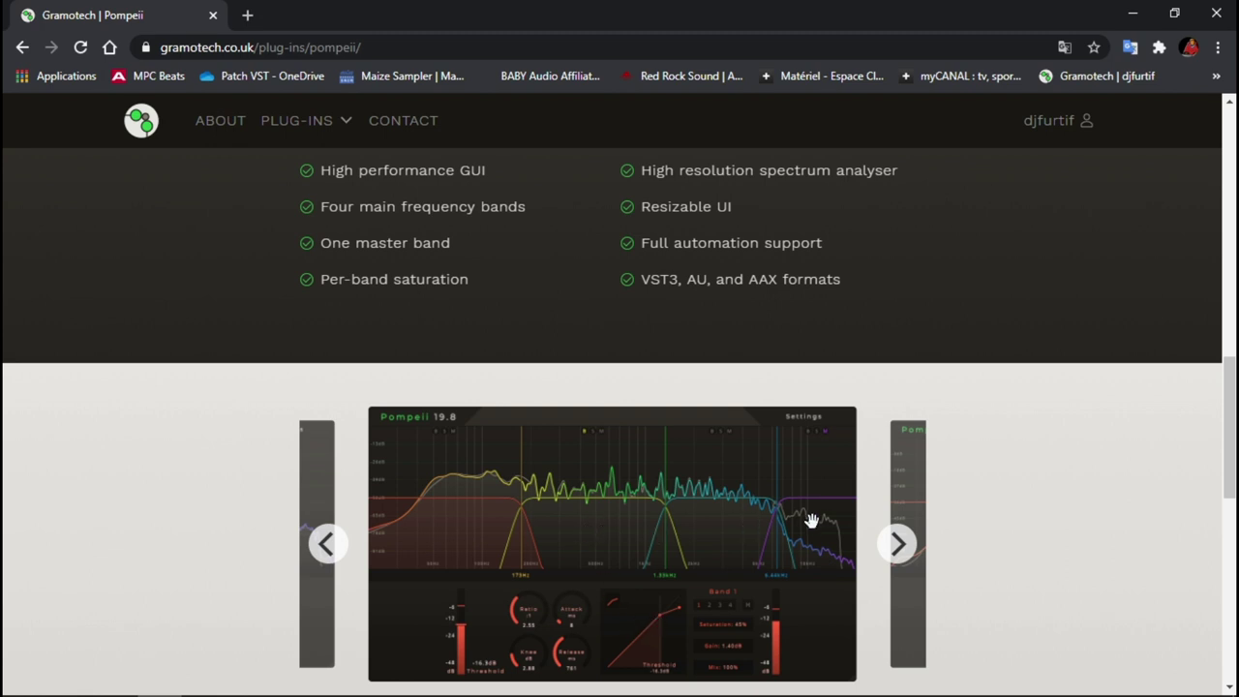
- Browse the Pompeii screenshots, and open the GT Analyser plug-in page to read its overview
left_click(327, 544)
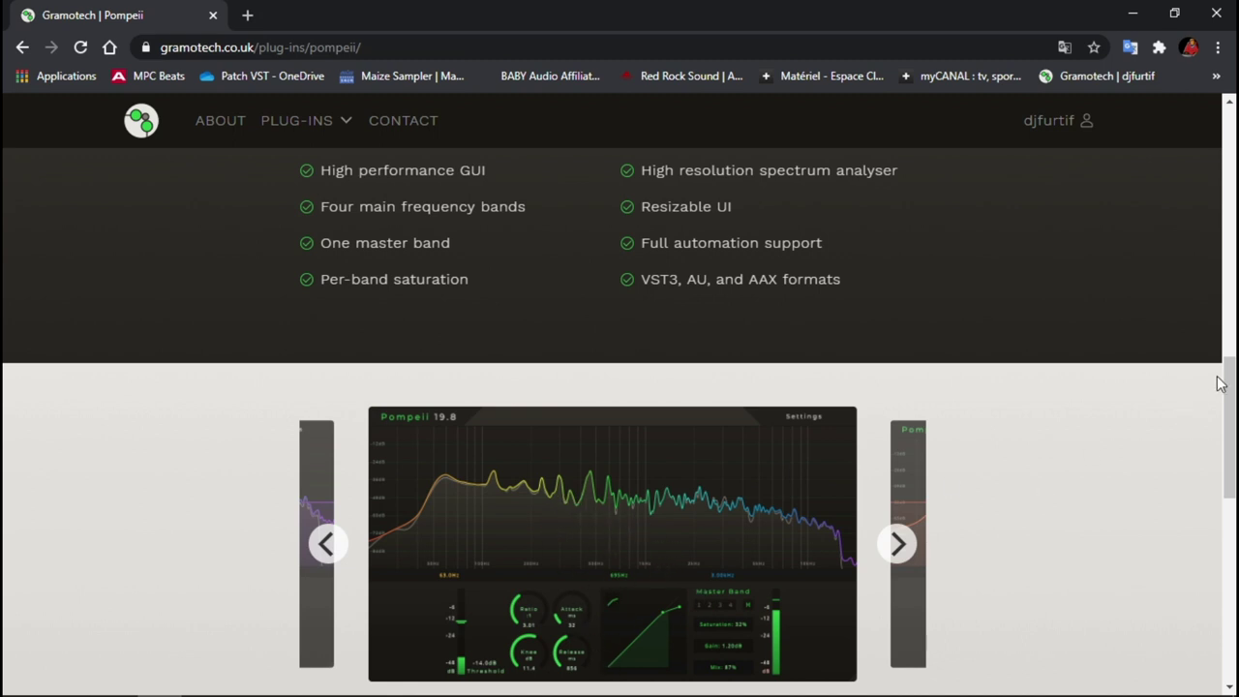
scroll(1220, 382, "up", 10)
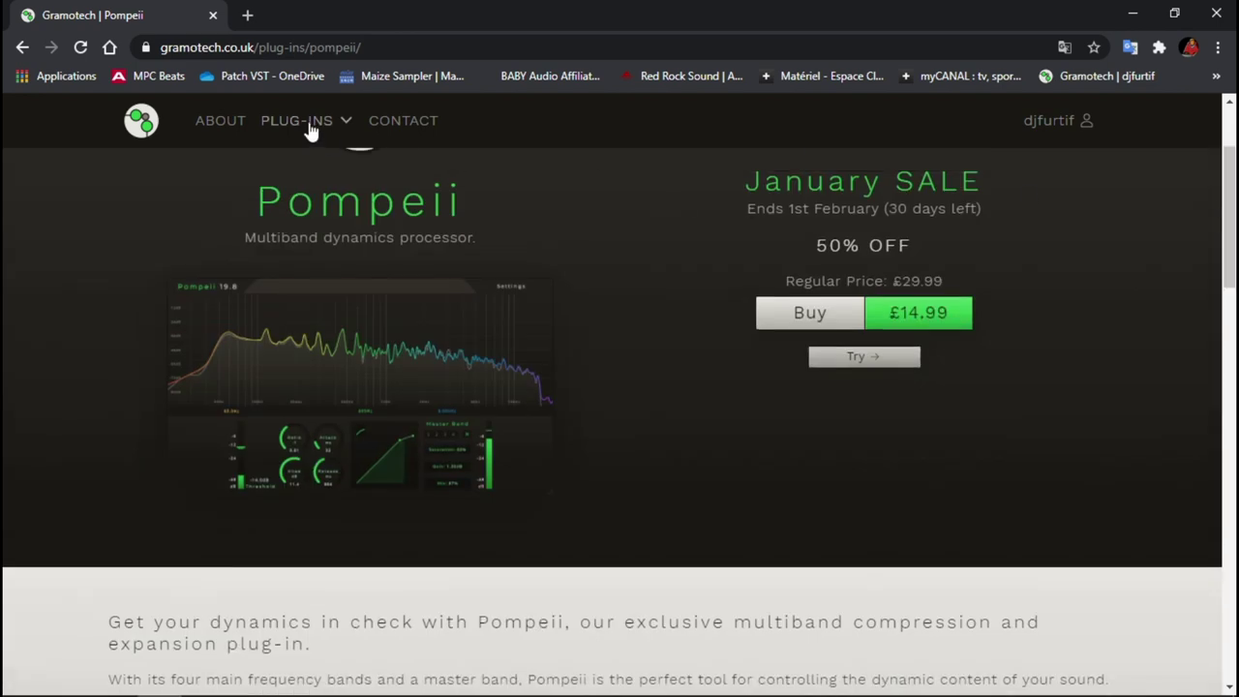
mouse_move(312, 128)
left_click(319, 259)
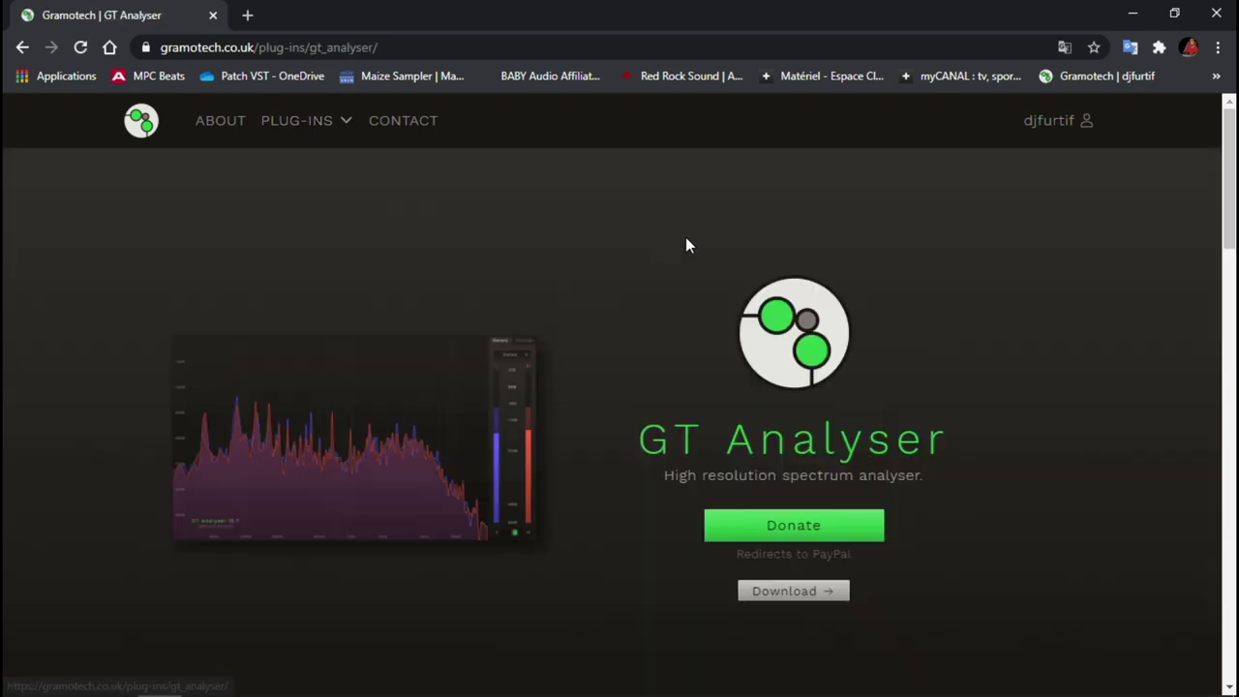
scroll(679, 278, "down", 3)
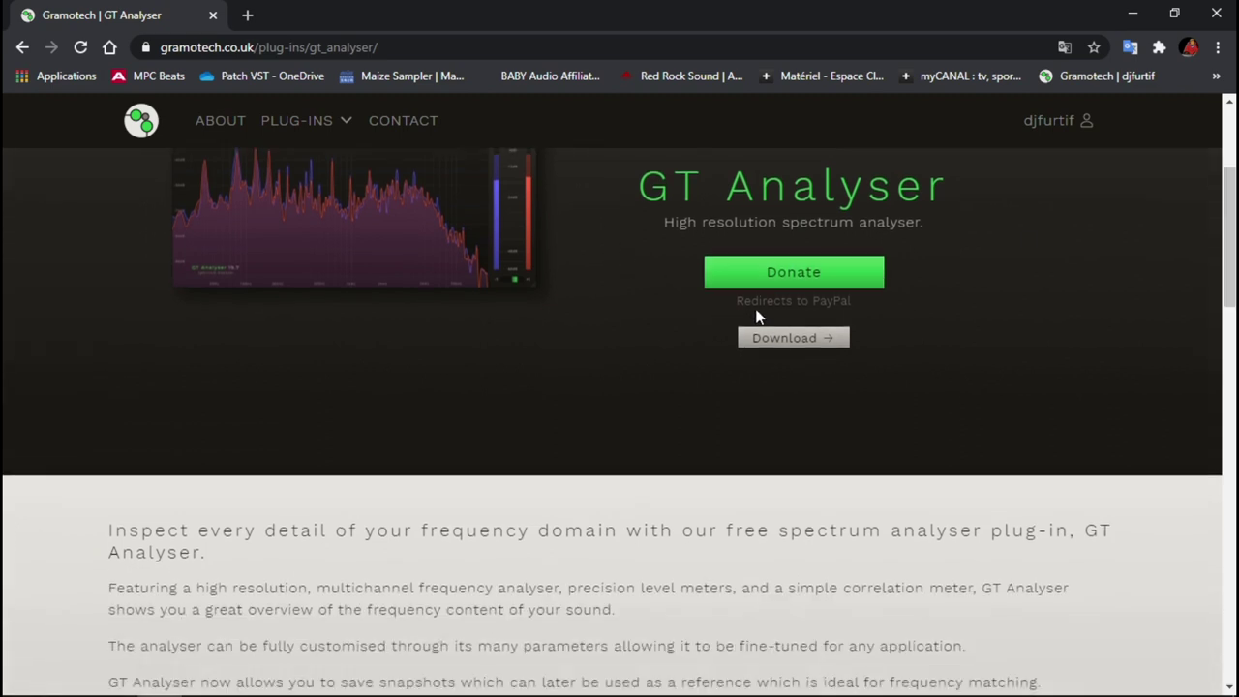
left_click_drag(1230, 289, 1230, 240)
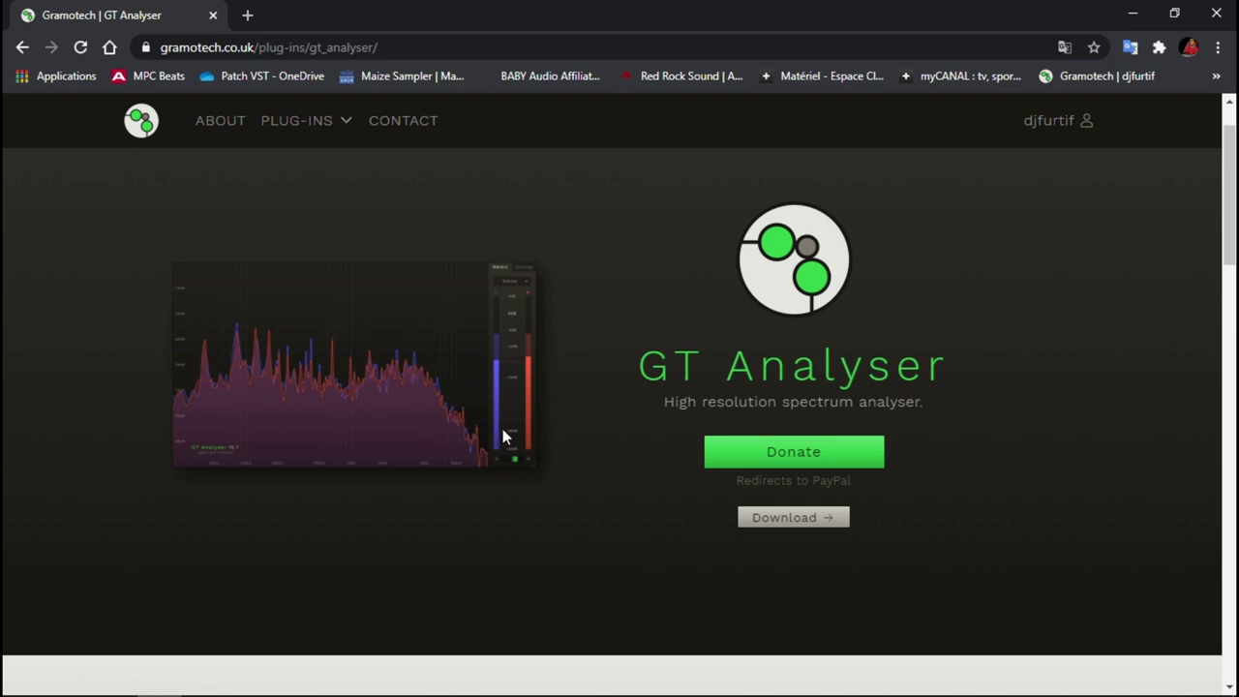
scroll(619, 407, "down", 3)
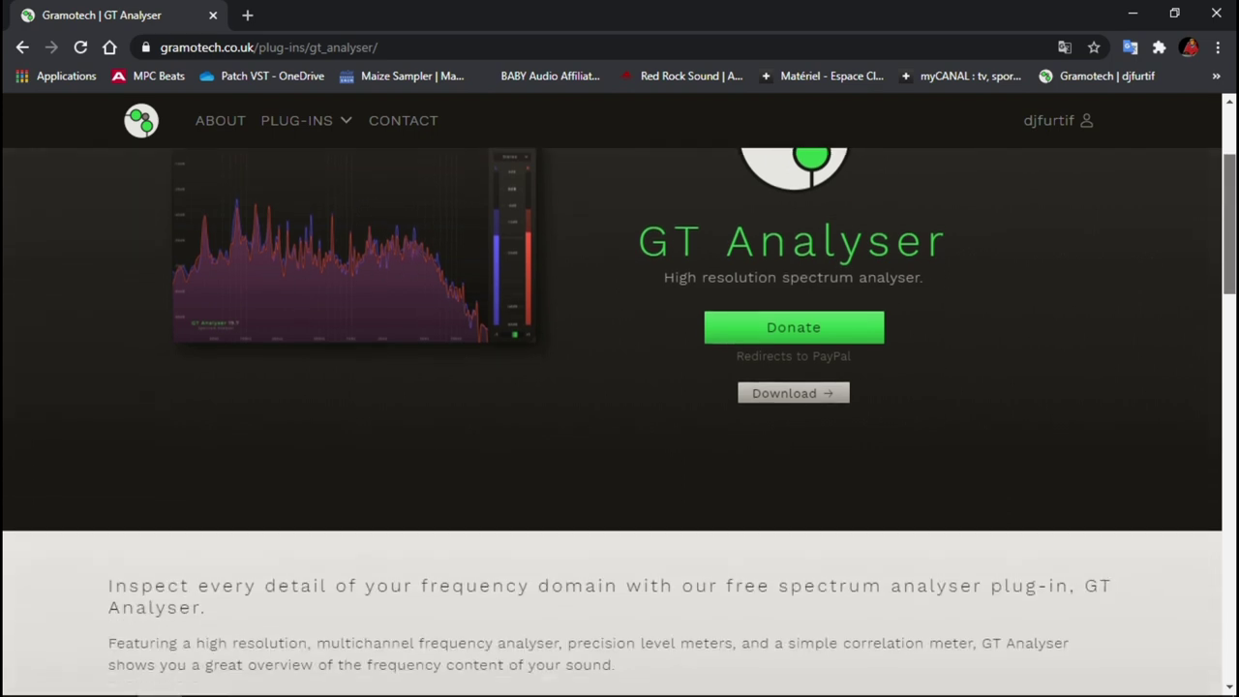
scroll(620, 407, "down", 5)
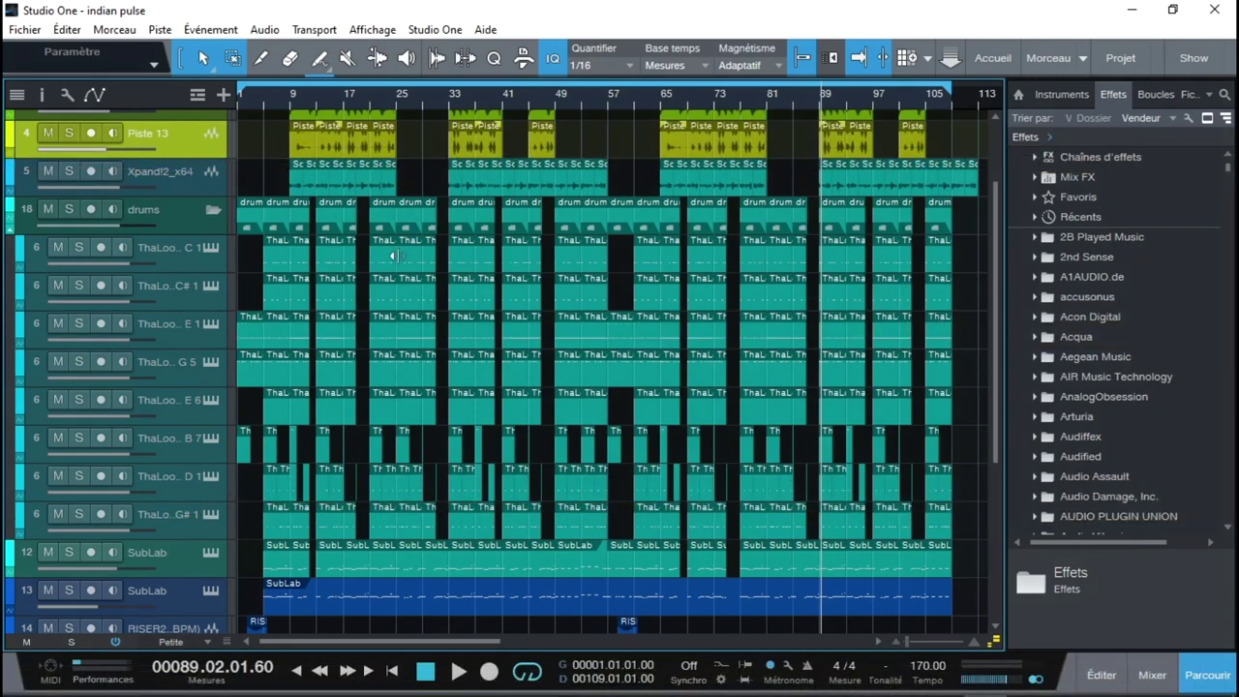
- Switch to Studio One, collapse the drums folder track and play the song from the start
left_click(212, 211)
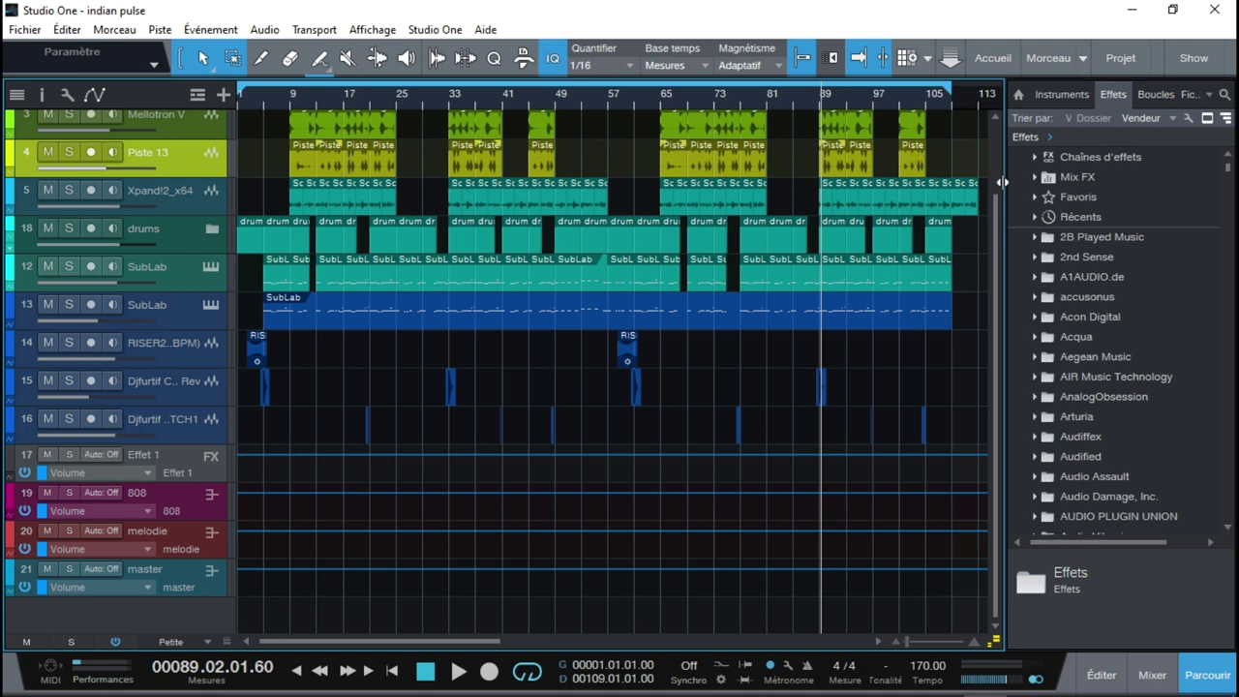
key("Home")
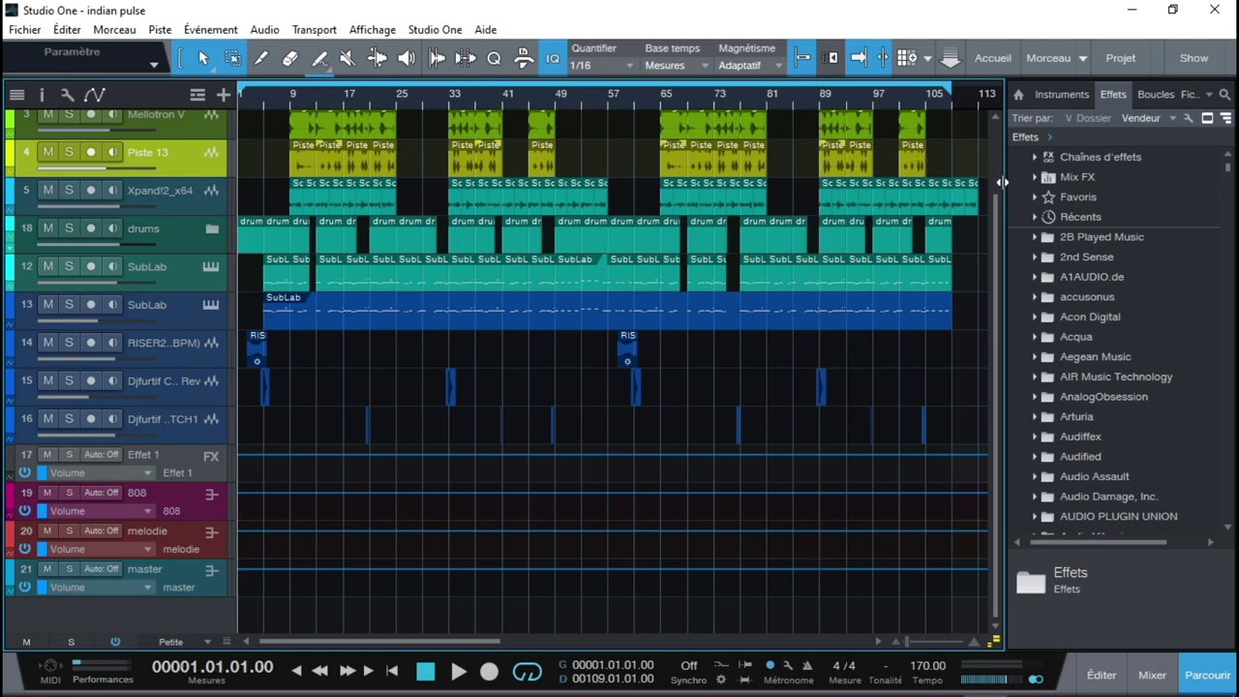
key("space")
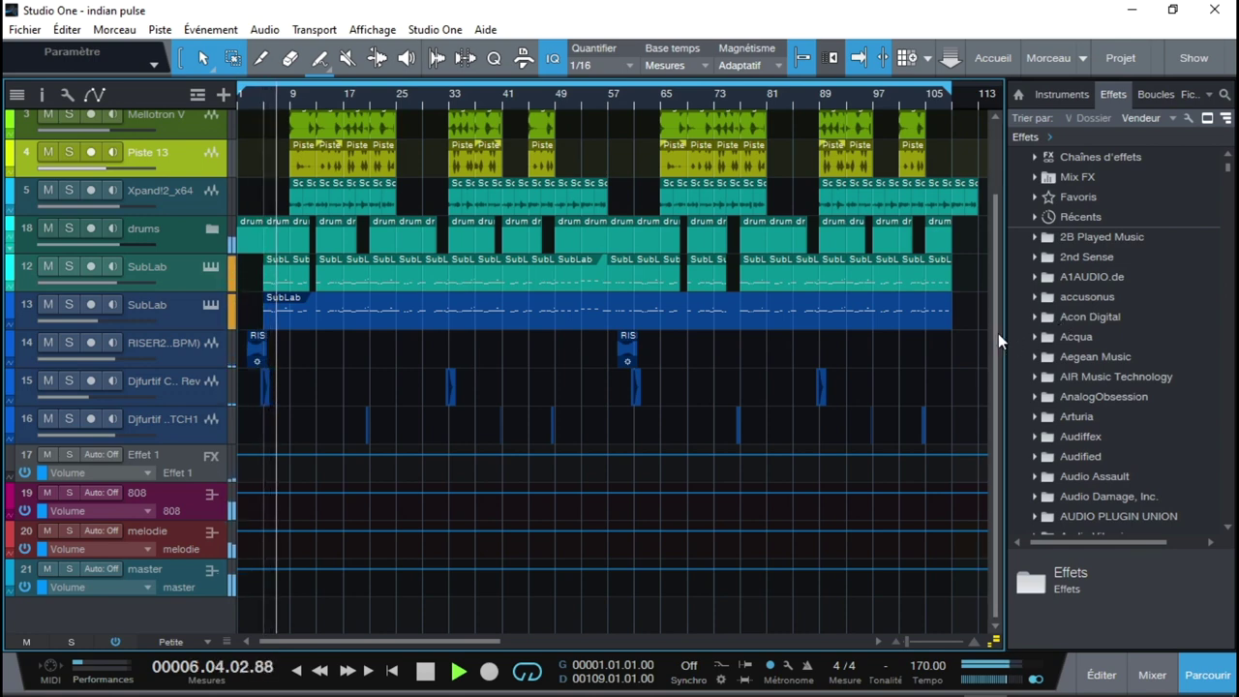
scroll(994, 327, "up", 3)
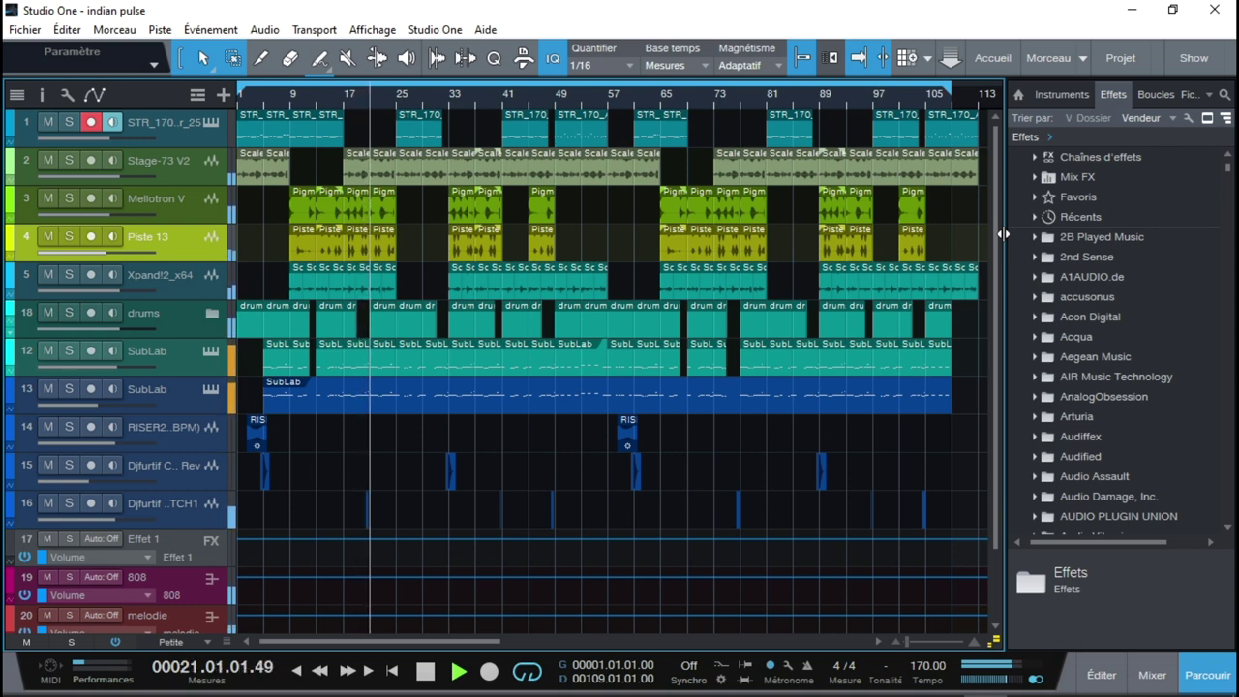
- Show the mixer with wide channel strips, hide the browser and stop playback
key("F3")
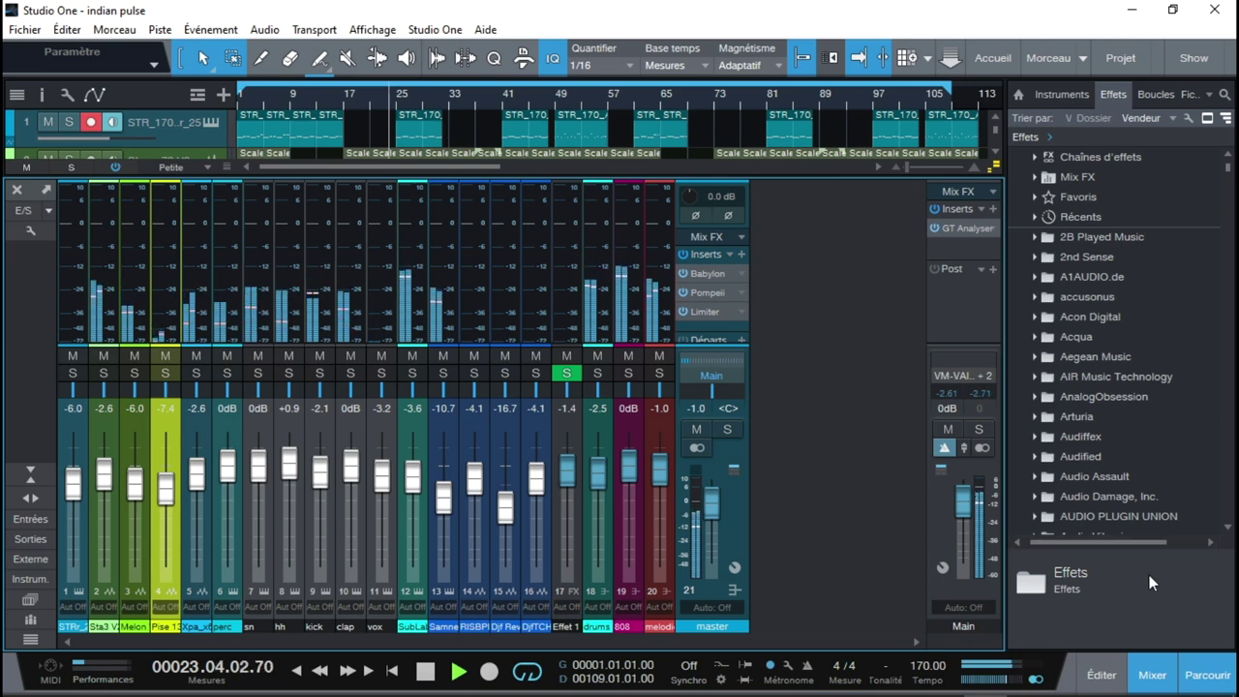
key("F4")
key("F4")
key("F5")
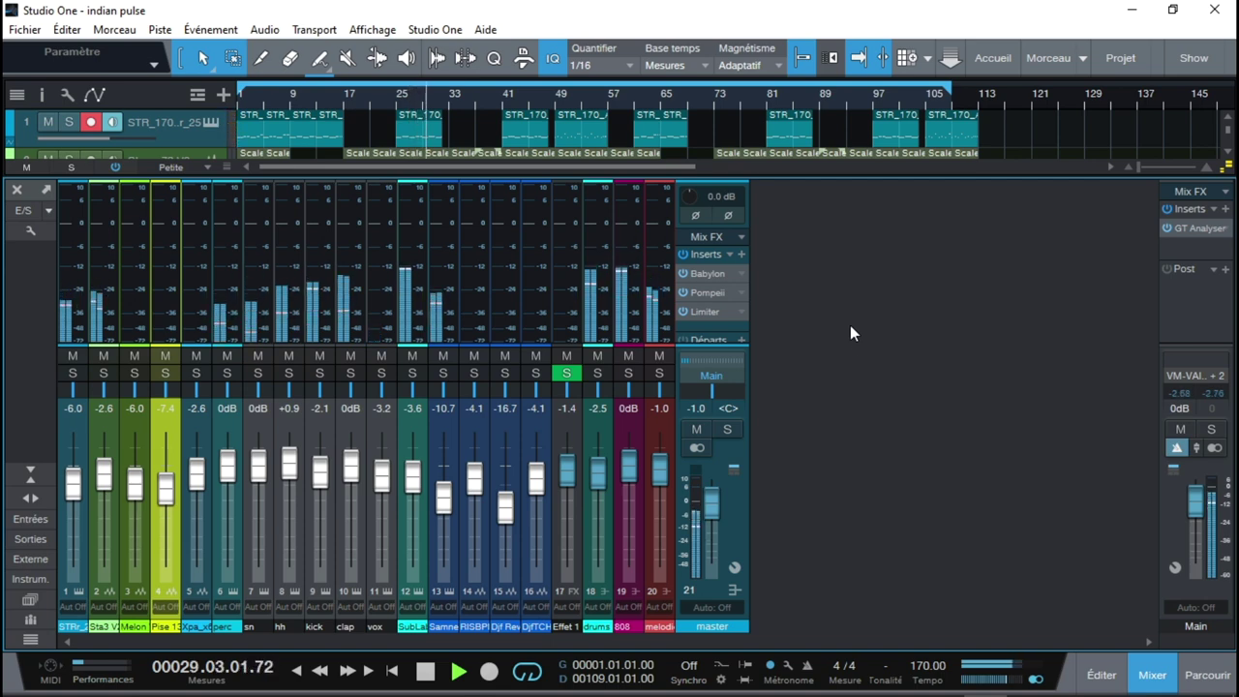
key("space")
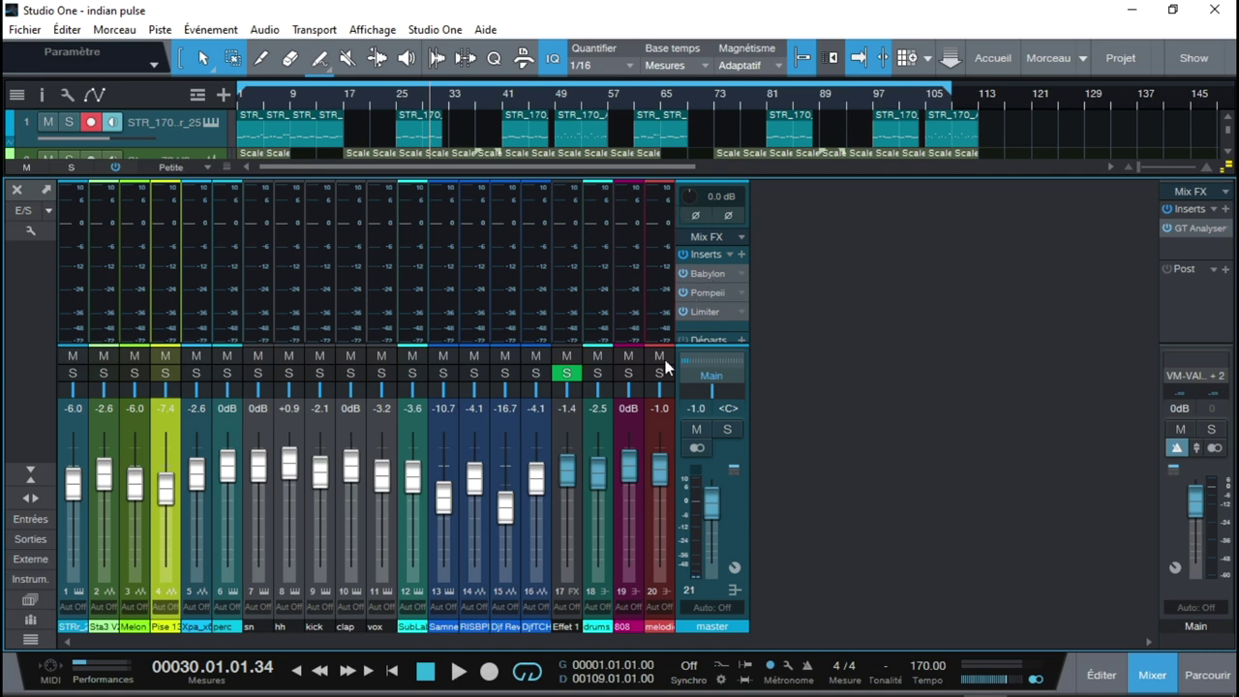
left_click(31, 497)
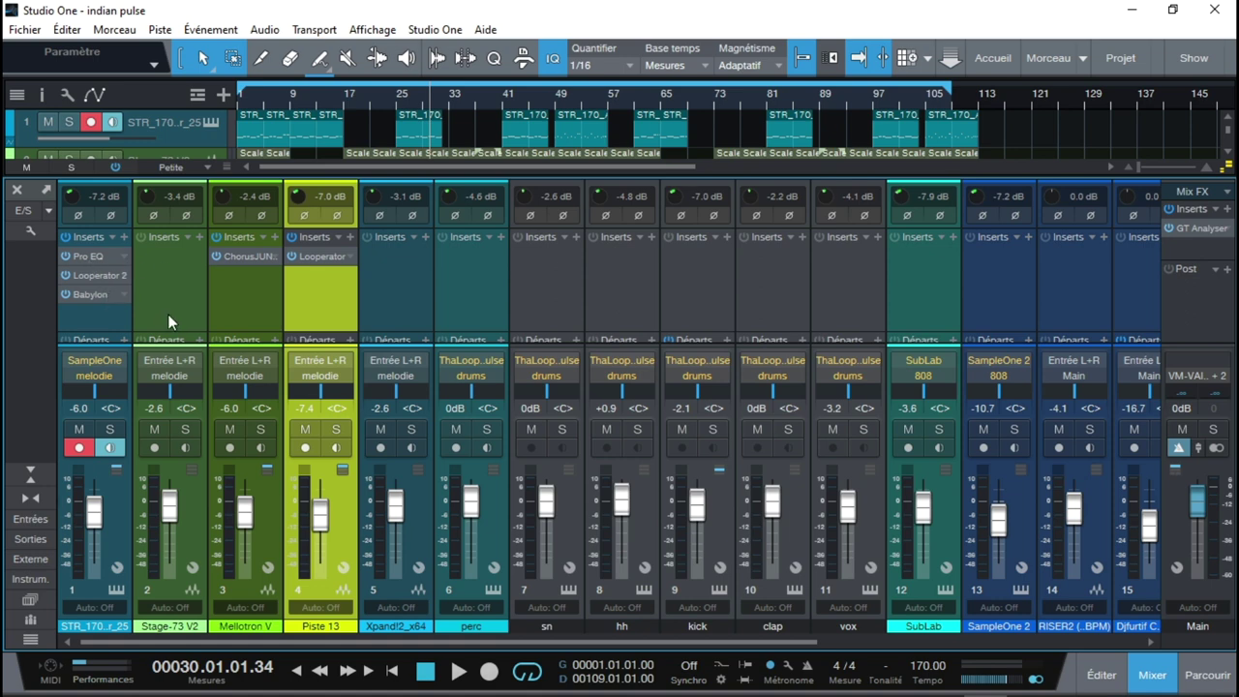
- Open the Babylon insert on the STR_170_A_Sitar_25 channel and examine each of its seven filter bands
left_click(85, 296)
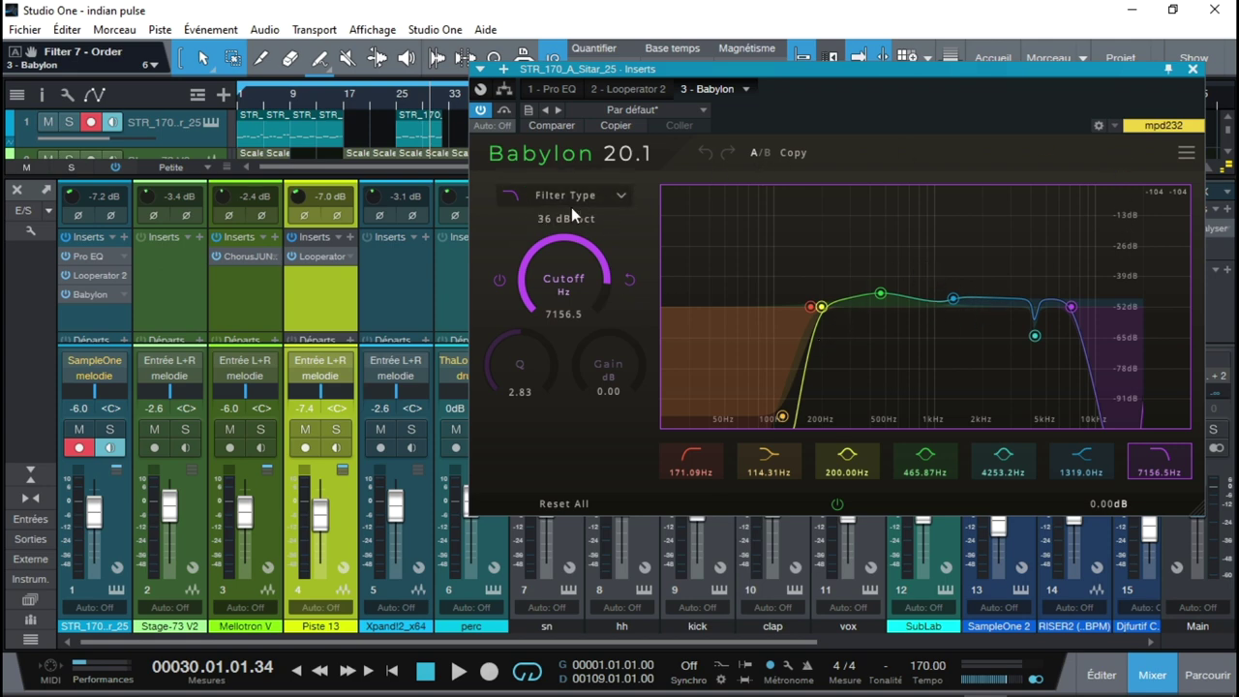
left_click(684, 473)
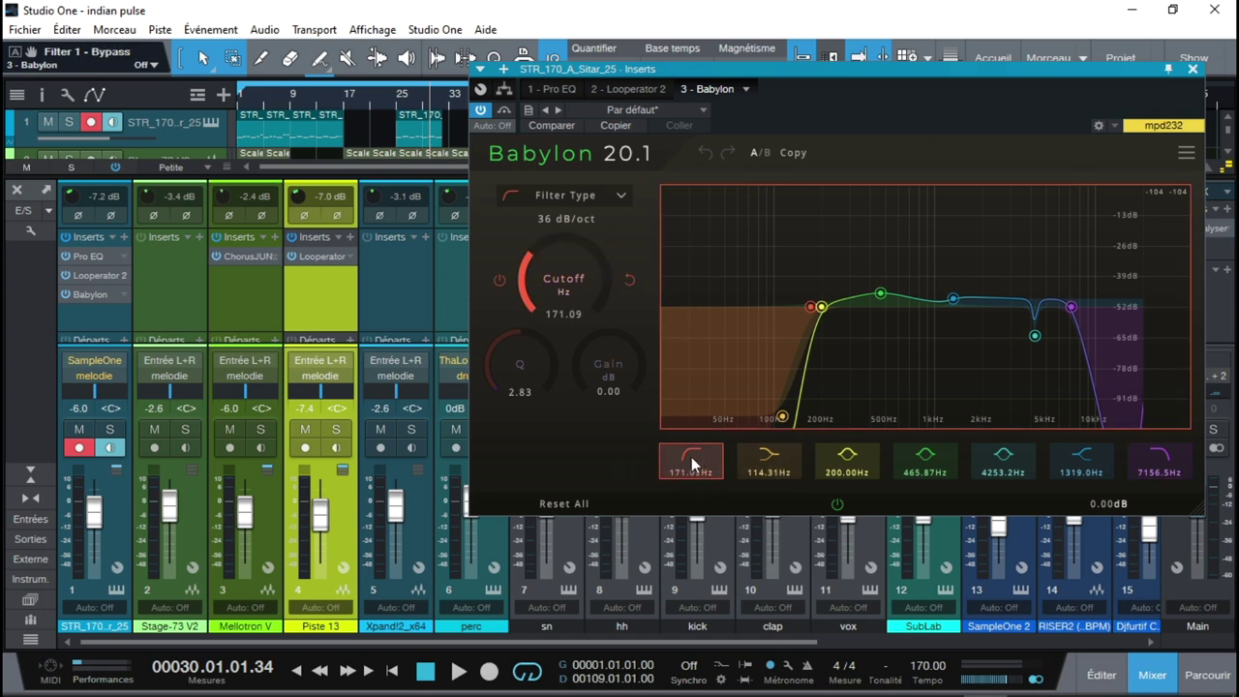
left_click(784, 461)
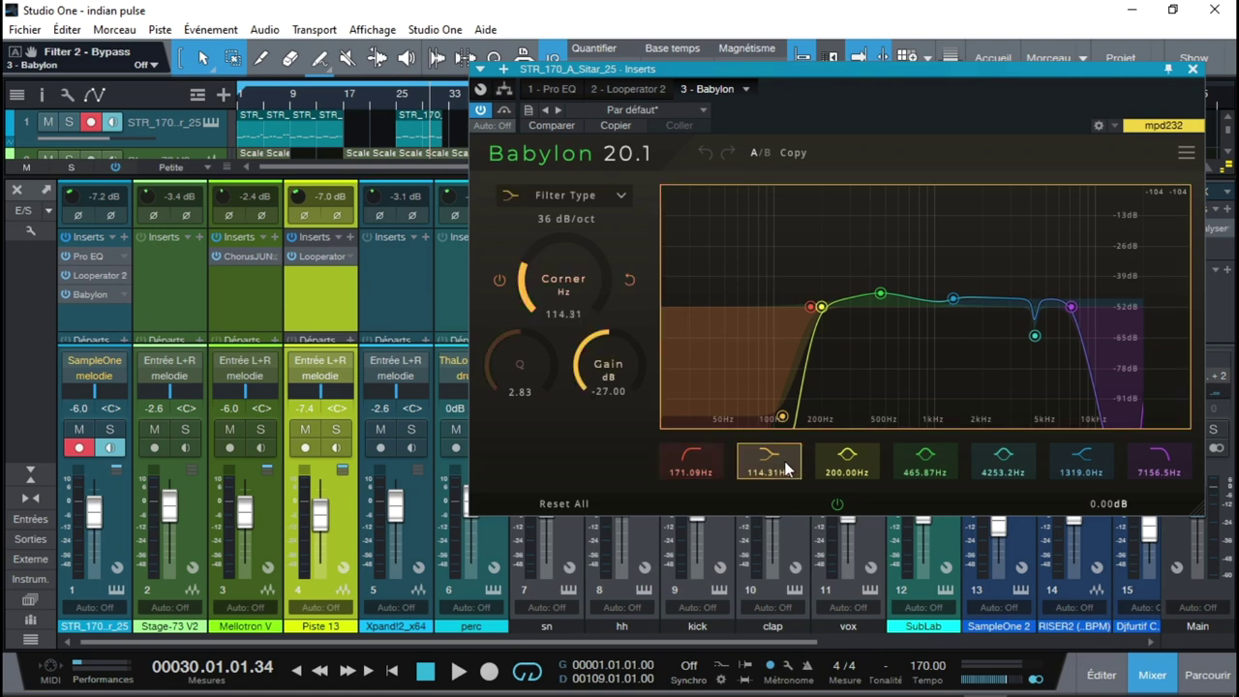
left_click(848, 469)
left_click(924, 470)
left_click(1002, 465)
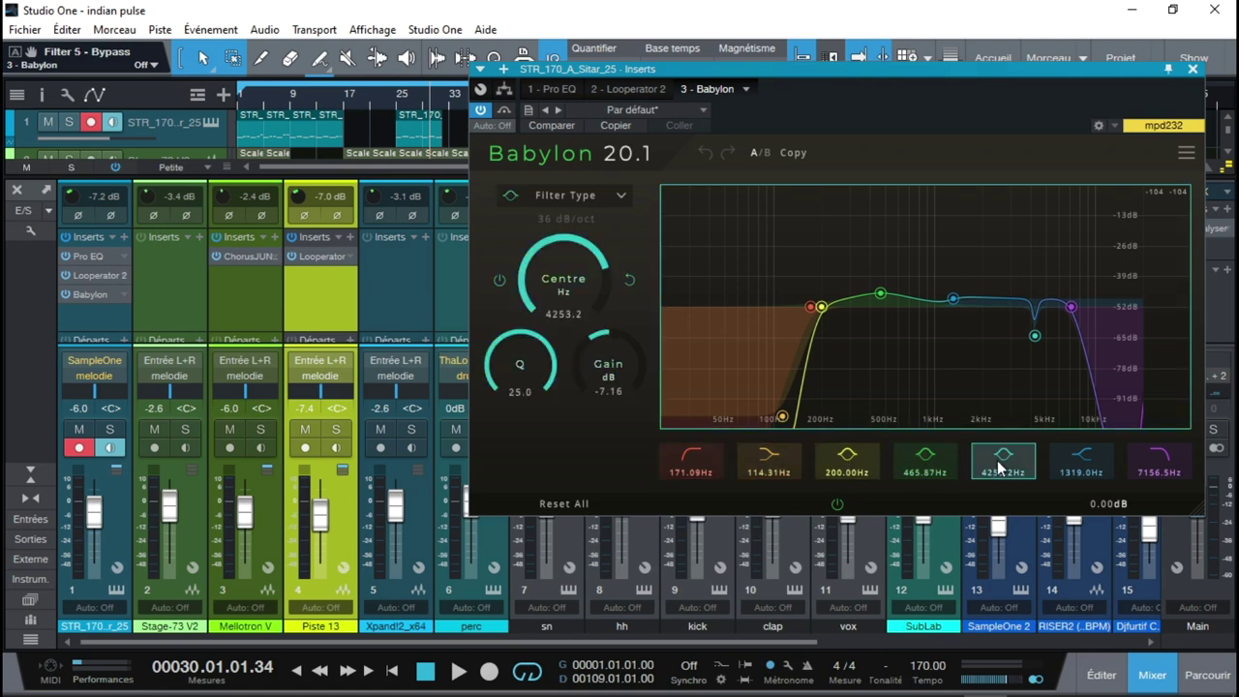
left_click(1081, 467)
left_click(1159, 464)
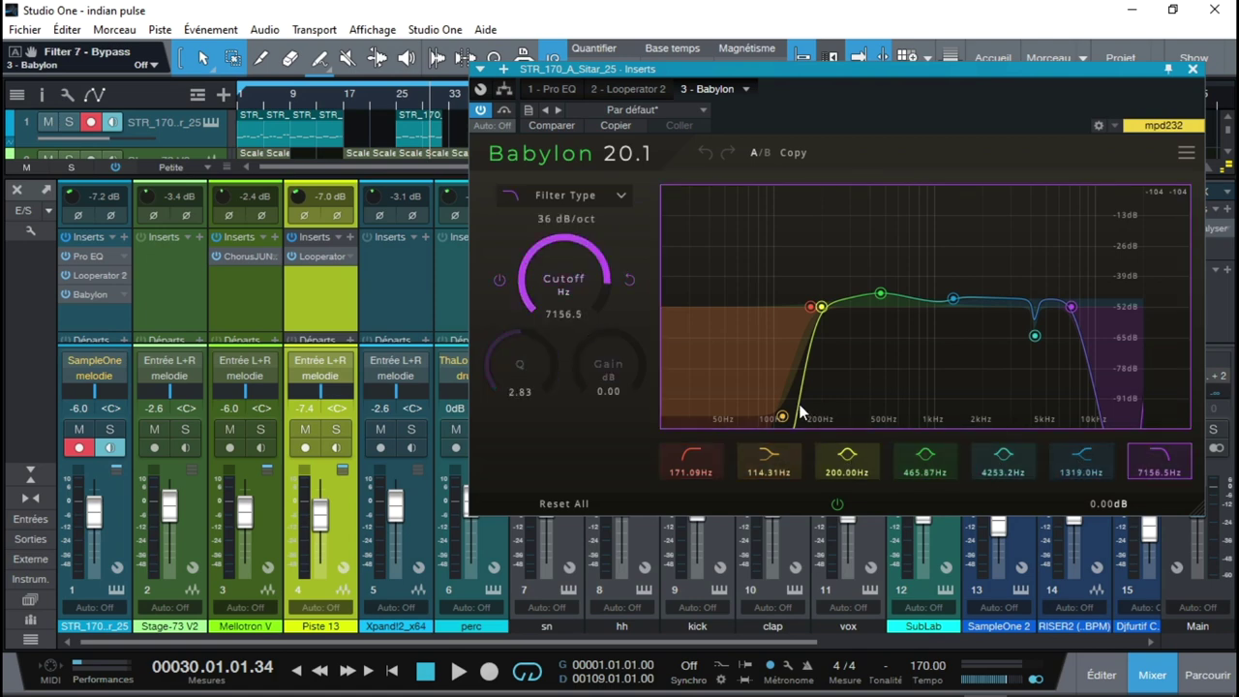
- Set Babylon's high-pass filter 1 cutoff to about 210.7 Hz and low-shelf filter 2 to about 96.5 Hz at -27 dB
left_click_drag(784, 418, 745, 427)
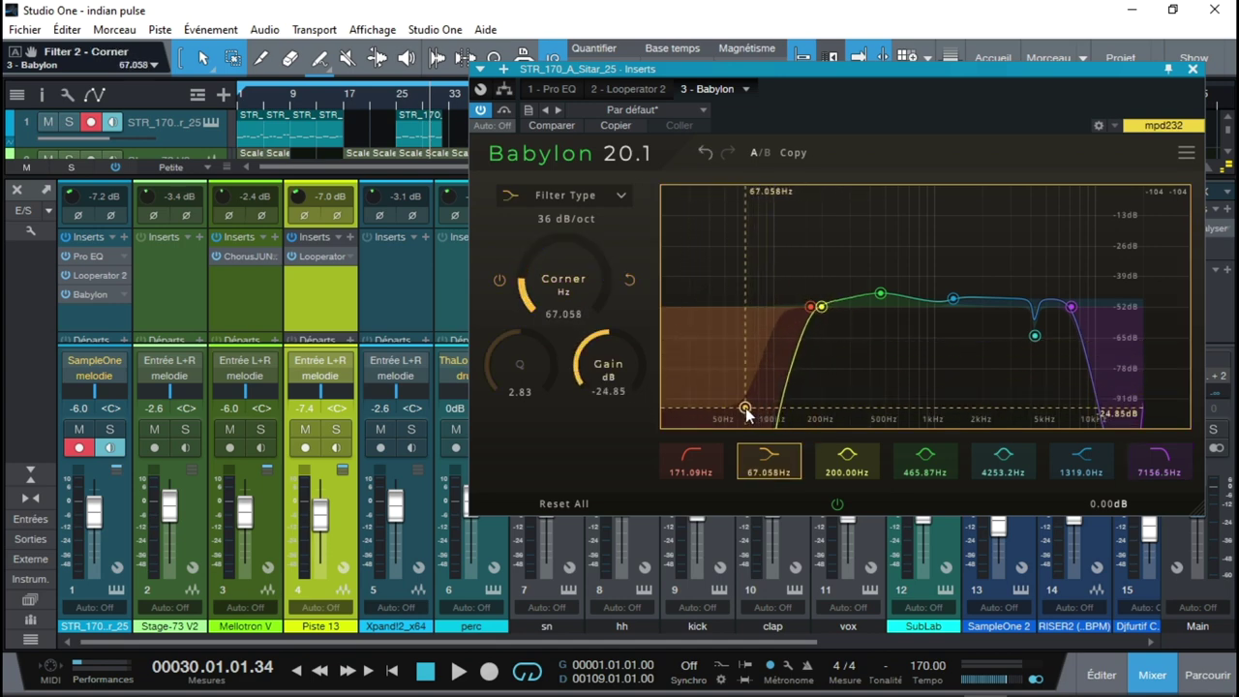
left_click(811, 307)
left_click_drag(813, 308, 825, 334)
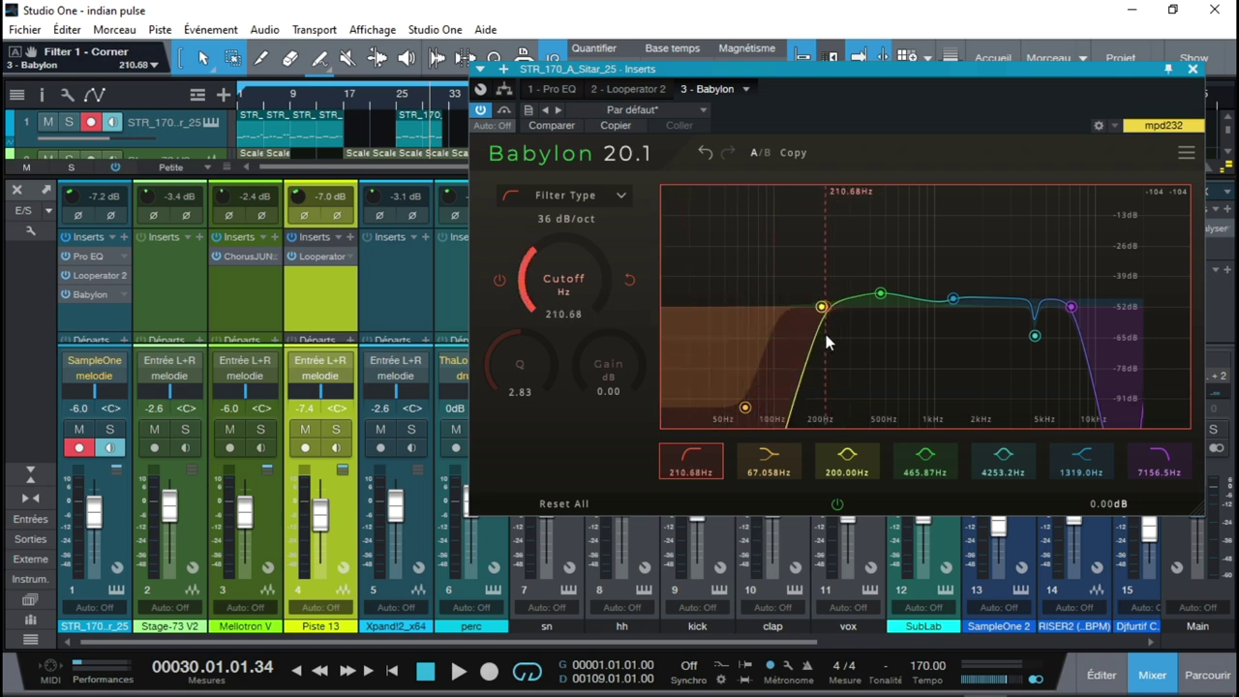
left_click_drag(744, 410, 772, 431)
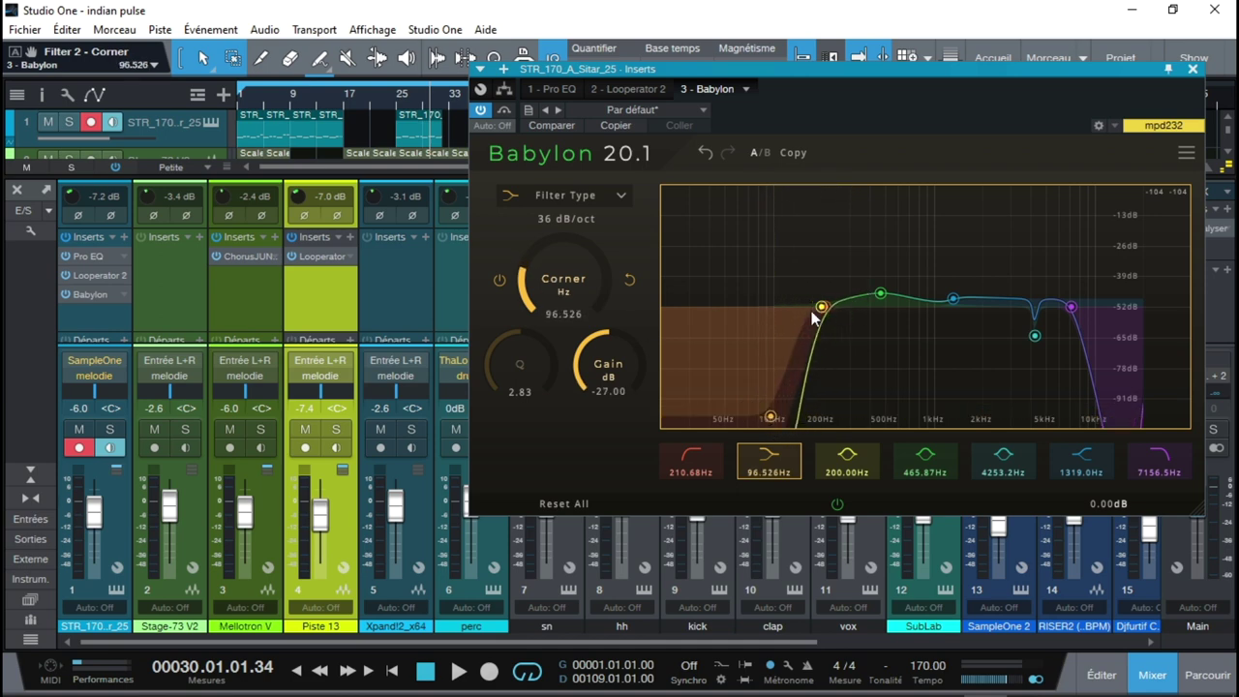
mouse_move(771, 418)
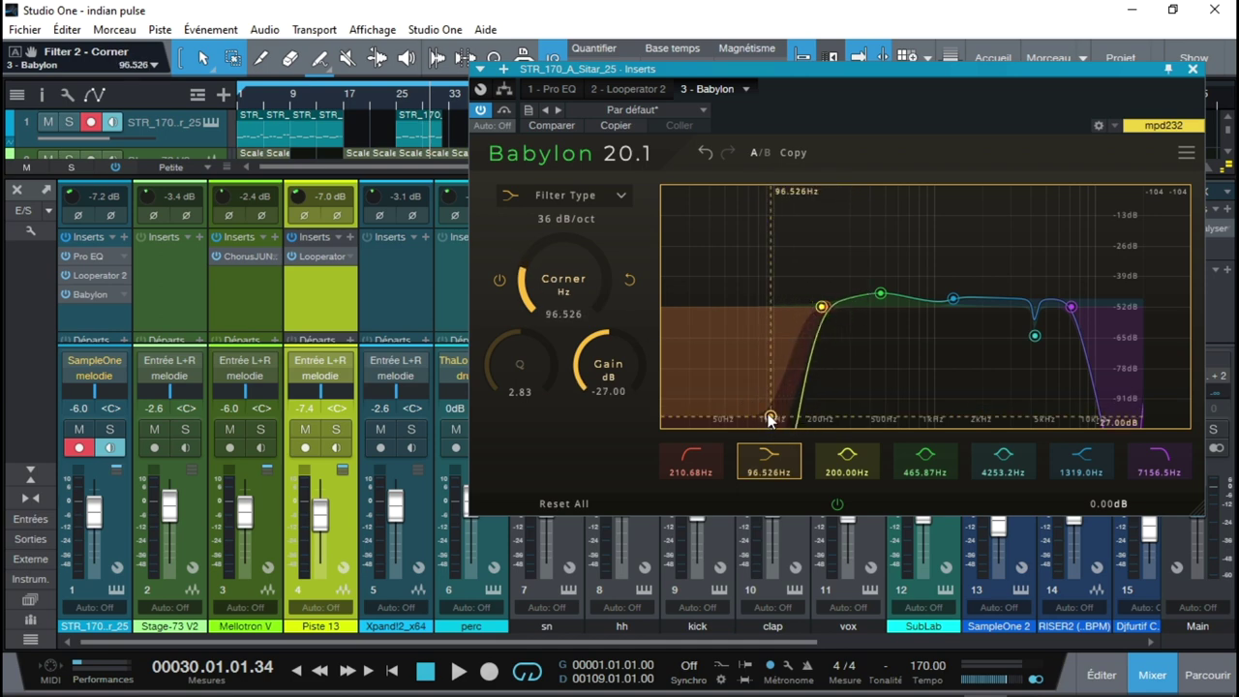
- Review the available filter types and set the low-shelf filter 2 corner frequency to about 60.3 Hz
left_click(619, 195)
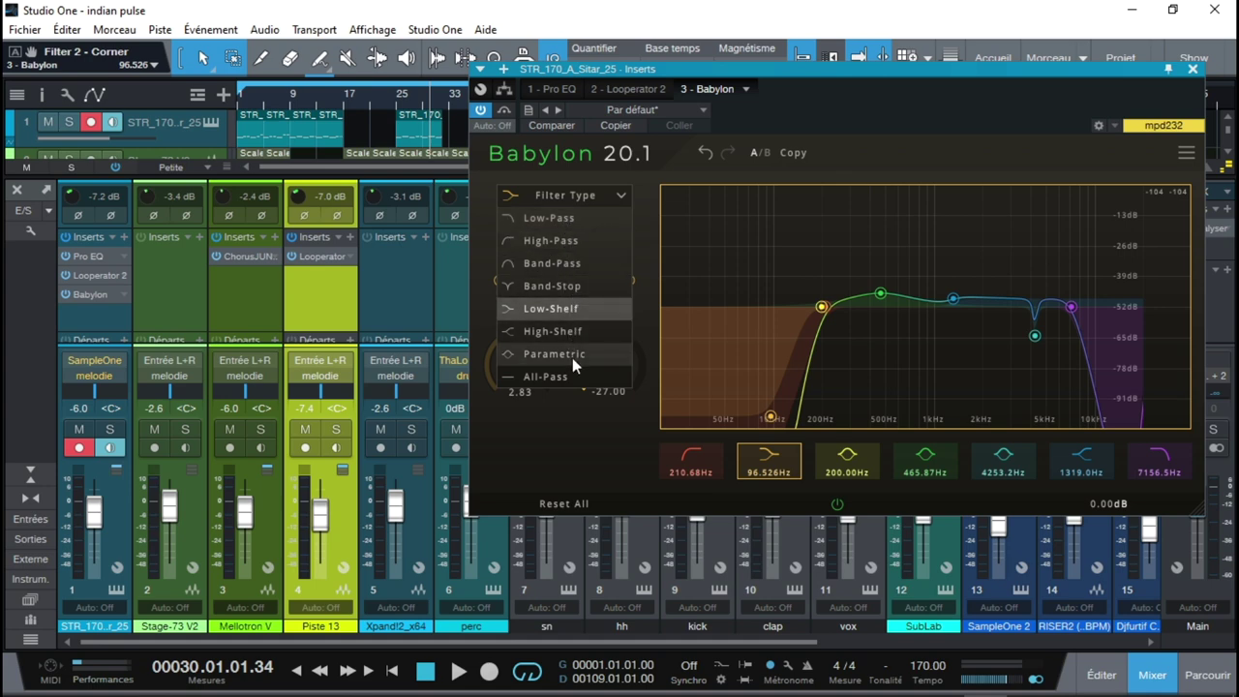
left_click(530, 428)
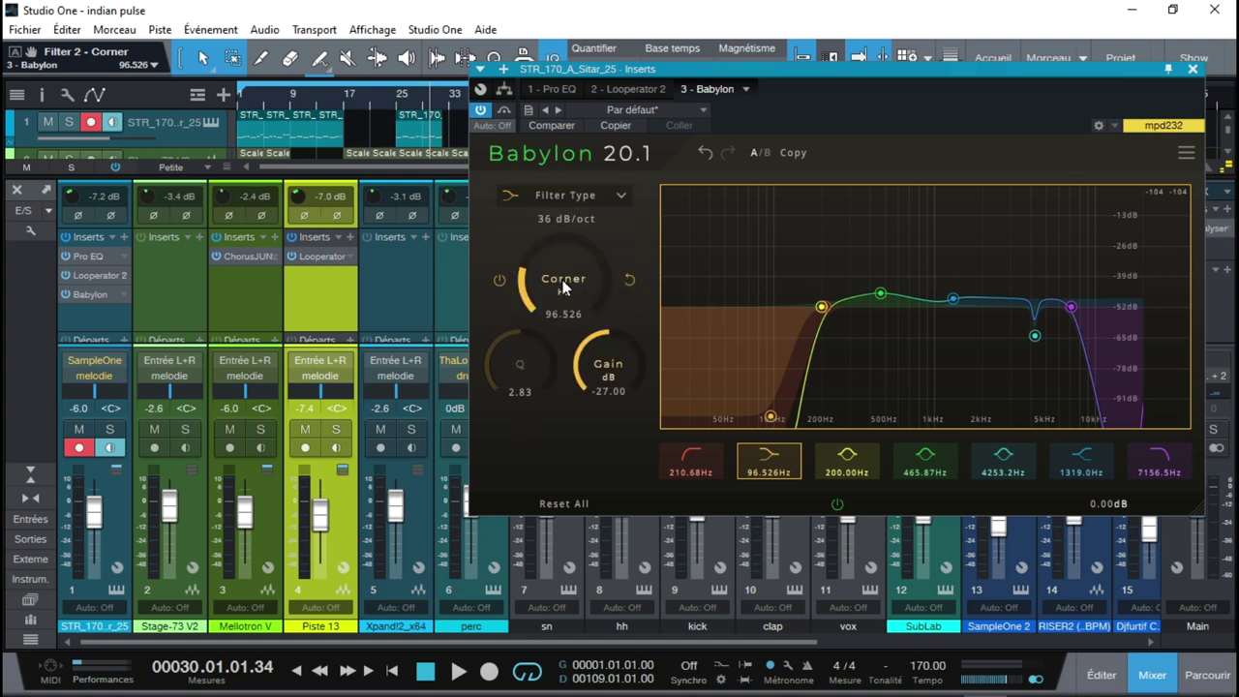
mouse_move(562, 280)
left_mouse_down()
mouse_move(561, 269)
mouse_move(557, 299)
mouse_move(562, 246)
mouse_move(564, 302)
left_mouse_up()
left_click_drag(606, 376, 629, 422)
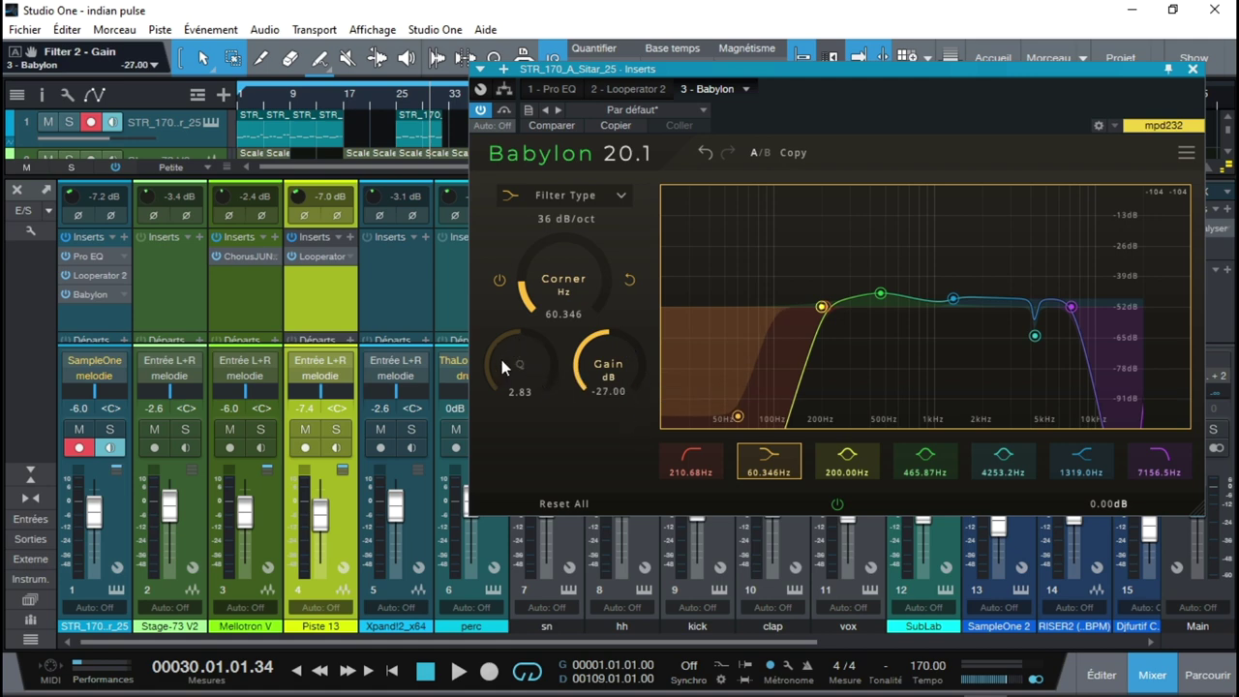
left_click(690, 468)
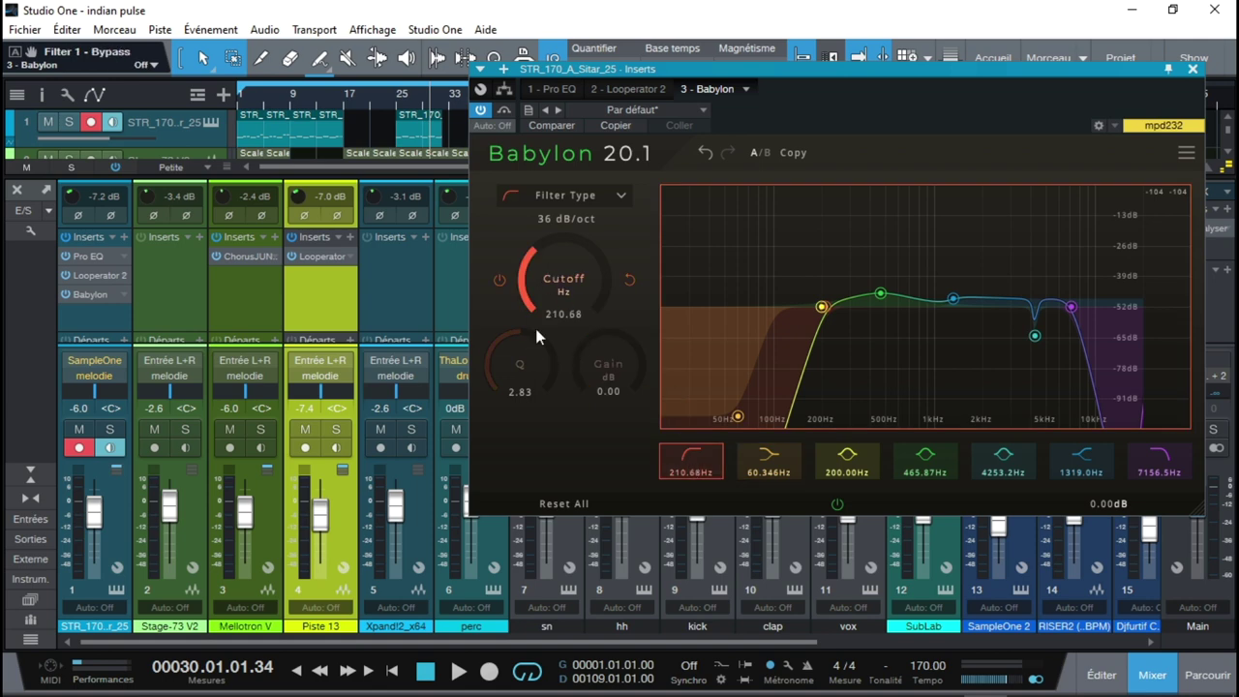
- Set parametric filter 3 to a centre of about 153 Hz, a Q of 1.08 and a gain of 0.22 dB
left_click(821, 308)
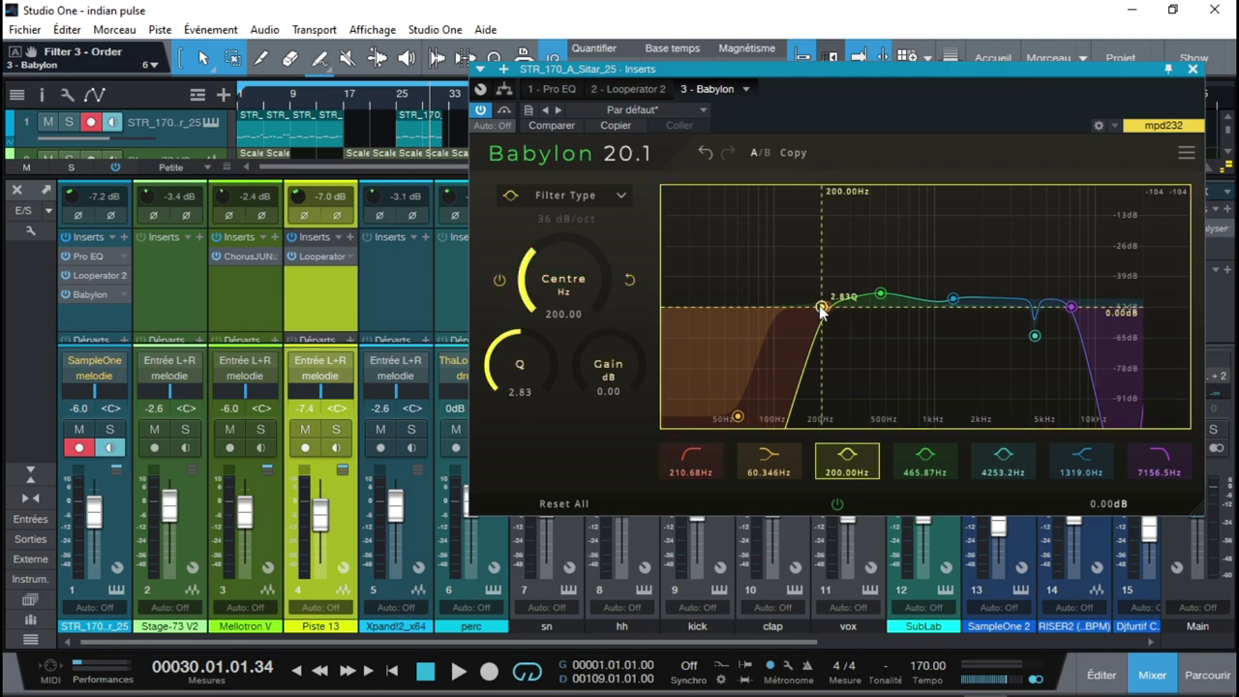
left_click_drag(821, 308, 820, 305)
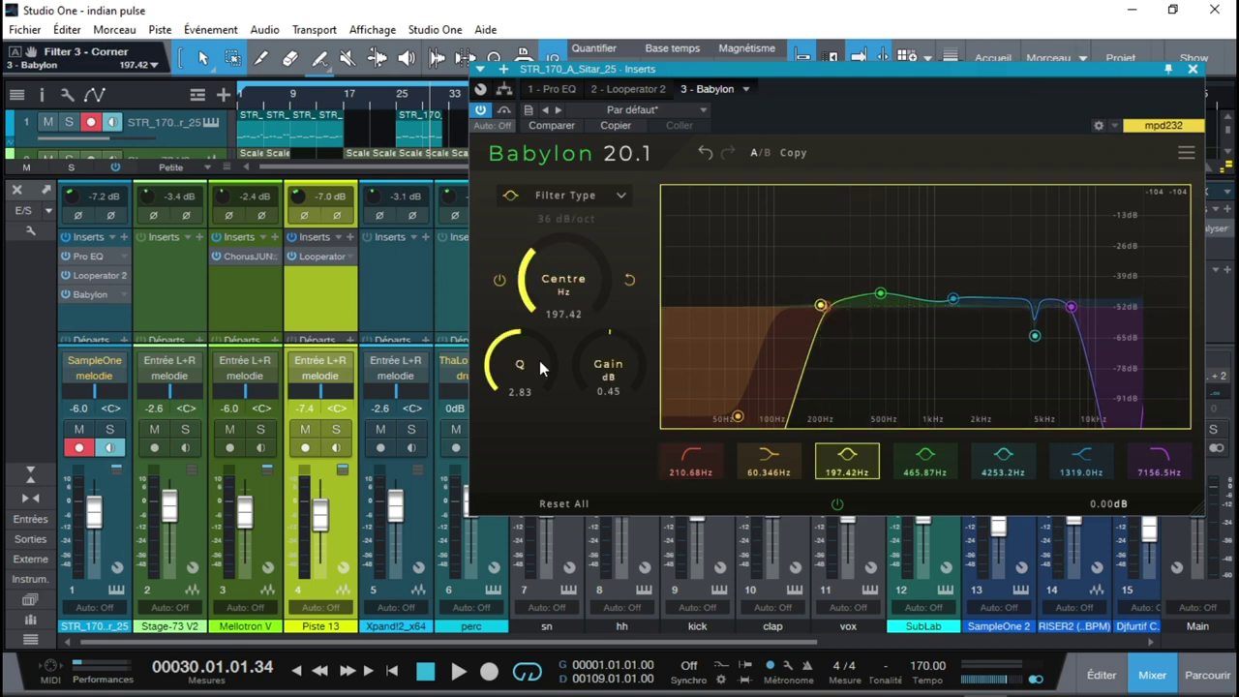
left_click_drag(530, 366, 517, 393)
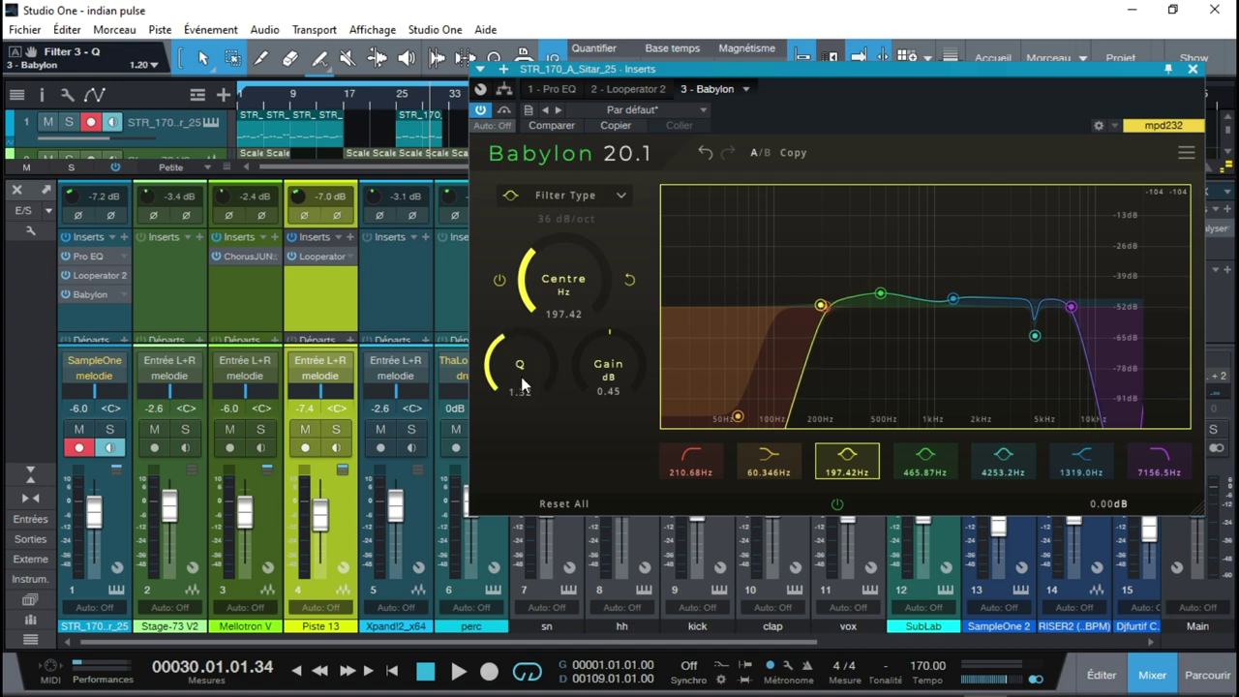
left_click_drag(583, 371, 597, 286)
left_click_drag(527, 334, 554, 384)
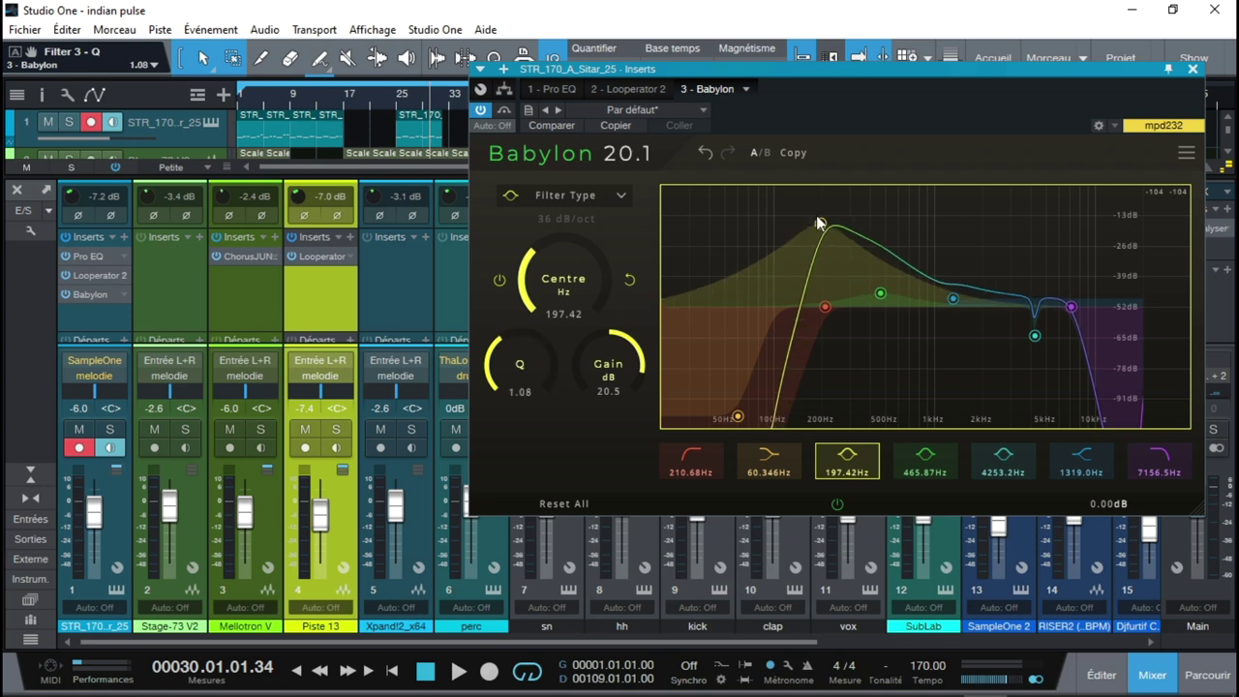
left_click_drag(819, 224, 811, 308)
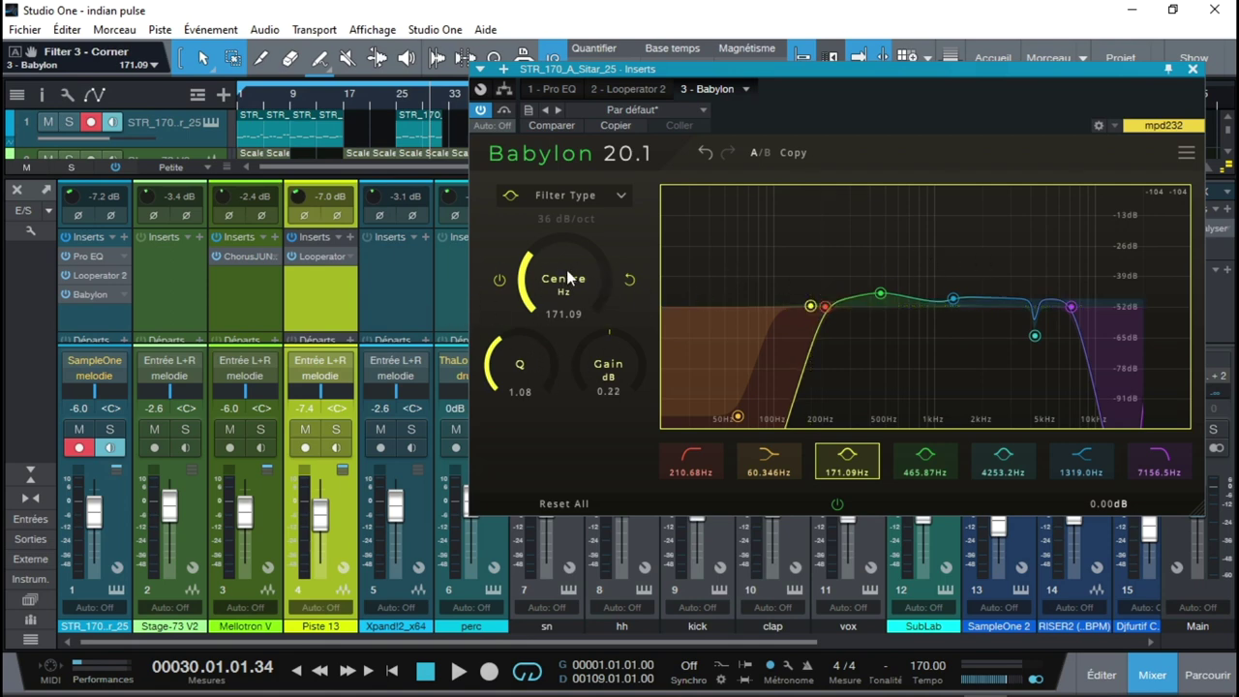
mouse_move(569, 278)
left_mouse_down()
mouse_move(570, 237)
mouse_move(562, 299)
mouse_move(571, 255)
mouse_move(579, 279)
left_mouse_up()
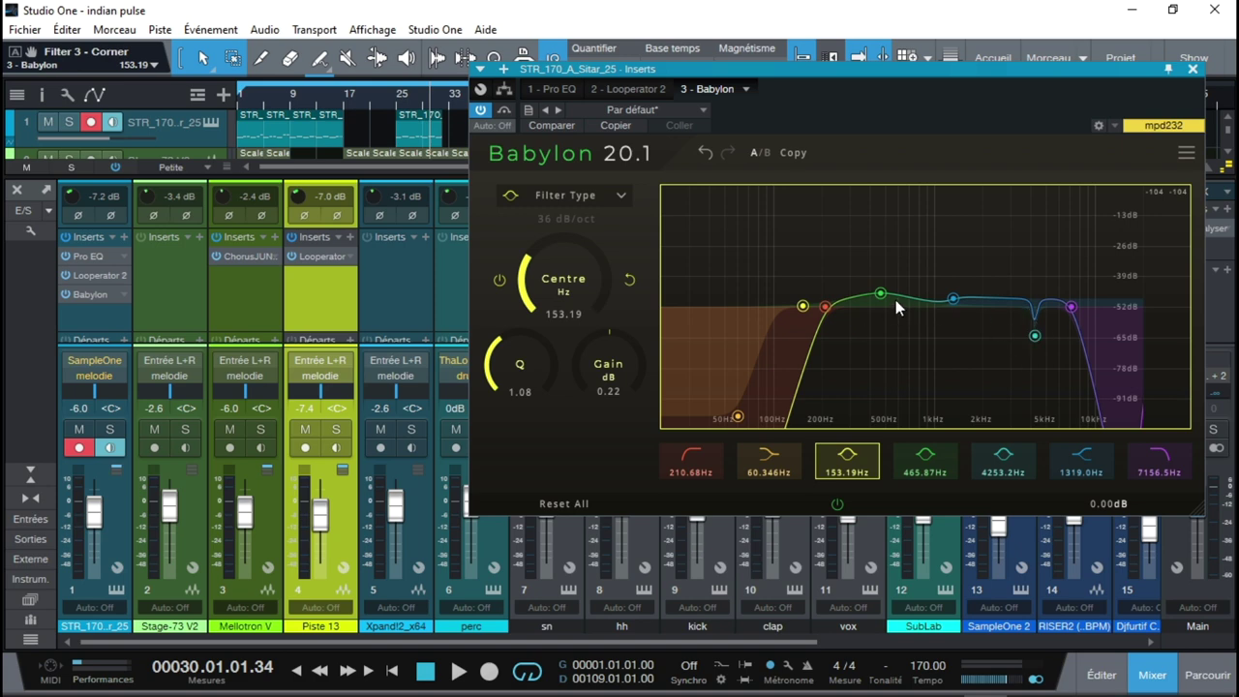
- Lower Babylon's high-pass filter 1 cutoff to about 162.4 Hz on the sitar channel during playback and close the insert window
key("space")
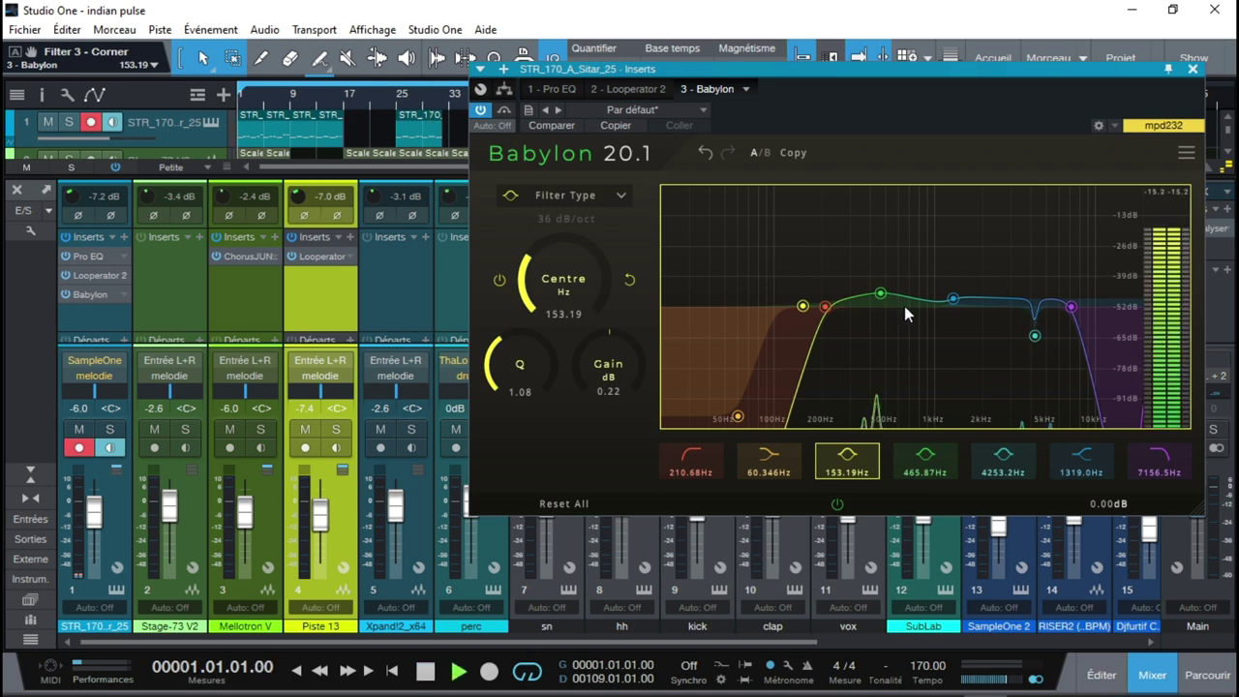
left_click_drag(826, 310, 805, 309)
key("space")
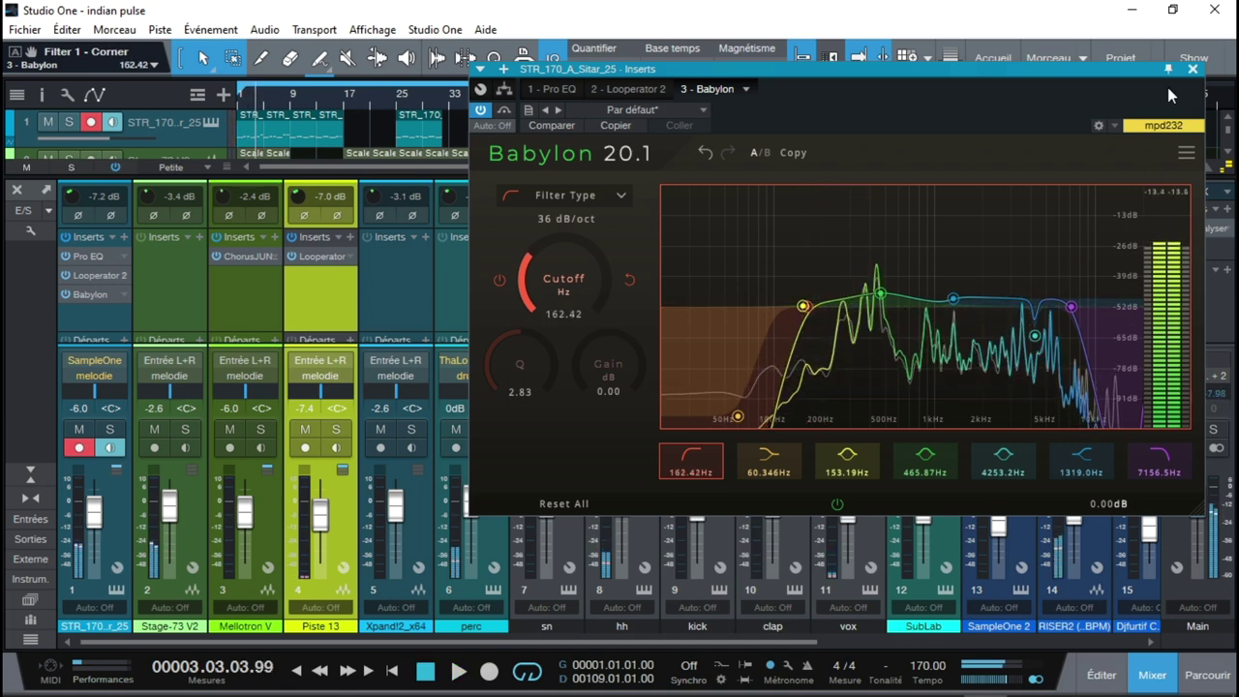
key("Escape")
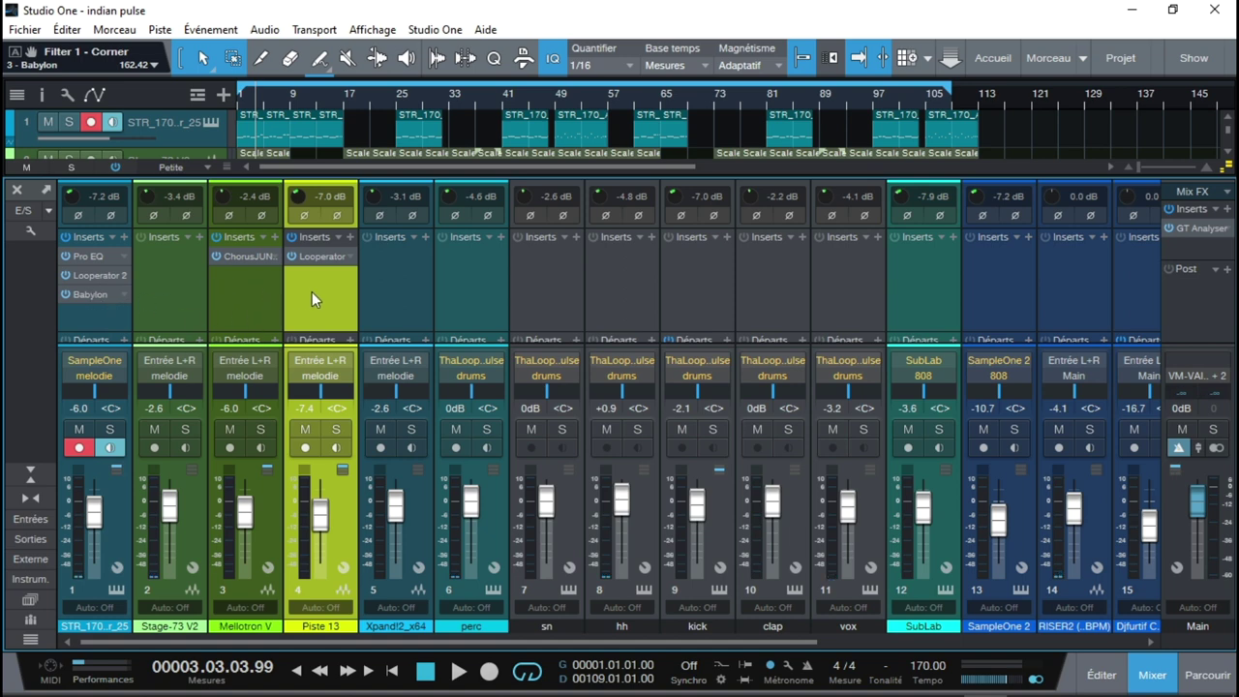
- Solo the melodie bus and open its Babylon insert while the song plays
left_click_drag(658, 642, 985, 682)
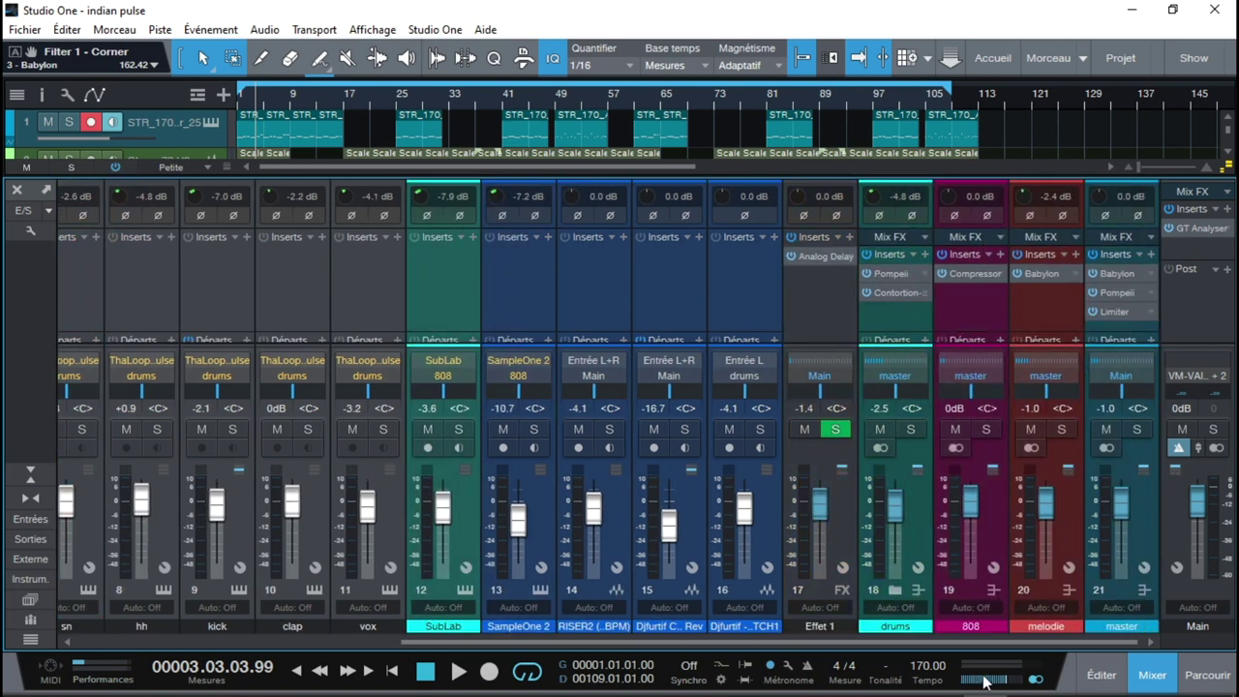
left_click(1062, 428)
key("space")
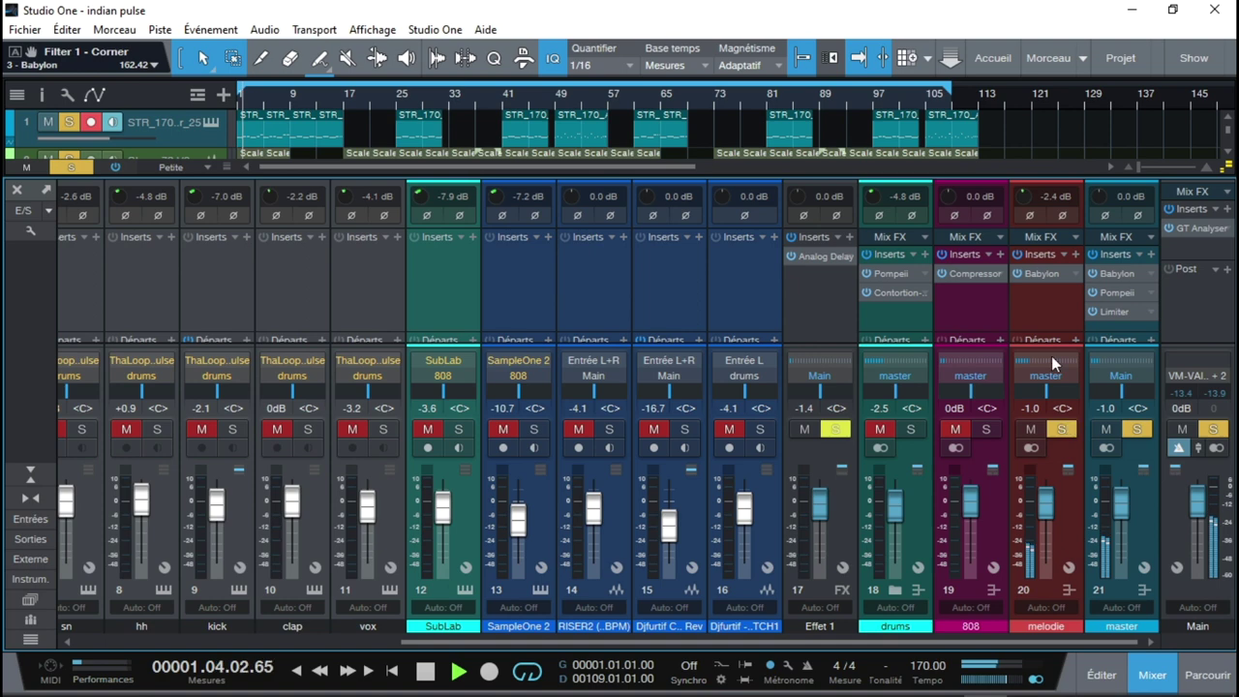
left_click(1043, 273)
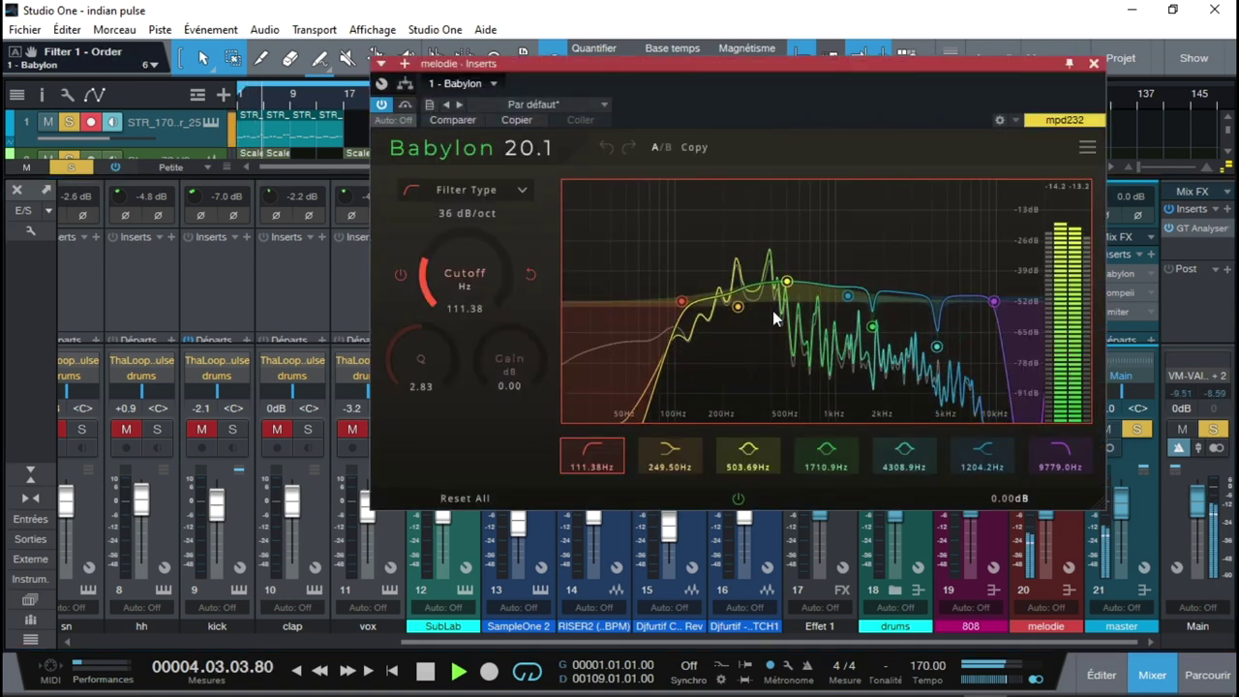
- Compare the melodie bus with Babylon bypassed and active during playback, and close the insert window
left_click(383, 105)
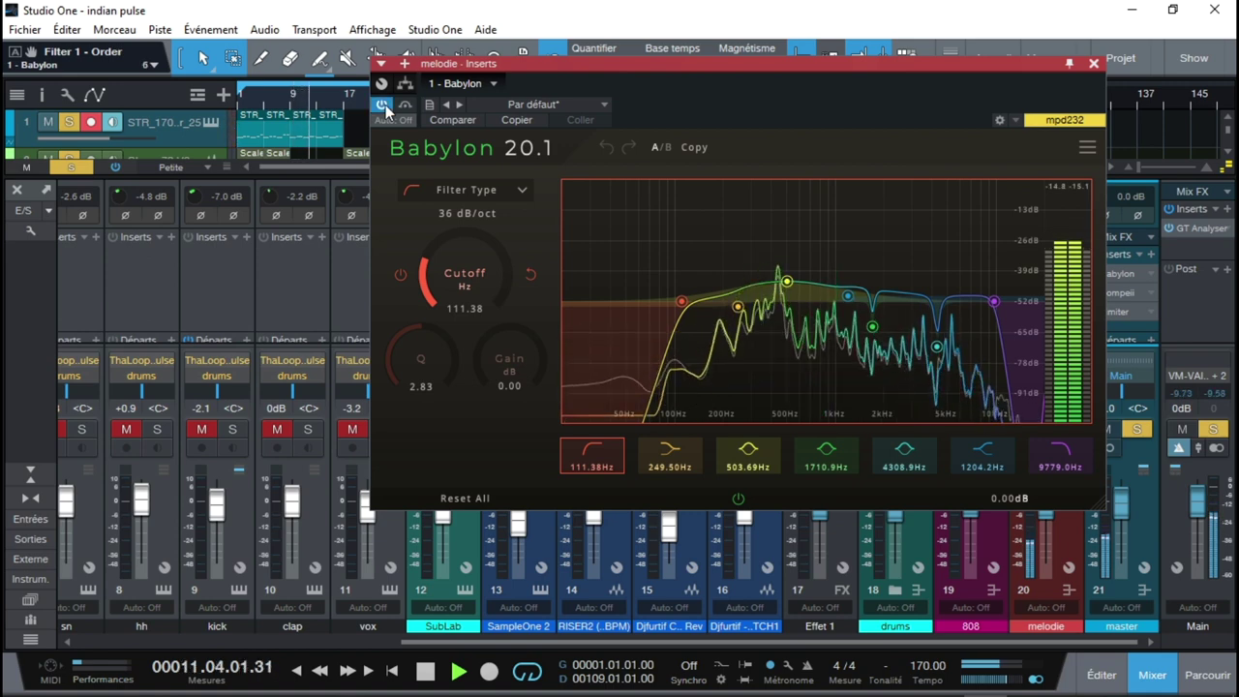
left_click(787, 282)
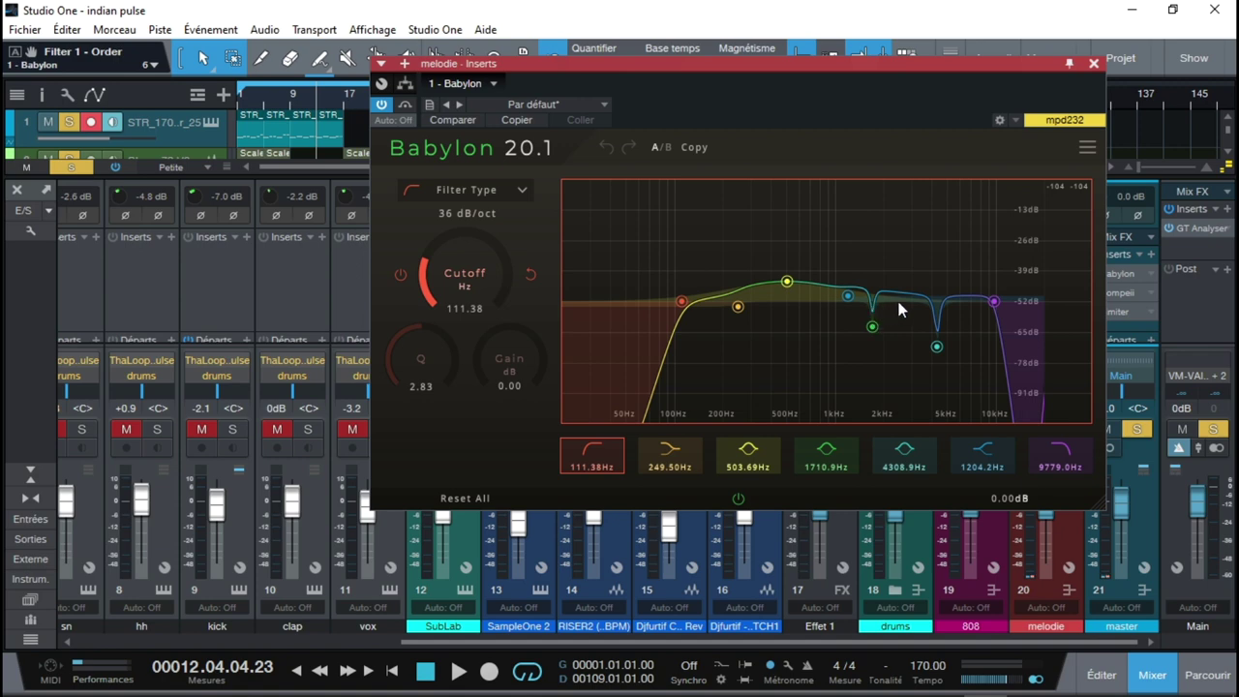
key("space")
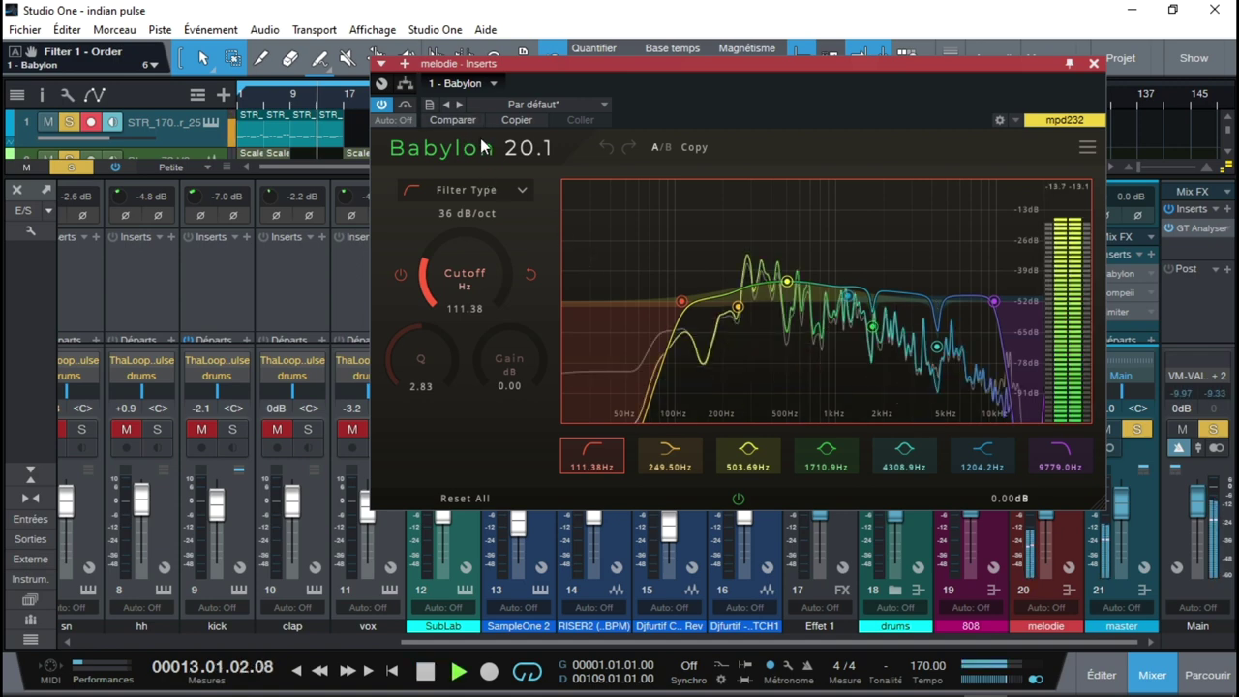
left_click(381, 105)
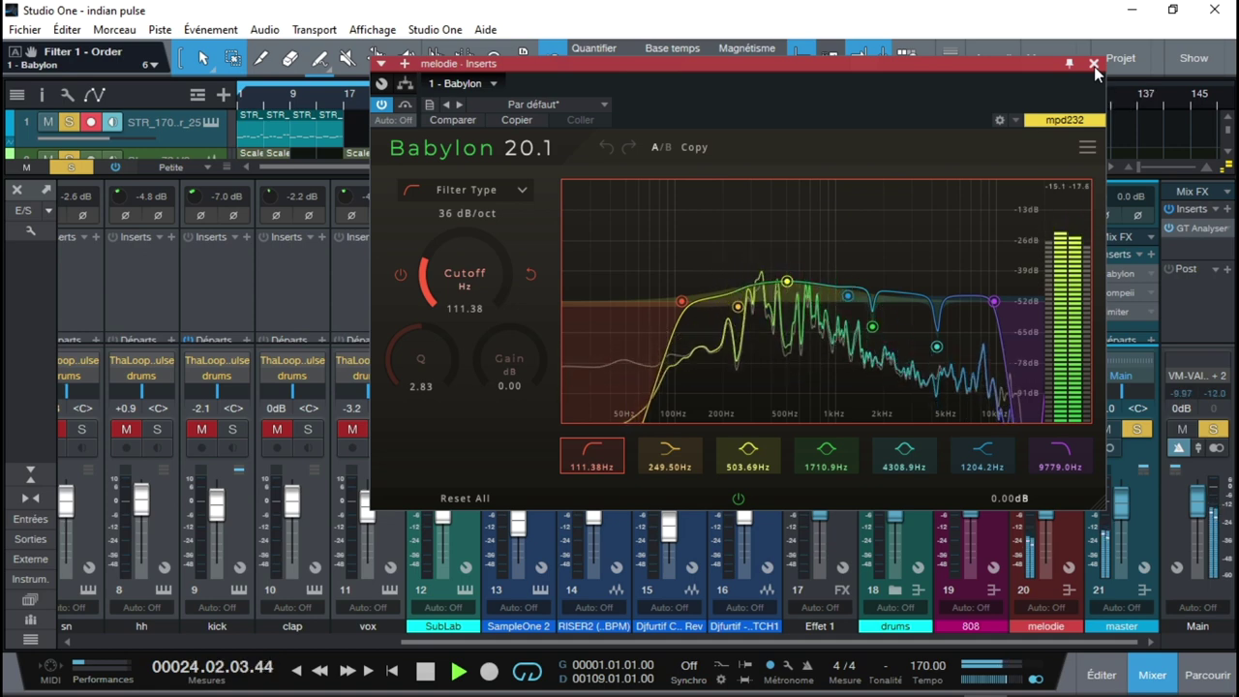
key("space")
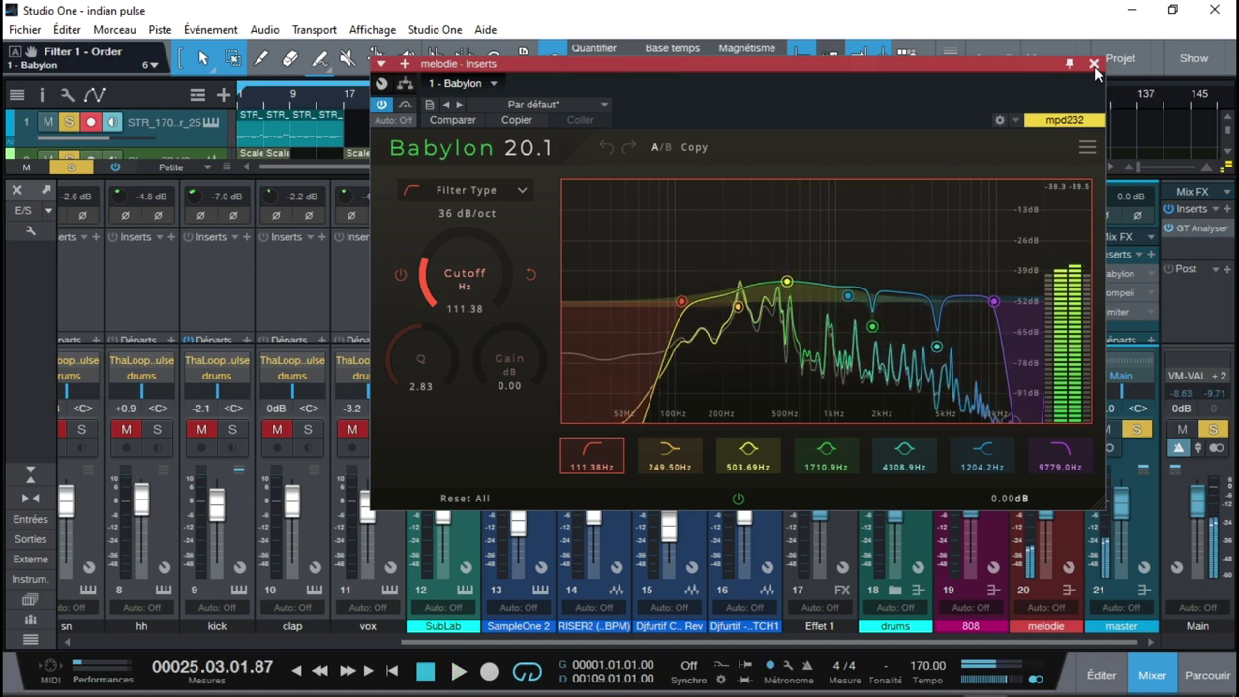
left_click(1094, 64)
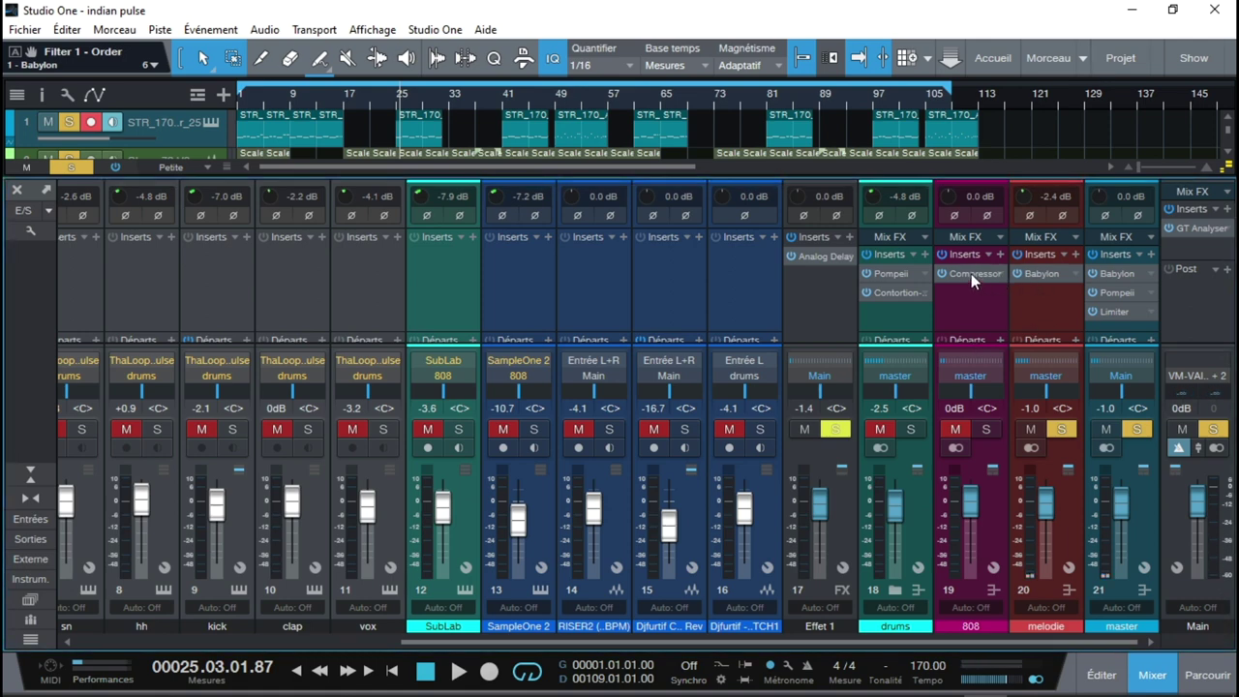
- Examine the Pompeii and Contortion-24 inserts on the drums bus
left_click(1039, 274)
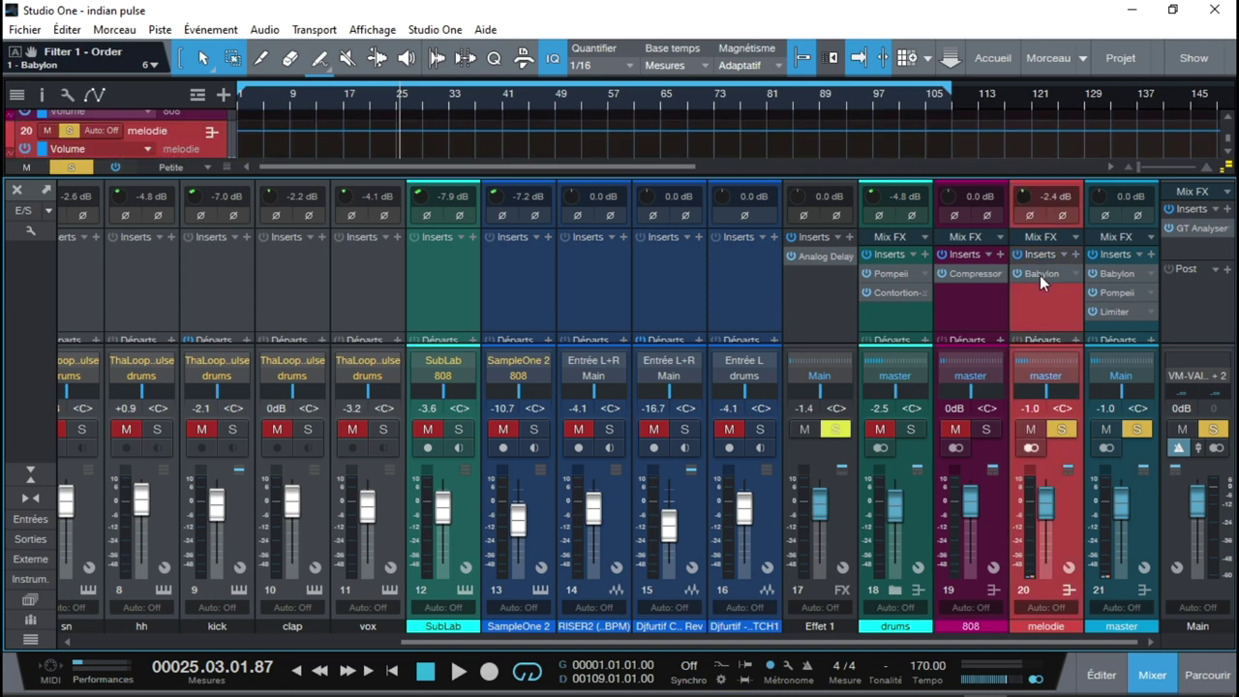
left_click(961, 296)
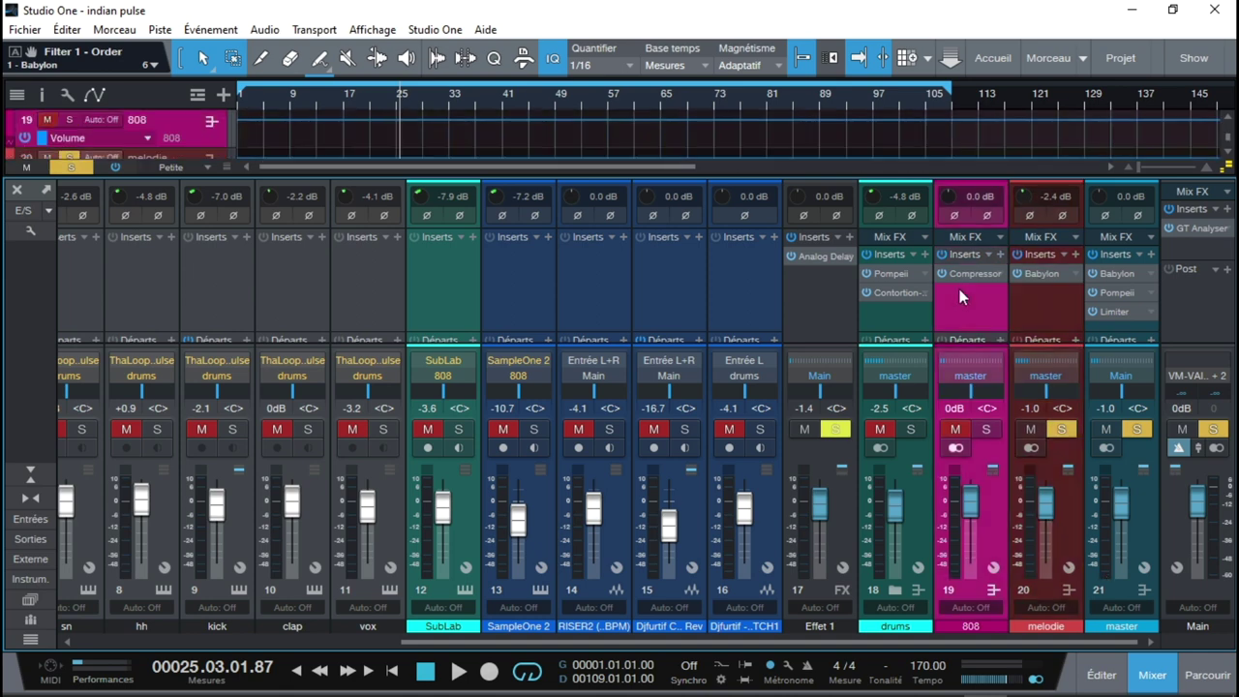
left_click(895, 274)
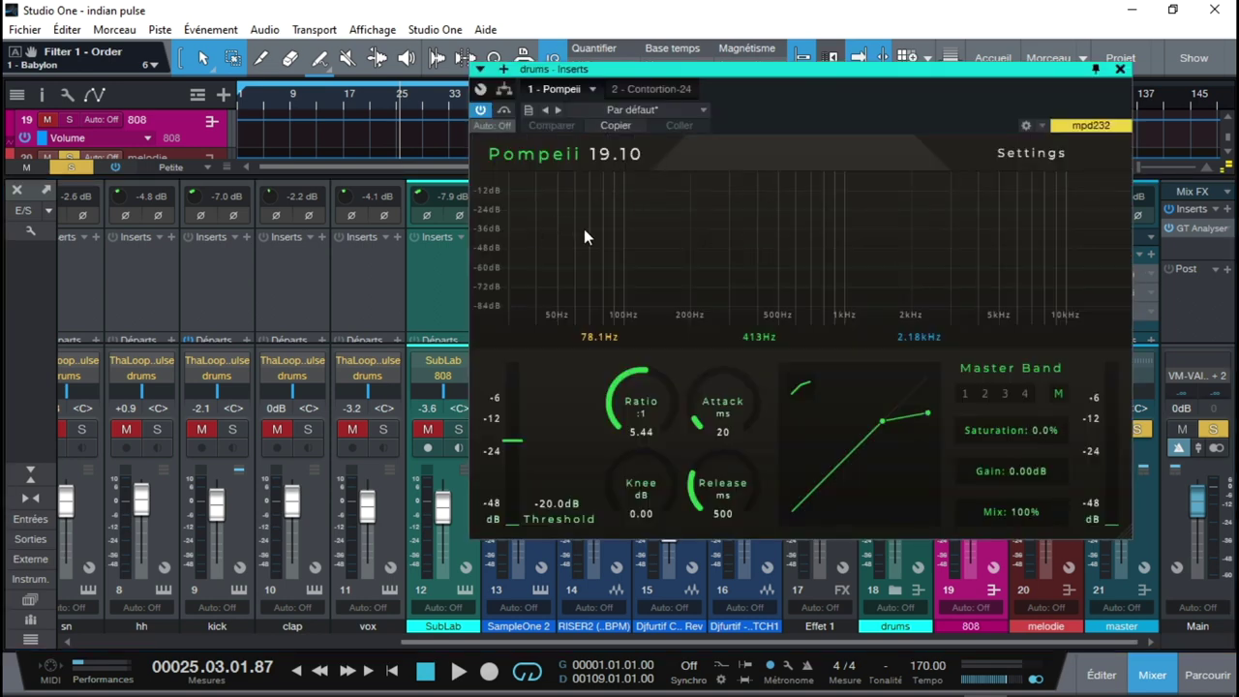
left_click(1118, 69)
left_click(886, 294)
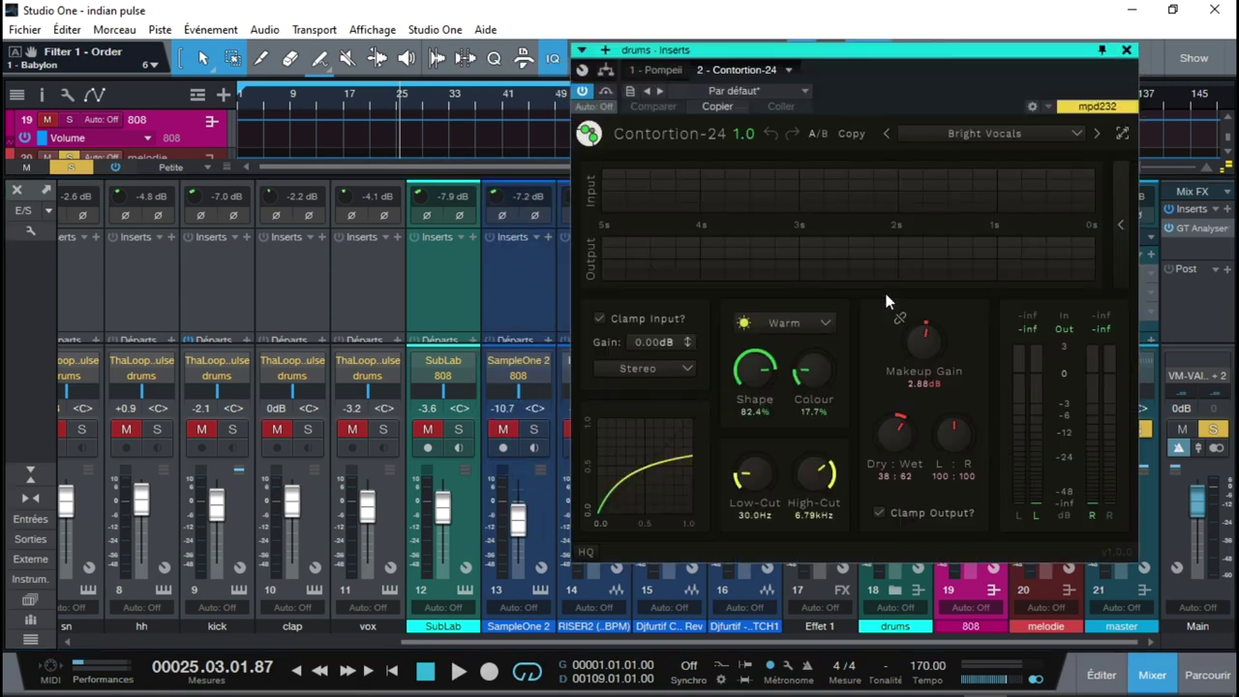
left_click(1126, 50)
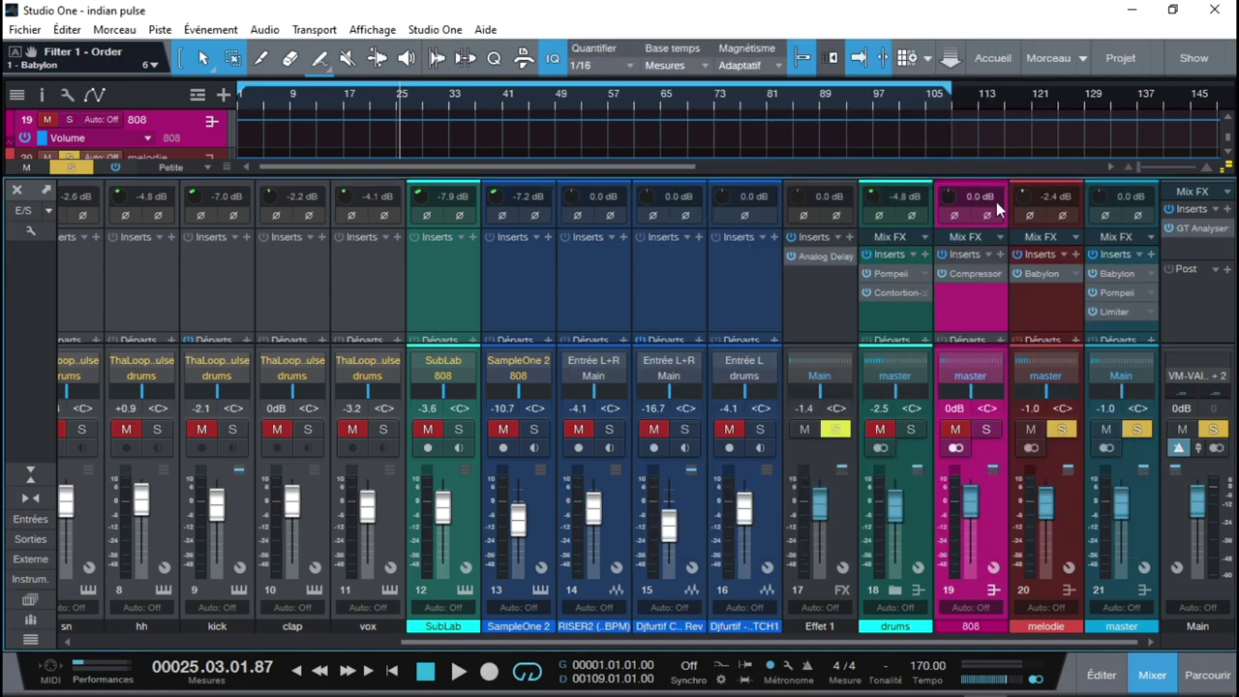
left_click(882, 277)
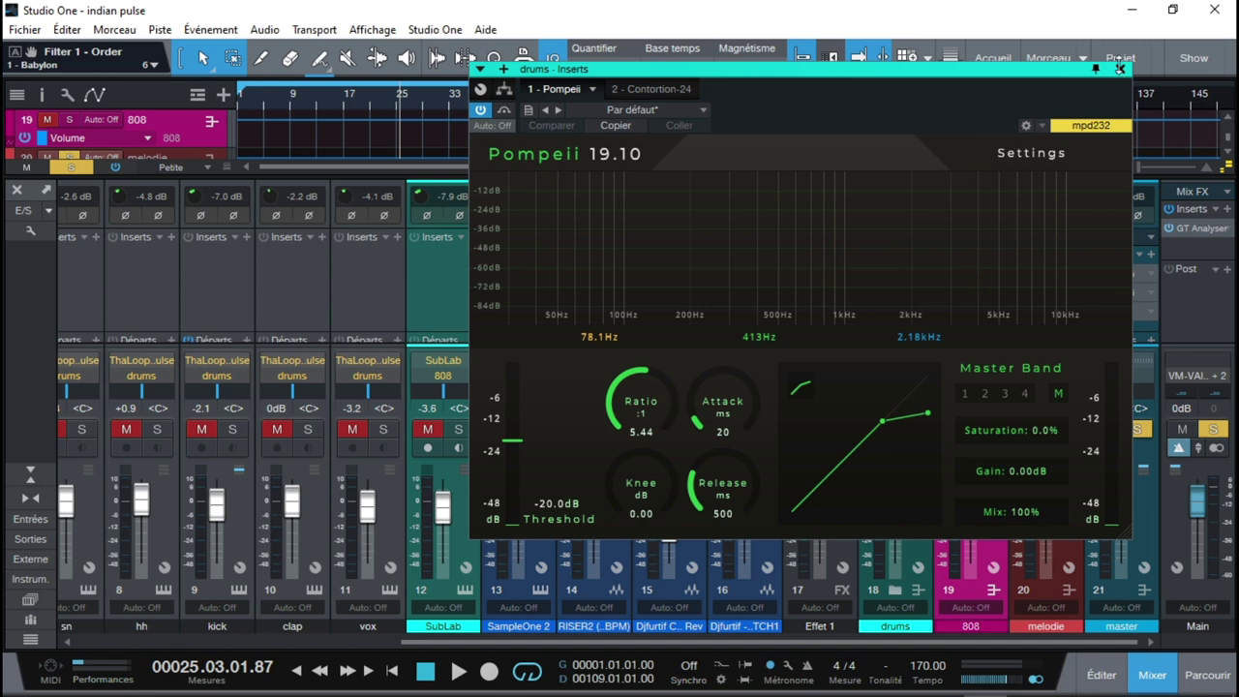
left_click(1120, 69)
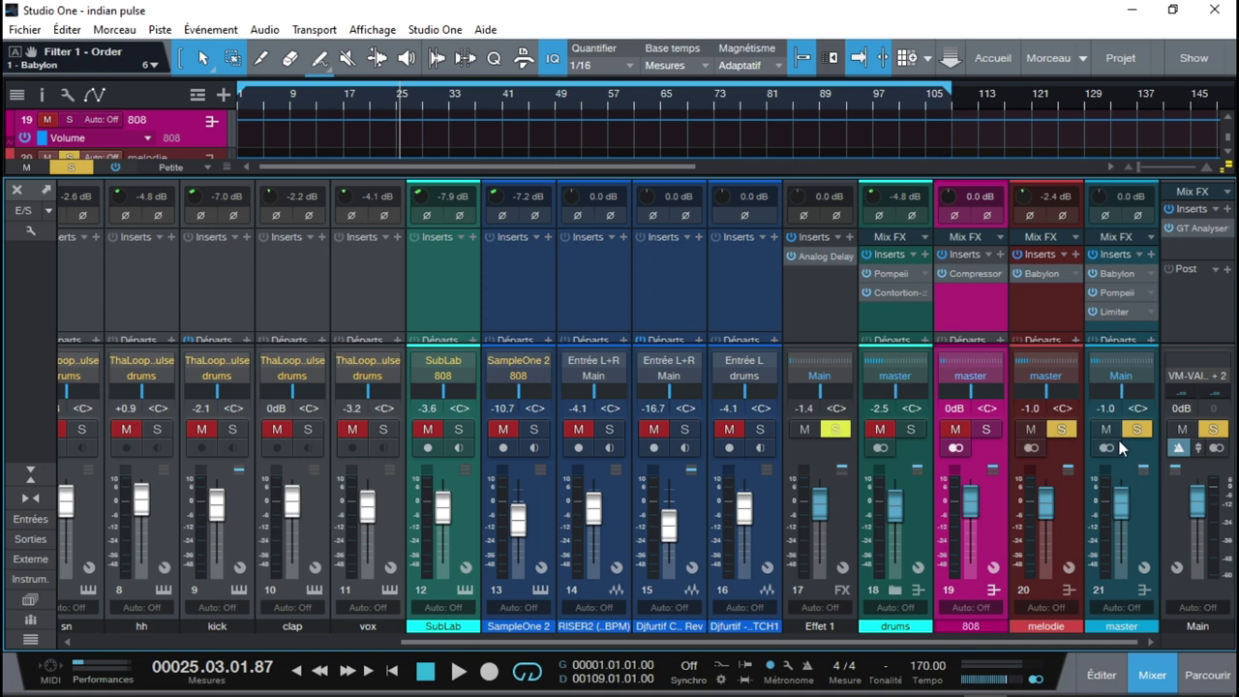
- Solo only the drums bus in place of melodie and open its Pompeii insert
left_click(911, 431, "alt")
left_click(911, 431)
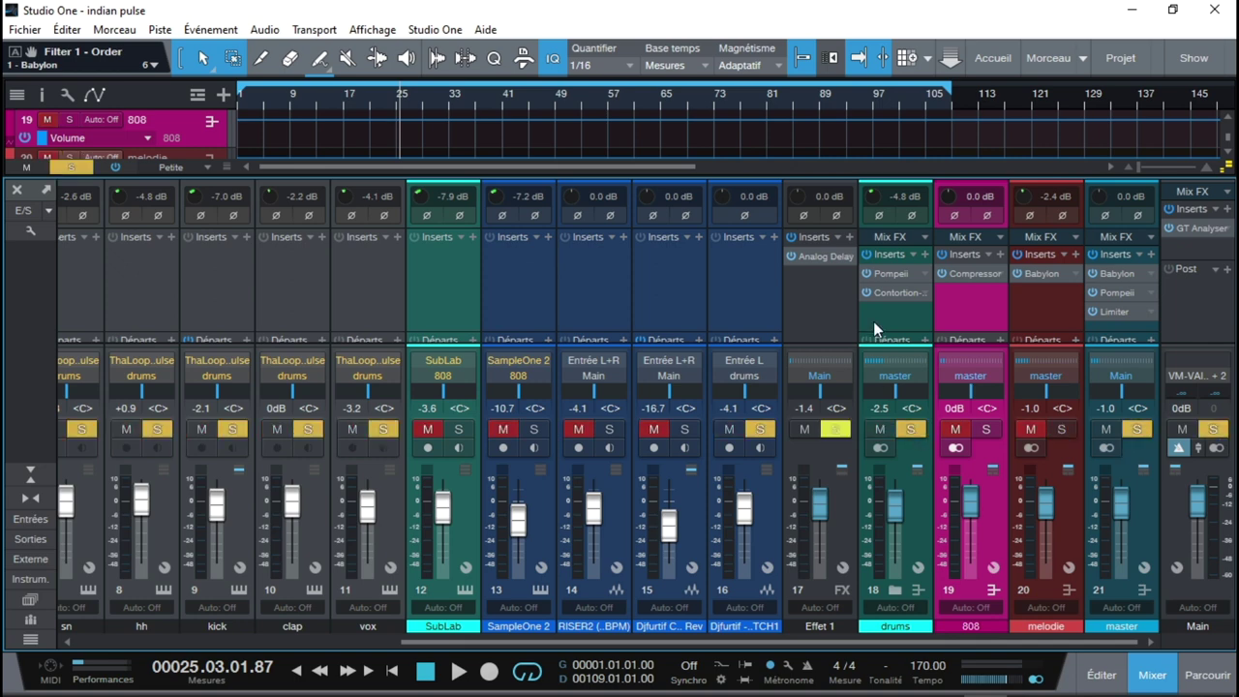
left_click(881, 273)
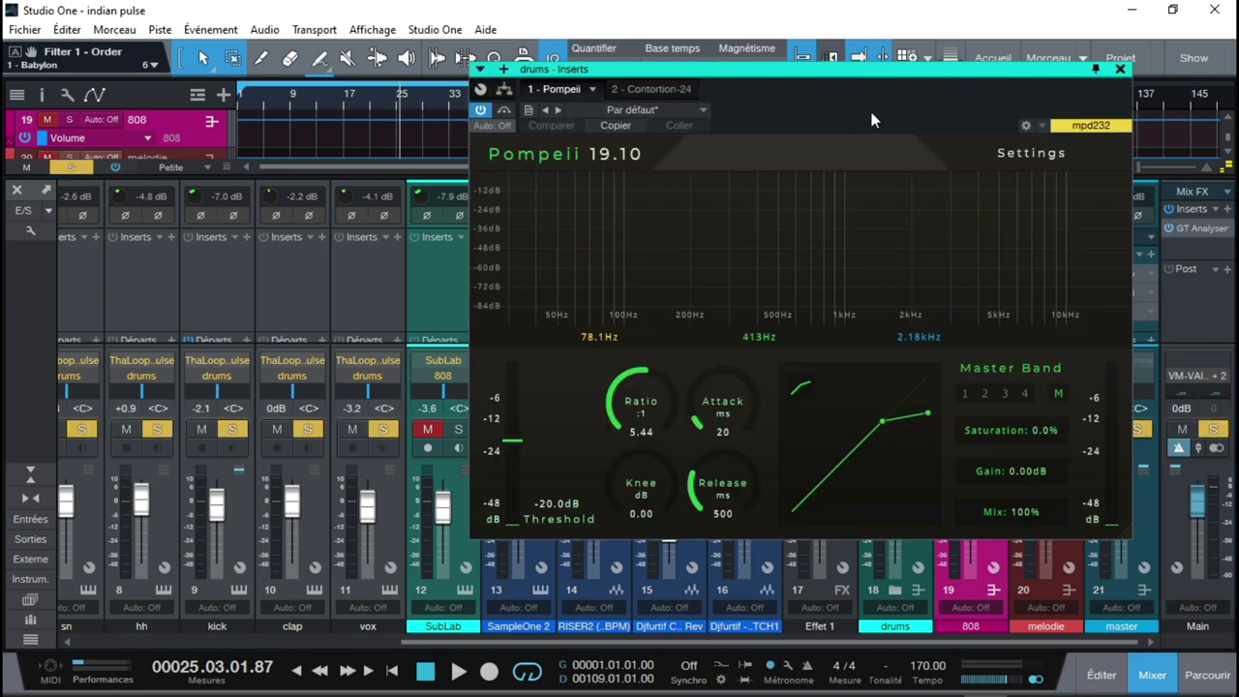
left_click_drag(854, 63, 654, 60)
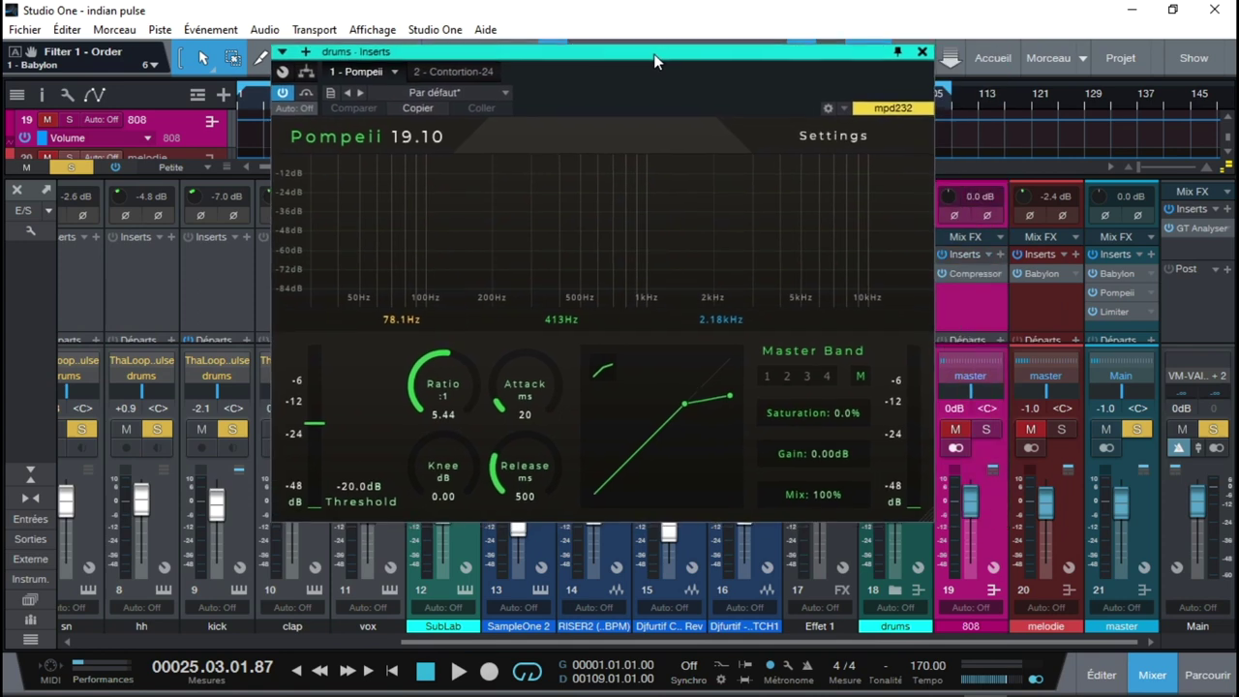
- Set the loop range to start at bar 9 and play the soloed drums through Pompeii
key("comma")
left_click_drag(593, 50, 553, 184)
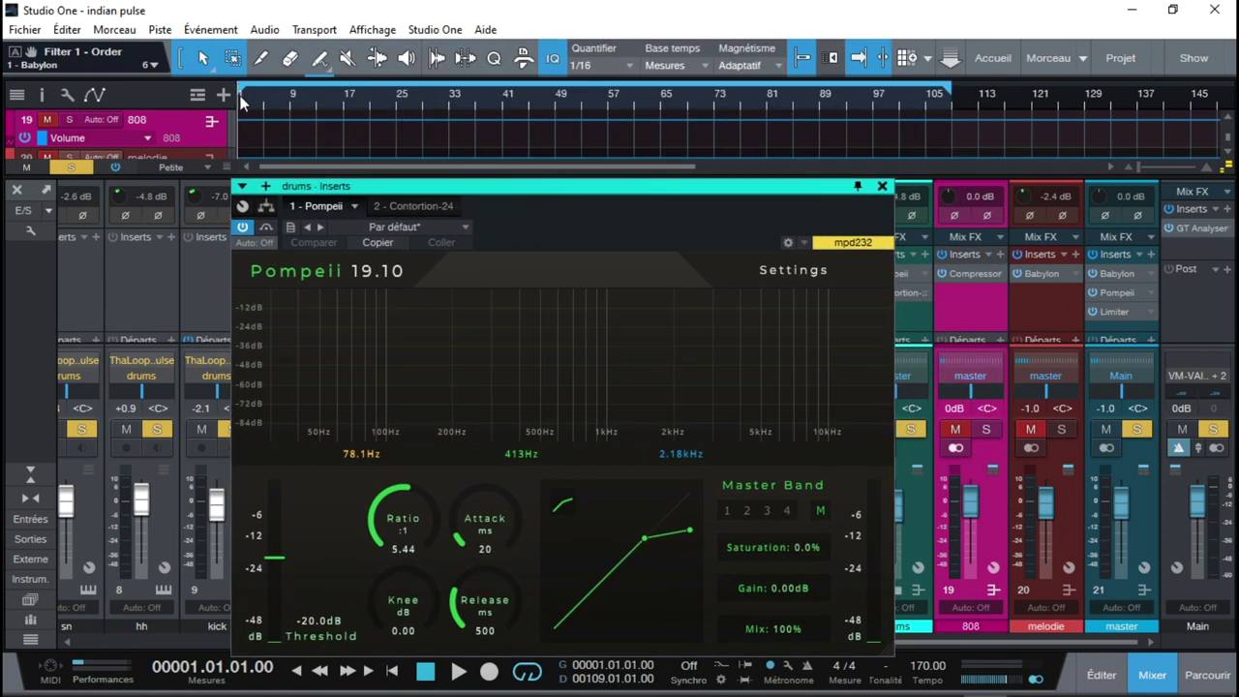
left_click_drag(242, 92, 288, 98)
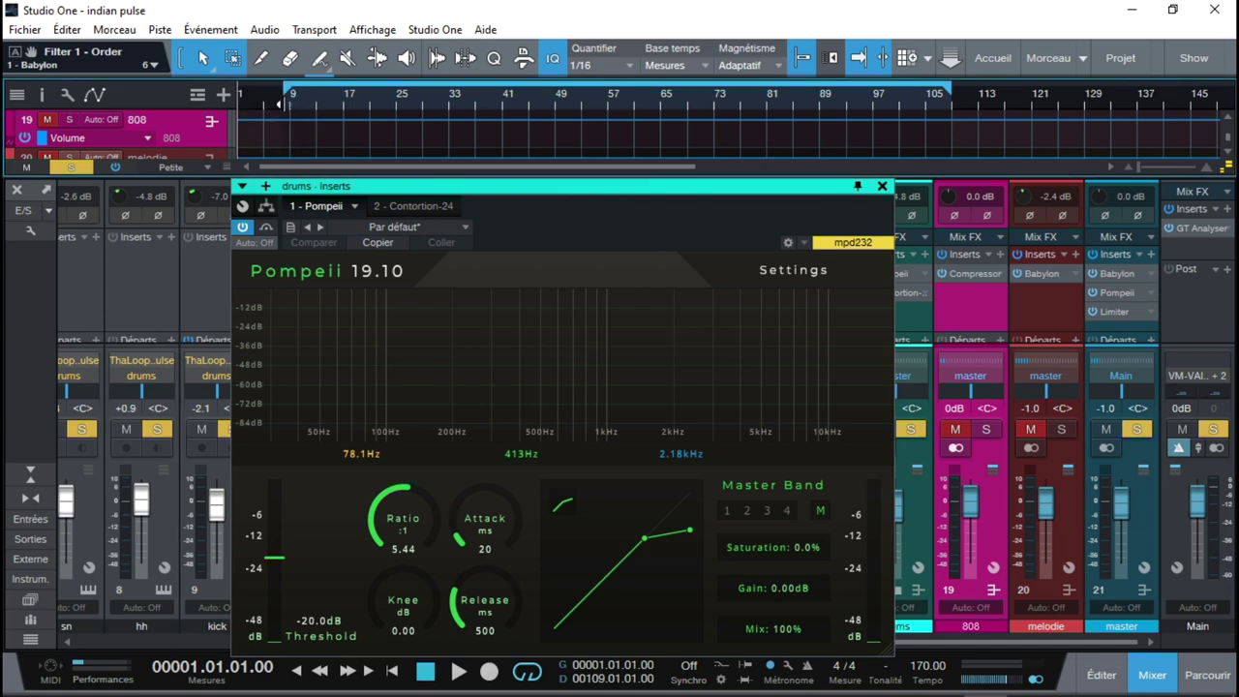
key("space")
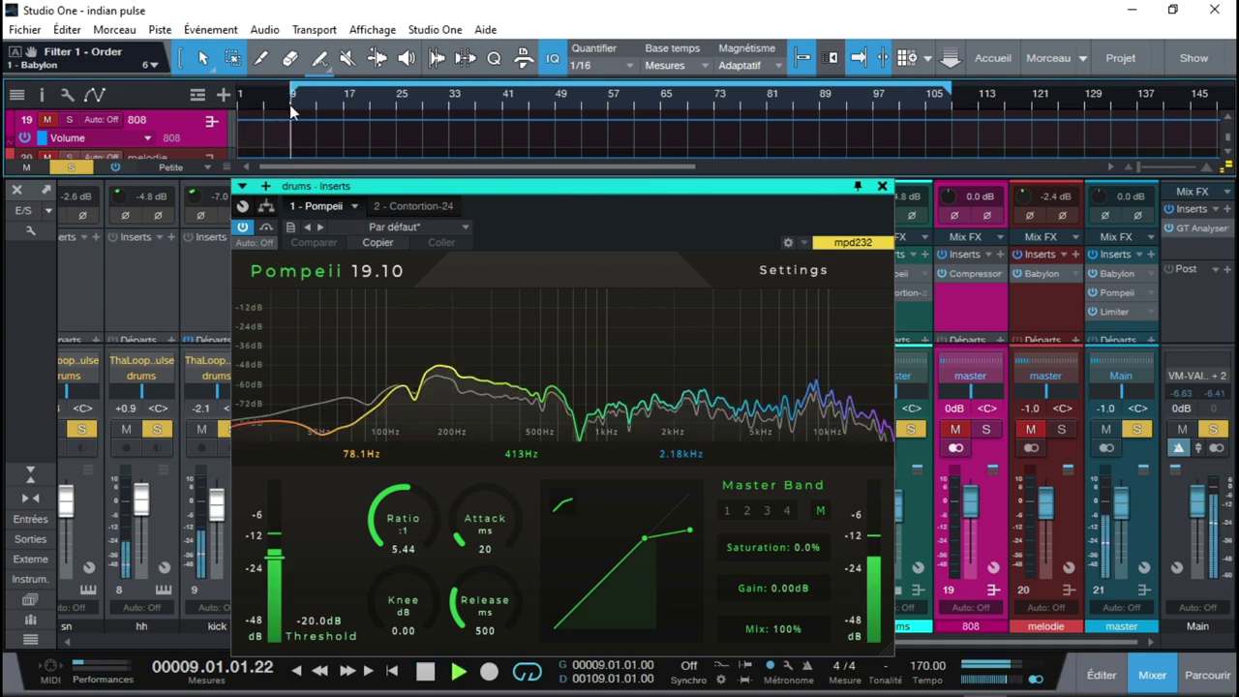
left_click_drag(506, 189, 723, 90)
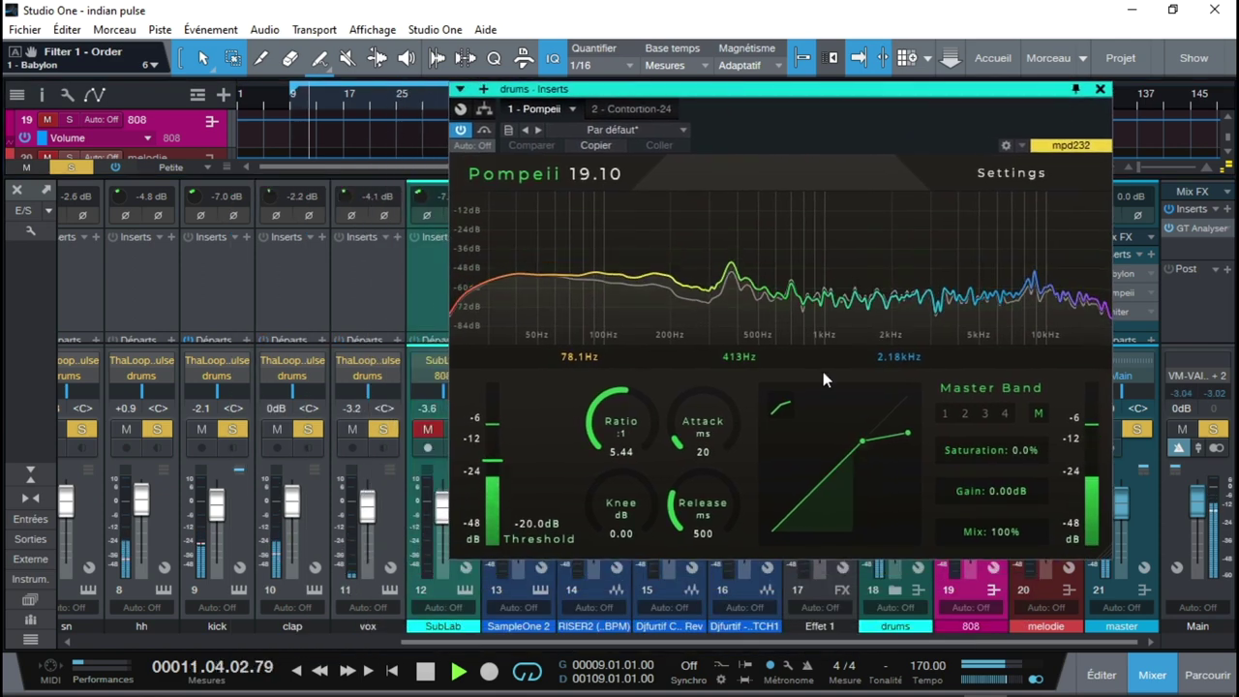
key("space")
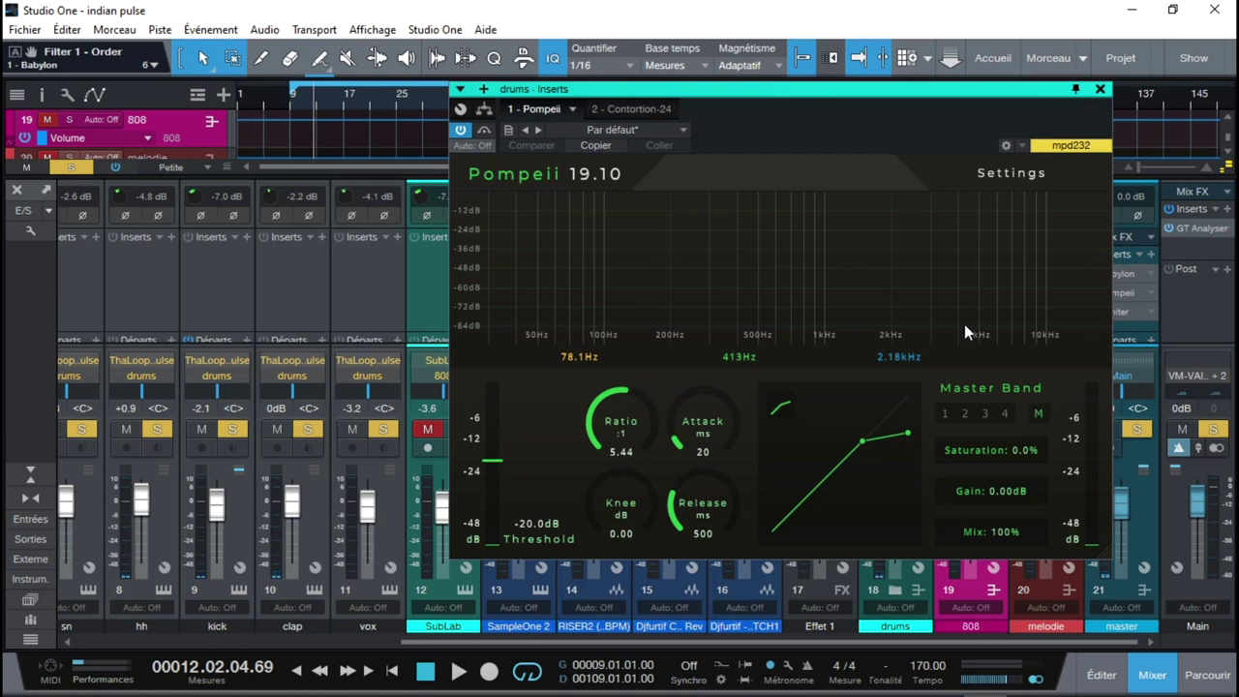
- Examine the compression, saturation and gain settings of Pompeii's four frequency bands on the drums bus
left_click(938, 413)
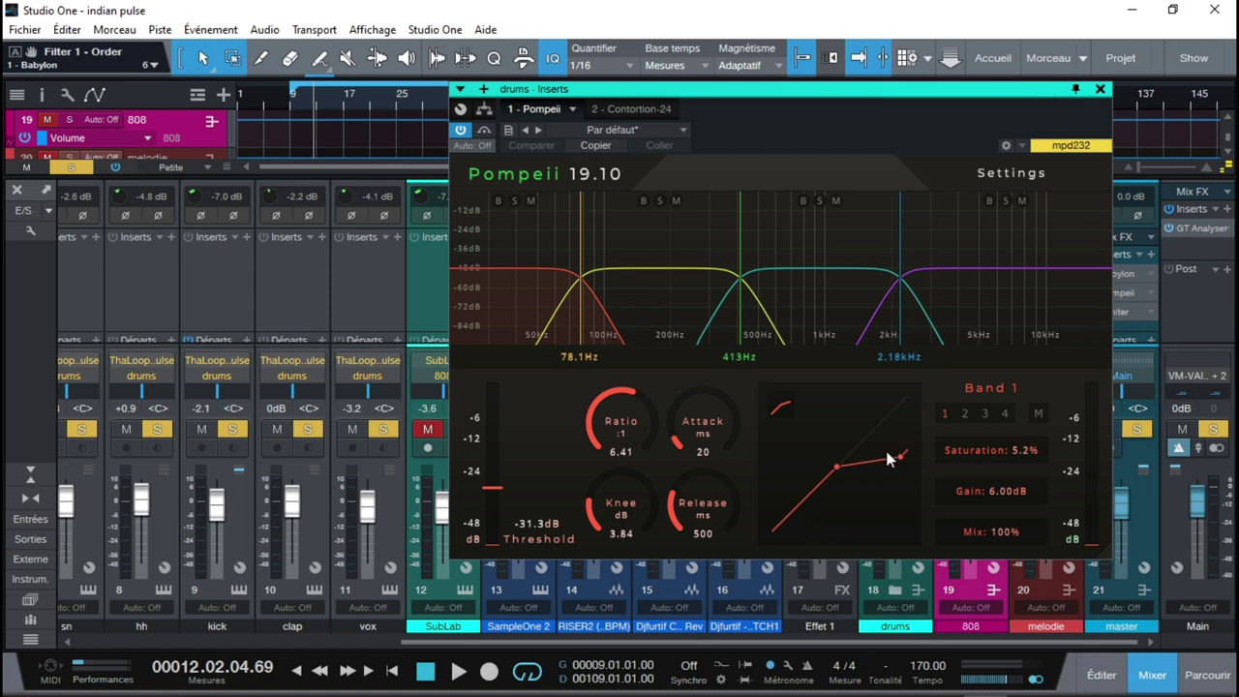
left_click(640, 293)
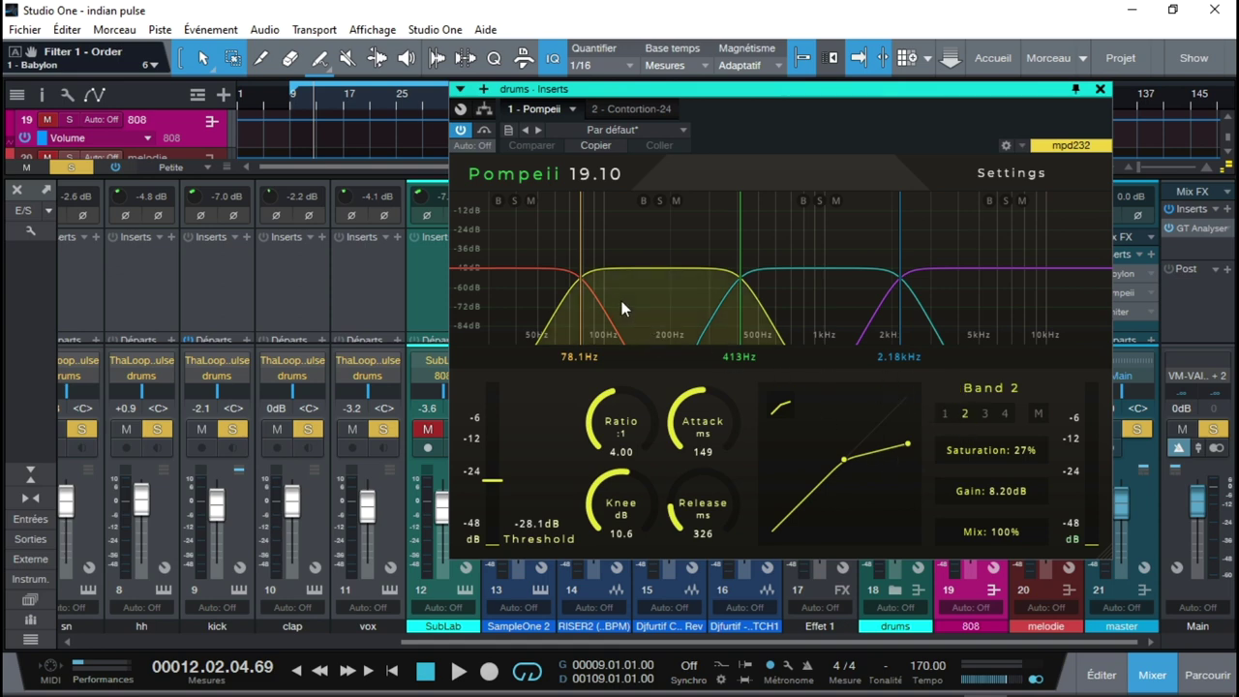
left_click(979, 297)
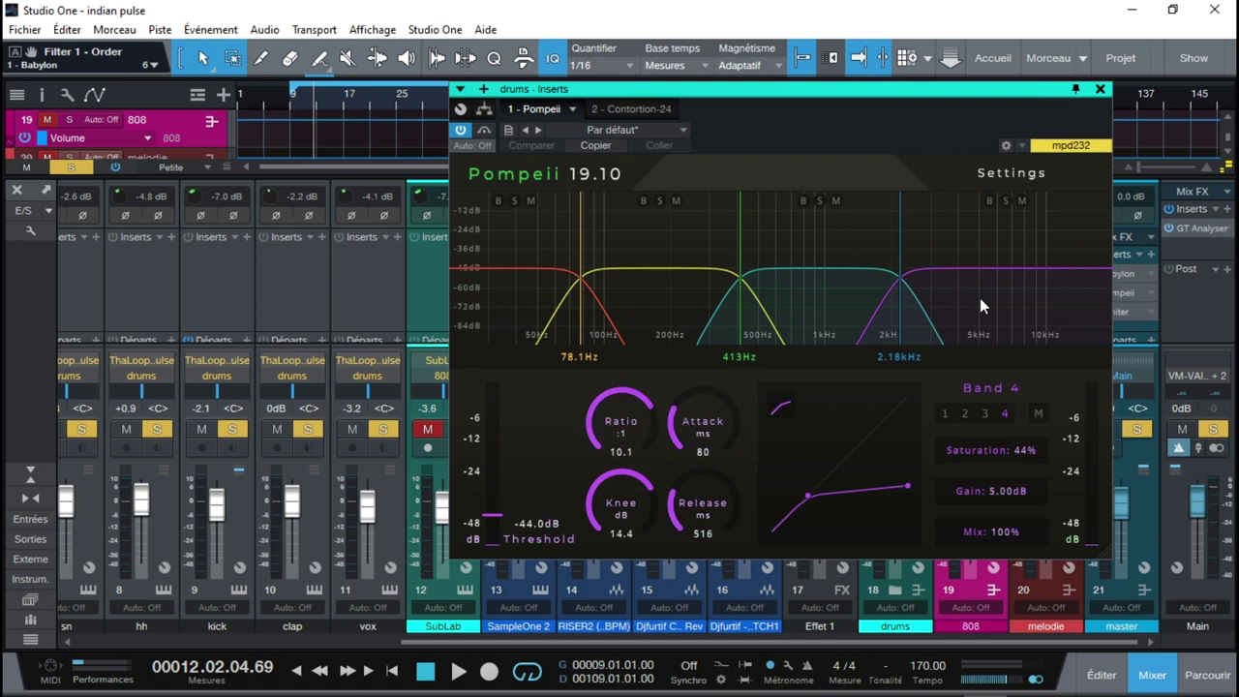
left_click(813, 306)
left_click(697, 294)
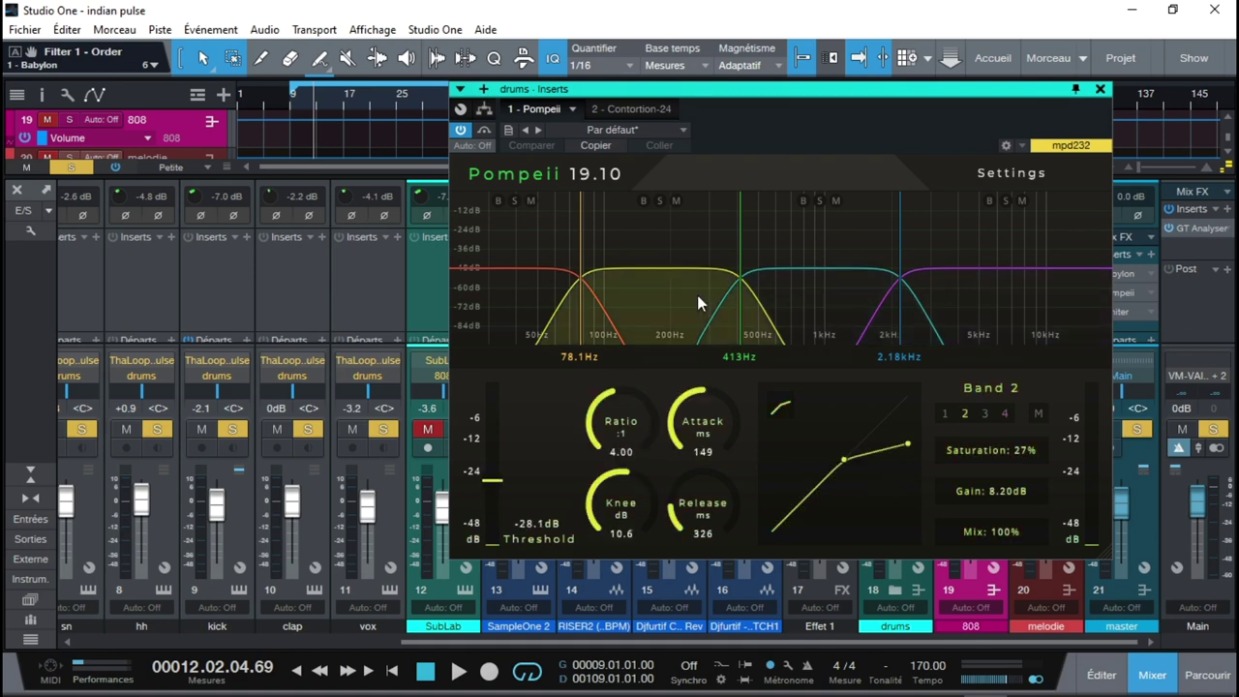
left_click(526, 295)
left_click(658, 306)
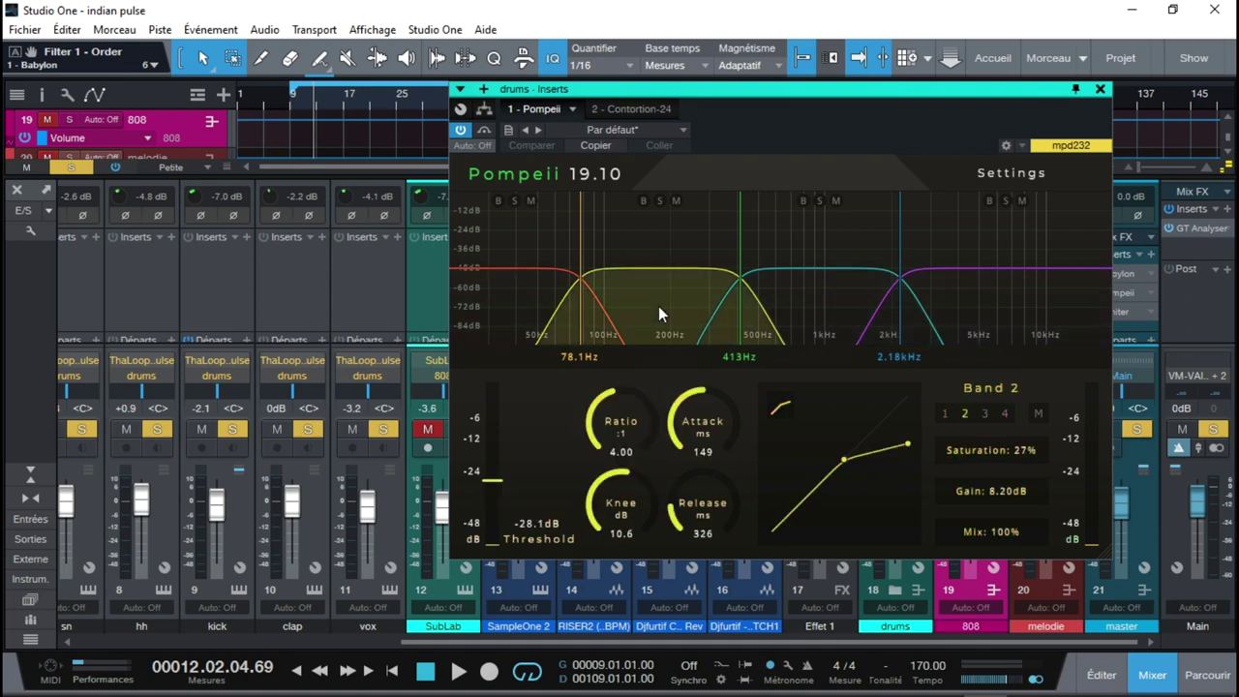
left_click(835, 303)
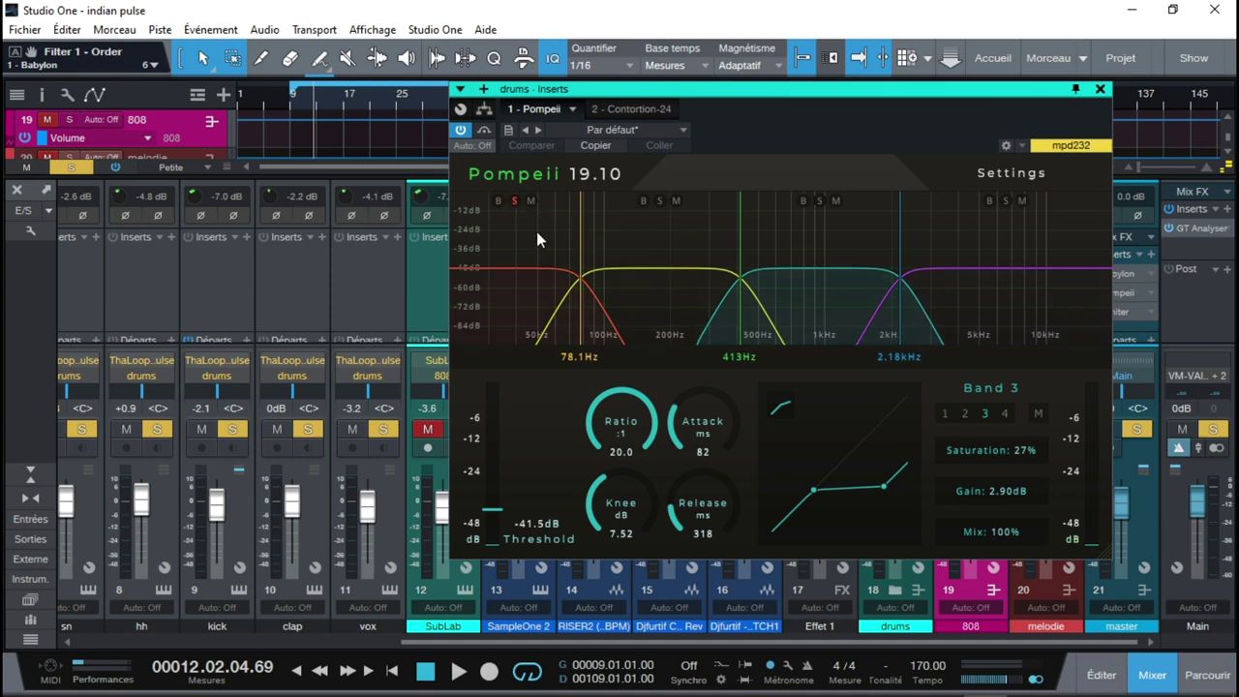
- Play the drums while soloing each of Pompeii's four bands in turn, then restore all bands and stop playback
key("space")
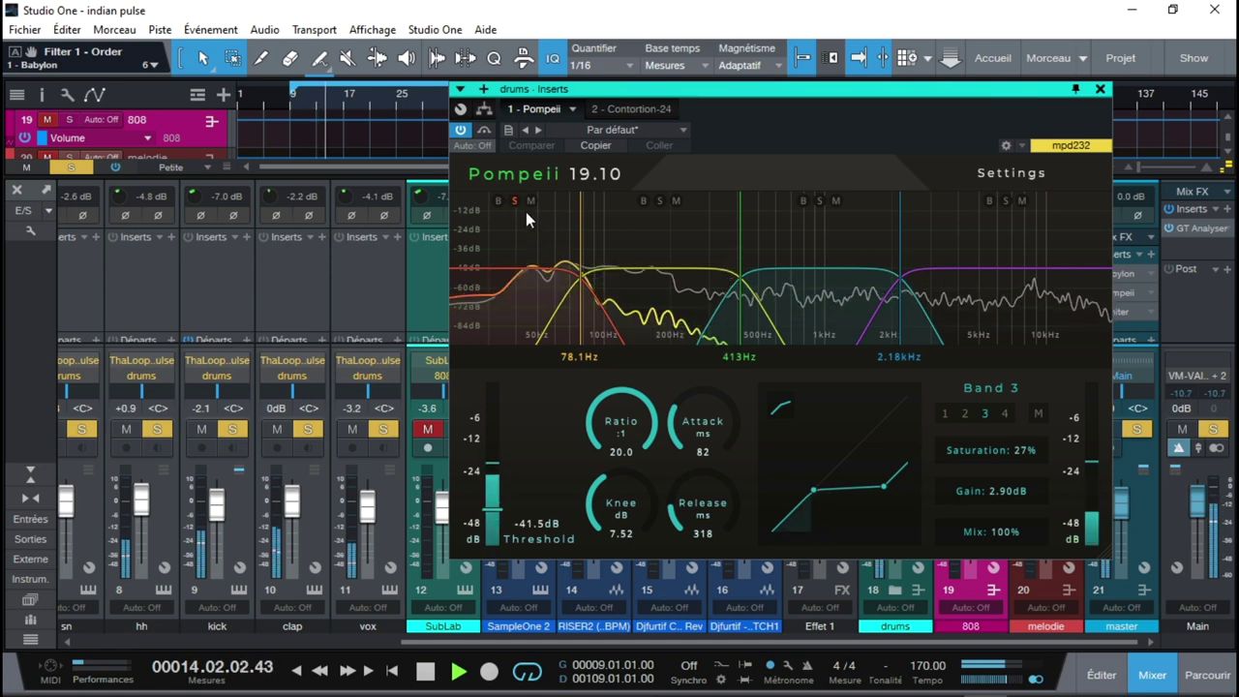
left_click(515, 201)
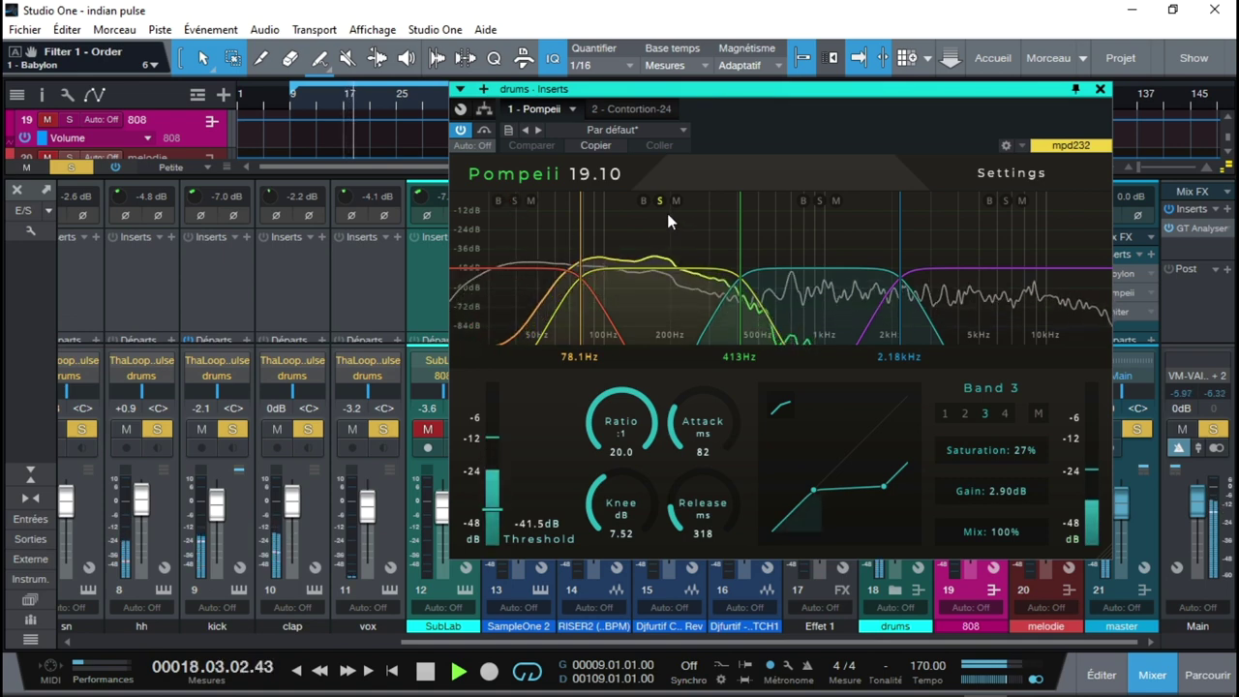
left_click(819, 200)
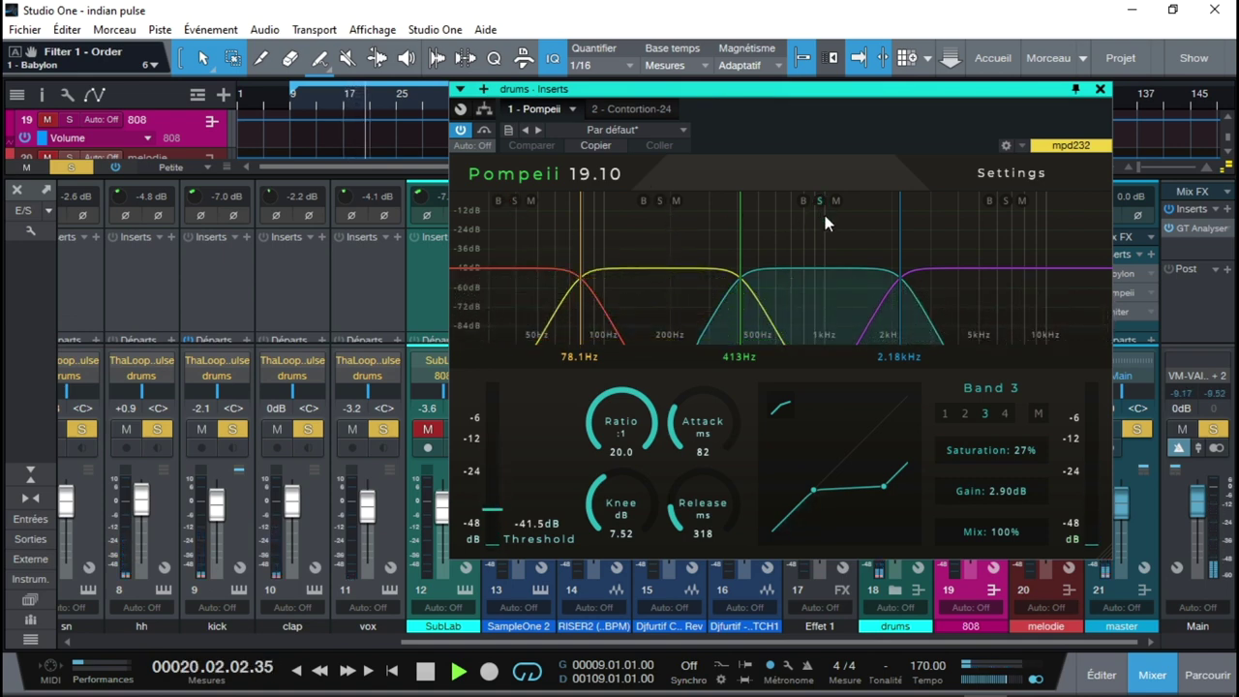
left_click(1006, 201)
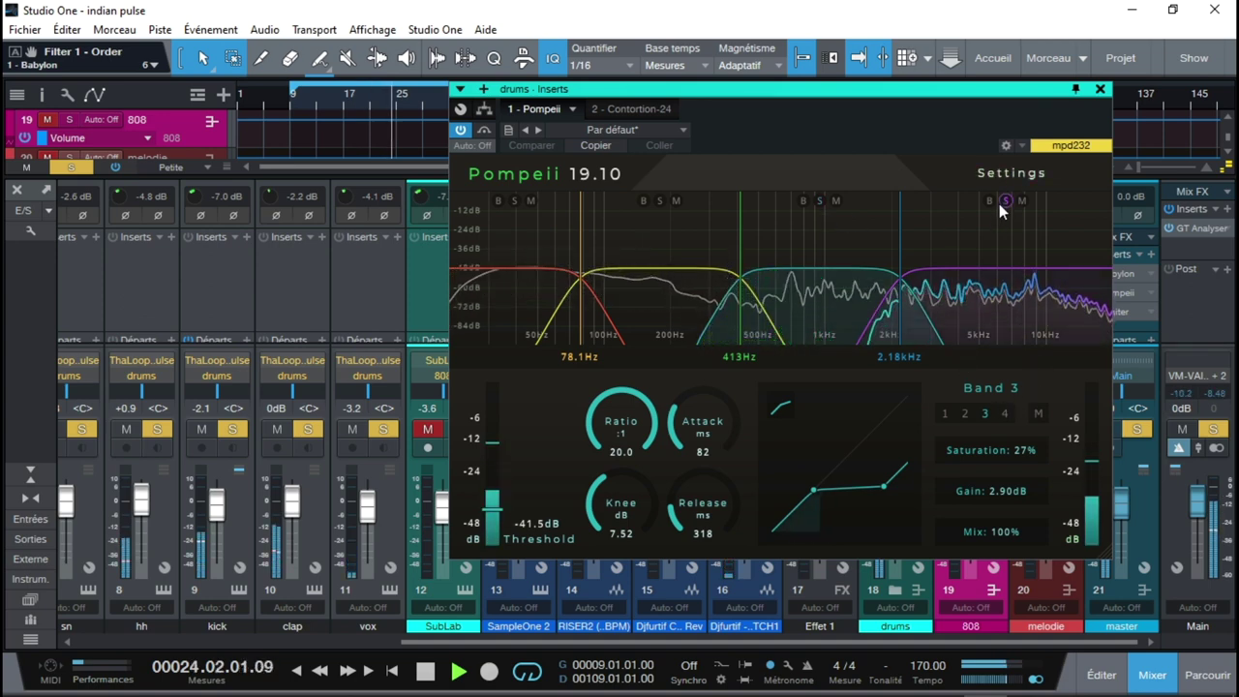
left_click(1006, 200)
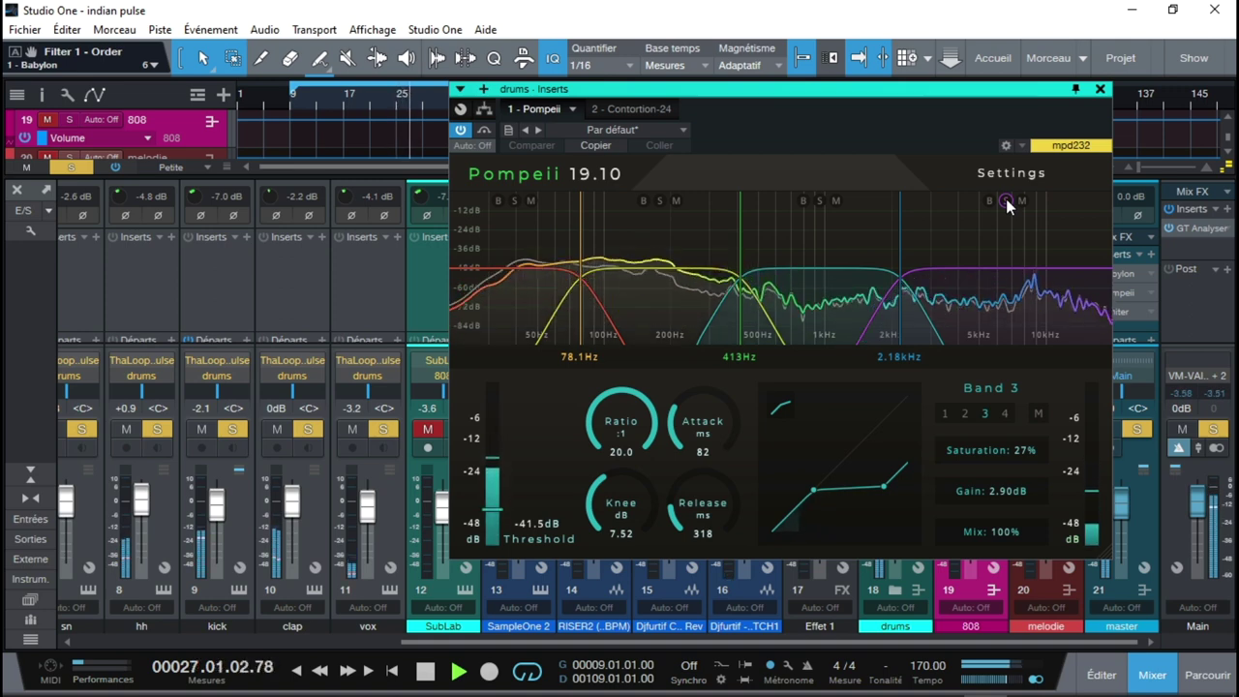
key("space")
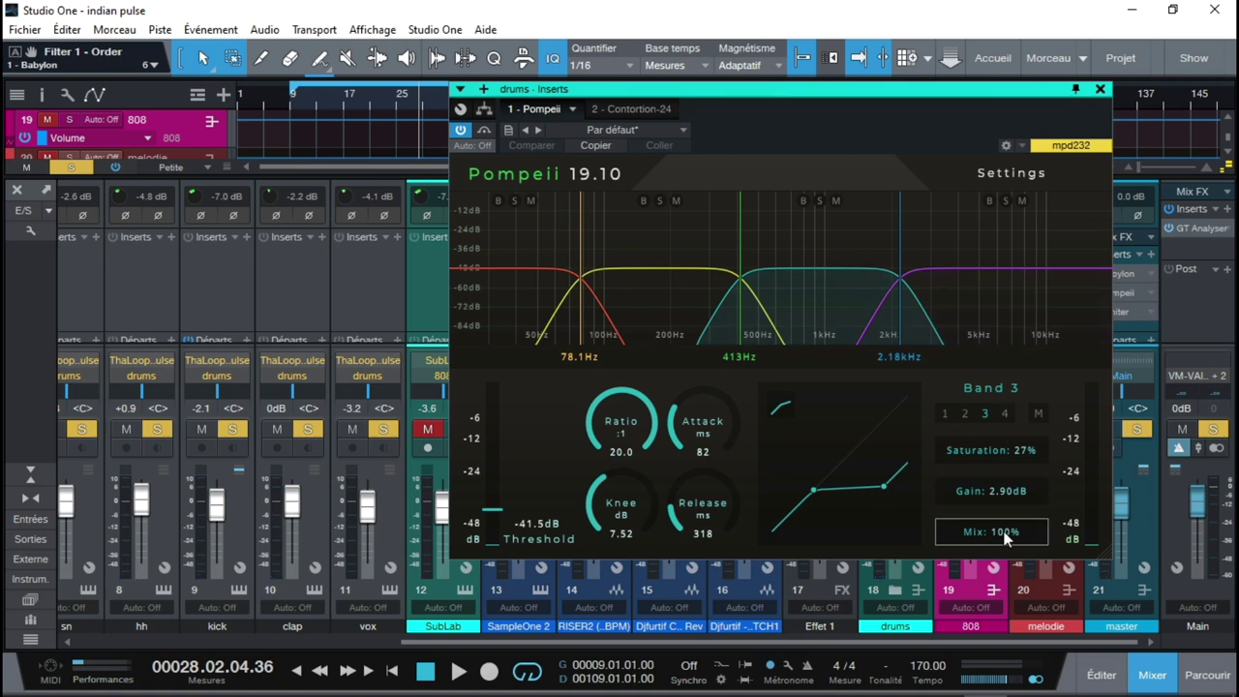
- Check Pompeii's band 3 Mix control, show the Master Band settings and play the drums through them
mouse_move(1006, 540)
left_mouse_down()
mouse_move(998, 569)
mouse_move(1004, 516)
left_mouse_up()
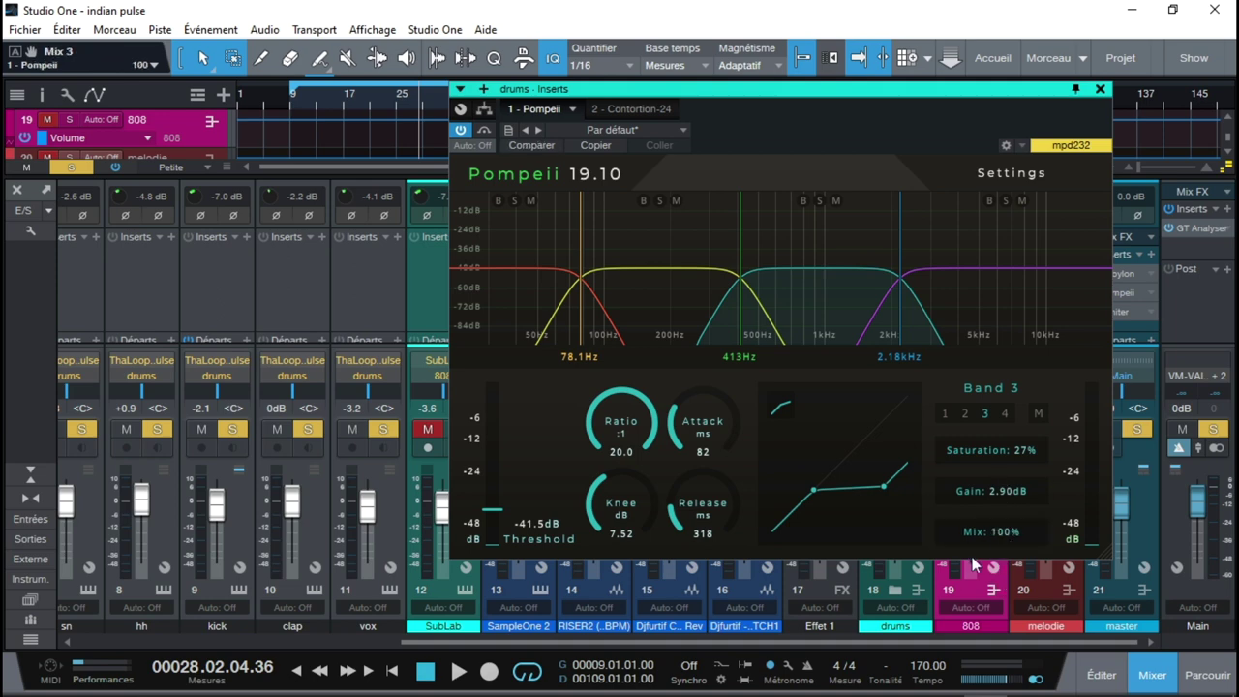
left_click(1037, 413)
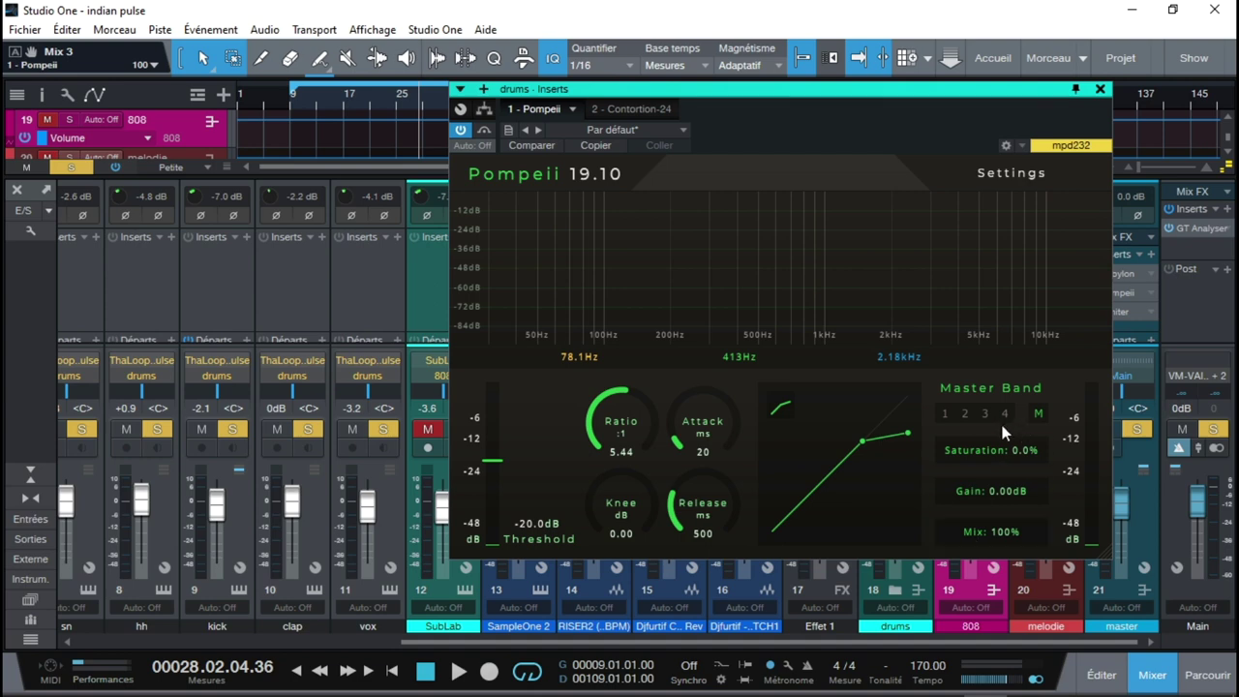
key("space")
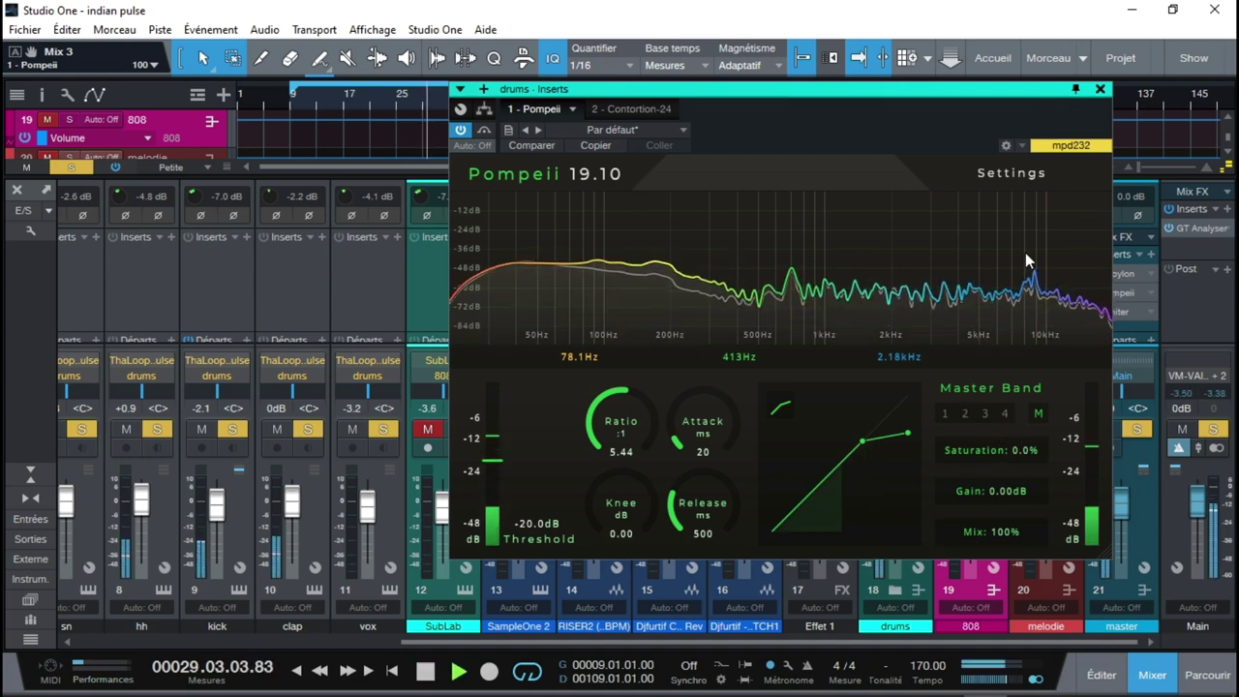
- Compare the playing drums with and without the Pompeii and Contortion-24 inserts, leaving both inserts active
left_click_drag(1037, 92, 698, 78)
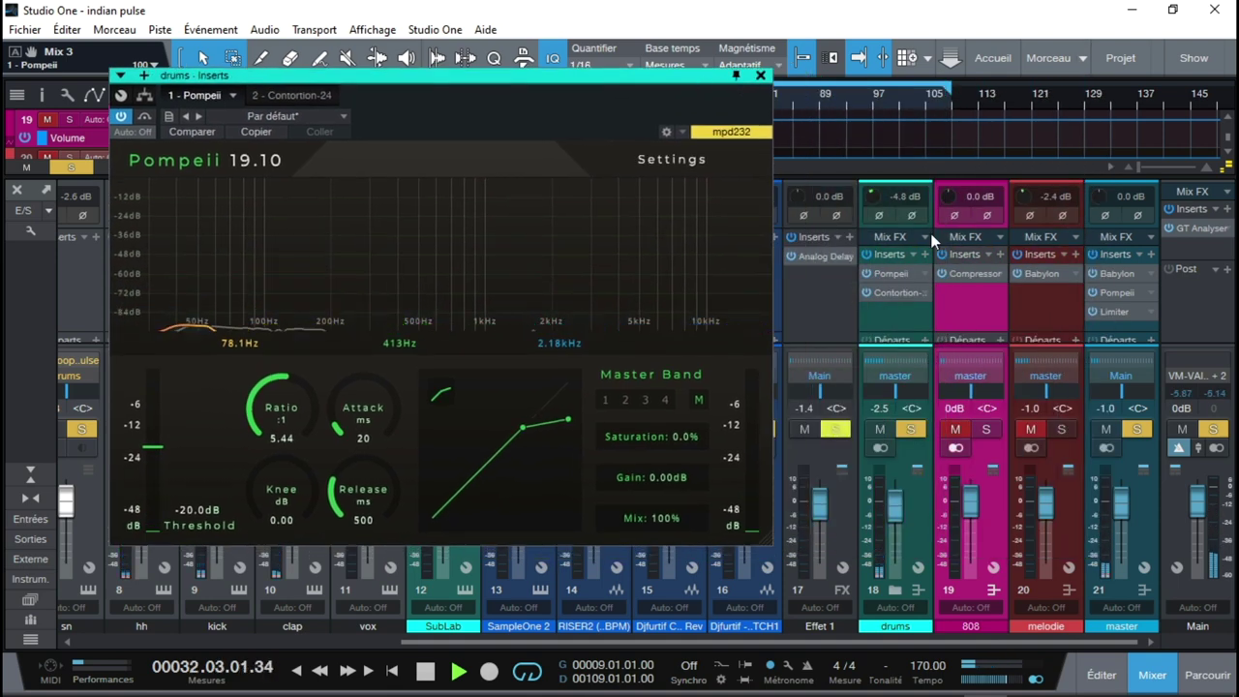
left_click(867, 255)
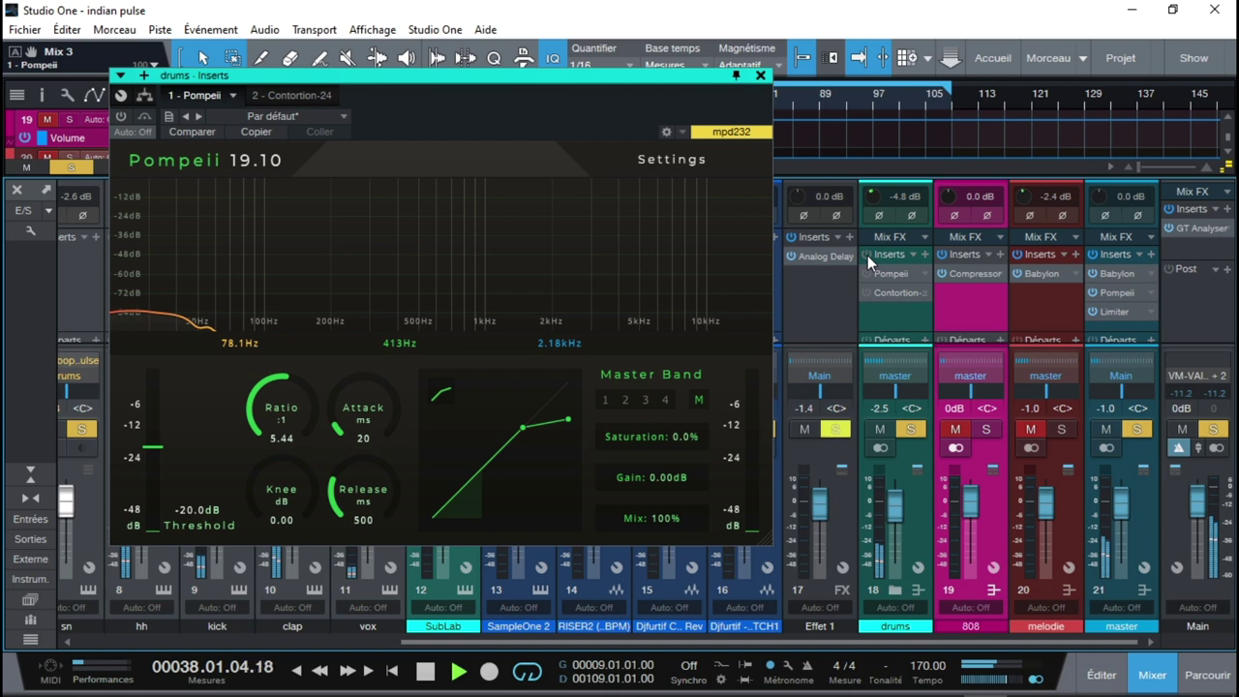
left_click(868, 256)
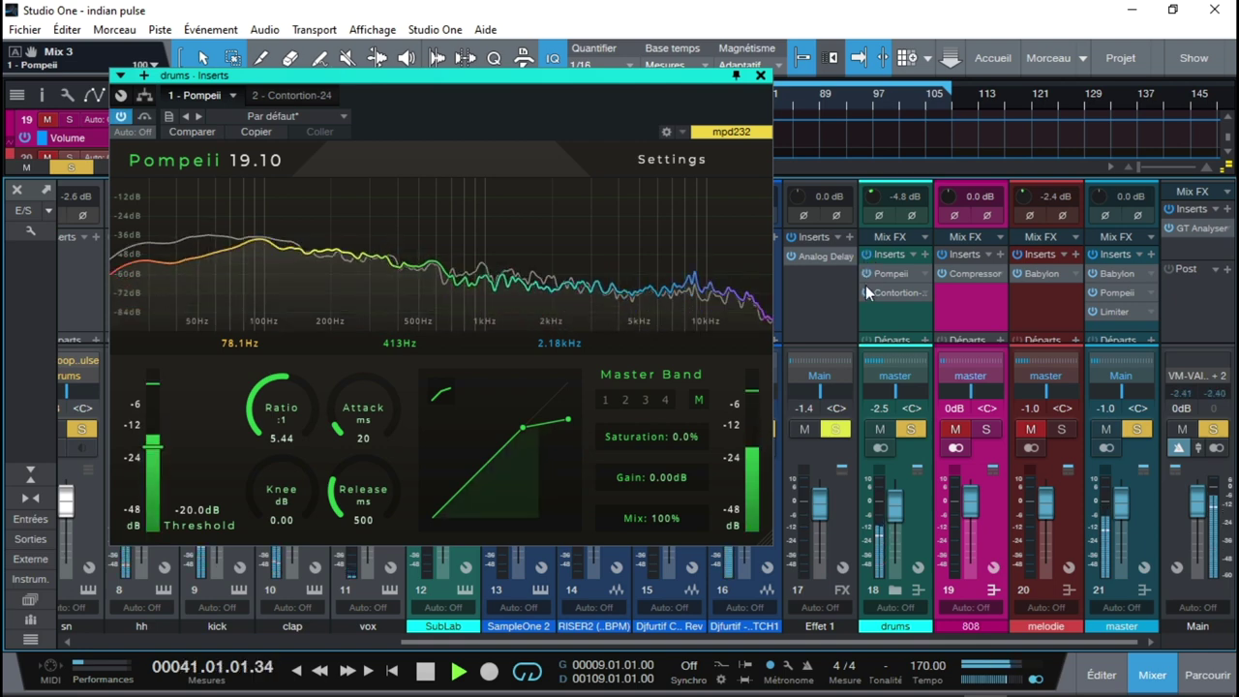
left_click(867, 293)
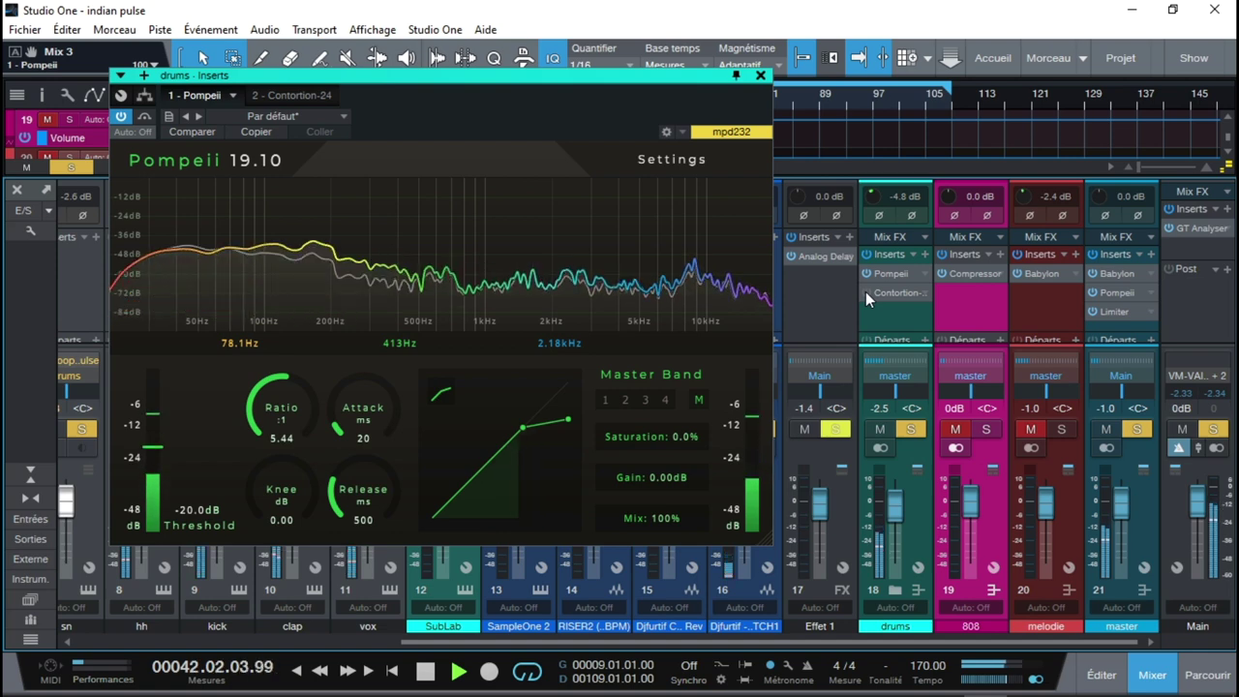
left_click(876, 274)
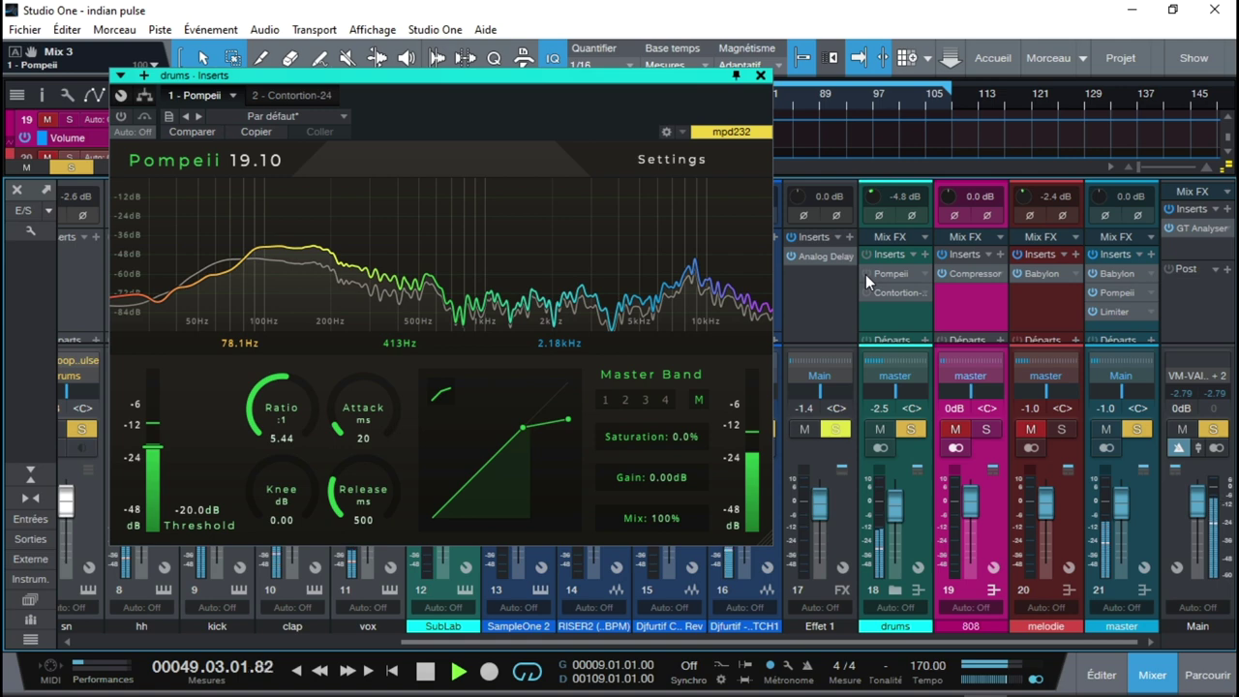
left_click(866, 274)
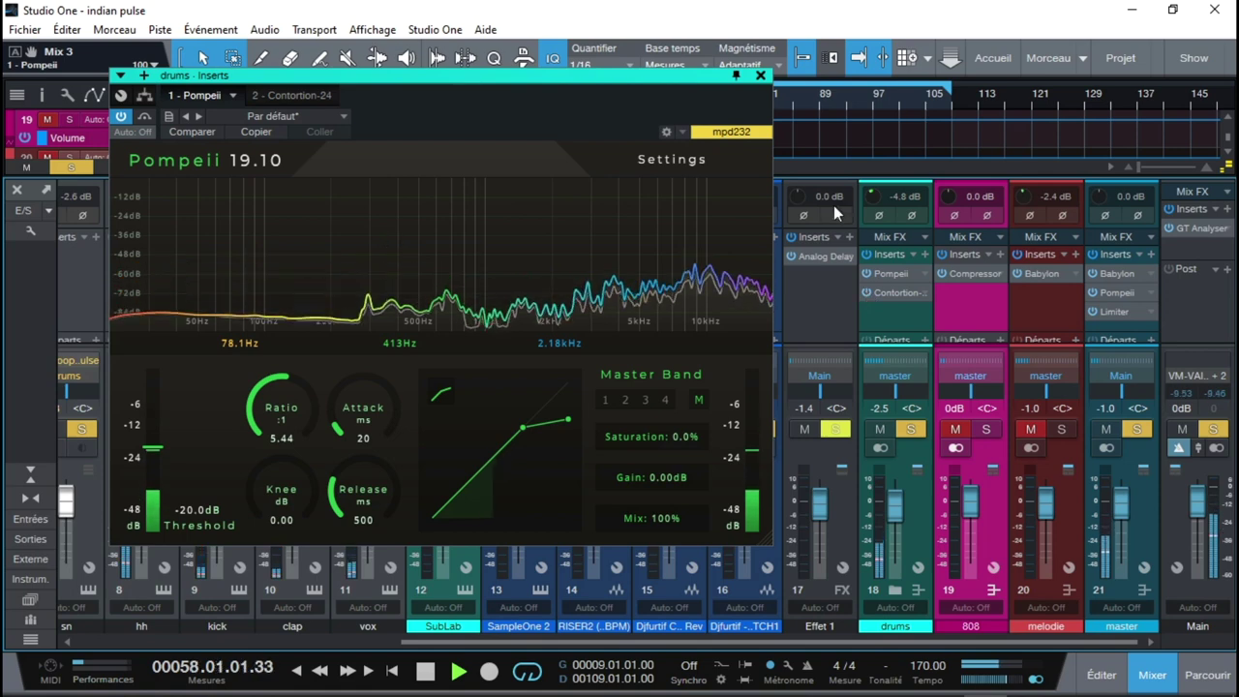
- Listen to the 808 bus soloed together with the drums and inspect its sidechained Compressor insert
left_click(761, 75)
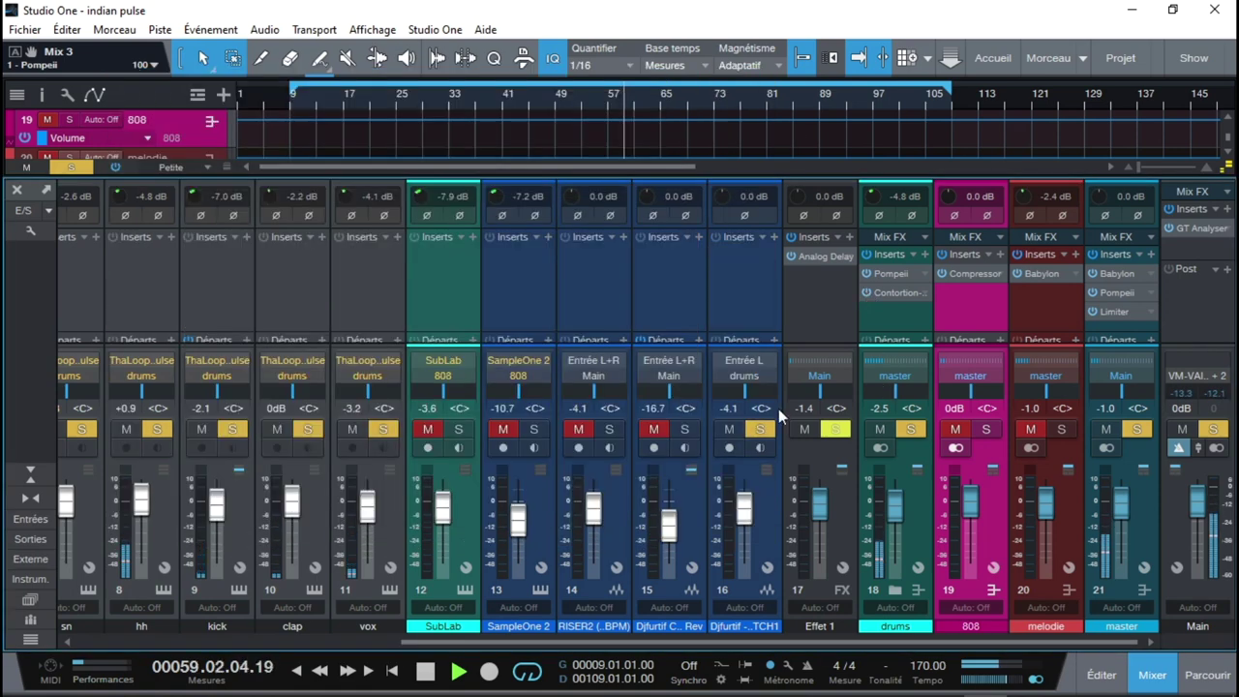
left_click(986, 428)
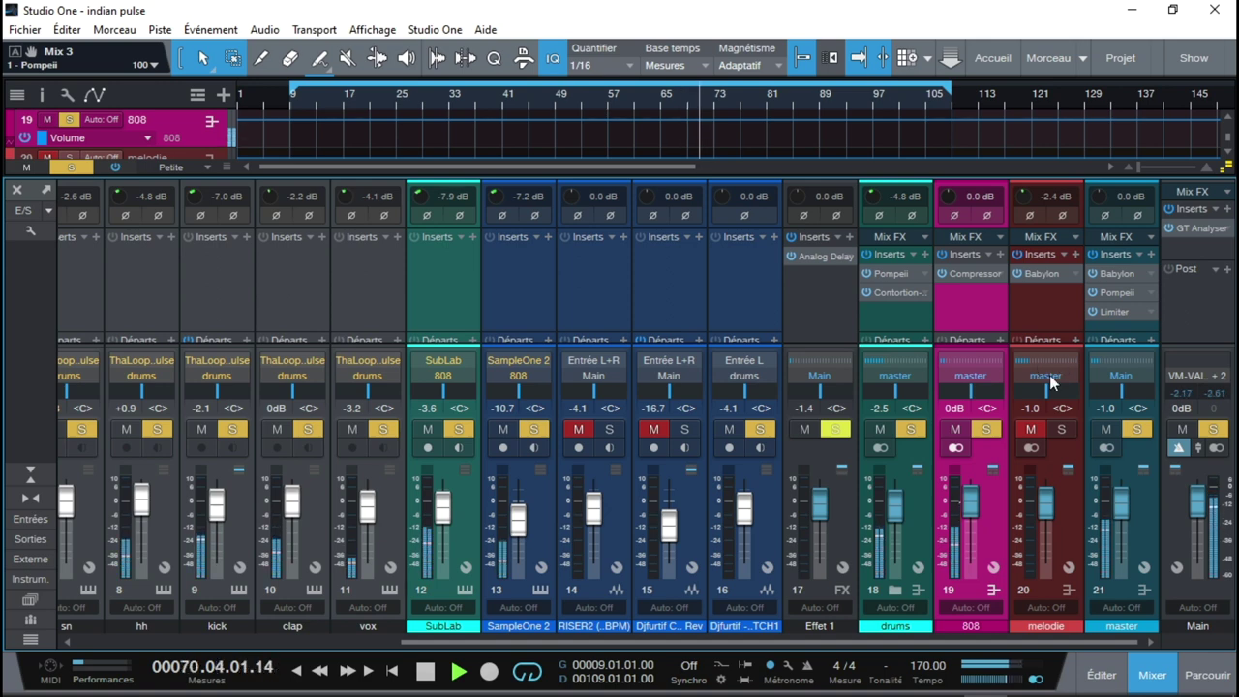
key("space")
left_click(968, 275)
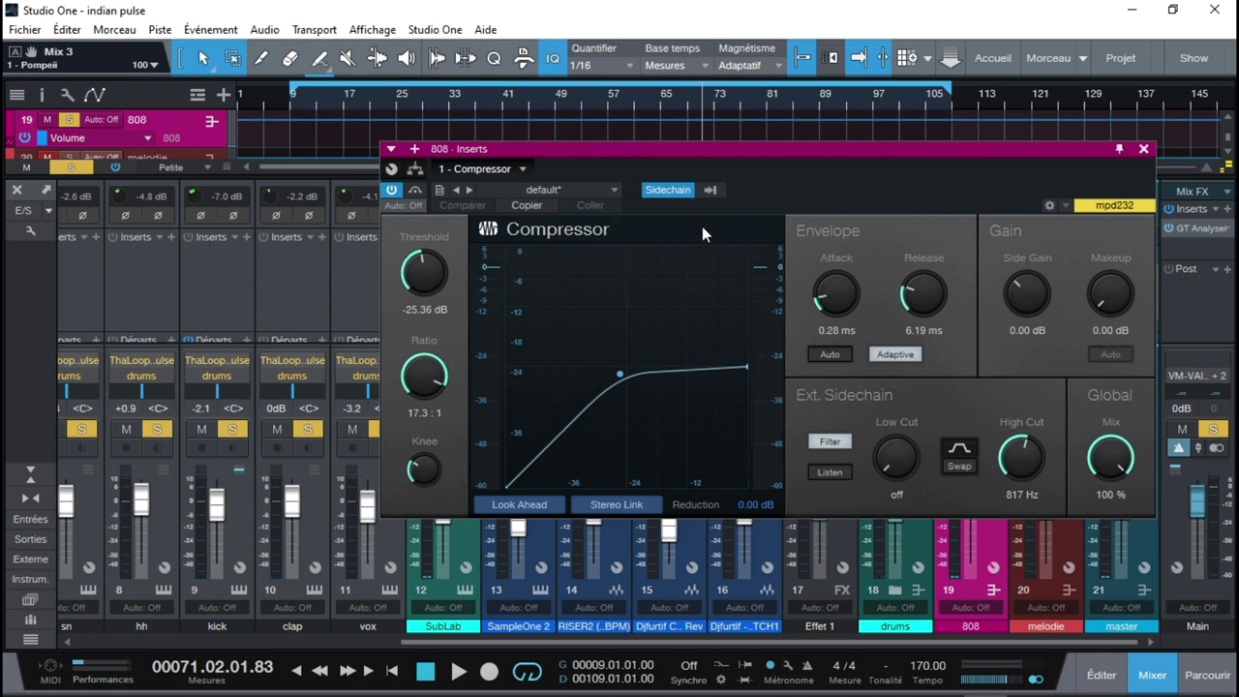
left_click(1144, 149)
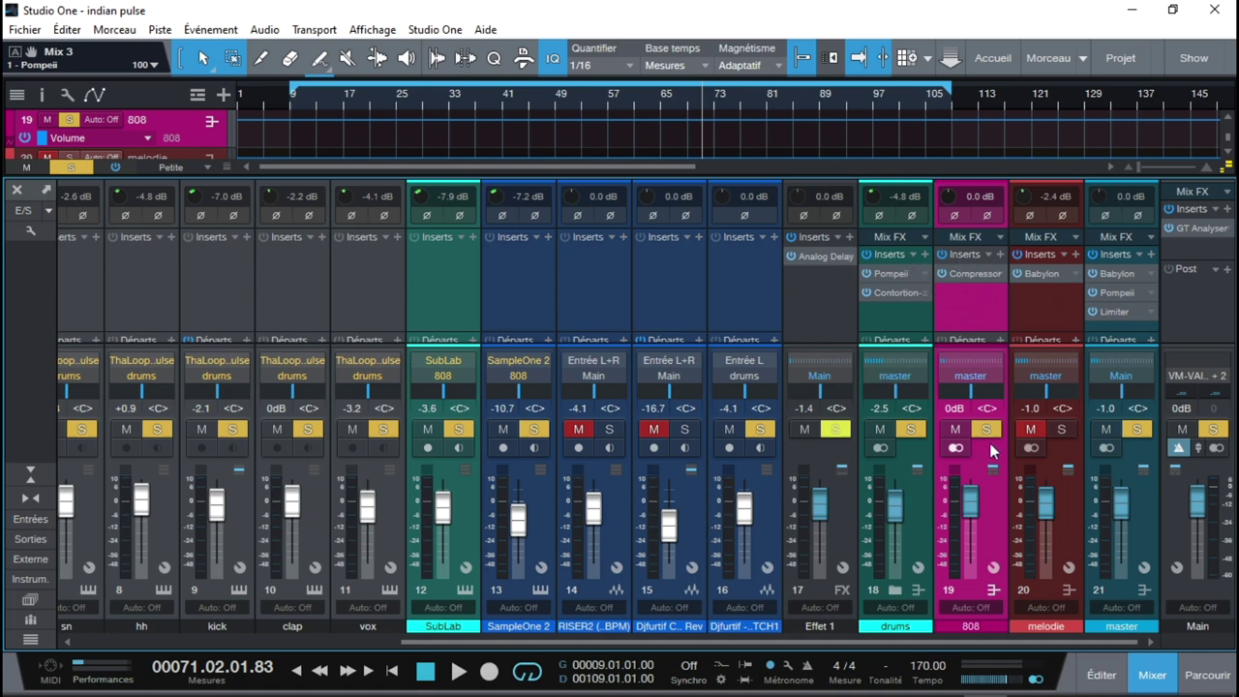
- Open the drums bus's Contortion-24 insert and play the soloed drums with its frequency spectrum shown instead of the waveforms
key("space")
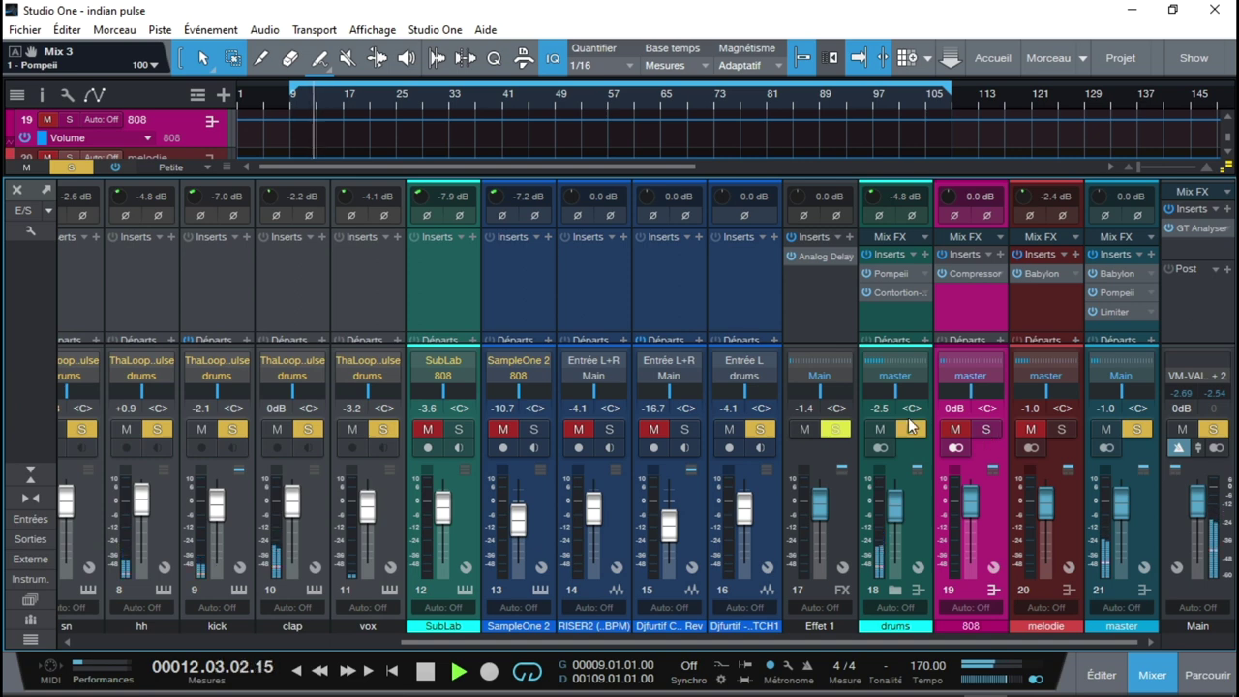
left_click(888, 297)
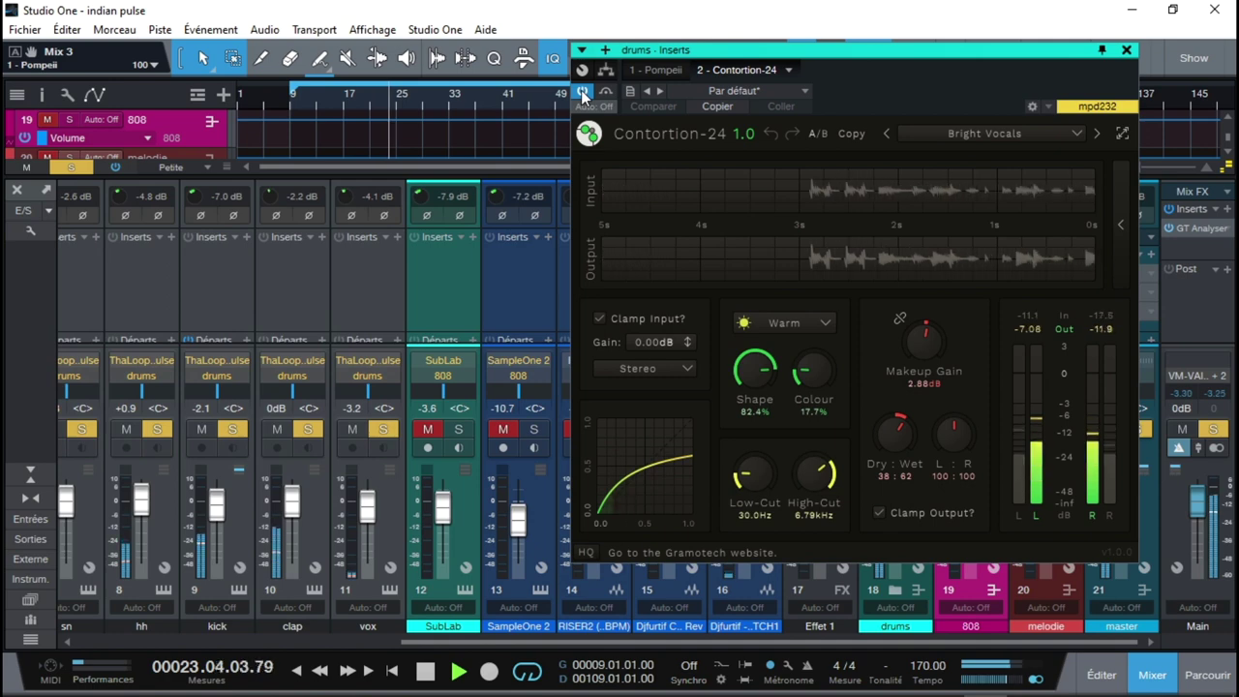
key("space")
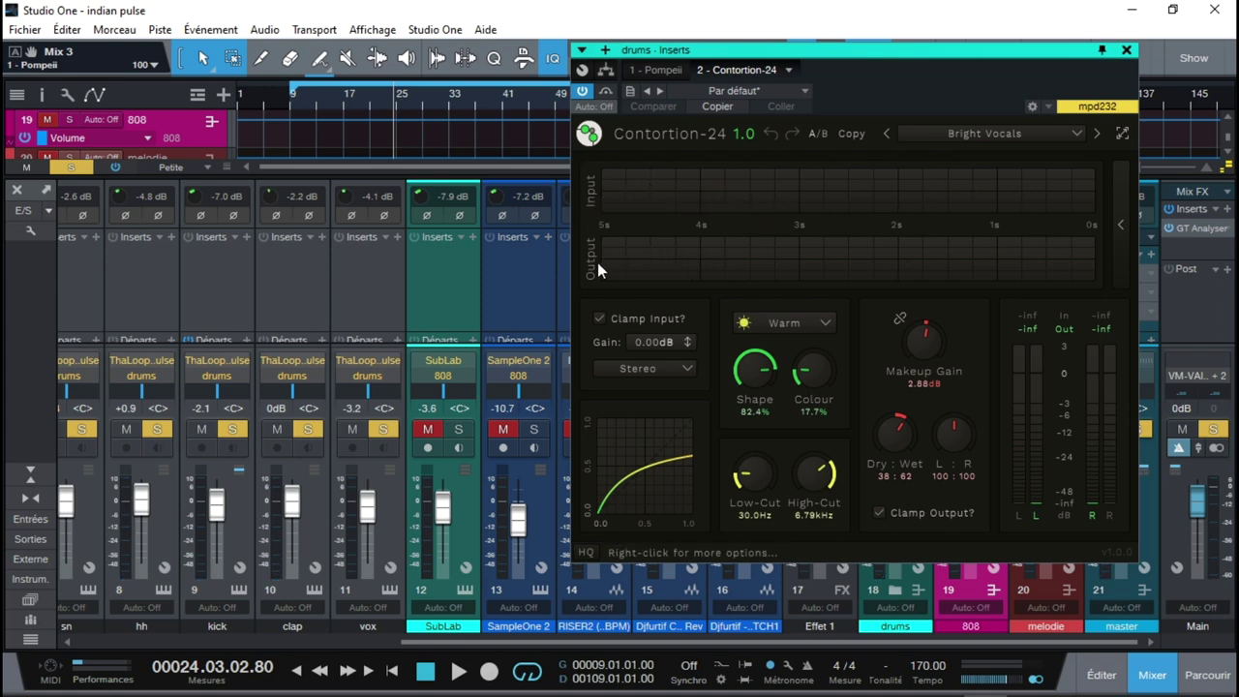
left_click(1121, 223)
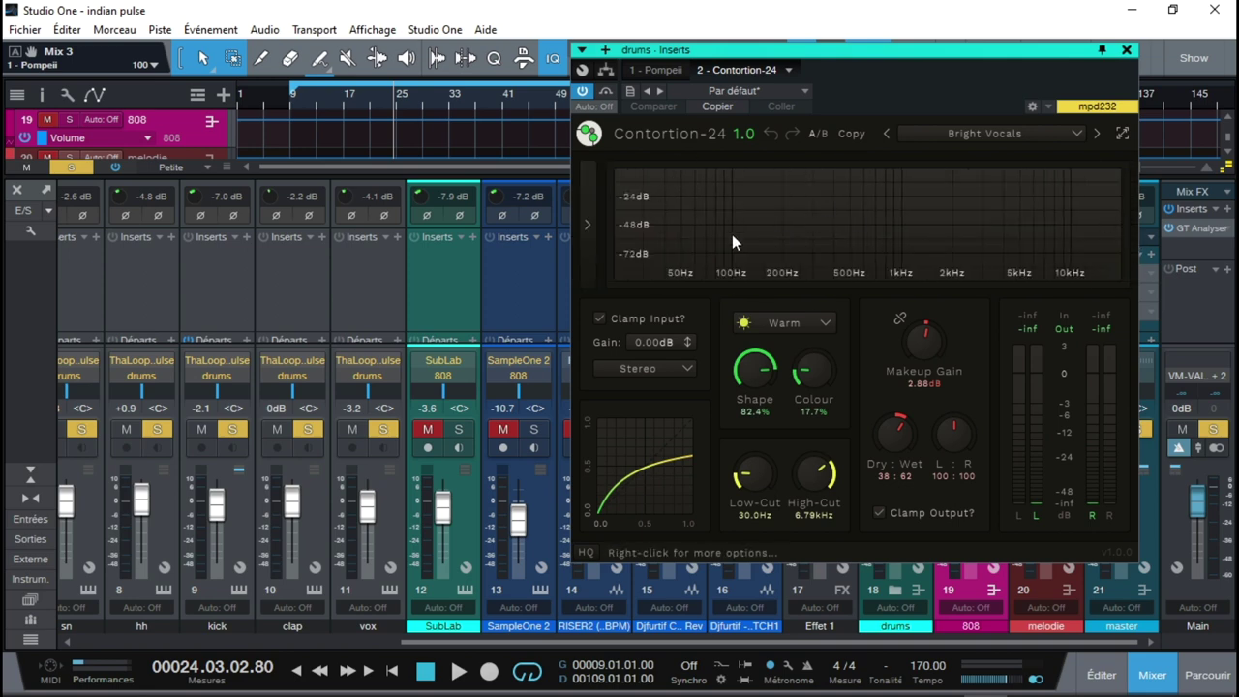
key("space")
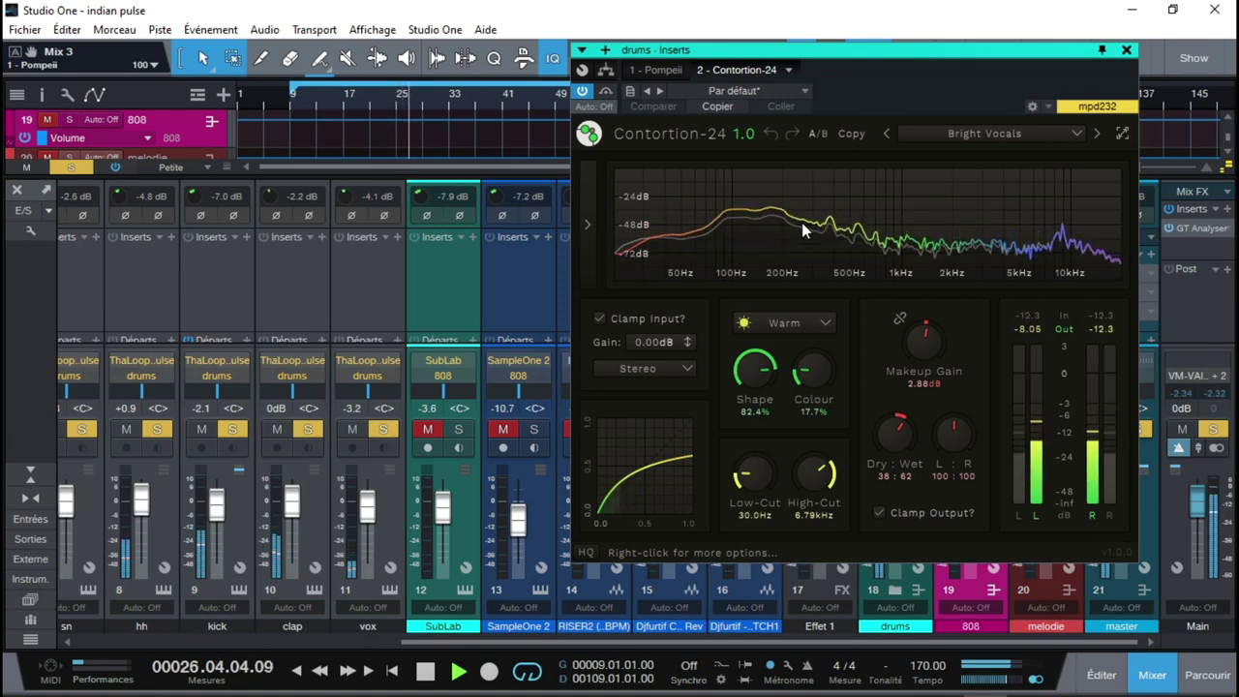
key("space")
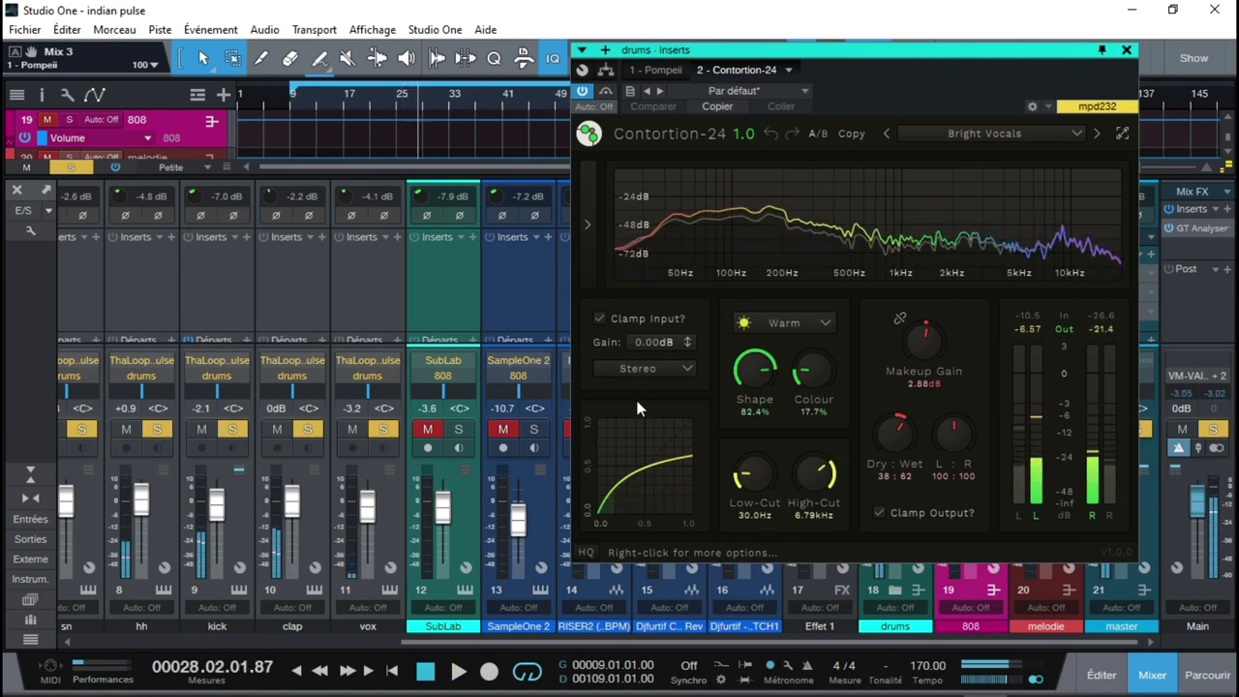
- Check Contortion-24's channel layout options, keeping Stereo, and set its effect style to Overdrive
left_click(681, 373)
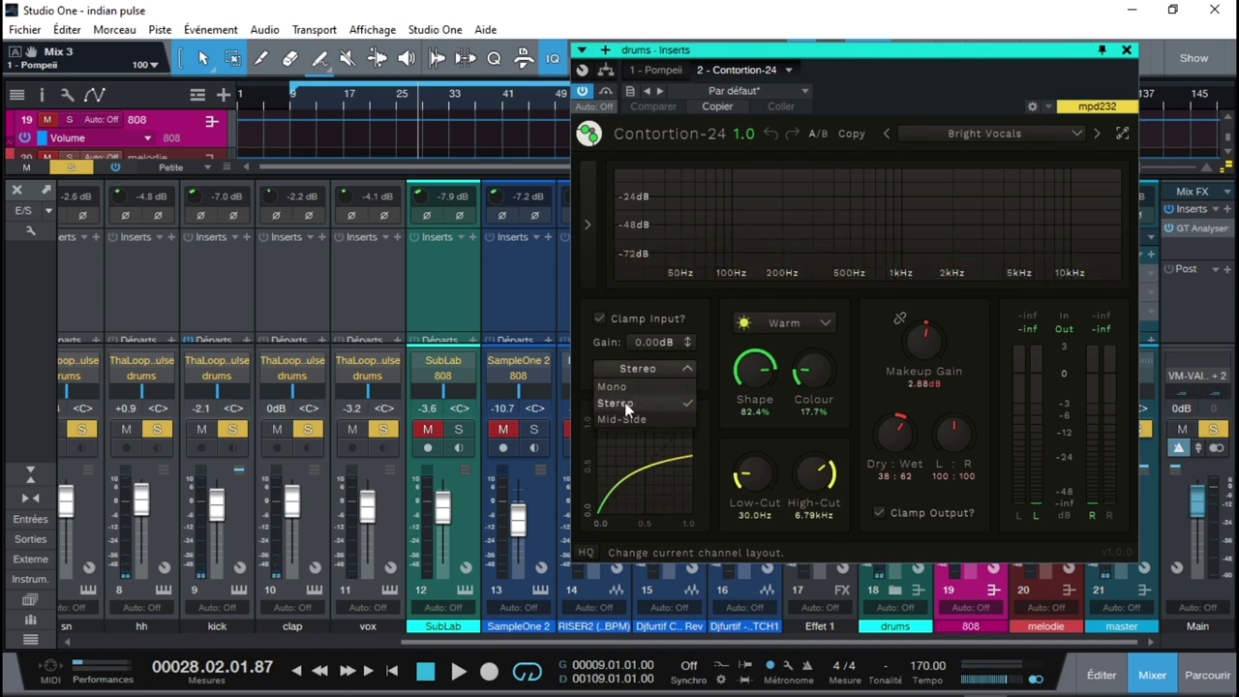
left_click(705, 296)
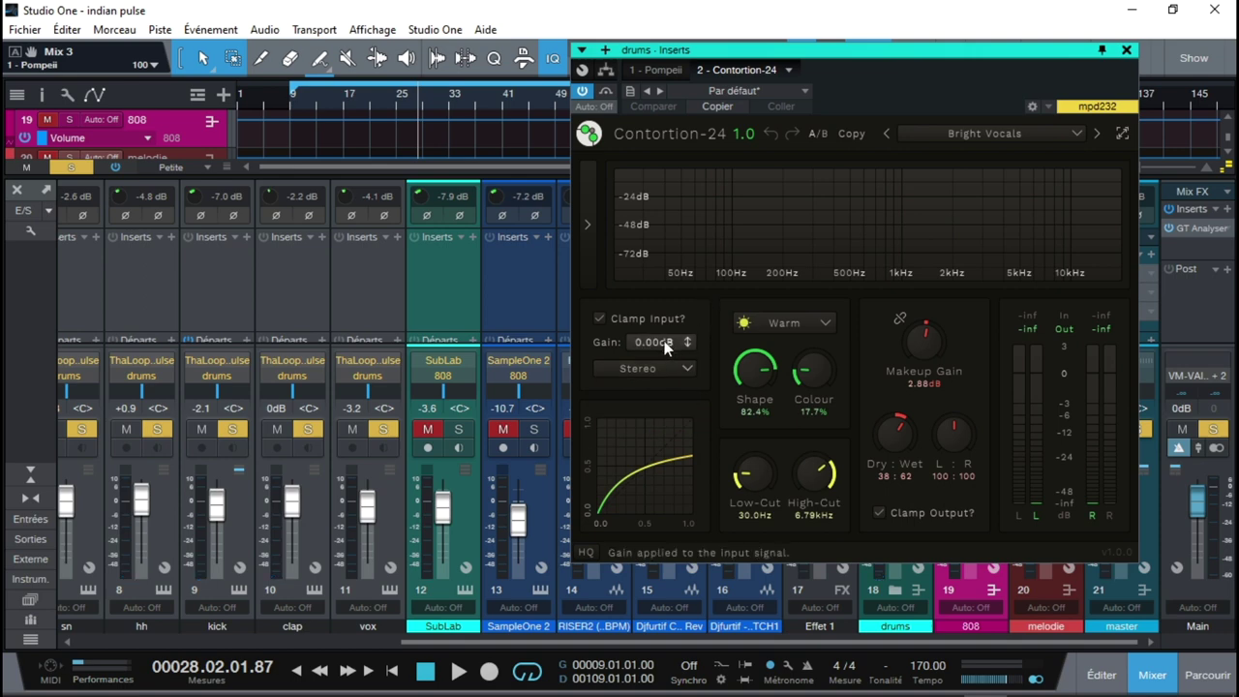
left_click(791, 322)
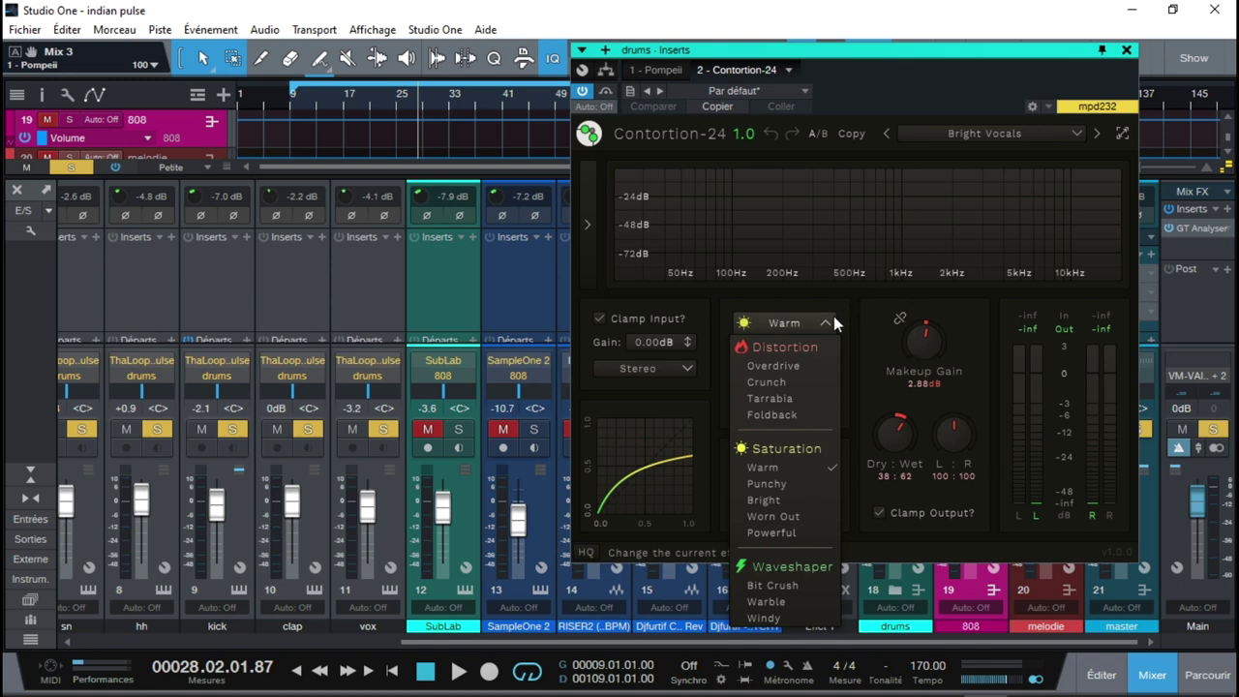
left_click(774, 366)
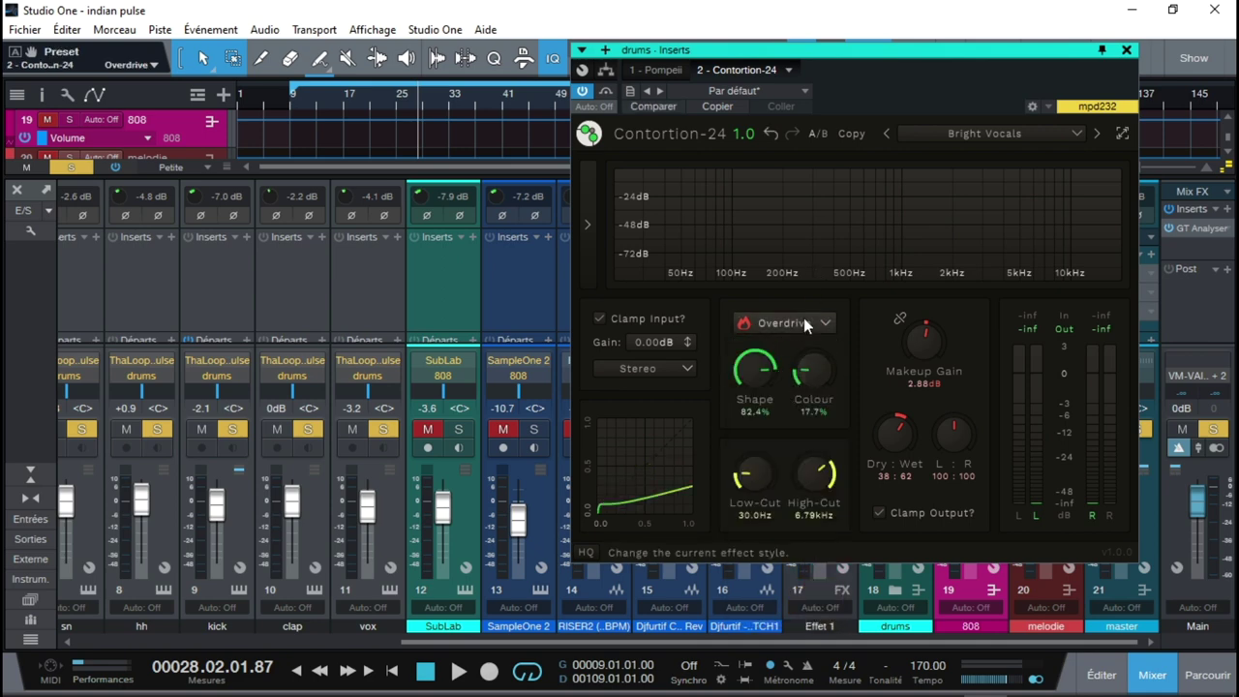
- Set Contortion-24's Shape to 50.4% and Colour to 55.7% while the drums play
key("space")
left_click_drag(755, 370, 757, 470)
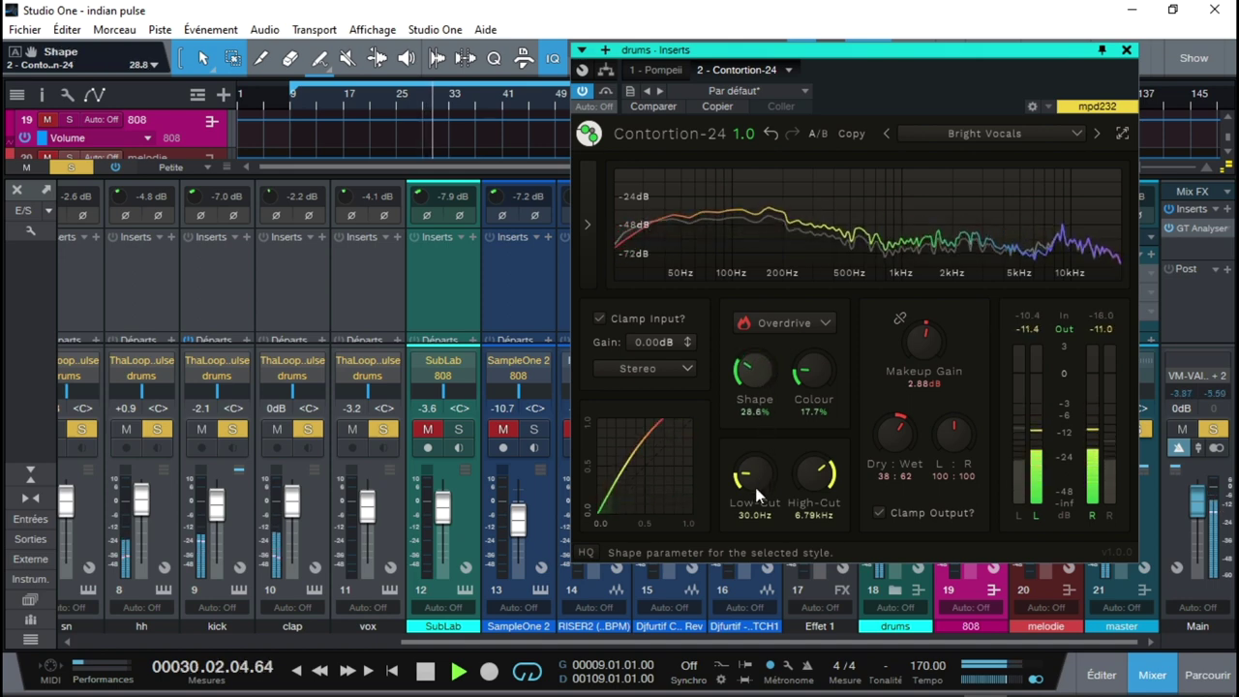
scroll(752, 411, "up", 10)
mouse_move(744, 414)
left_mouse_down()
mouse_move(745, 487)
mouse_move(743, 439)
left_mouse_up()
left_click_drag(813, 370, 795, 308)
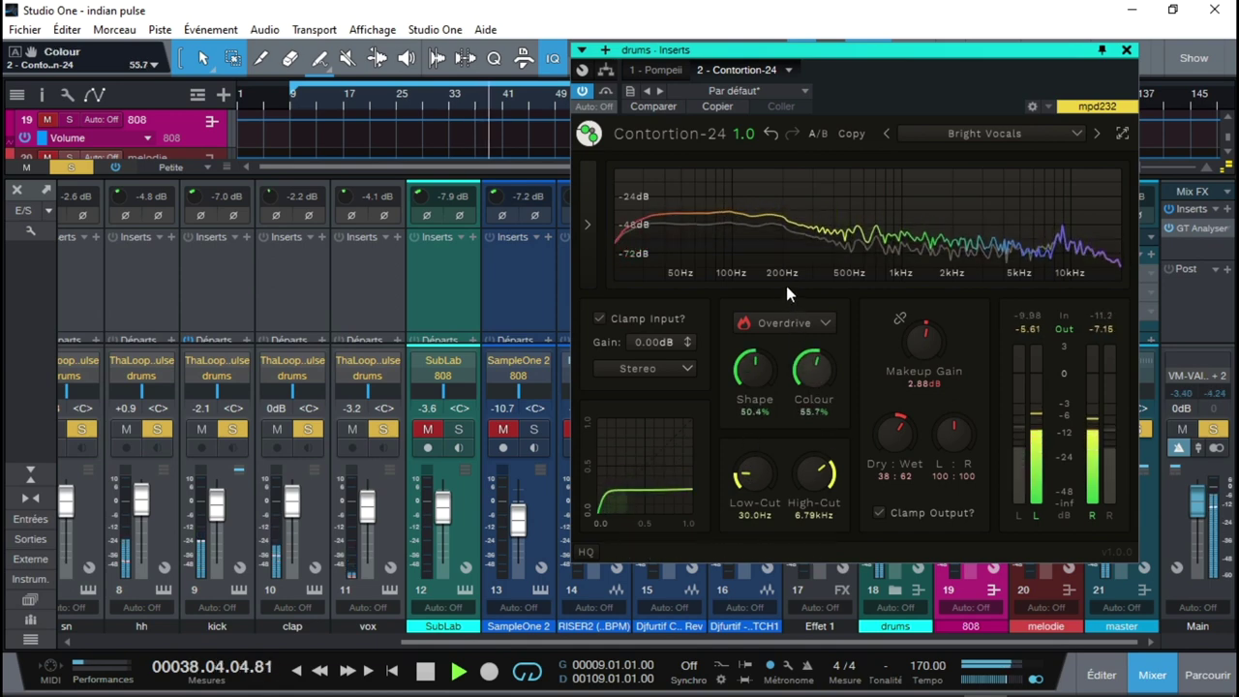
key("space")
- Set Contortion-24's Low-Cut to 24.7 Hz and High-Cut to 9.73 kHz
mouse_move(757, 491)
left_mouse_down()
mouse_move(752, 442)
mouse_move(746, 475)
left_mouse_up()
key("space")
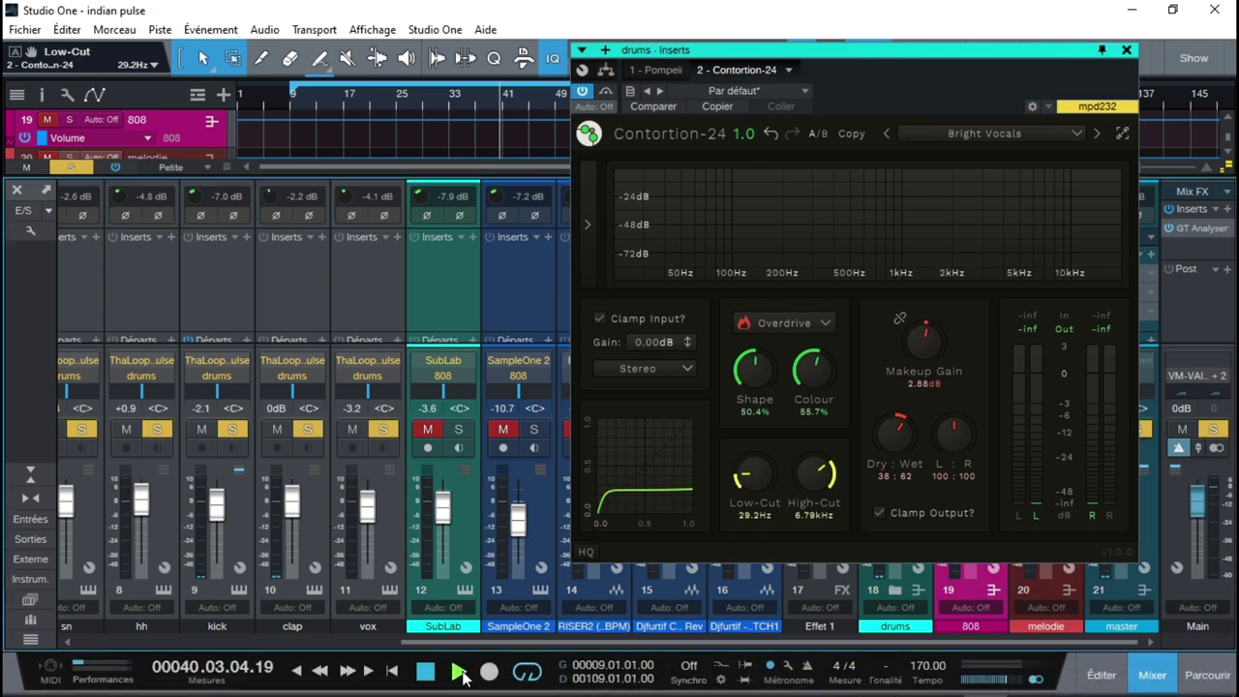
key("space")
left_click_drag(741, 478, 818, 426)
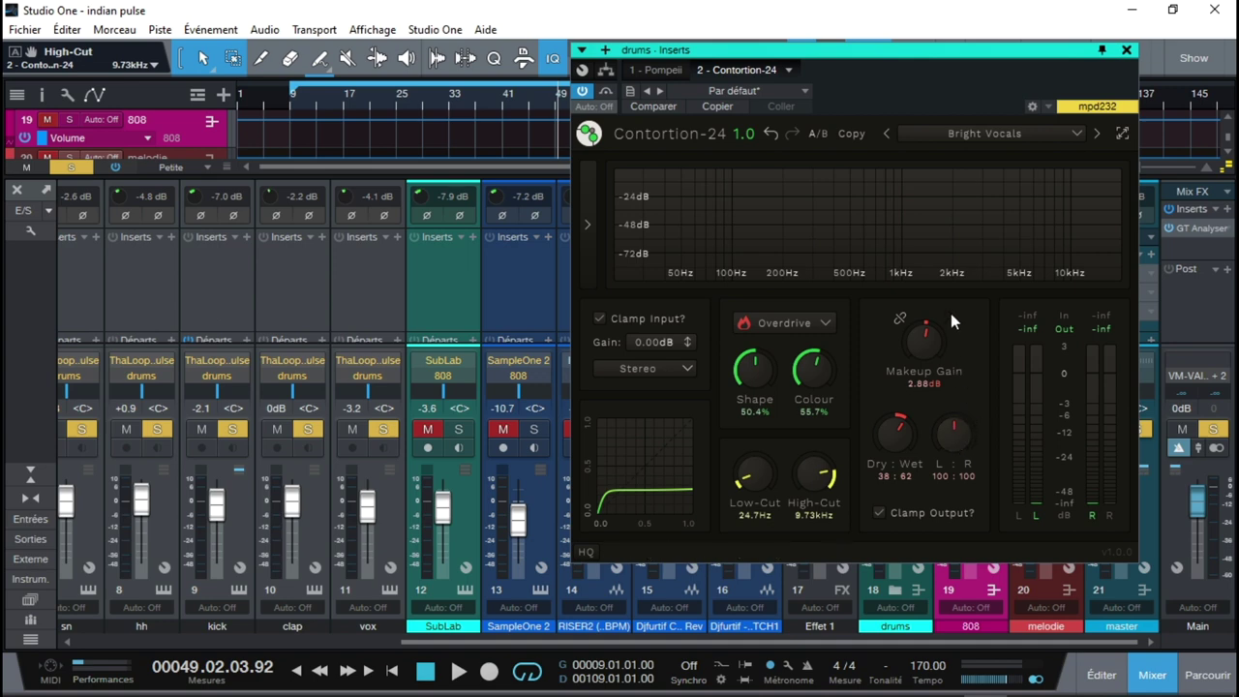
- Play the drums briefly through Contortion-24 and browse its Distortion and Saturation presets
key("space")
key("space")
left_click(1019, 135)
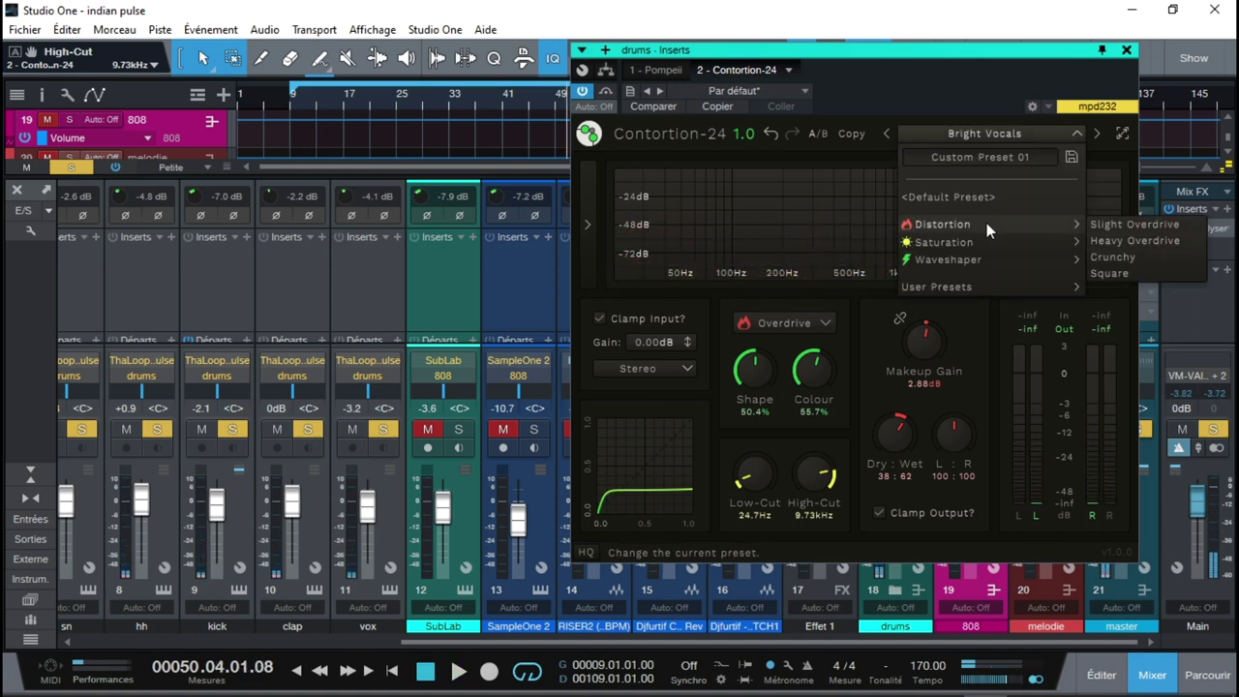
mouse_move(984, 242)
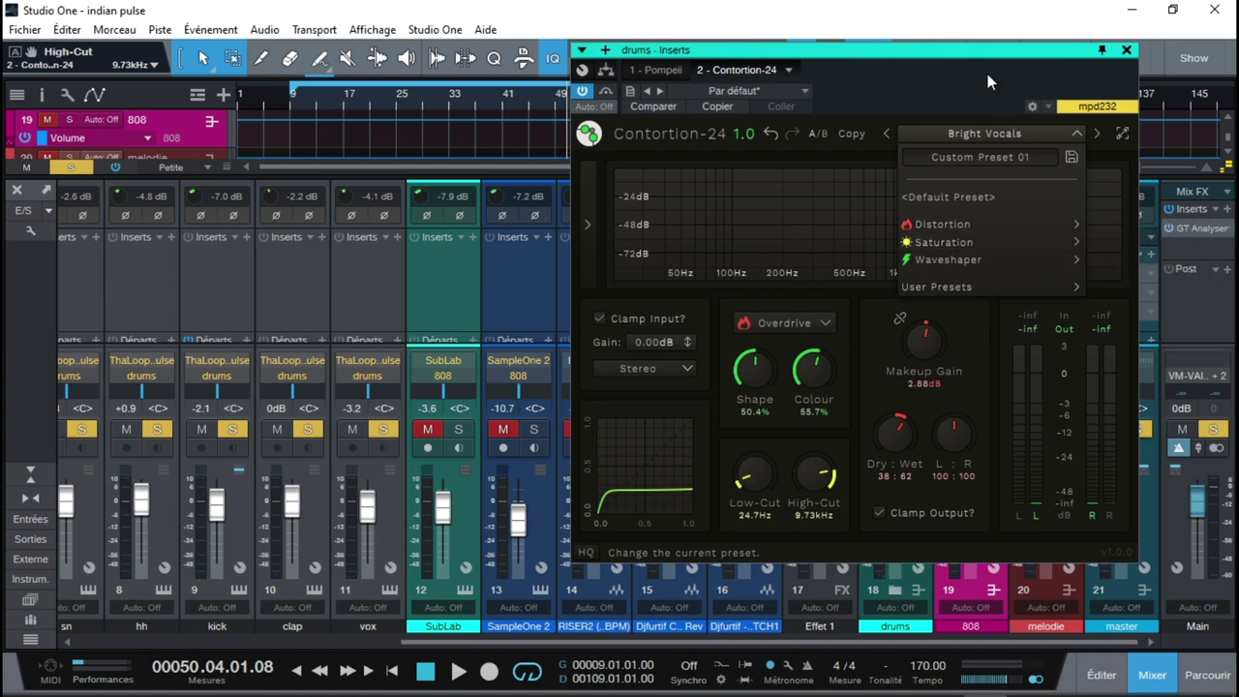
- Play the drums and change Contortion-24's effect style to Crunch
left_click(1077, 131)
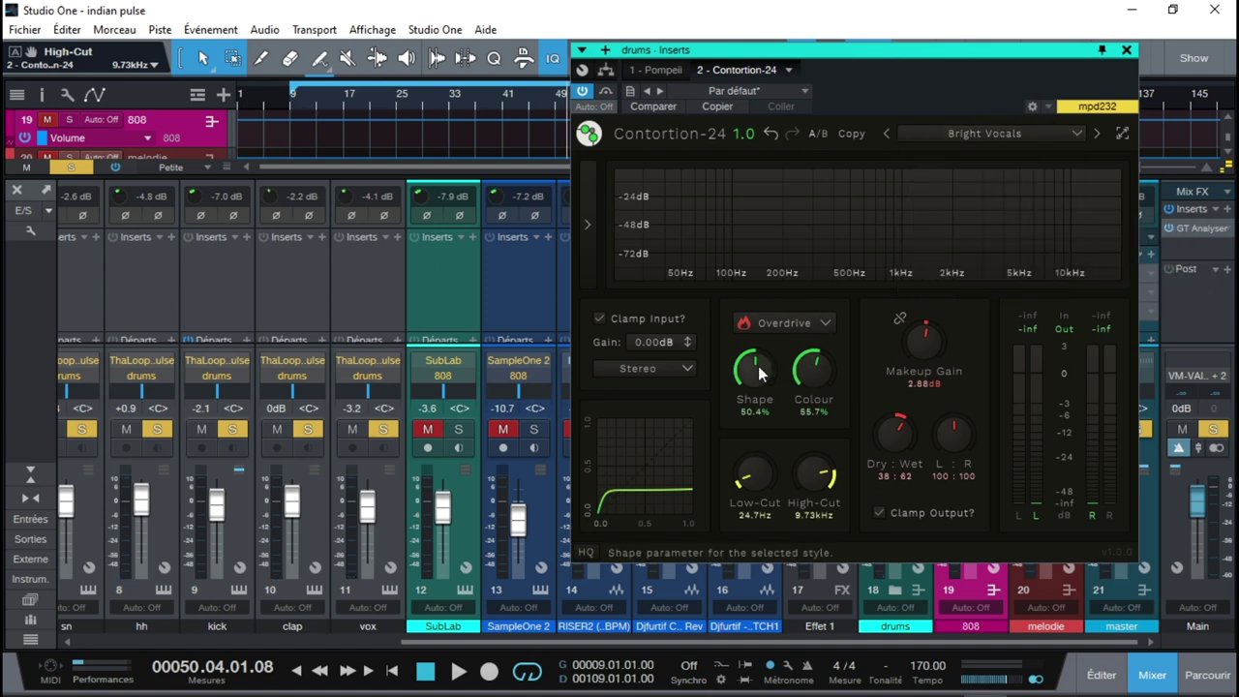
key("space")
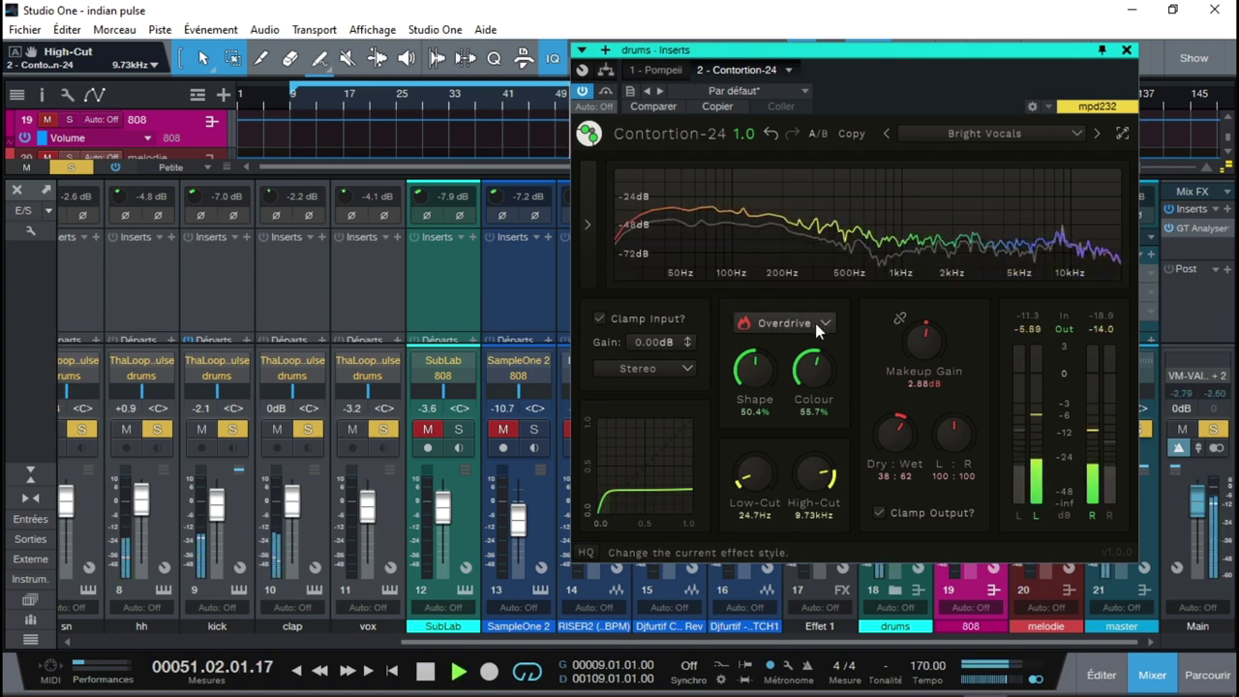
left_click(786, 322)
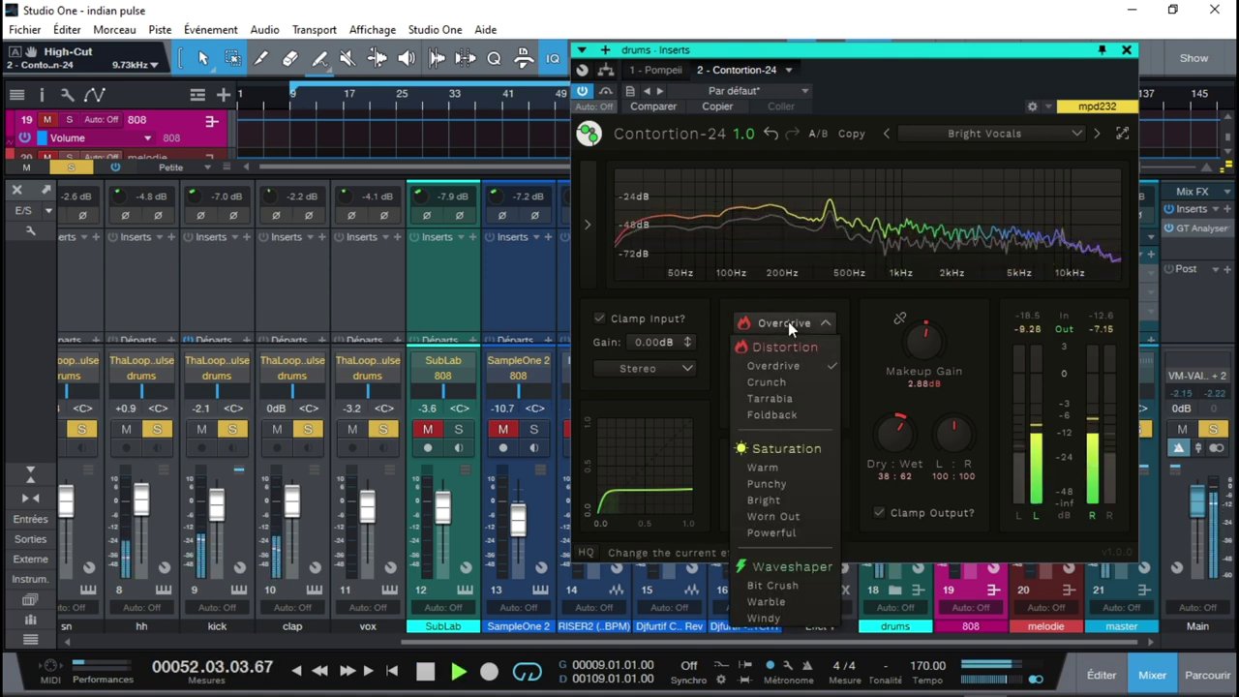
left_click(761, 383)
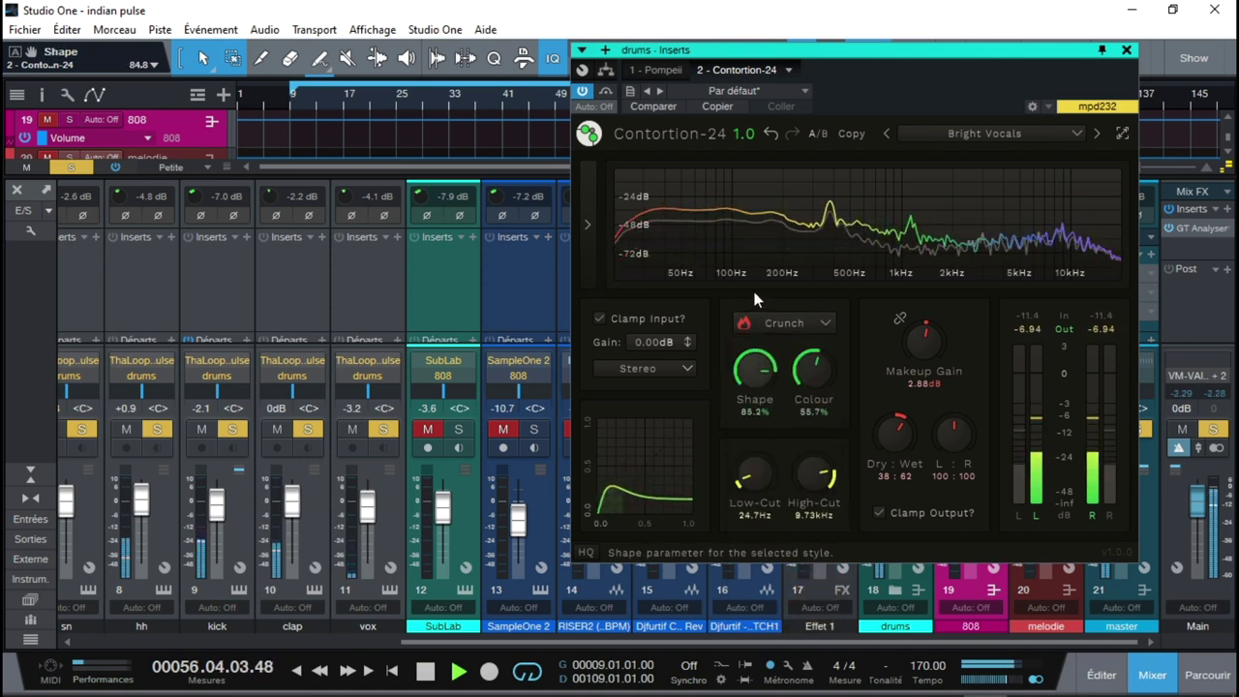
- Set Contortion-24's Shape to 82.8%, Colour to 25.7%, Low-Cut to 30.6 Hz and High-Cut to 15.1 kHz on the drums bus
mouse_move(754, 317)
left_mouse_down()
mouse_move(757, 286)
mouse_move(754, 332)
mouse_move(754, 271)
mouse_move(750, 297)
left_mouse_up()
left_click_drag(825, 349, 813, 421)
left_click_drag(806, 475, 795, 431)
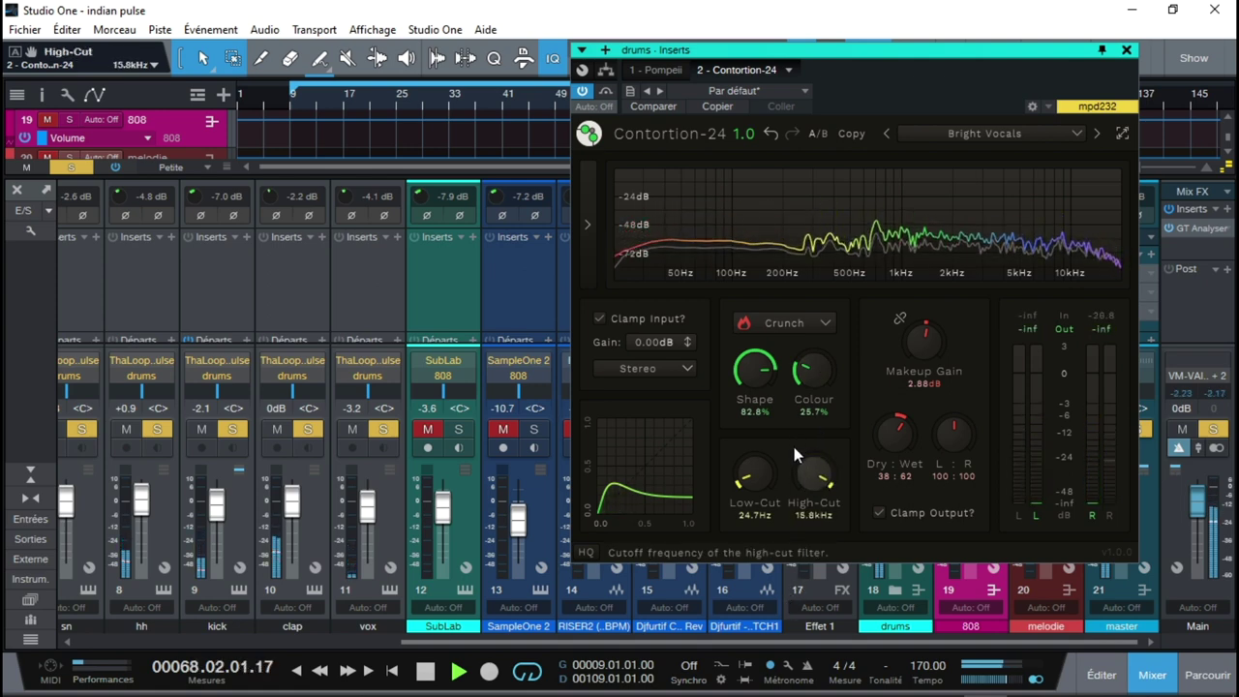
mouse_move(748, 458)
left_mouse_down()
mouse_move(748, 423)
mouse_move(751, 436)
left_mouse_up()
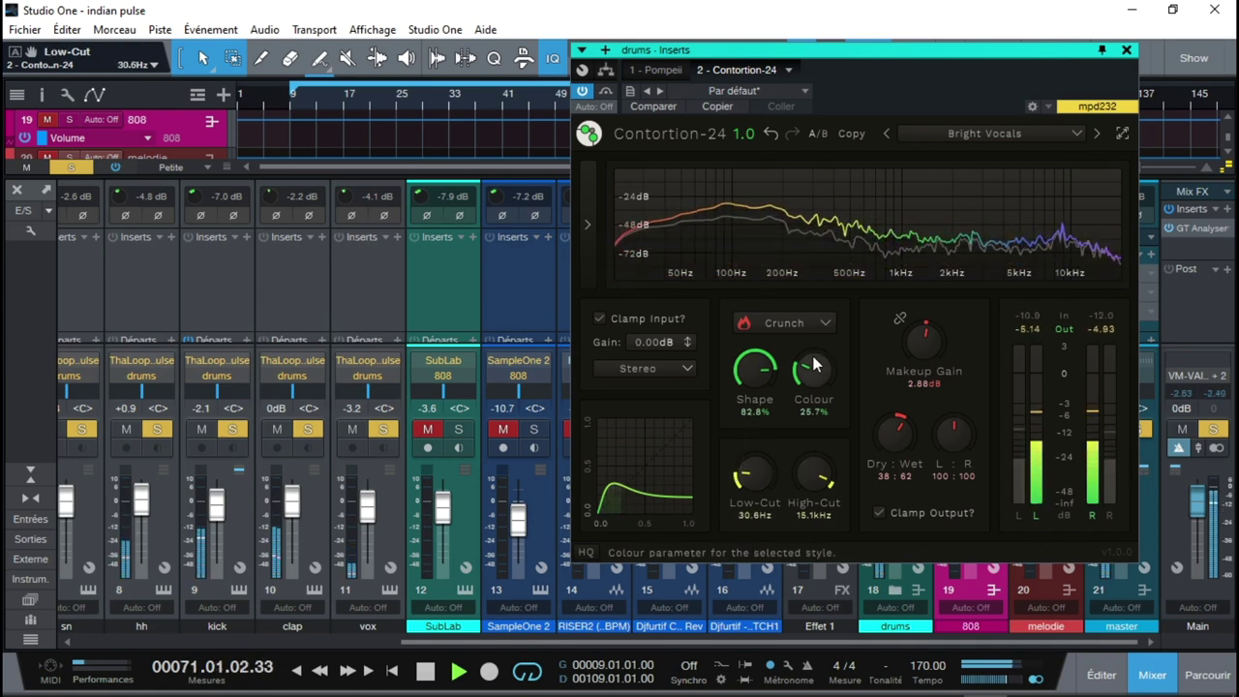
- Change the effect style to Tarrabia, set Shape to 26.8% and Colour to 57.7%, and stop playback
left_click(823, 322)
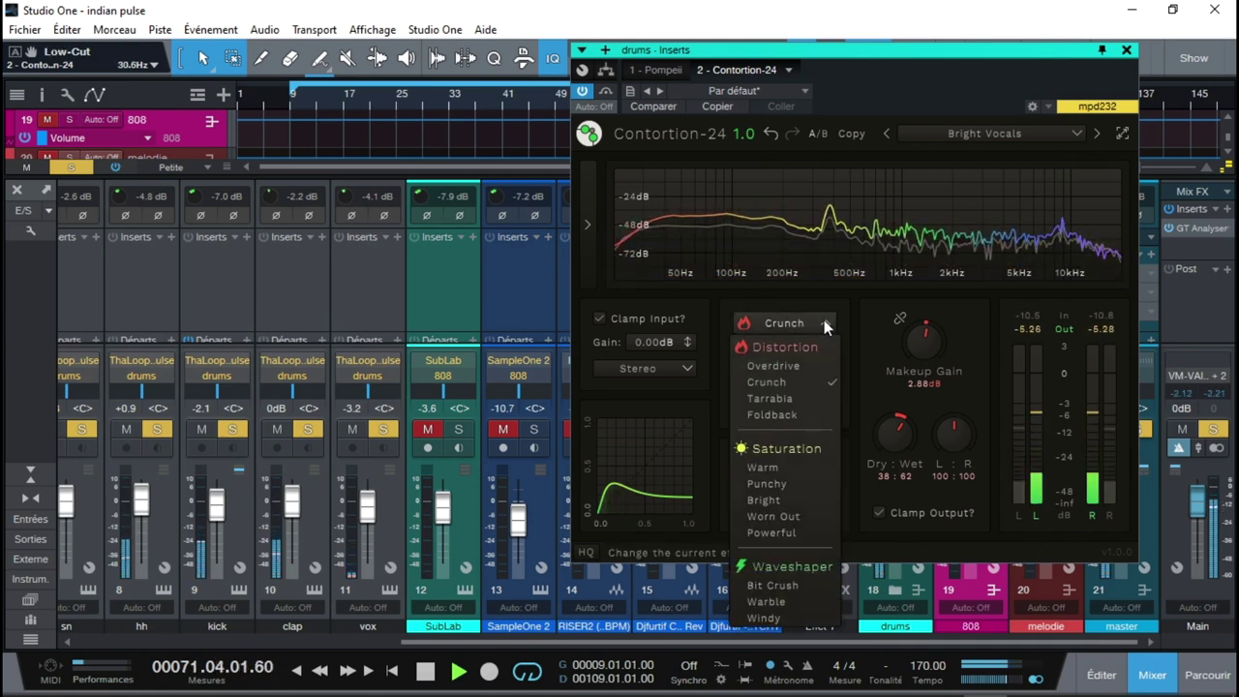
left_click(771, 398)
mouse_move(755, 376)
left_mouse_down()
mouse_move(768, 426)
mouse_move(759, 576)
mouse_move(751, 385)
mouse_move(752, 411)
mouse_move(751, 398)
left_mouse_up()
left_click_drag(813, 371, 792, 295)
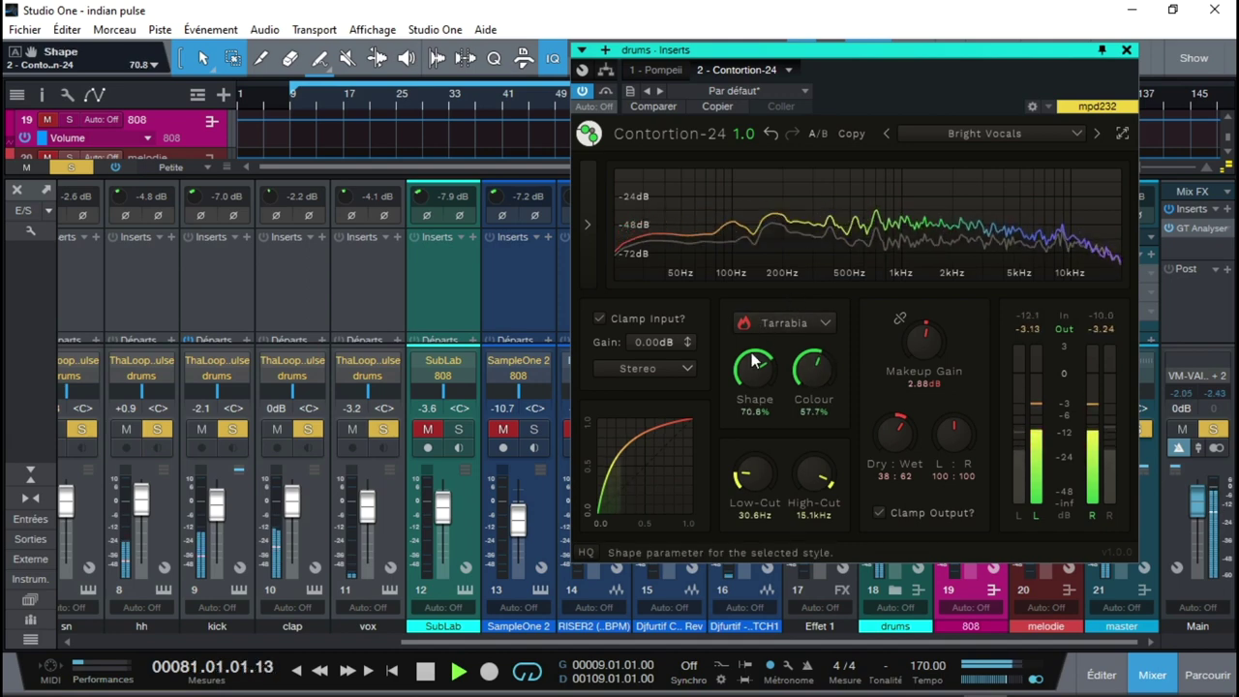
left_click_drag(754, 372, 758, 451)
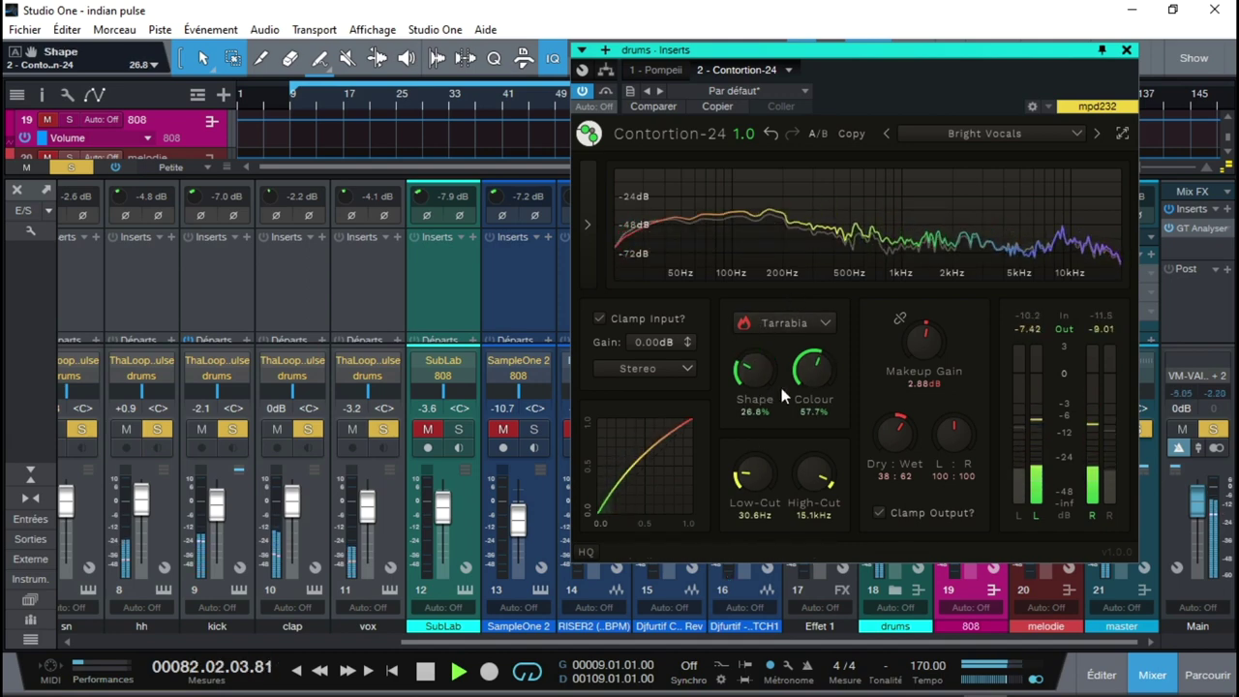
key("space")
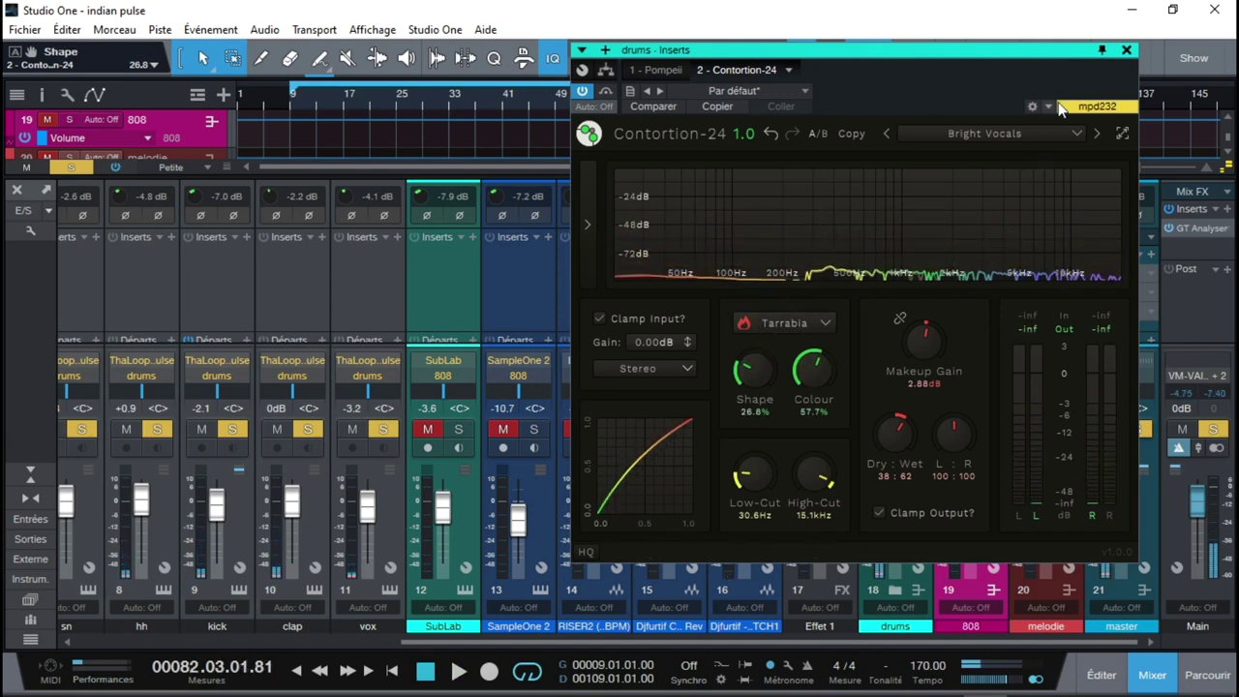
- Change the effect style to the Warm saturation and set Shape to 64.4% and Colour to 62.1% while the drums play
left_click(814, 325)
left_click(774, 466)
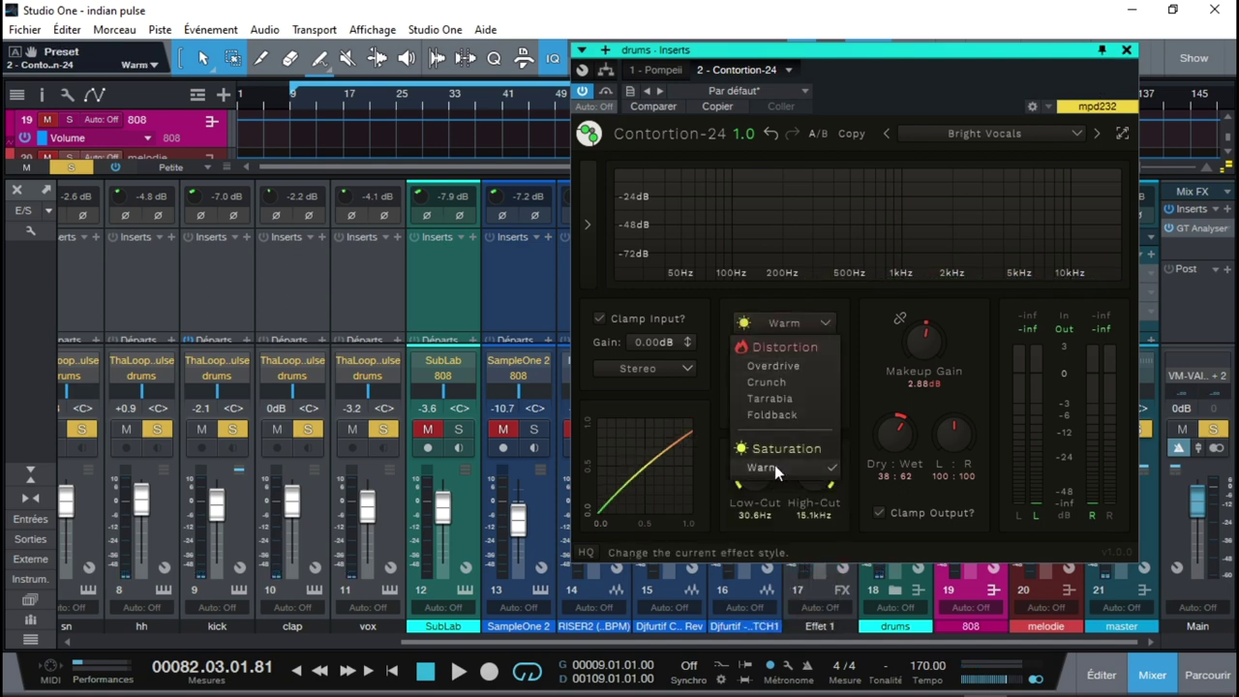
key("space")
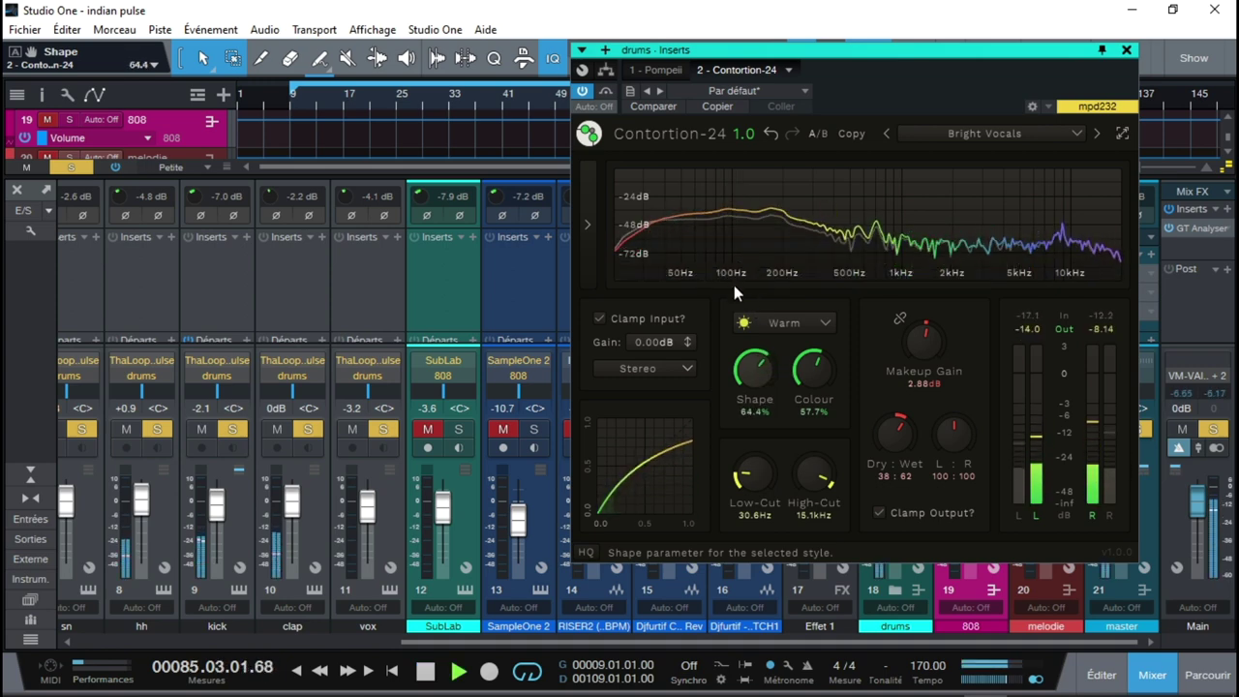
left_click_drag(811, 380, 813, 372)
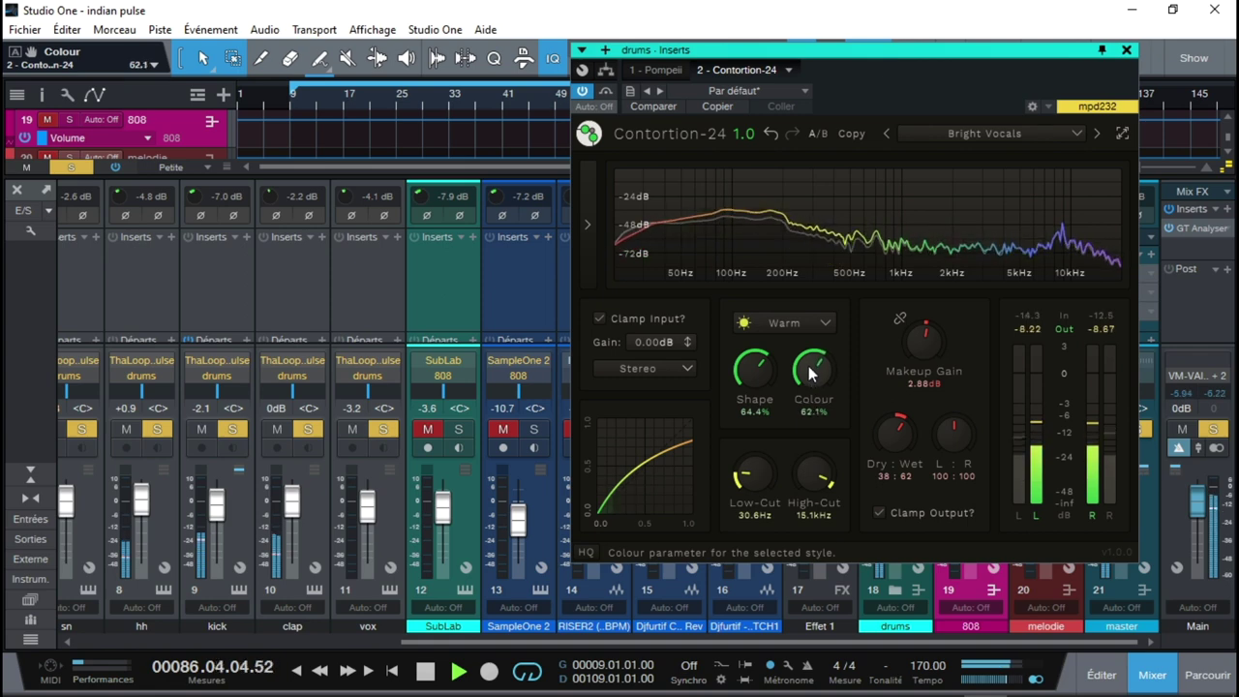
- Close the drums plug-in window, solo the 808 bus and unsolo the drums bus
left_click(1127, 50)
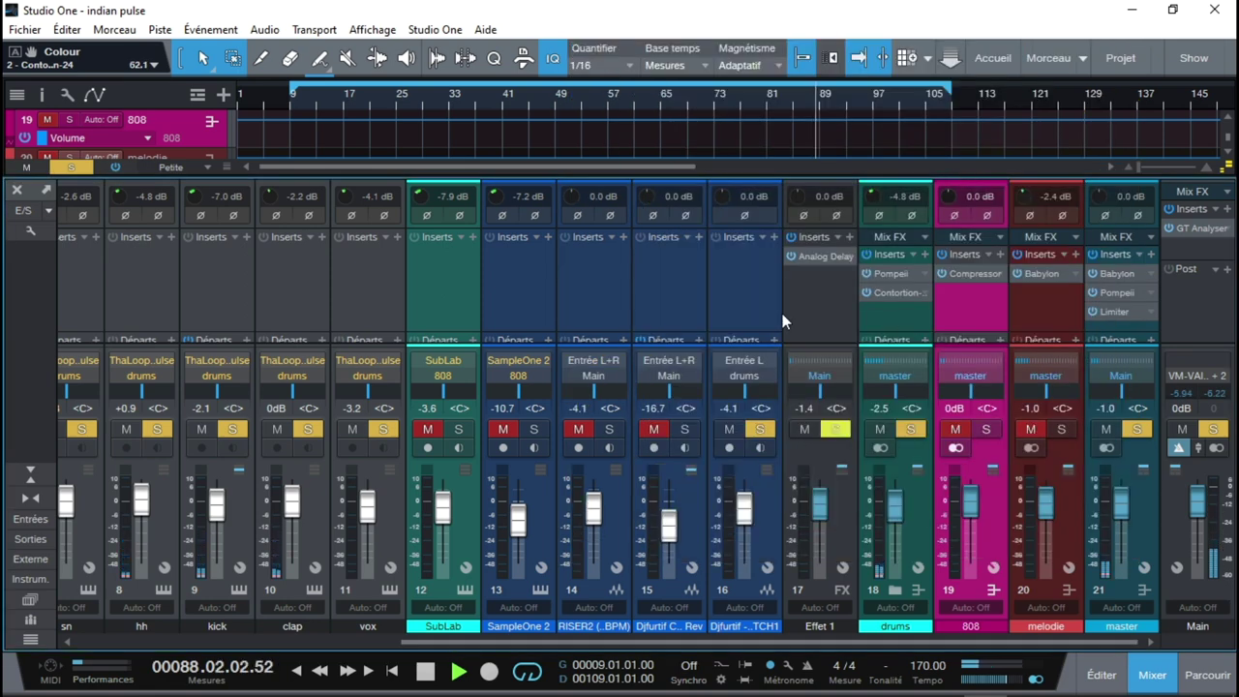
left_click(983, 430)
left_click(912, 430)
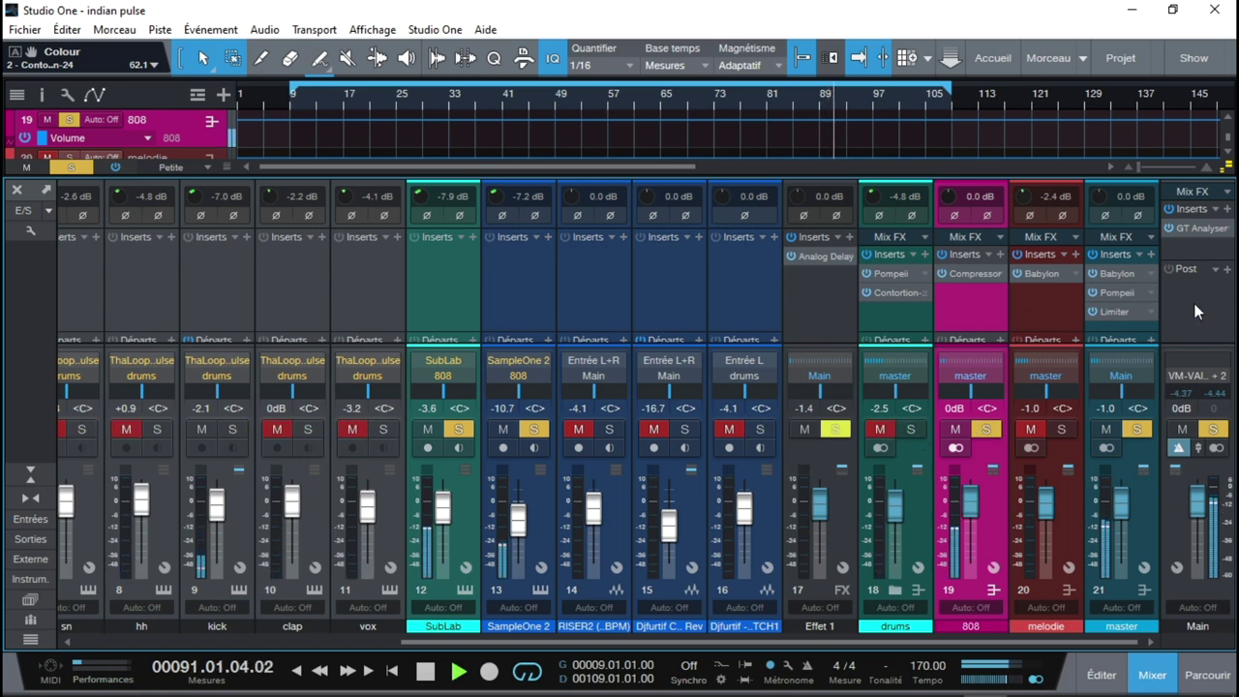
- Find Contortion-24 among the Gramotech effects in the browser and insert it after the Compressor on the 808 bus
left_click(1205, 675)
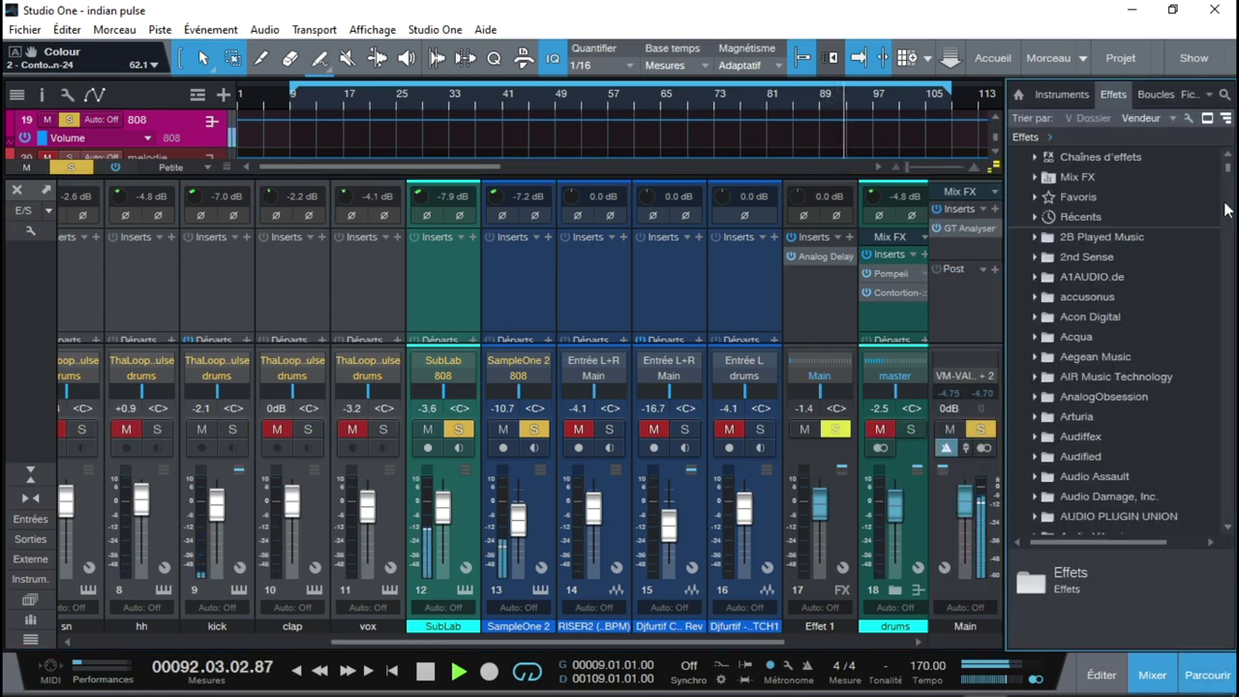
scroll(1231, 172, "down", 2)
scroll(1231, 172, "down", 10)
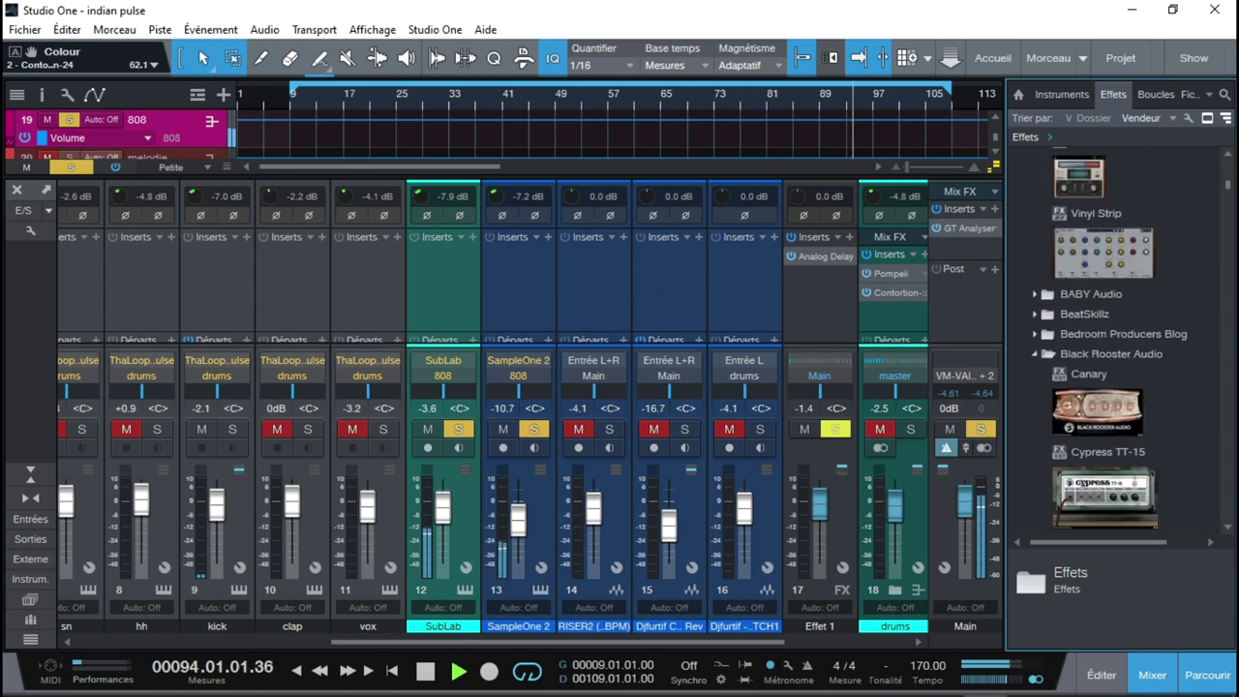
scroll(1113, 339, "up", 1)
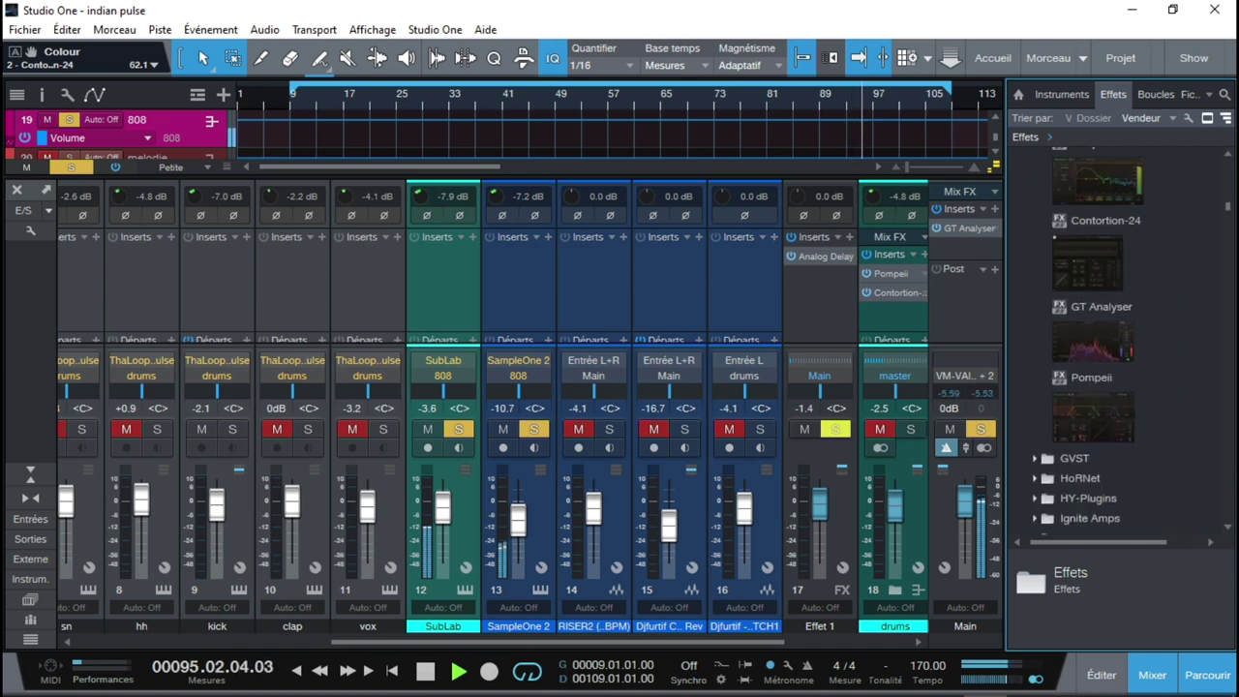
left_click(1113, 270)
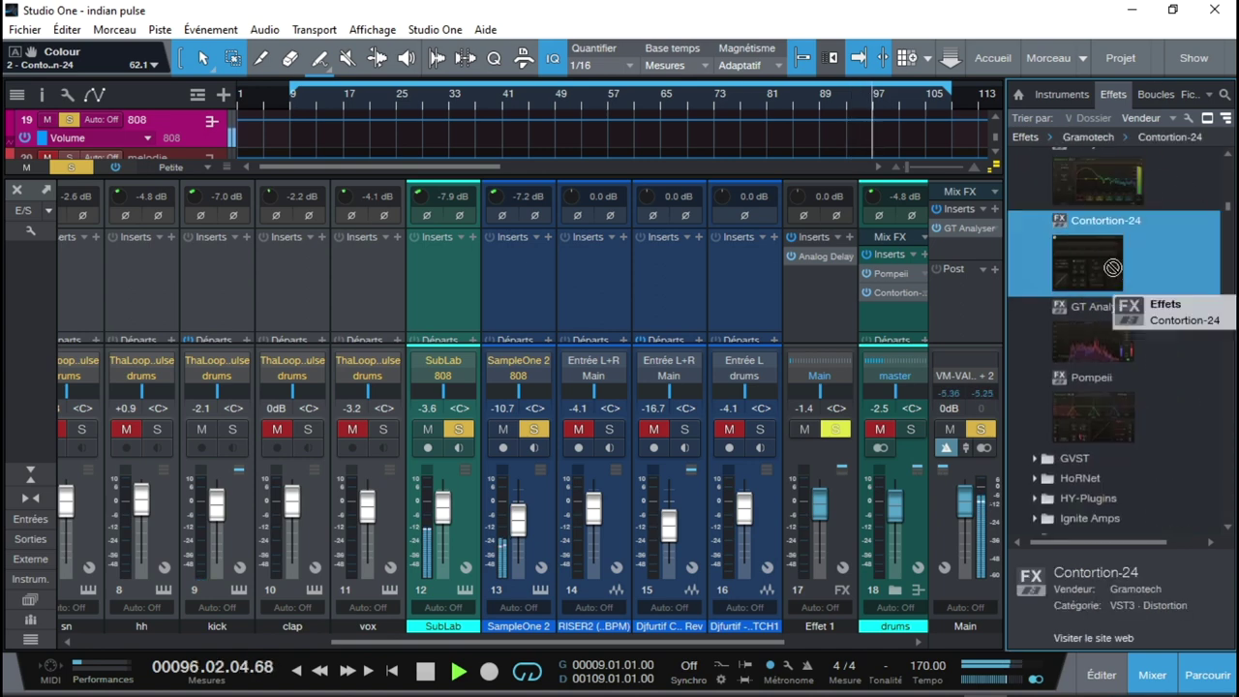
left_click_drag(764, 641, 861, 644)
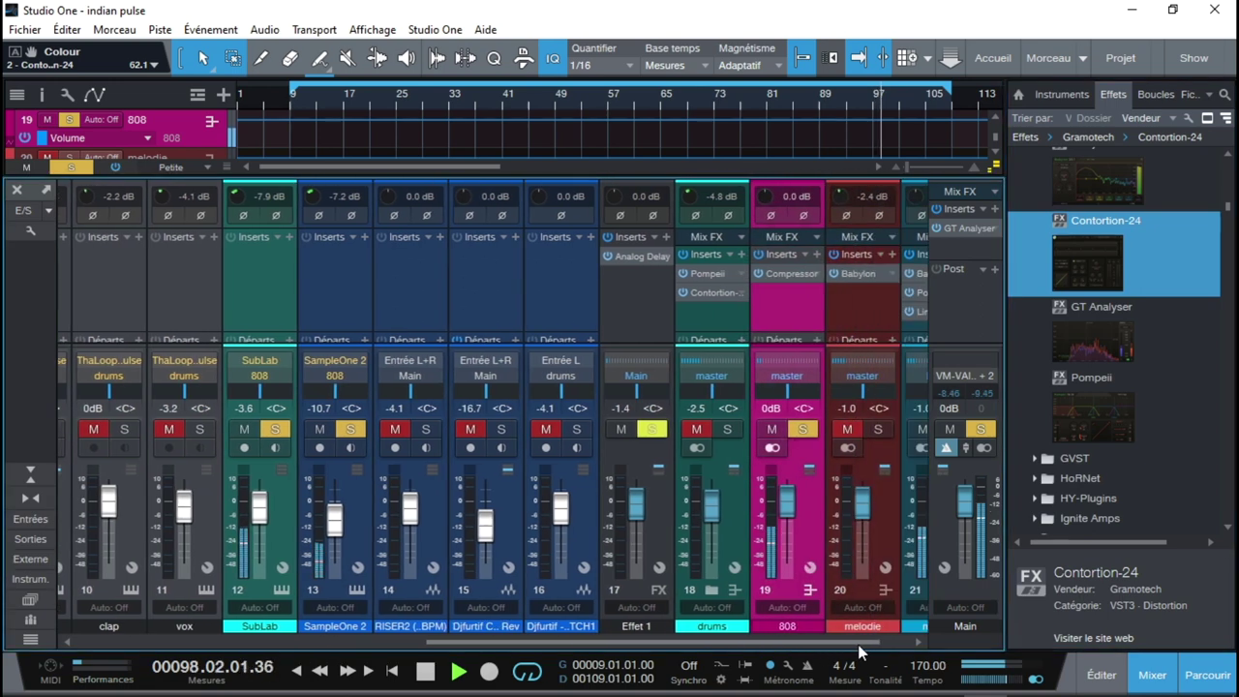
left_click_drag(1097, 268, 777, 290)
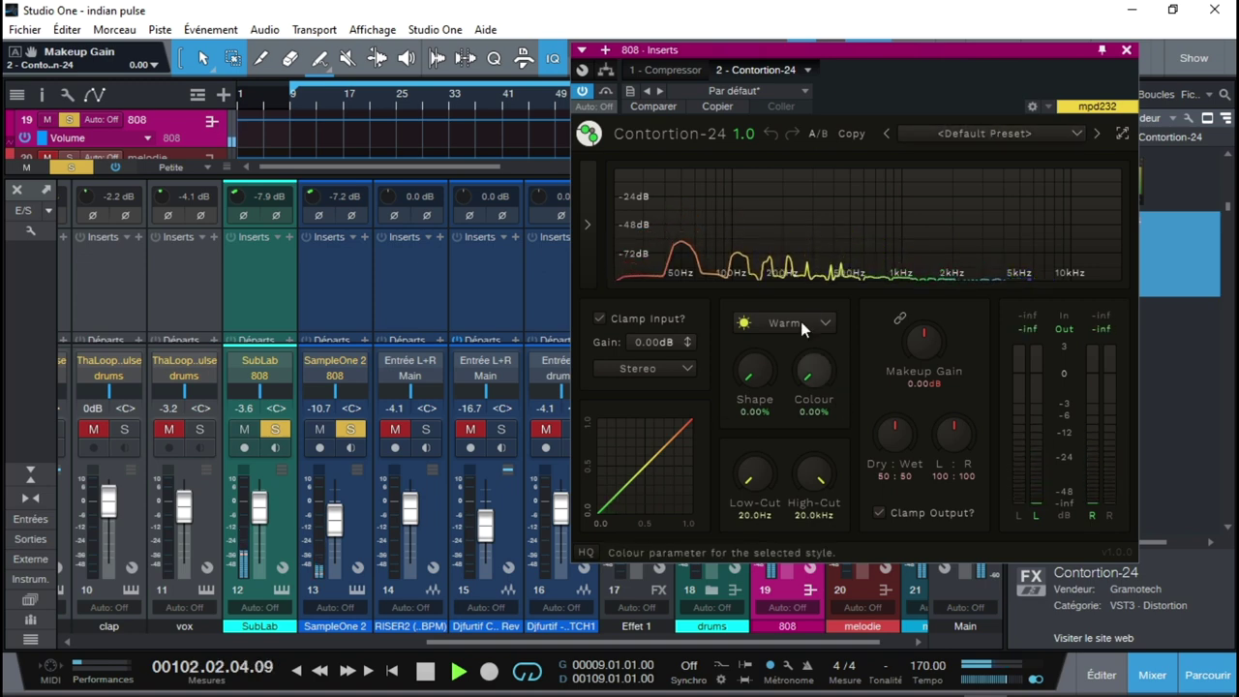
- Set Shape to 90.4%, Colour to 35.6%, Low-Cut to 94.0 Hz and High-Cut to 12.2 kHz in the 808 bus's Contortion-24
left_click_drag(757, 369, 742, 150)
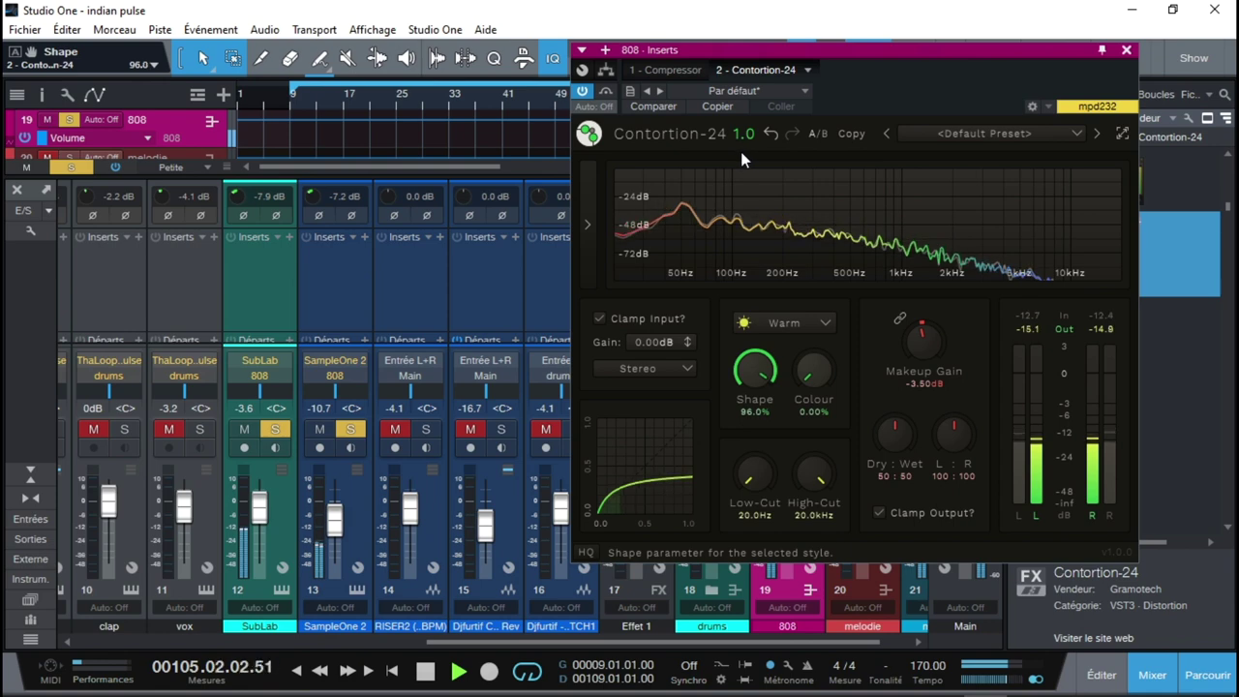
left_click_drag(813, 371, 808, 288)
left_click_drag(797, 452, 803, 484)
left_click_drag(753, 474, 758, 309)
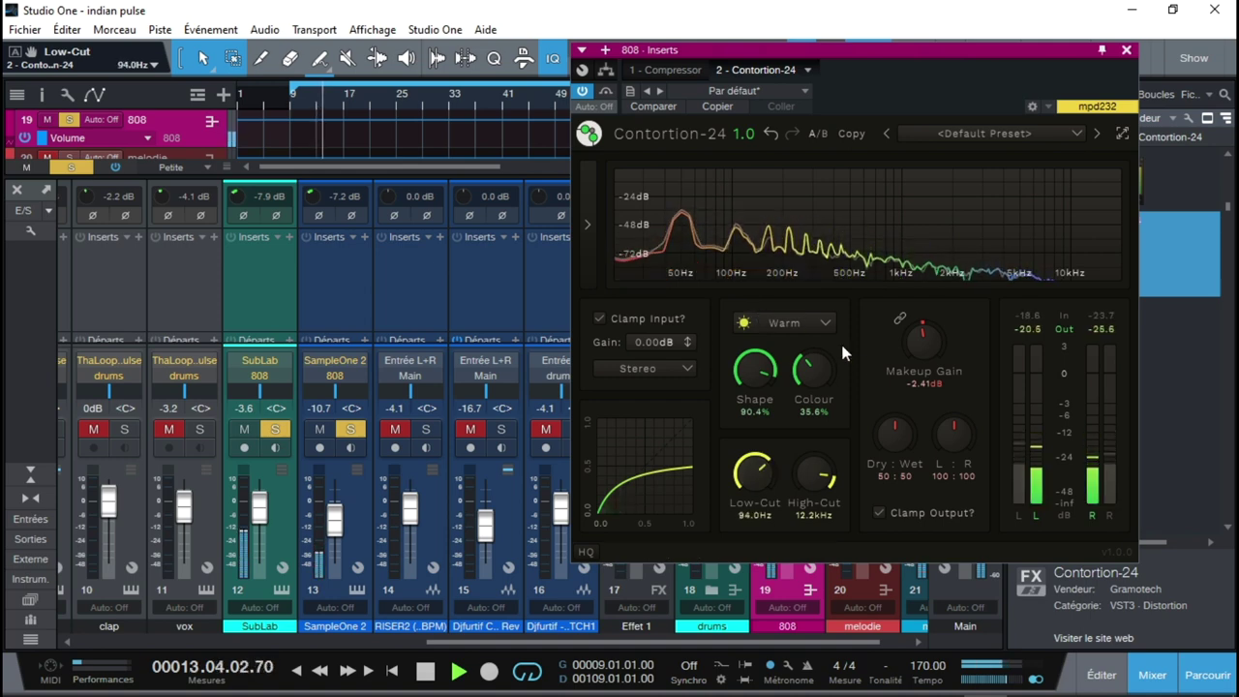
- Try a fully wet mix, adjust Low-Cut to 25.6 Hz, Colour to 22.4% and Shape to 100%, and set Dry:Wet to 43:57
left_click_drag(896, 437, 895, 303)
left_click_drag(754, 472, 753, 587)
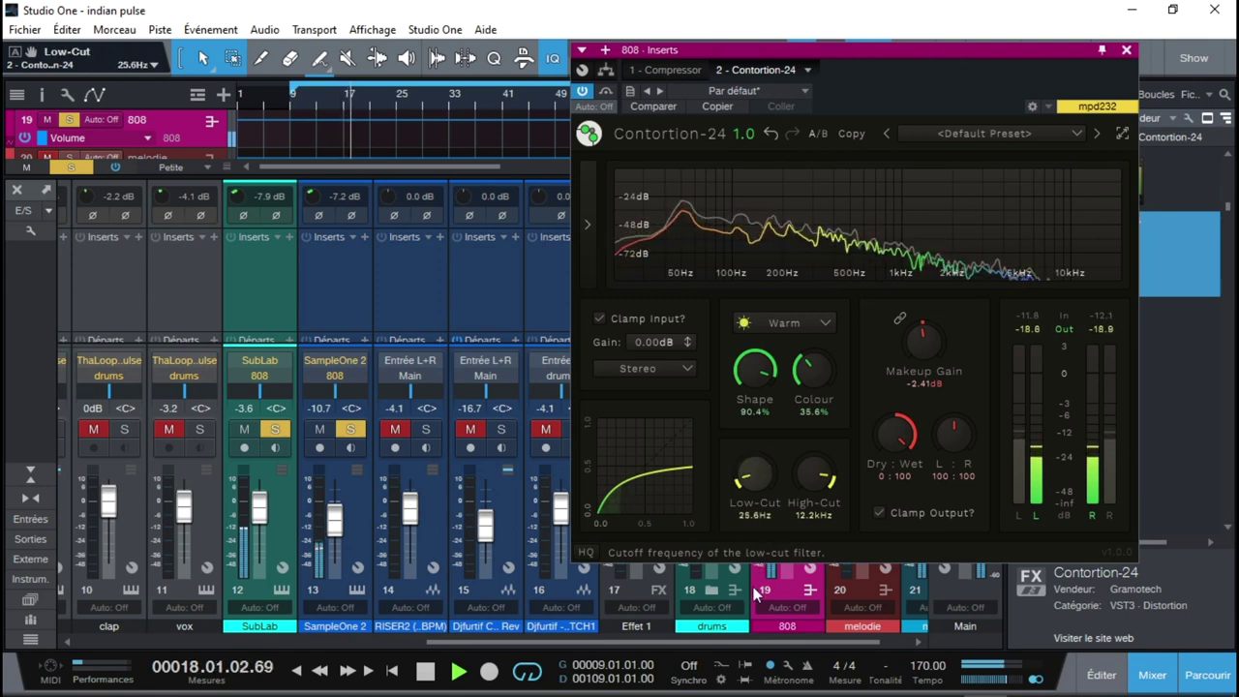
left_click_drag(824, 380, 766, 320)
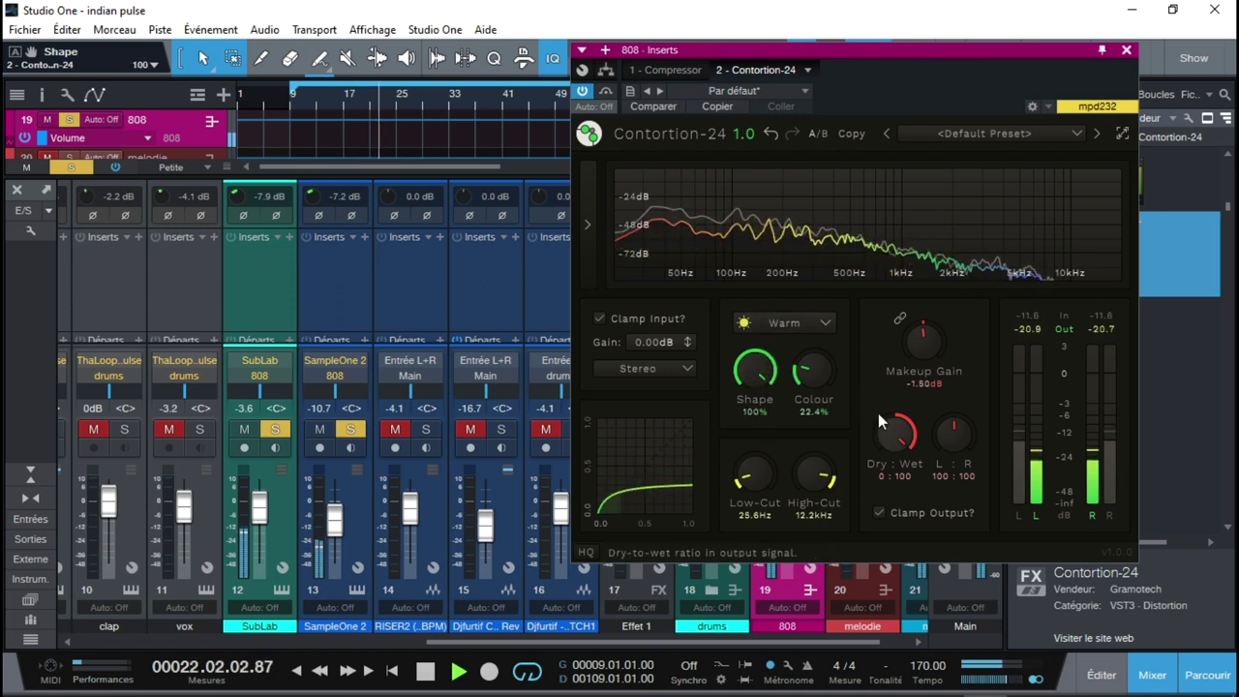
left_click_drag(883, 426, 889, 520)
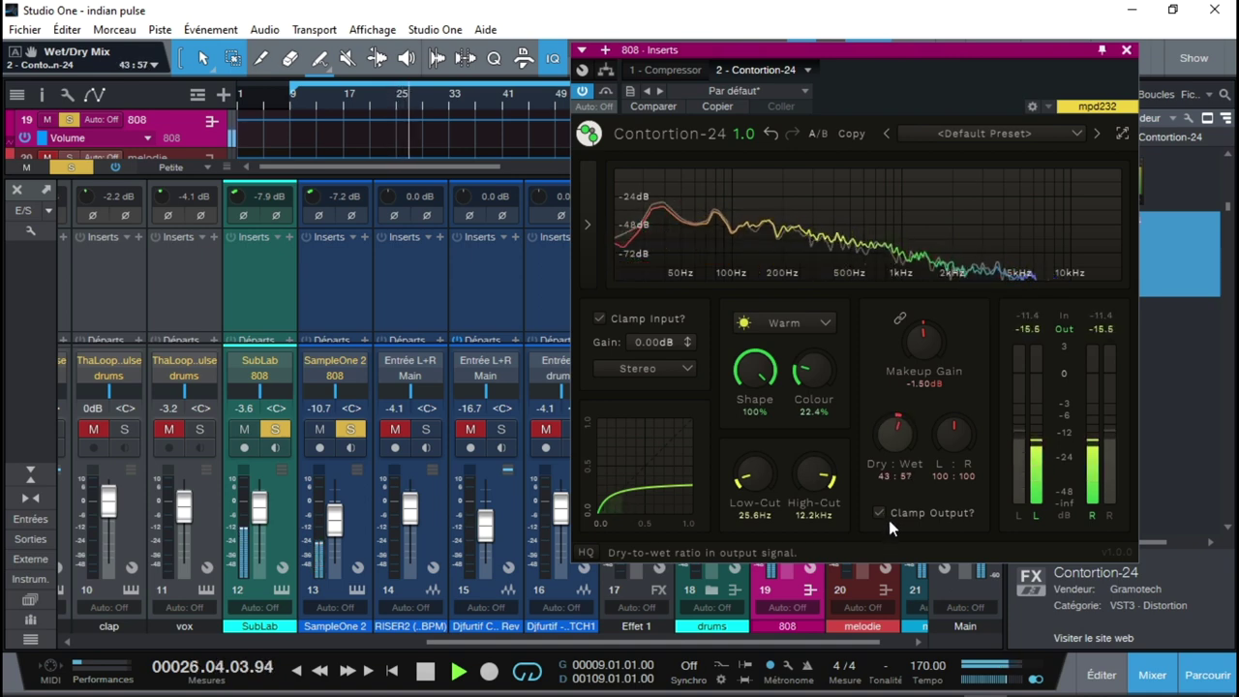
- Change the 808's effect style to Overdrive and set Shape to 54.8% while the 808 plays
left_click(822, 321)
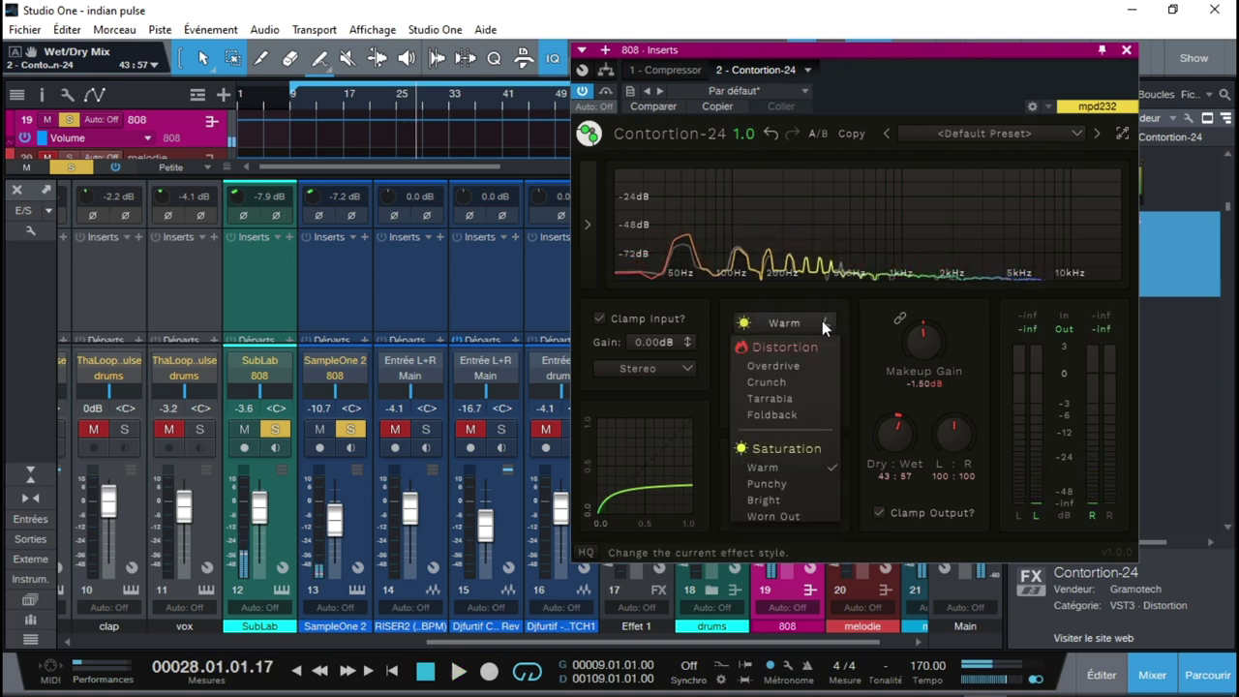
left_click(791, 364)
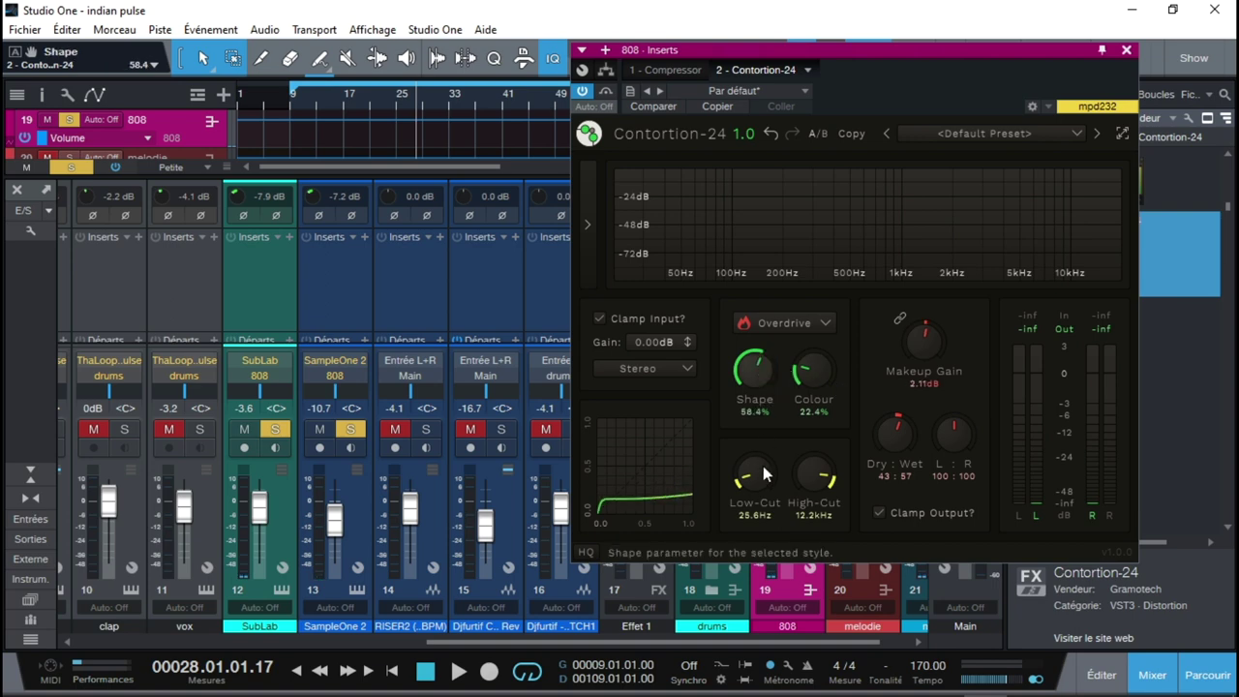
key("space")
left_click_drag(754, 370, 755, 484)
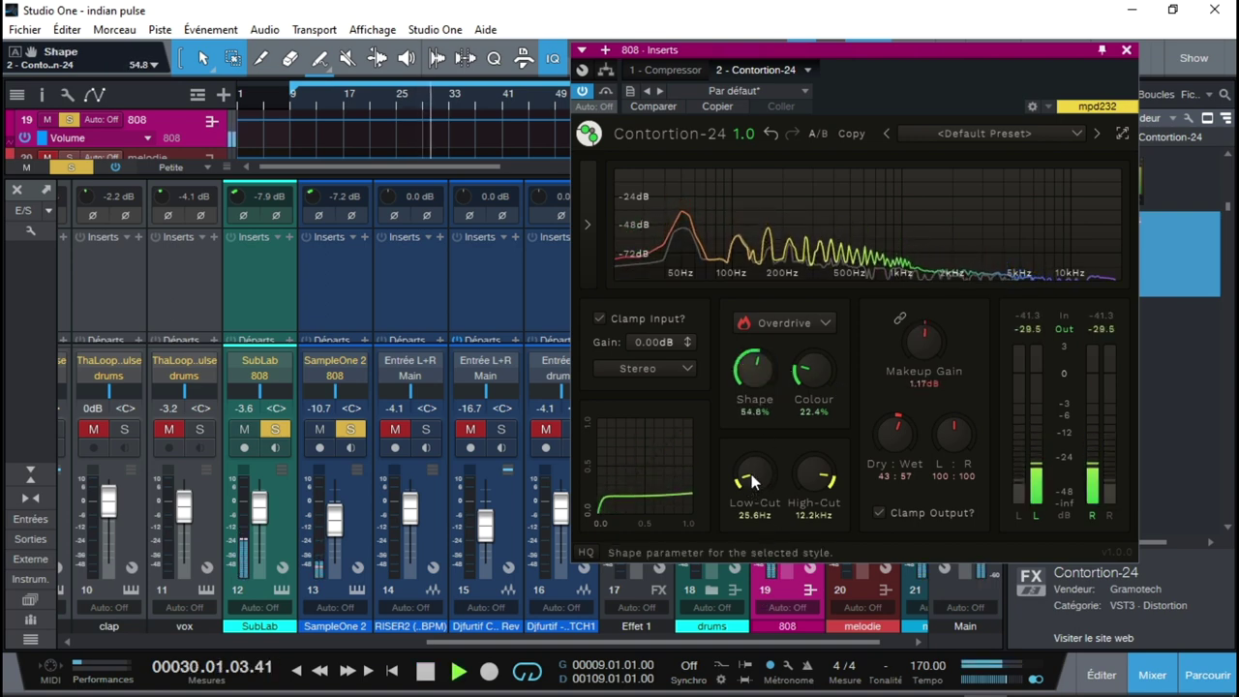
- Set the 808's High-Cut to 2.32 kHz, Low-Cut to 23.4 Hz, and both Shape and Colour to 47.6%
left_click_drag(814, 474, 786, 579)
left_click_drag(754, 481, 757, 498)
mouse_move(753, 377)
left_mouse_down()
mouse_move(746, 407)
mouse_move(745, 383)
left_mouse_up()
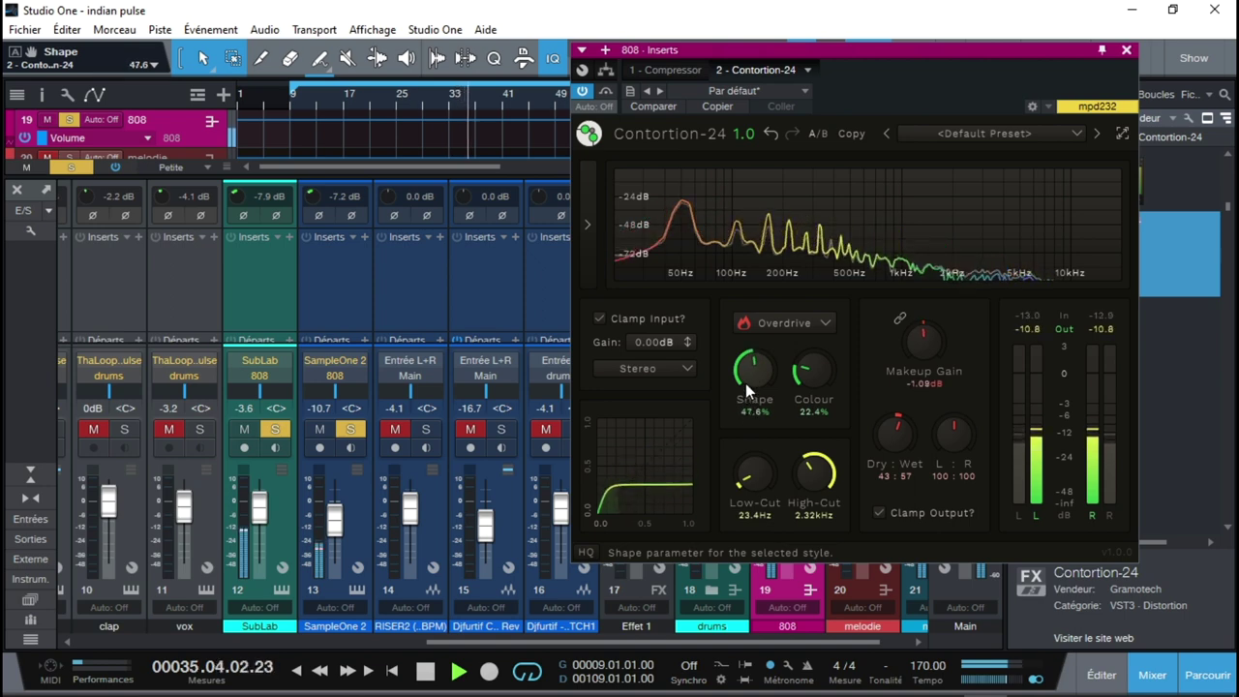
left_click_drag(831, 373, 813, 366)
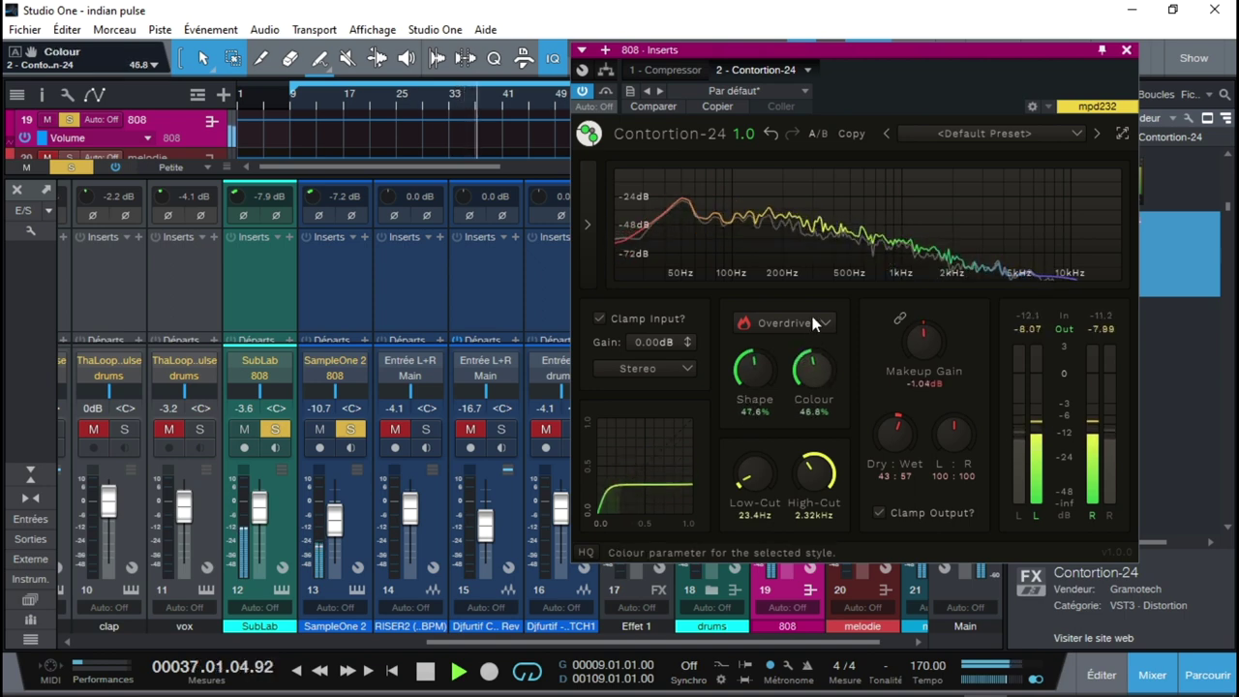
- Change the 808's effect style to Tarrabia and set Shape to 79.2% and Colour to 30.0%
left_click(824, 323)
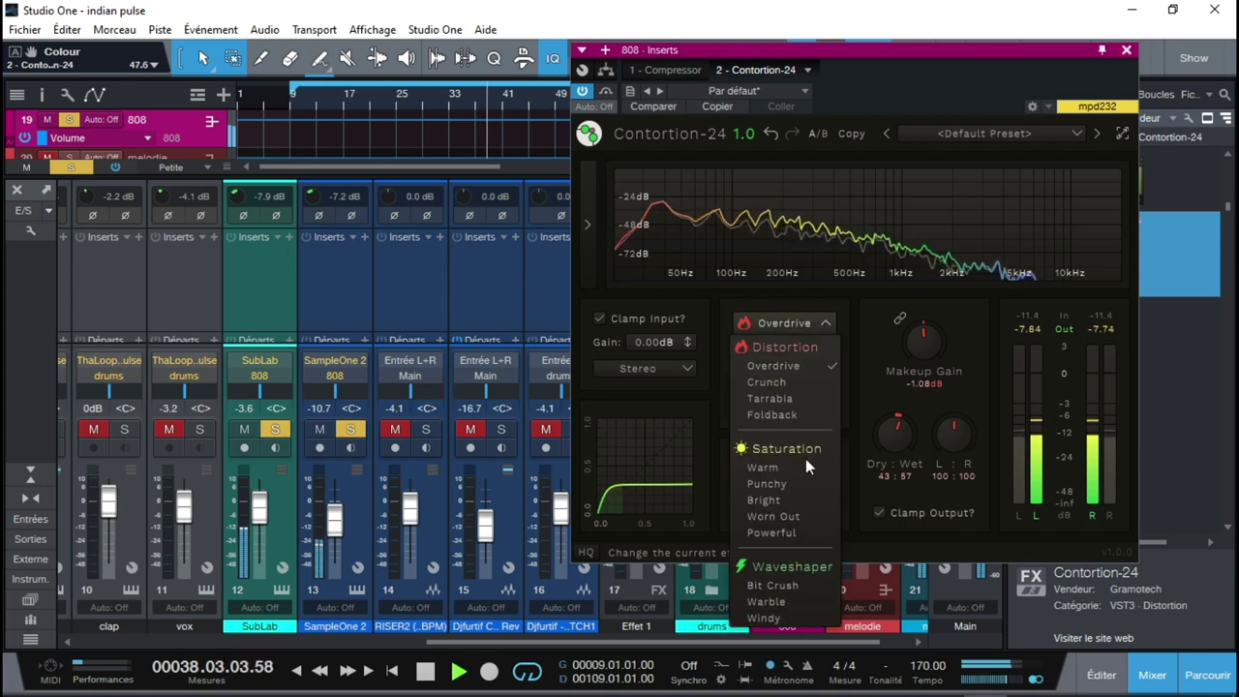
left_click(788, 402)
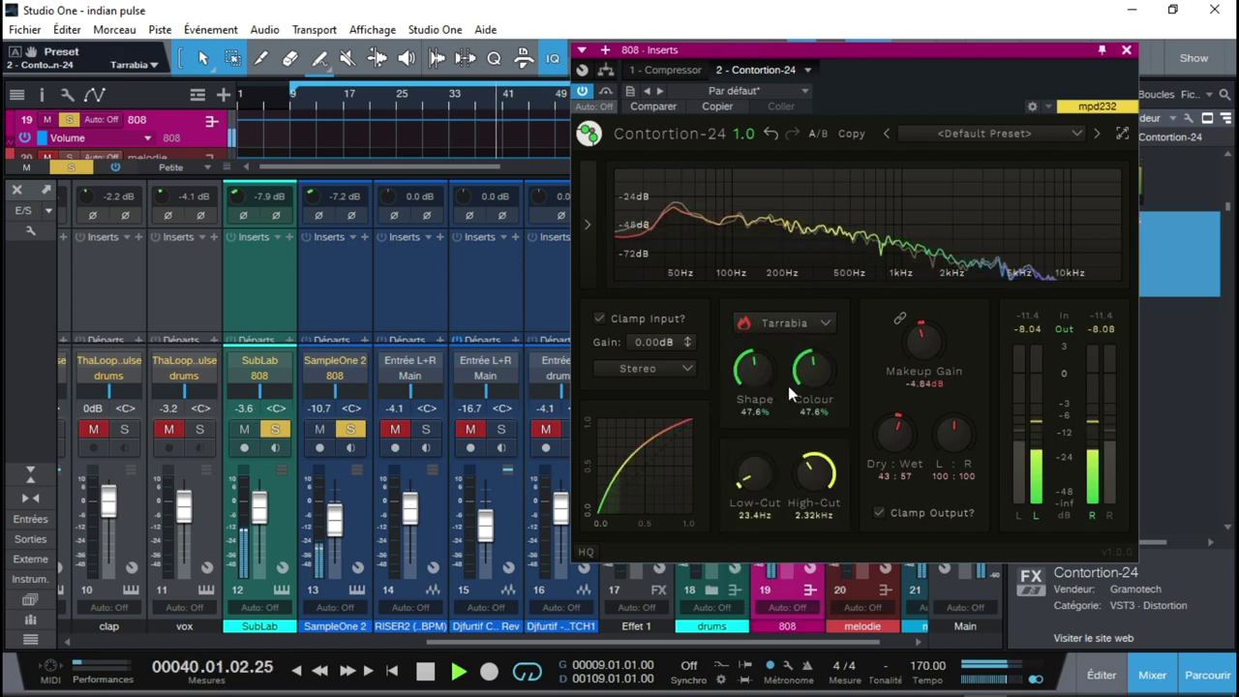
left_click_drag(759, 310, 759, 298)
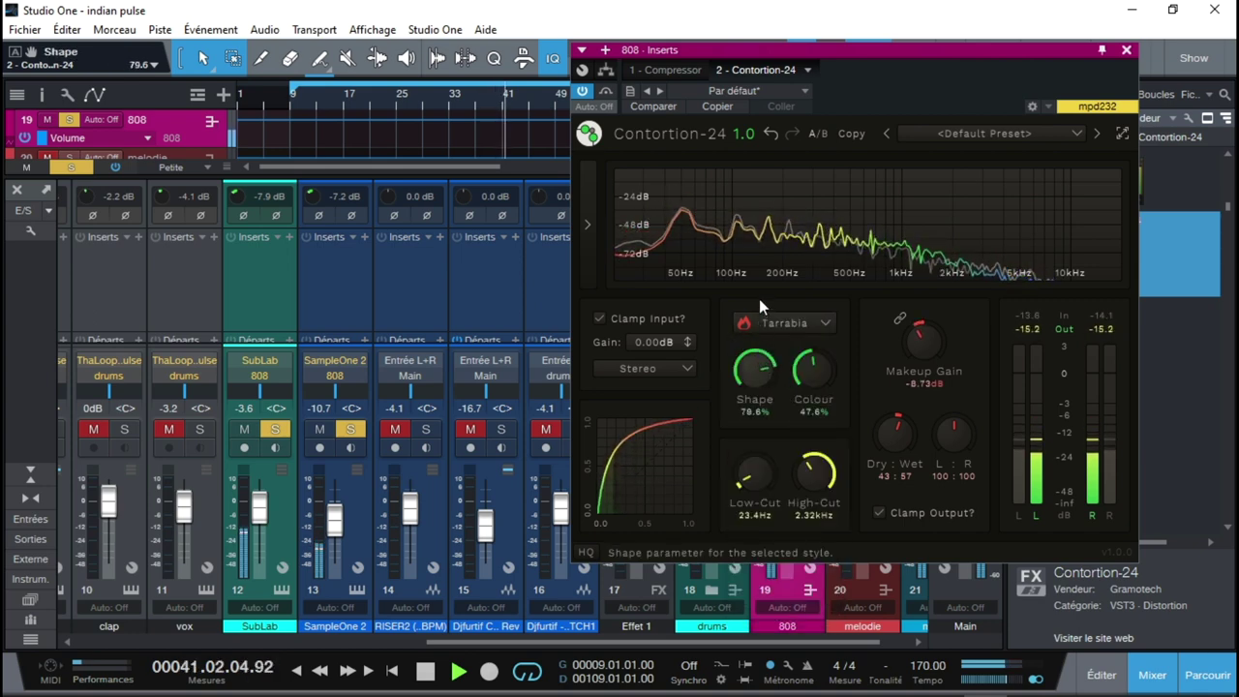
left_click_drag(815, 366, 816, 408)
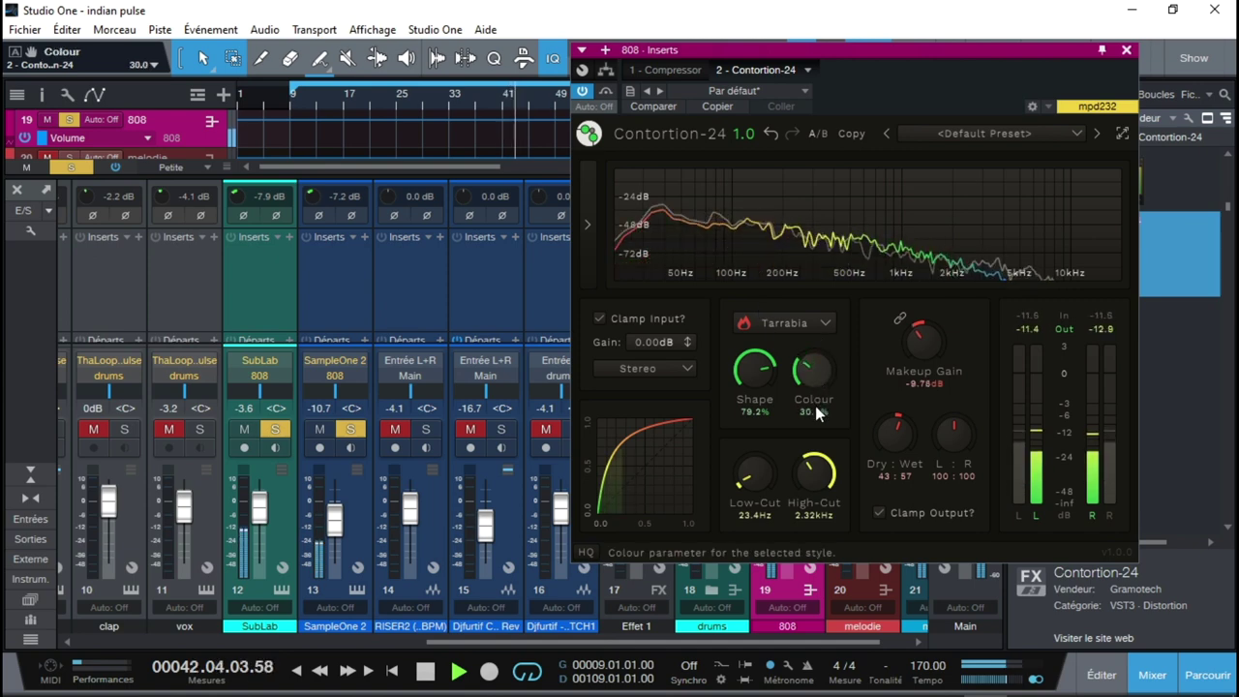
- Try a fully wet mix on the 808, then set Low-Cut to 41.0 Hz, High-Cut to 4.62 kHz, Dry:Wet to 82:18 and Colour to 36.0%
left_click_drag(803, 498, 789, 381)
left_click_drag(880, 436, 883, 310)
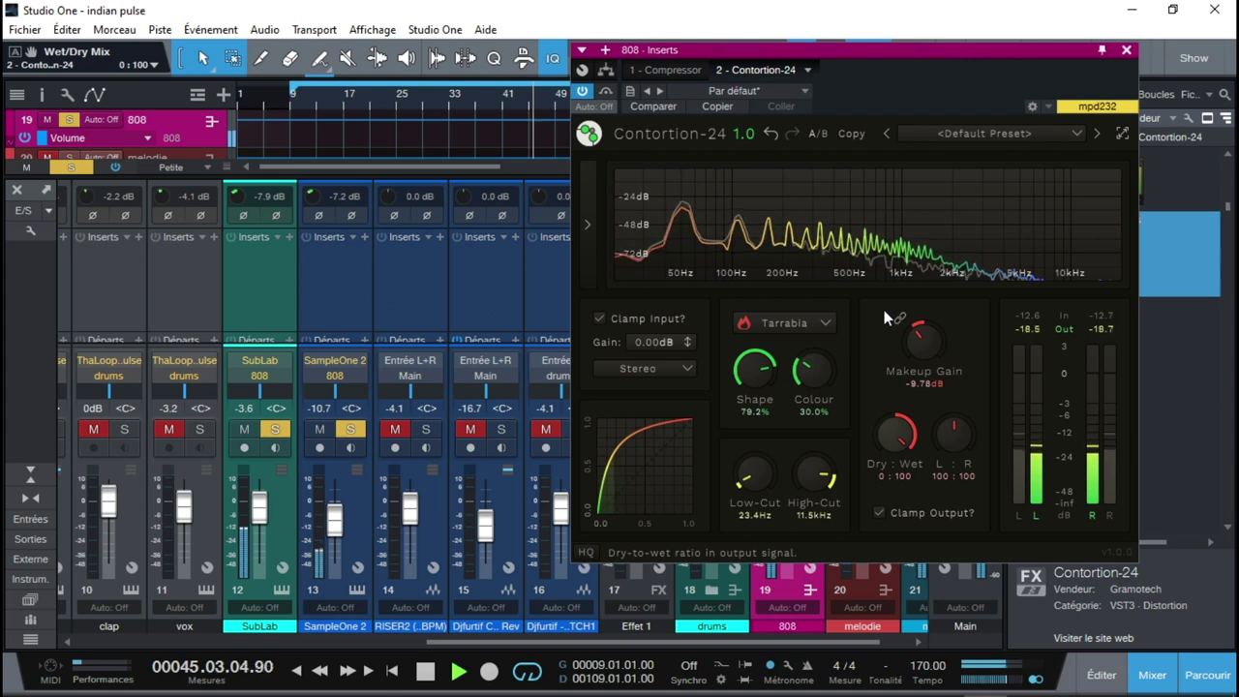
left_click_drag(753, 478, 751, 420)
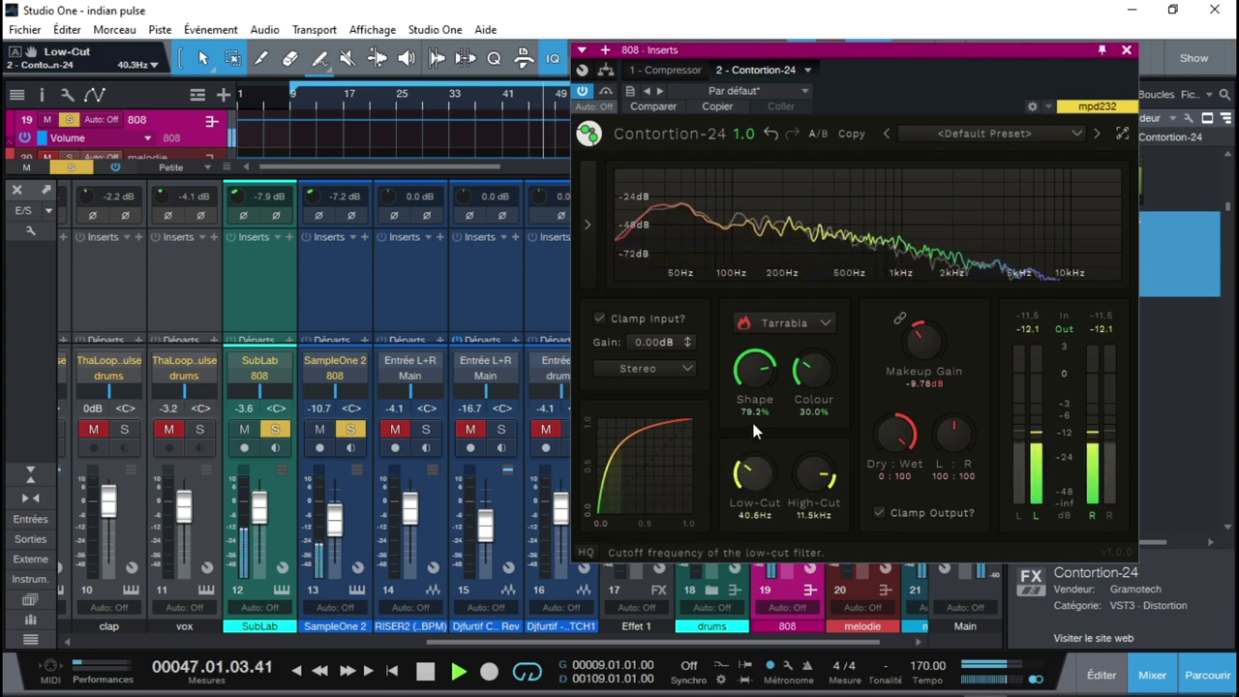
left_click_drag(816, 474, 822, 523)
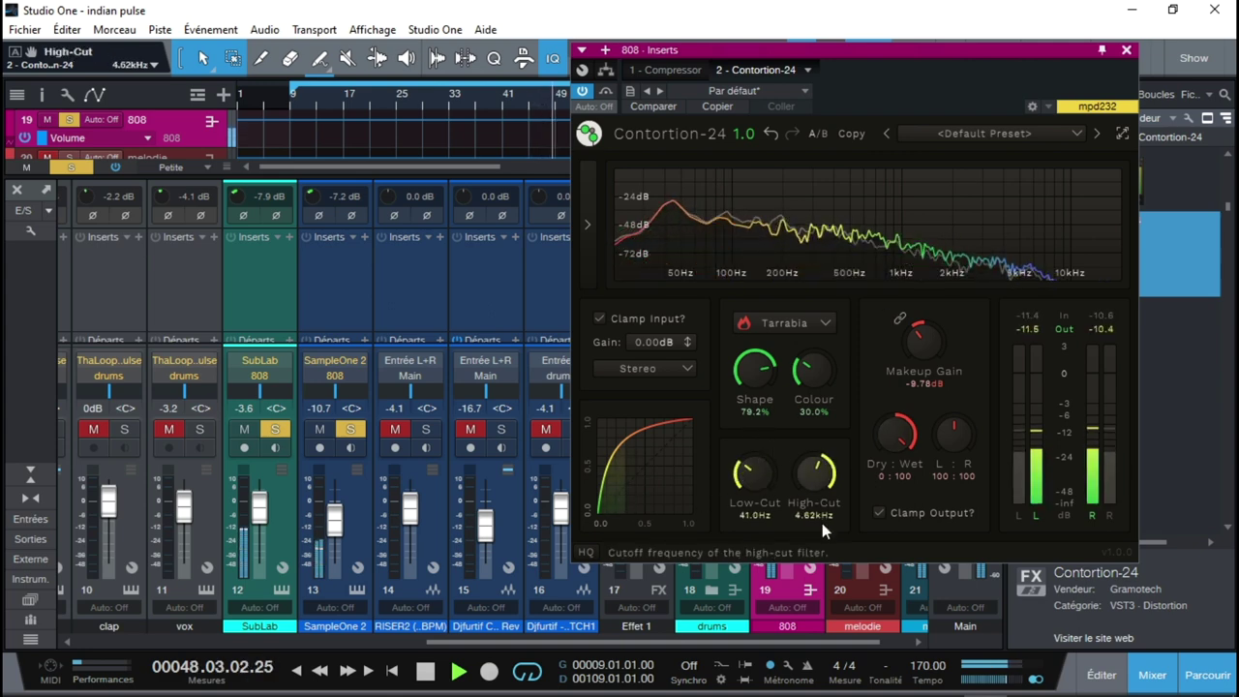
left_click_drag(896, 433, 889, 621)
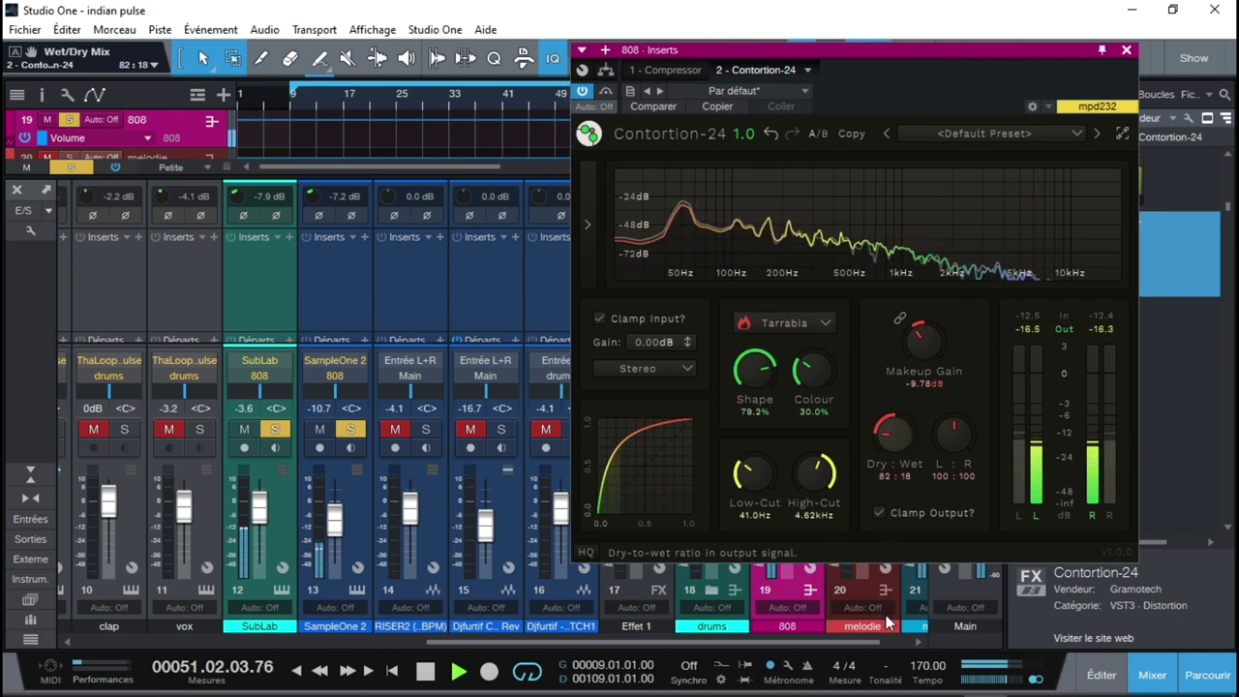
left_click_drag(823, 354, 822, 351)
- Unmute and solo the drums bus alongside the 808, and set the 808's Contortion-24 Colour to 52.8%
left_click_drag(935, 55, 468, 59)
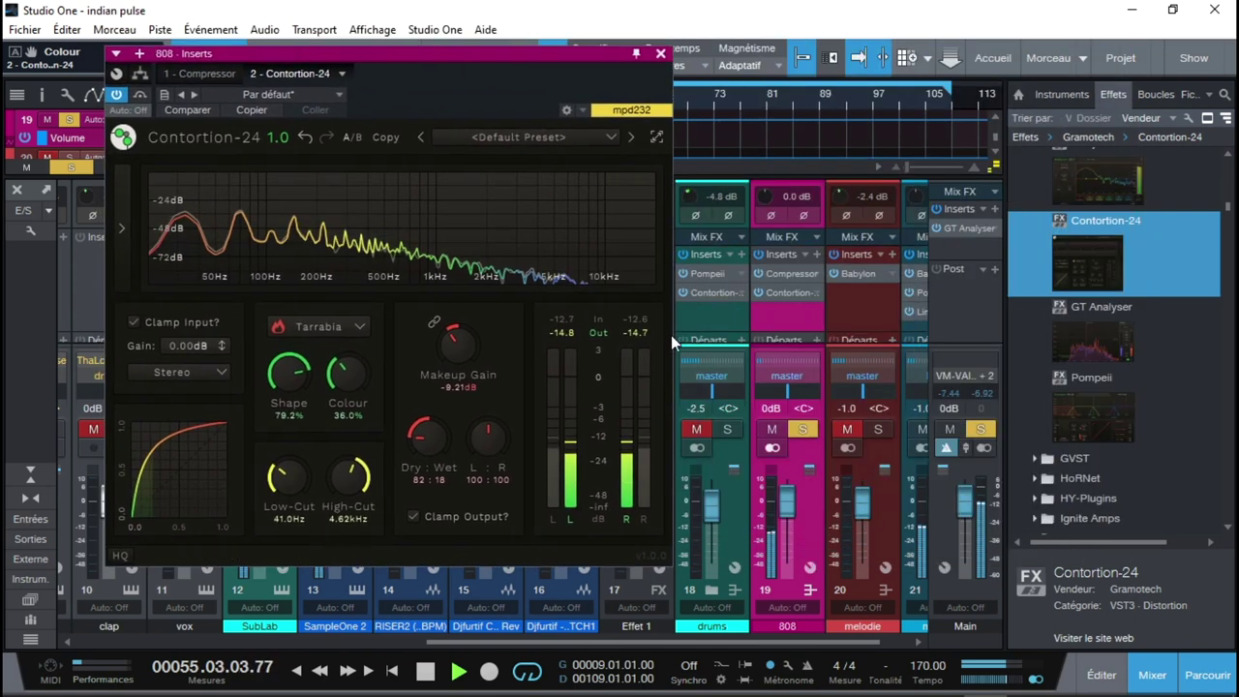
left_click(696, 429)
left_click(727, 429)
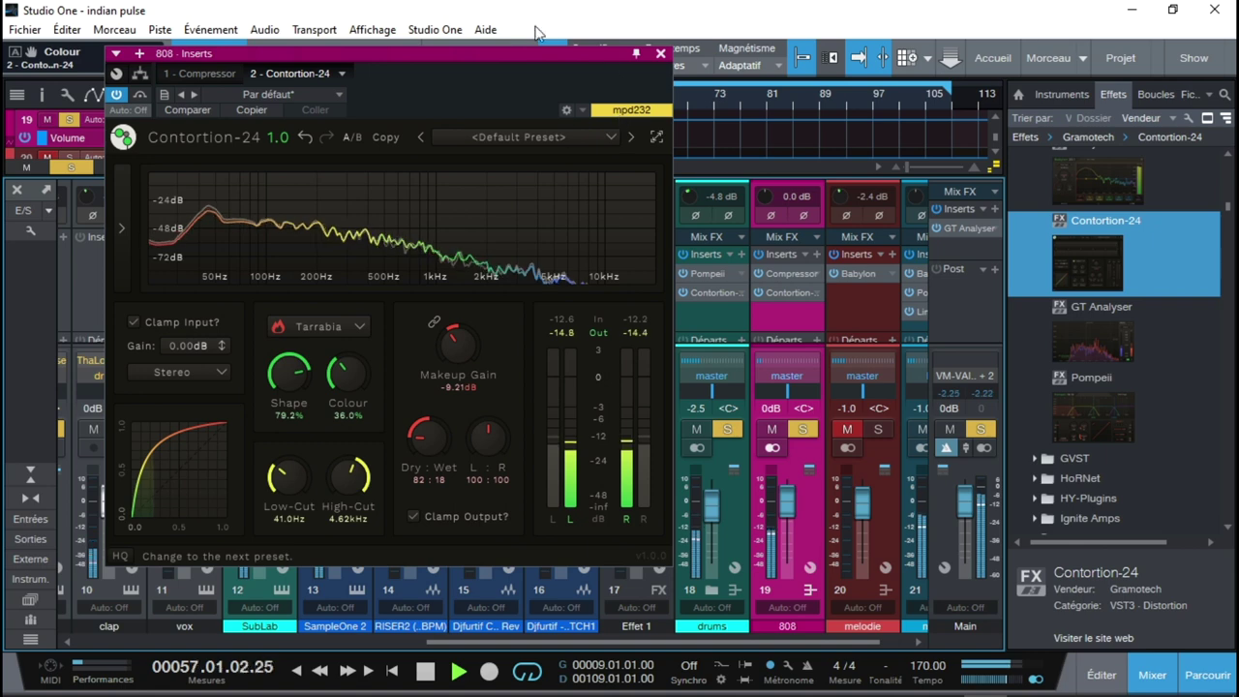
left_click_drag(547, 46, 1006, 63)
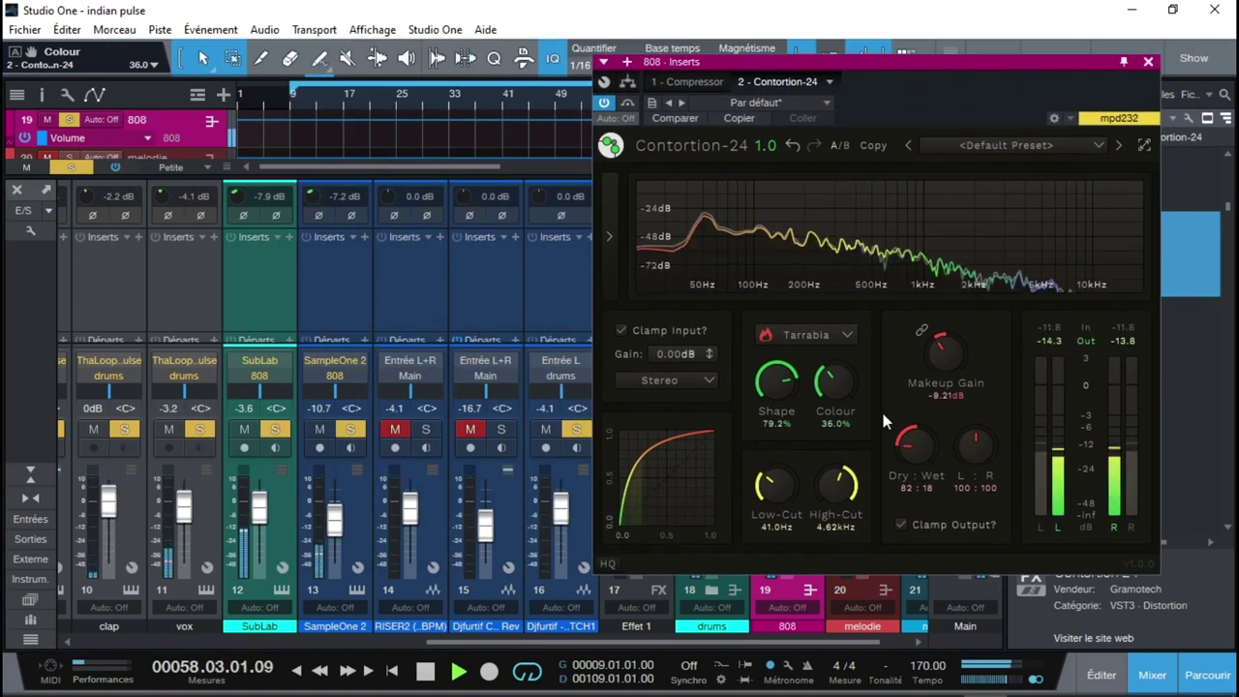
left_click_drag(829, 393, 842, 364)
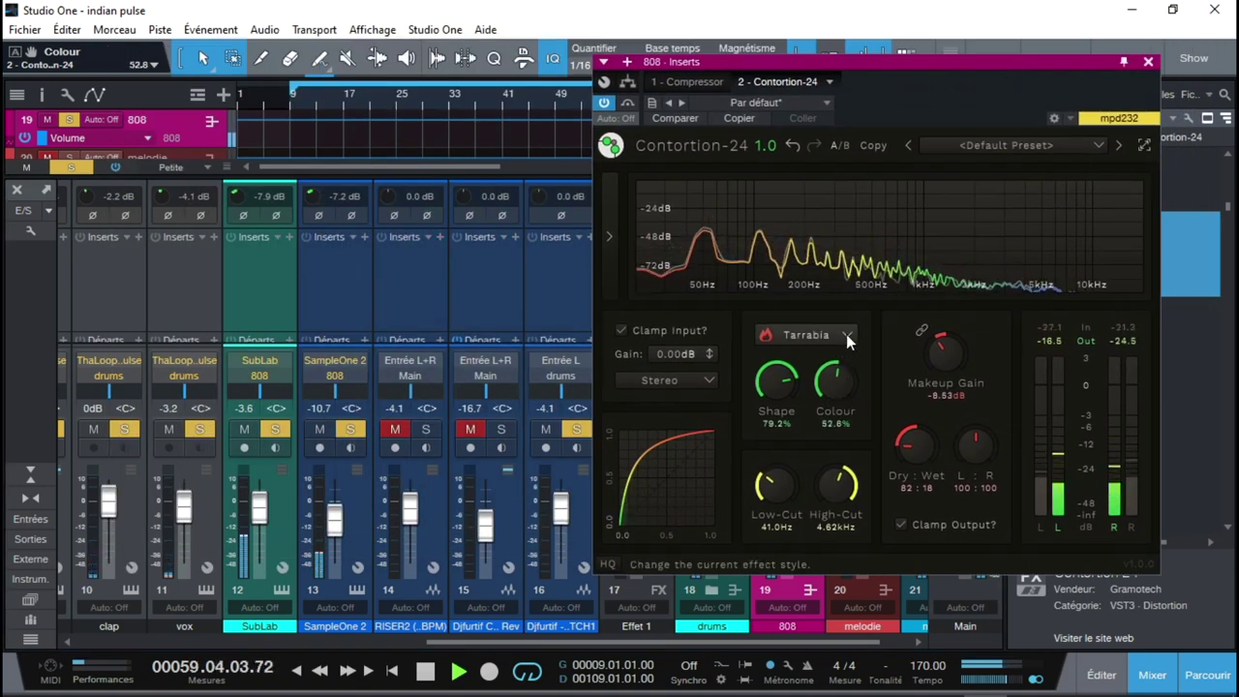
- Change the 808's effect style to Bit Crush and set Shape to 45.6% and Colour to 82.0%
left_click(847, 334)
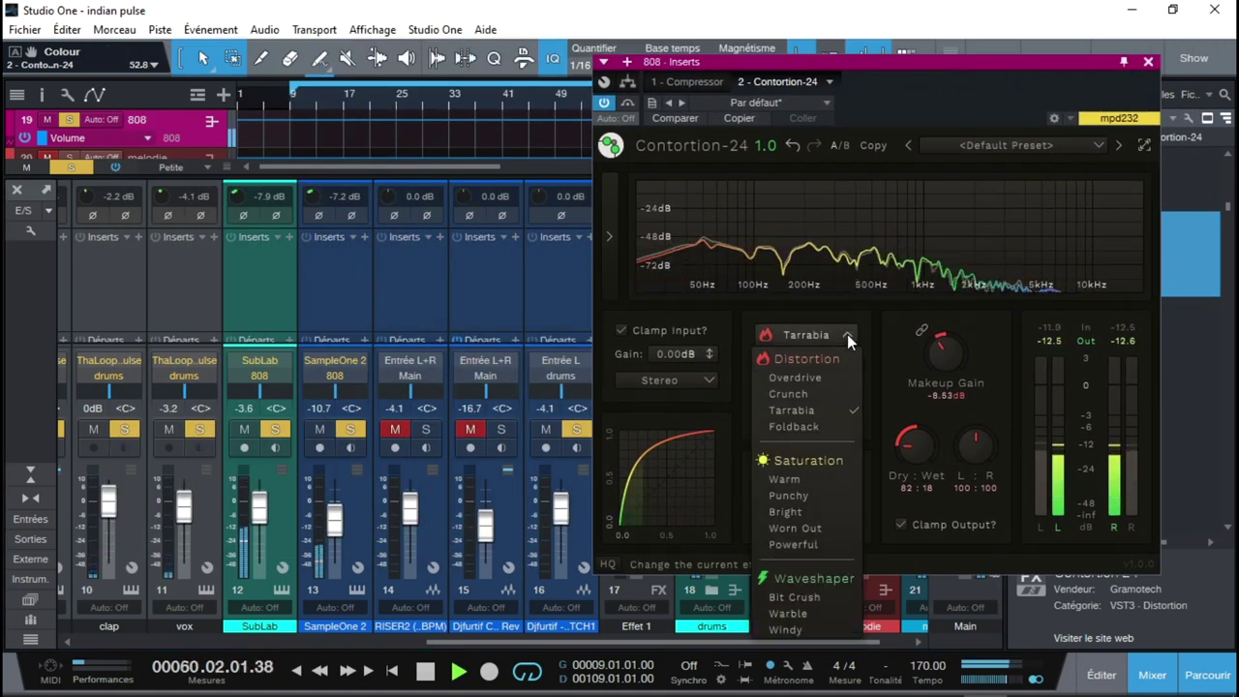
left_click(804, 596)
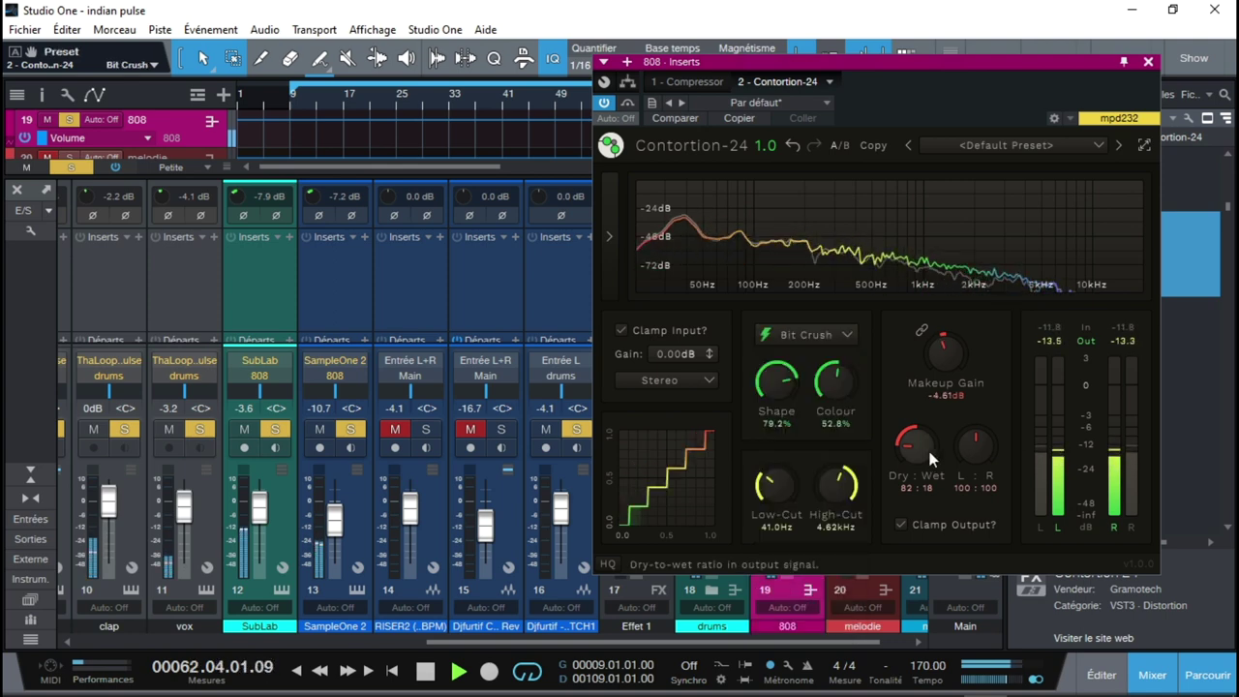
left_click_drag(787, 382, 794, 458)
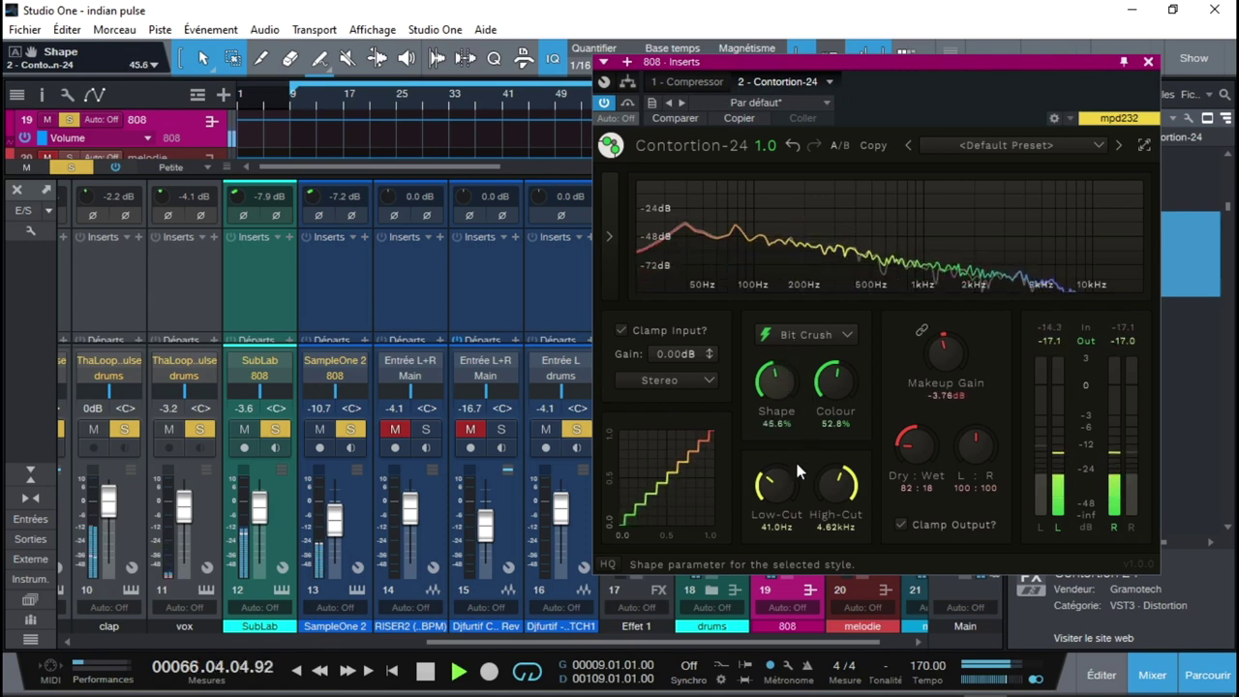
left_click_drag(834, 380, 844, 318)
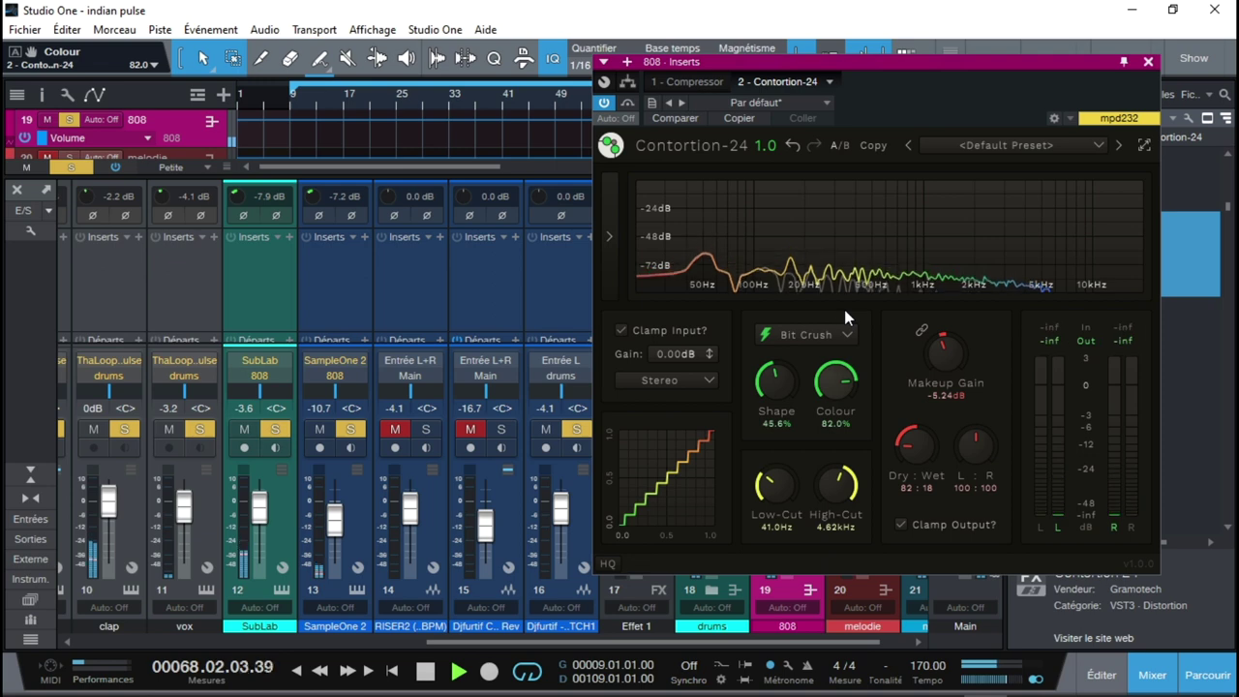
- Set the Bit Crush effect's Low-Cut to 24.7 Hz, High-Cut to 3.18 kHz and Dry:Wet to 38:62
left_click_drag(772, 491, 766, 537)
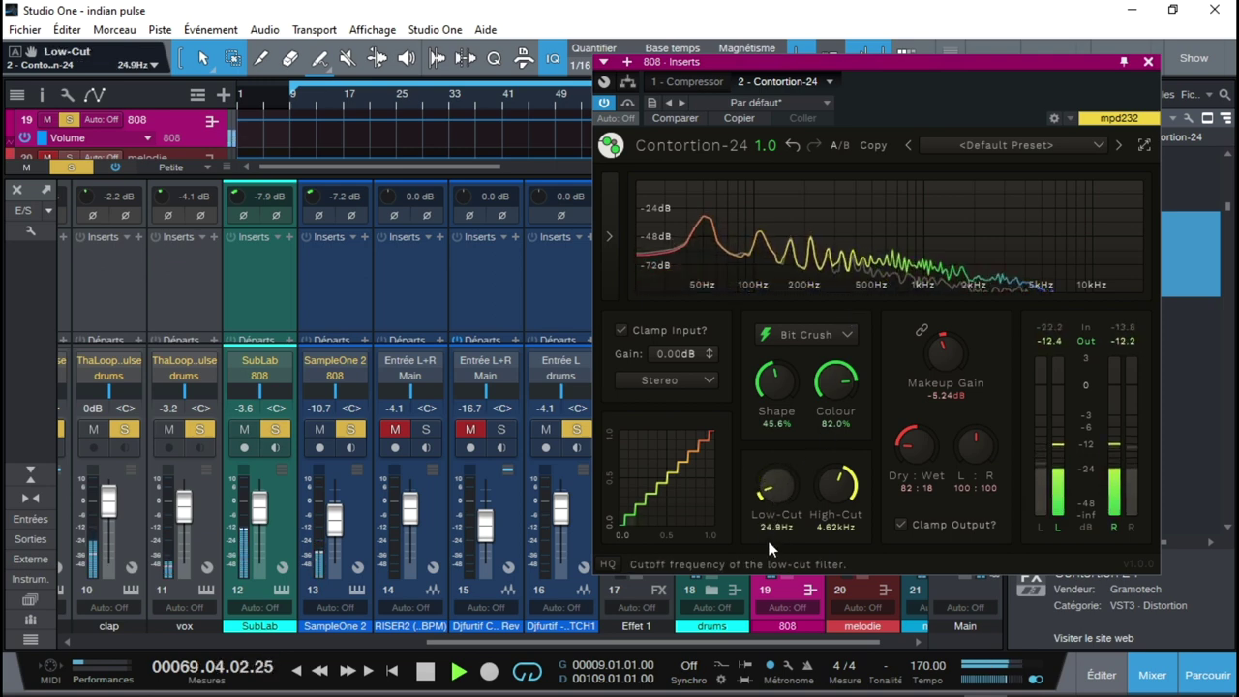
left_click_drag(833, 465, 827, 415)
left_click_drag(913, 431, 906, 326)
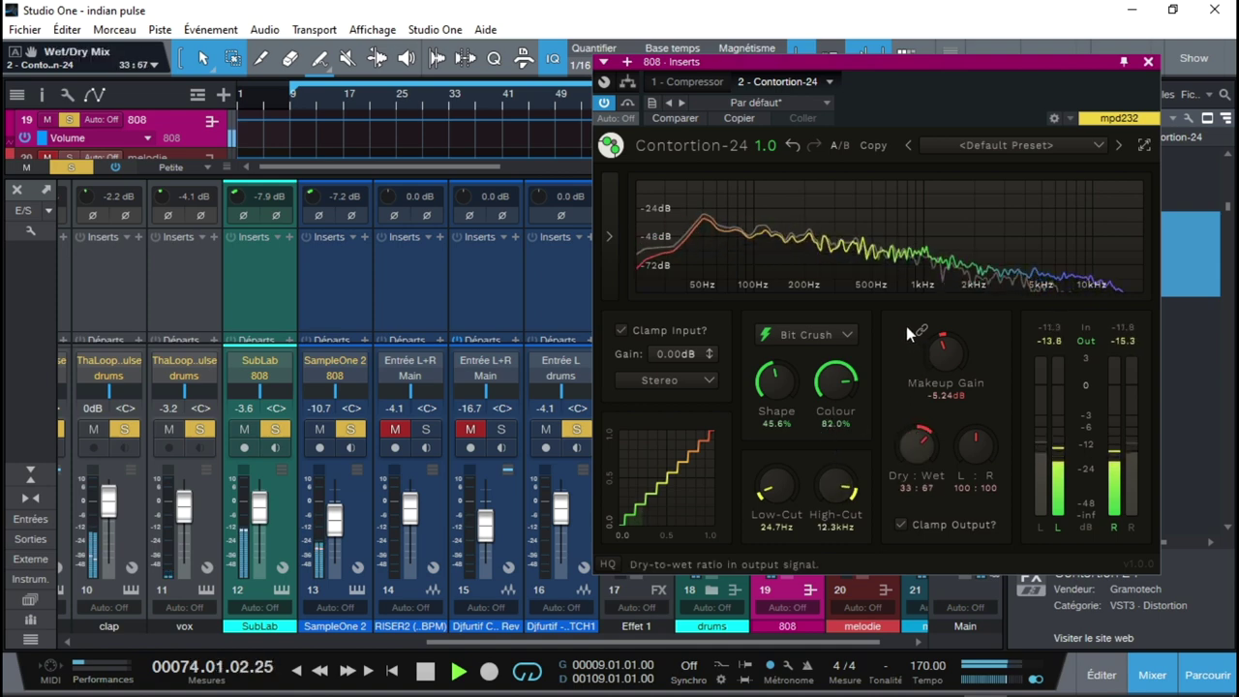
left_click_drag(838, 484, 842, 571)
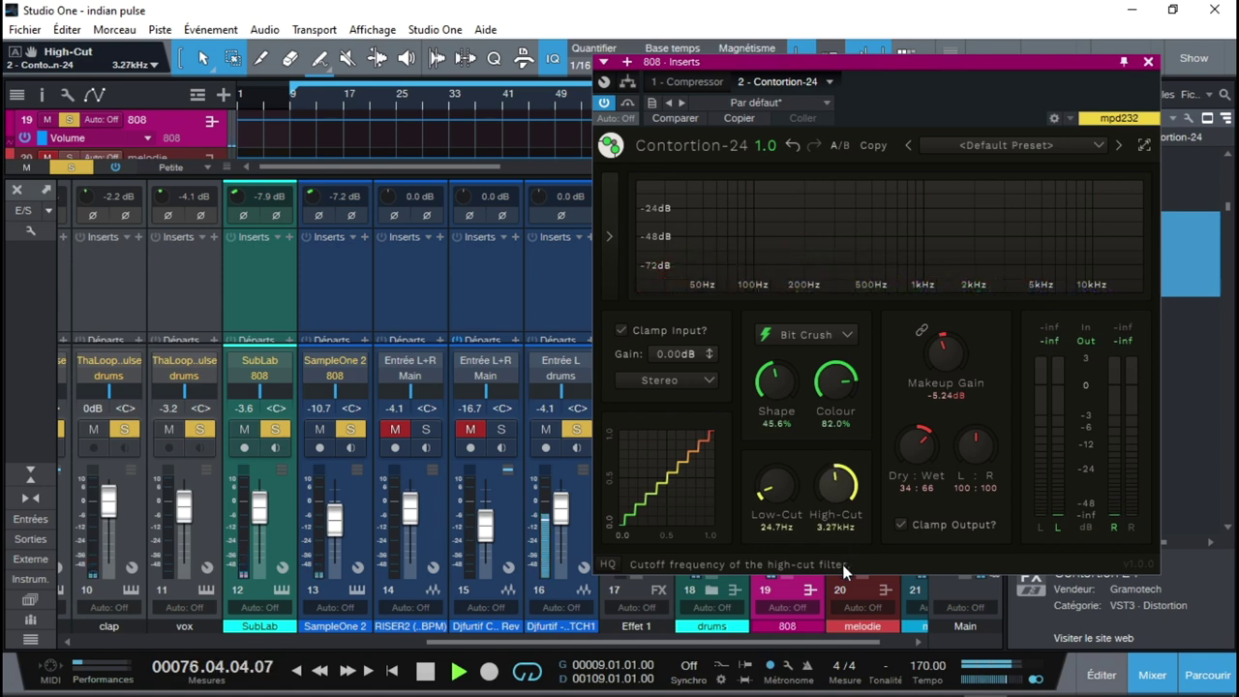
left_click_drag(915, 447, 916, 441)
- Change the effect style to Warble with Shape 81.6%, Colour 50.0%, Low-Cut 39.2 Hz and High-Cut 8.49 kHz
left_click(845, 336)
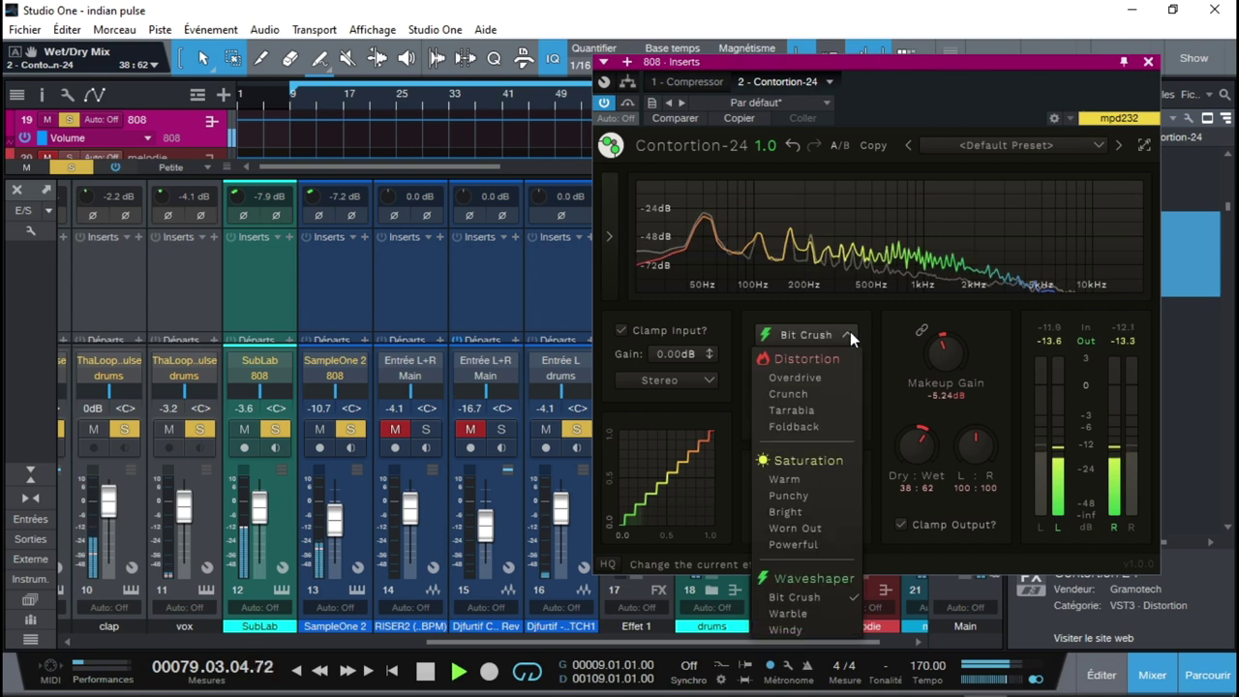
left_click(813, 624)
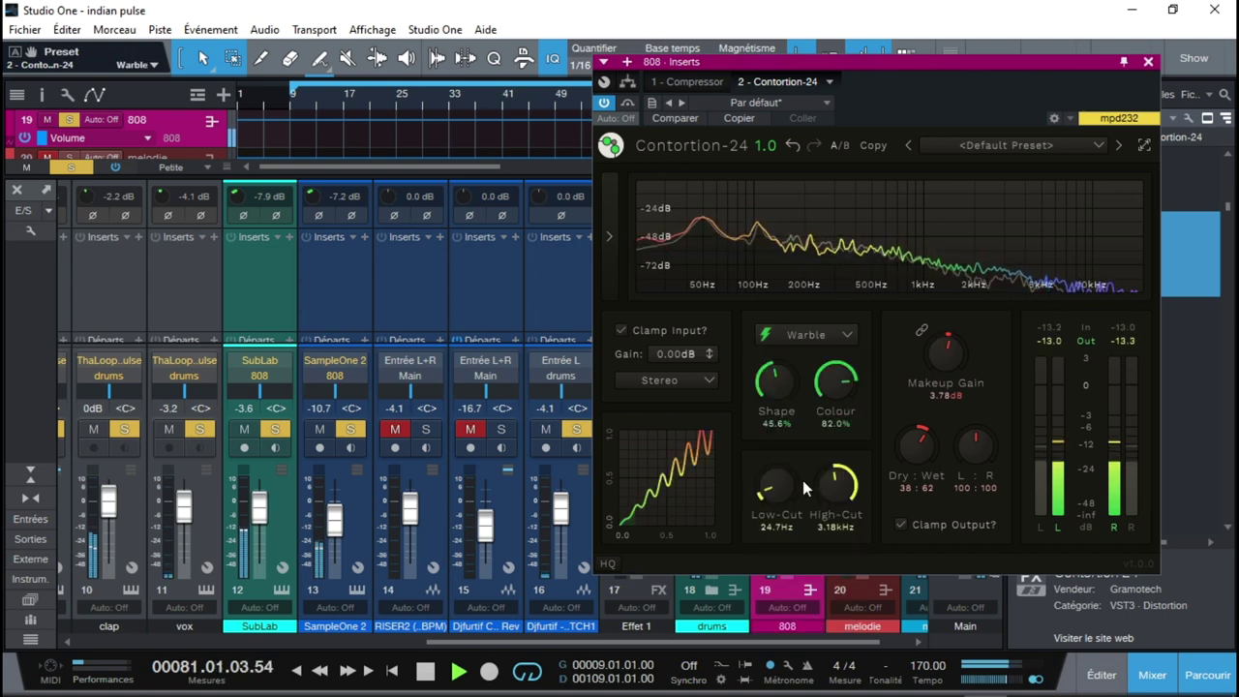
left_click_drag(777, 483, 786, 444)
left_click_drag(780, 380, 780, 297)
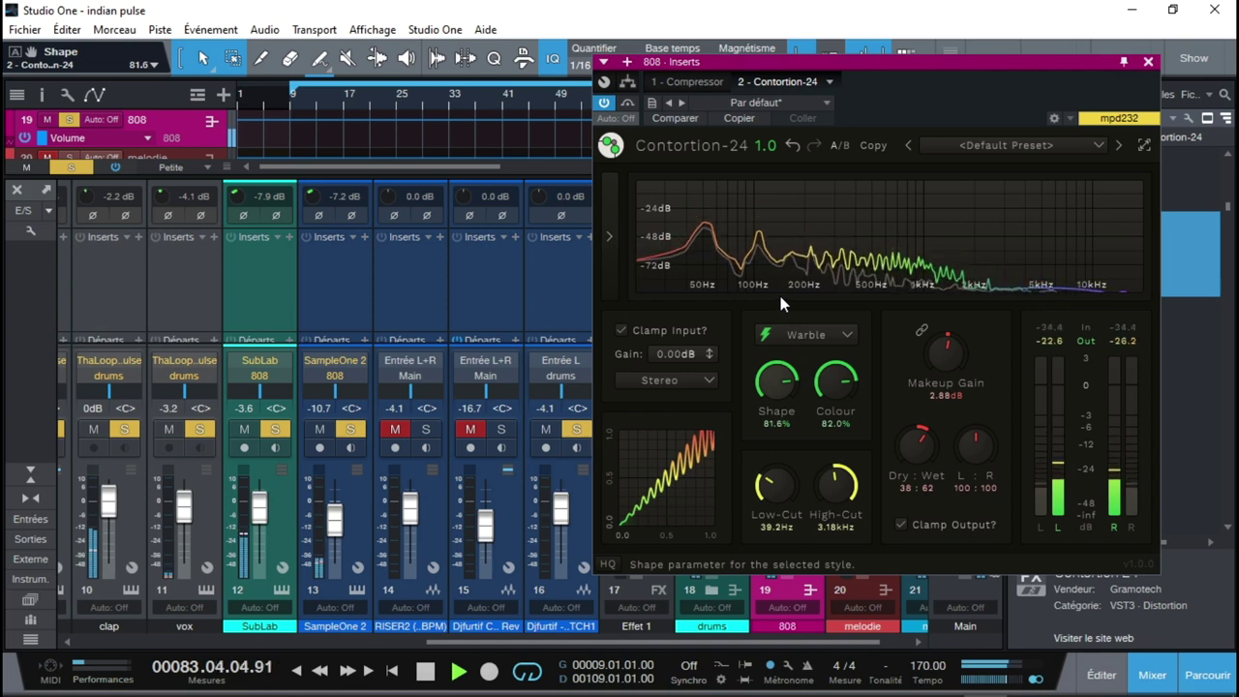
left_click_drag(836, 382, 832, 432)
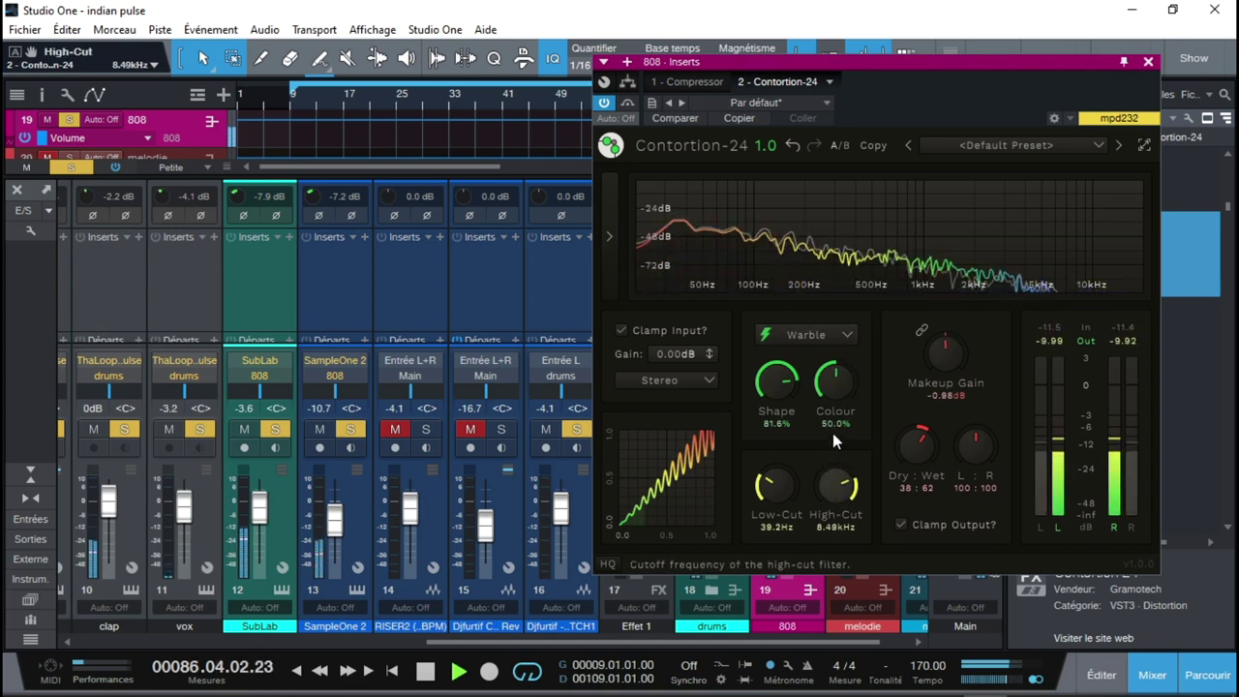
- Try Warble fully wet, reset Dry:Wet to 50:50, and set Shape to 30.4% and Colour to 57.6%
left_click_drag(926, 454, 912, 333)
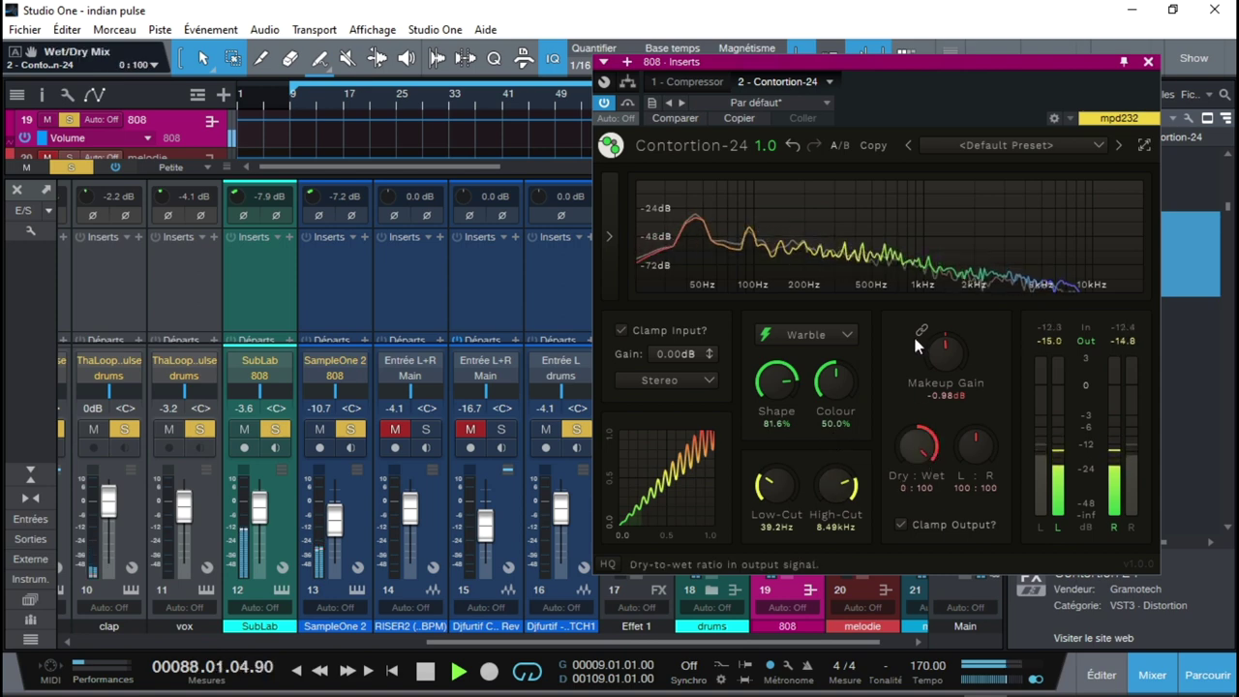
double_click(939, 461)
left_click_drag(777, 382, 777, 493)
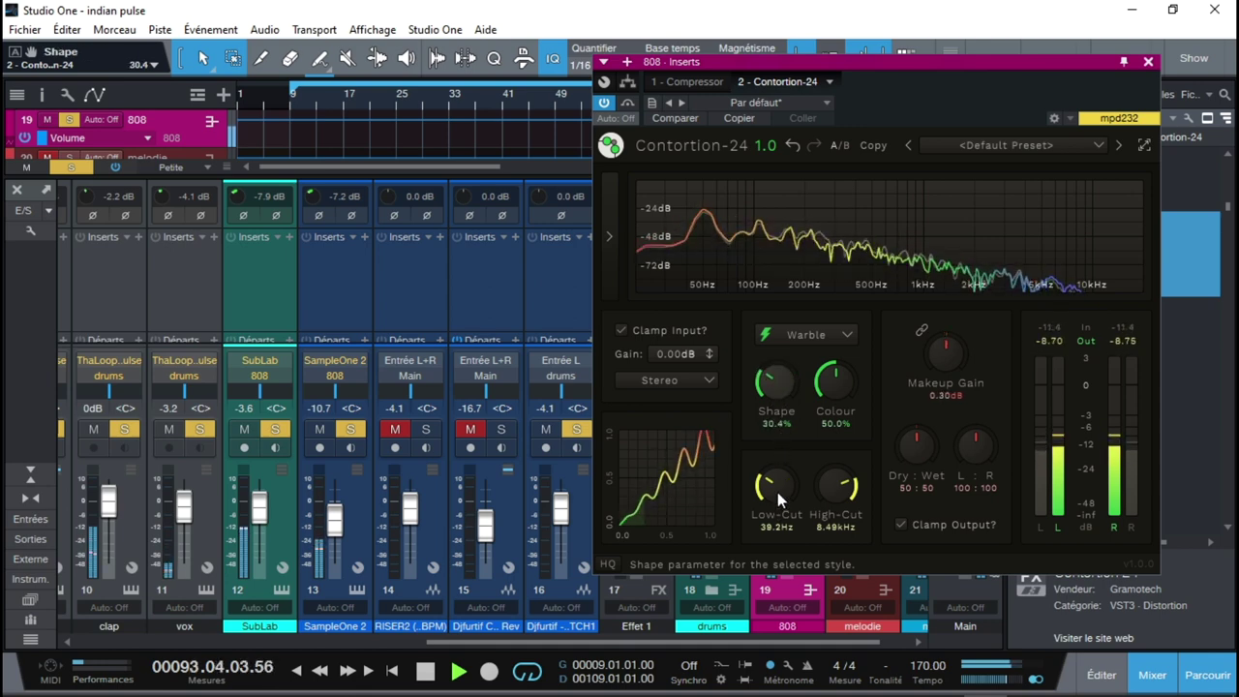
left_click_drag(836, 382, 834, 294)
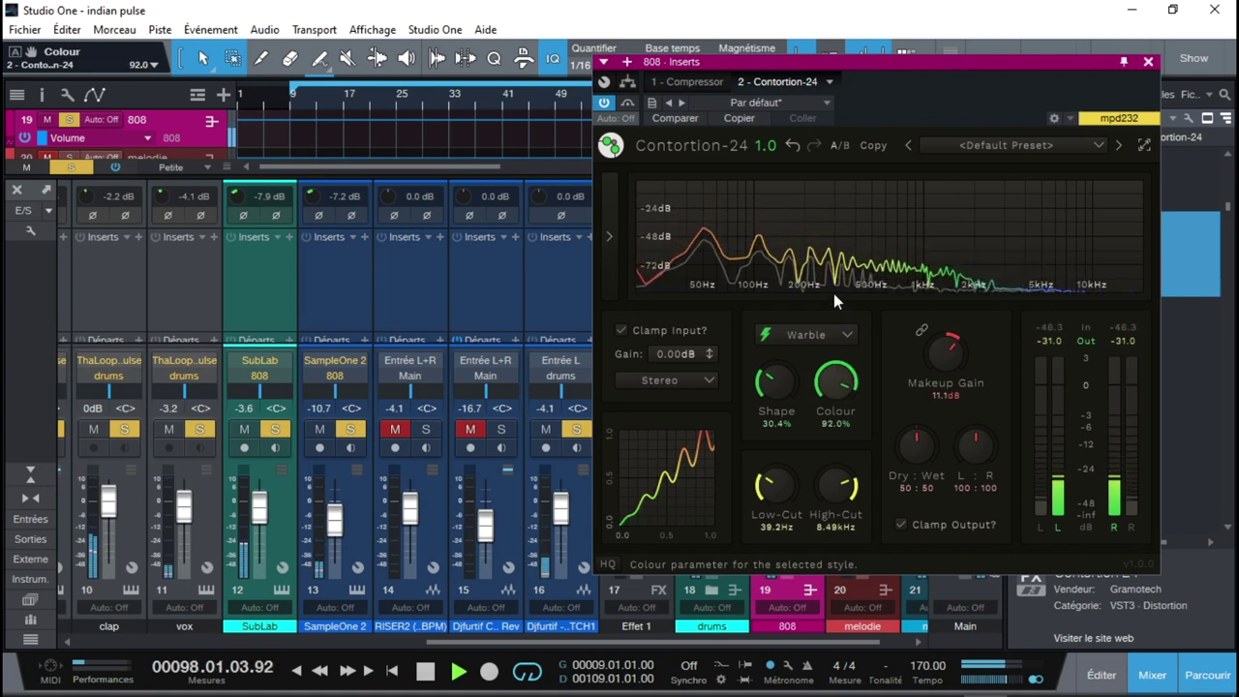
left_click_drag(828, 296, 827, 381)
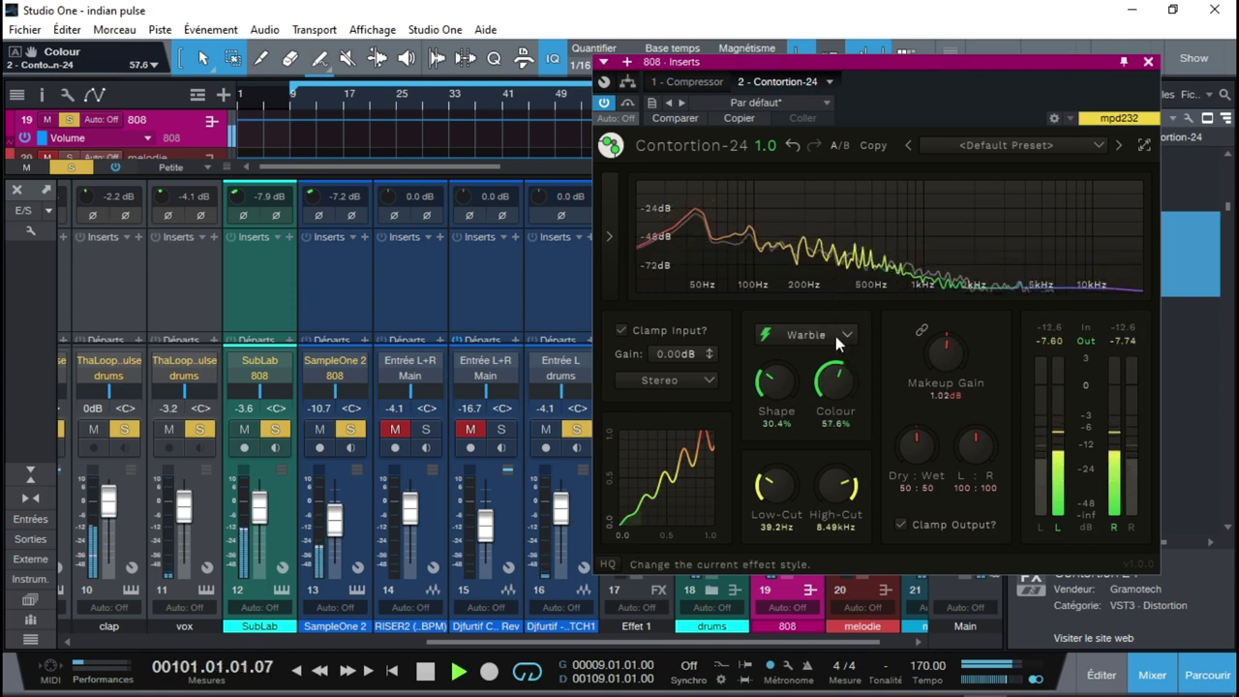
- Change the 808's effect style to Warm and set Shape to 91.2% and Colour to 74.4%
left_click(848, 333)
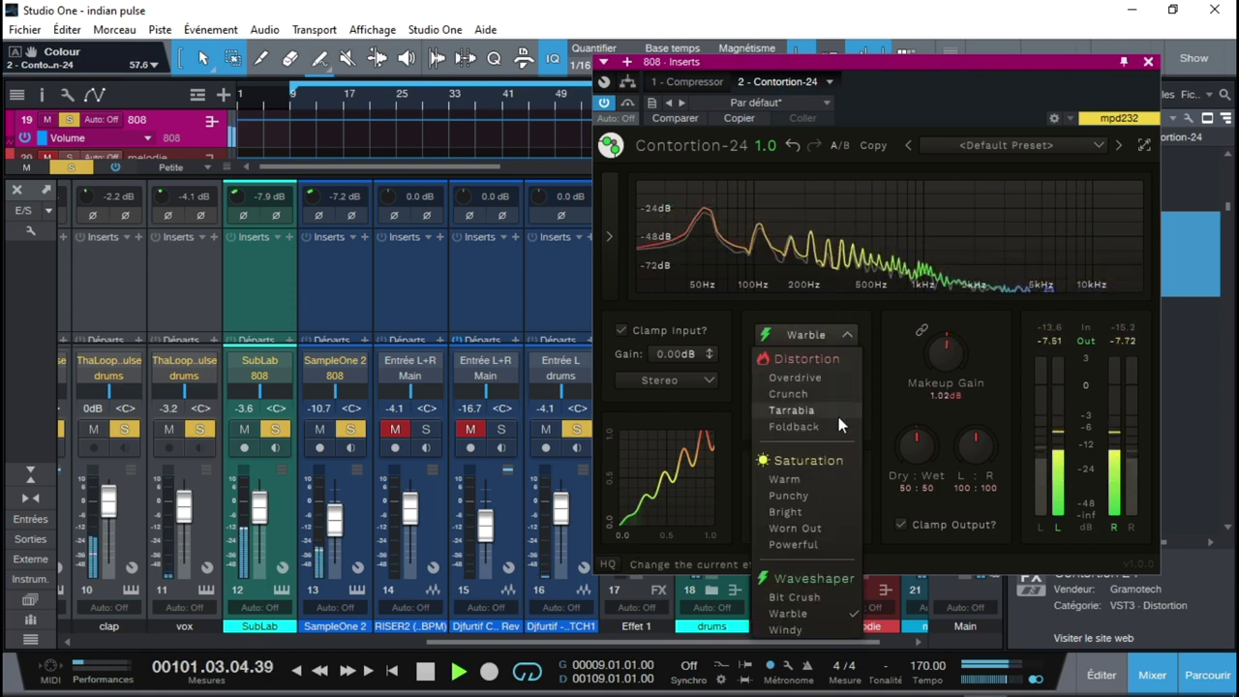
left_click(804, 478)
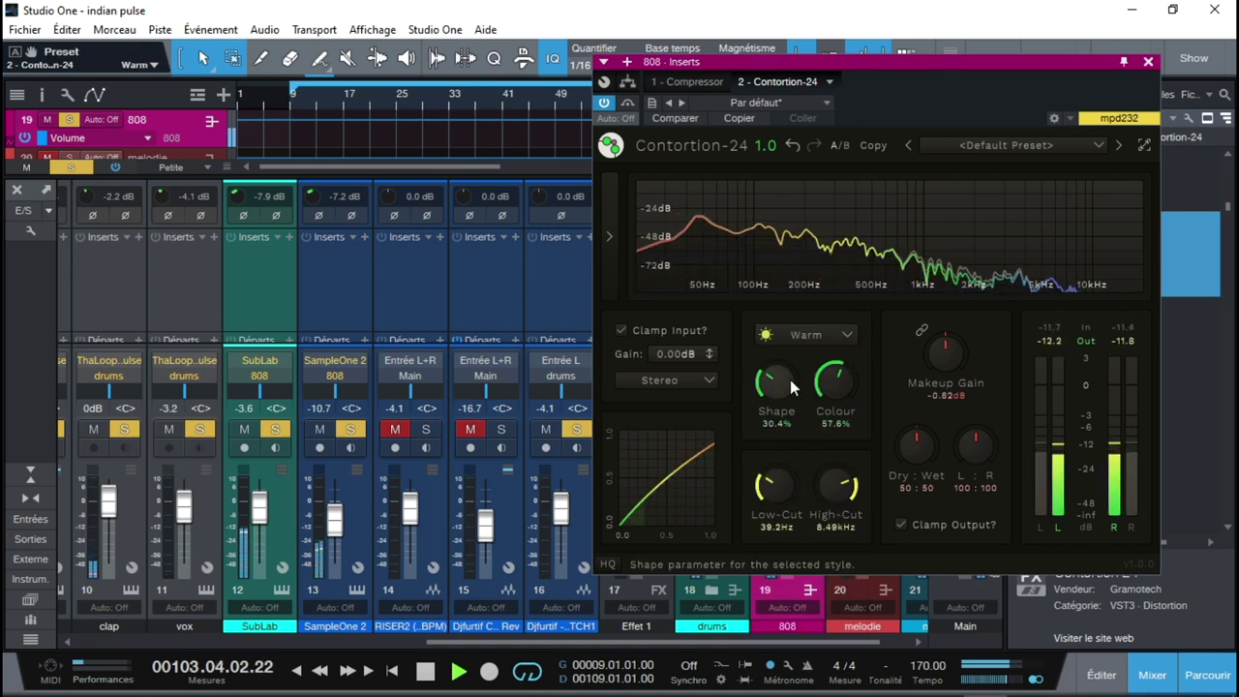
left_click_drag(772, 384, 781, 246)
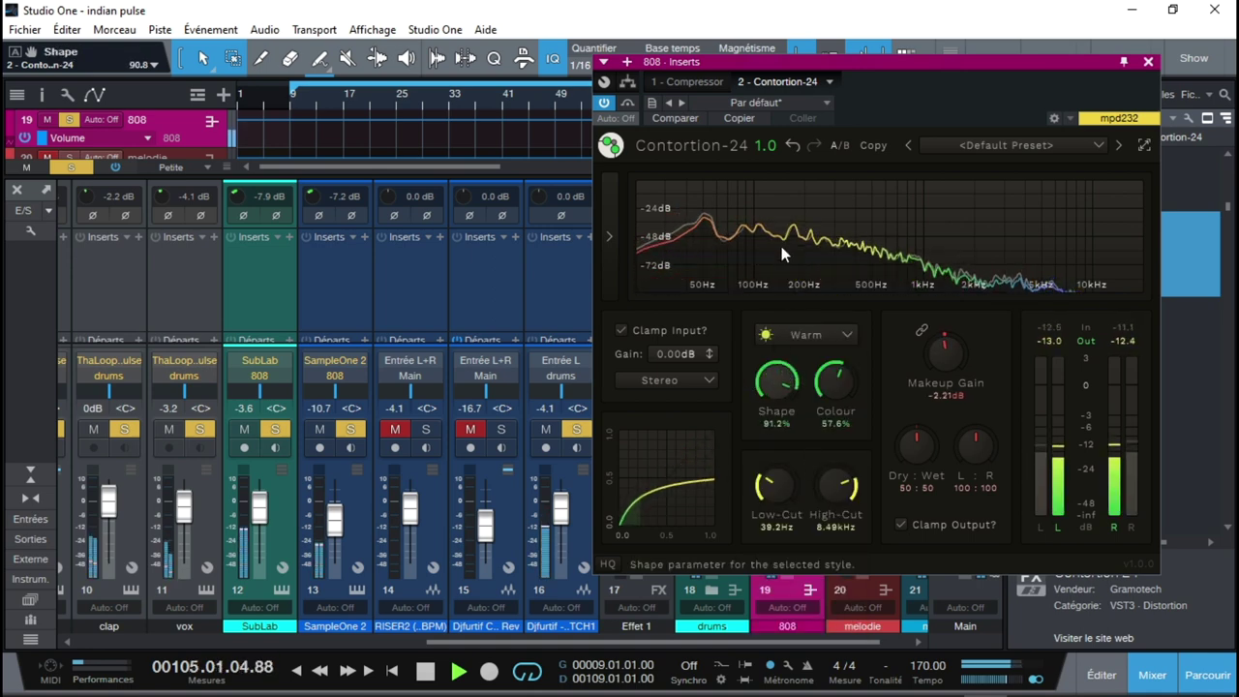
left_click_drag(830, 386, 833, 348)
- Set the Warm effect's Low-Cut to 20.0 Hz, High-Cut to 3.51 kHz and Dry:Wet to 55:45
left_click_drag(791, 466, 799, 534)
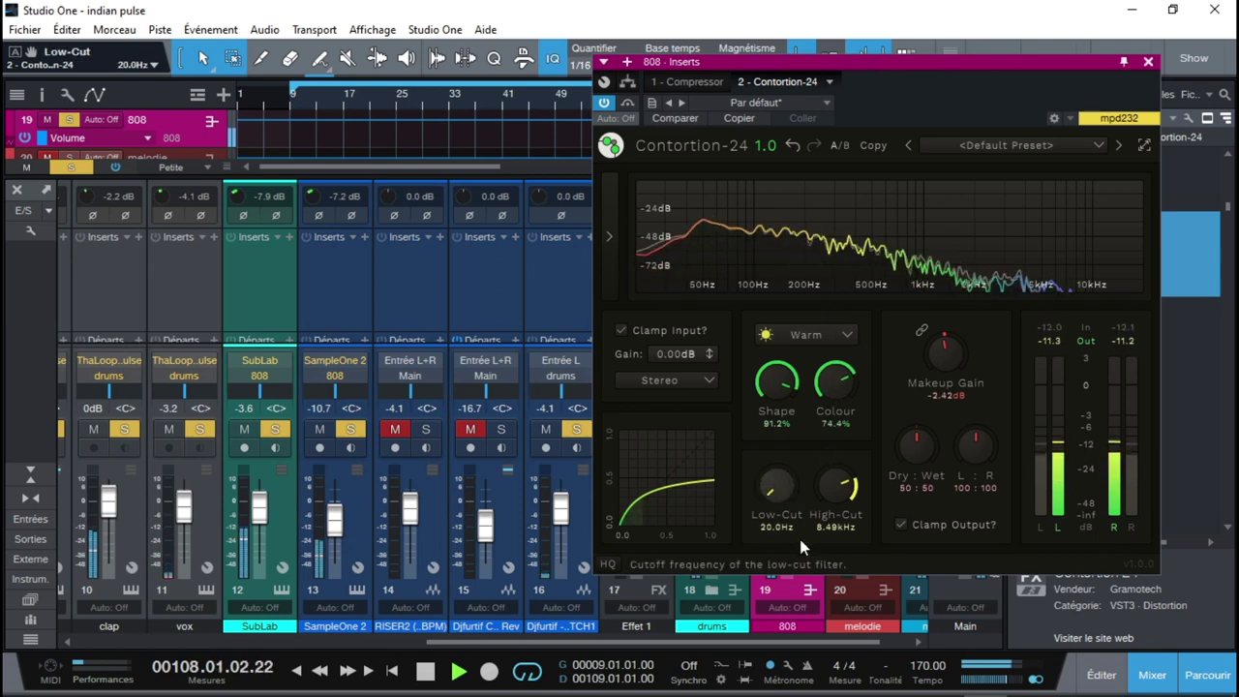
left_click_drag(838, 484, 846, 541)
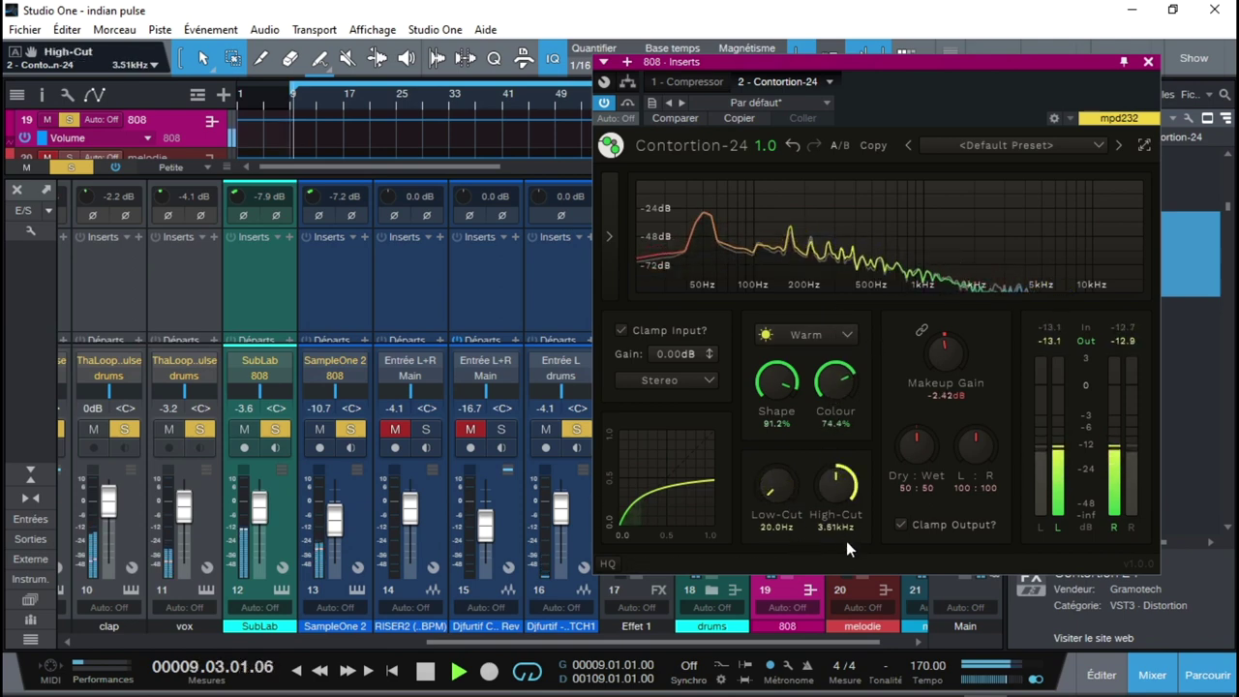
mouse_move(915, 445)
left_mouse_down()
mouse_move(922, 293)
mouse_move(922, 461)
left_mouse_up()
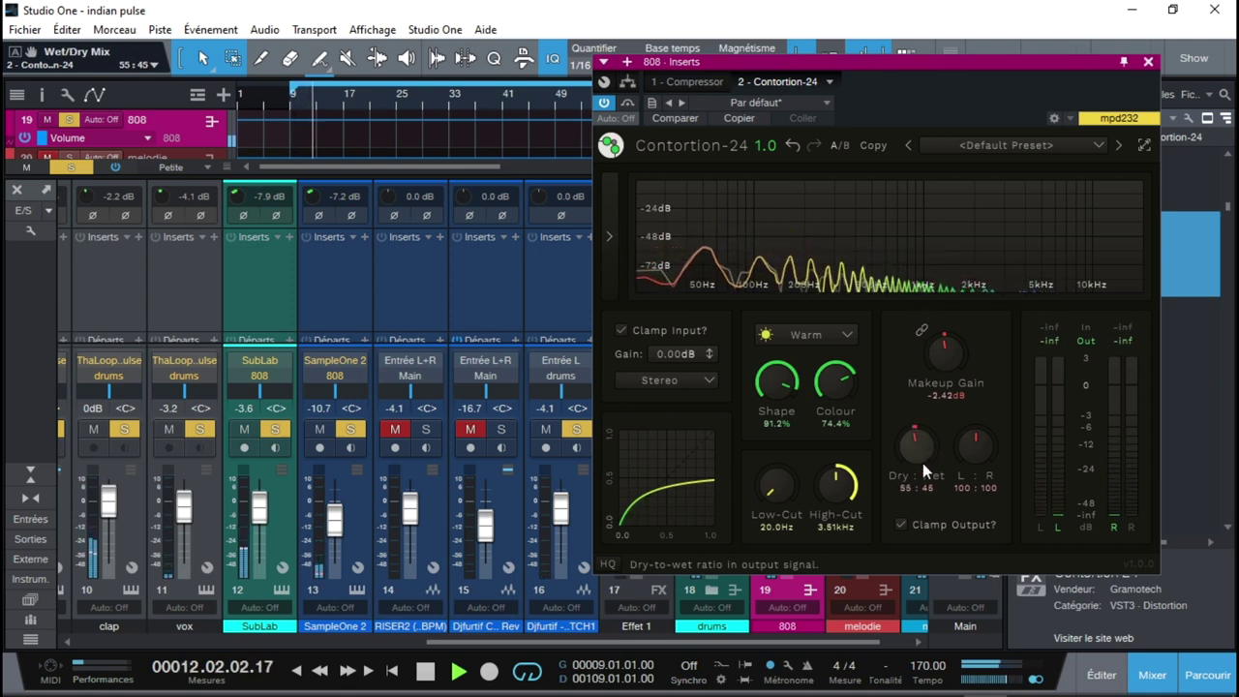
- Change the effect style to Punchy, set Low-Cut to 24.3 Hz, and try a fully wet mix before setting Dry:Wet to 55:45
left_click(829, 336)
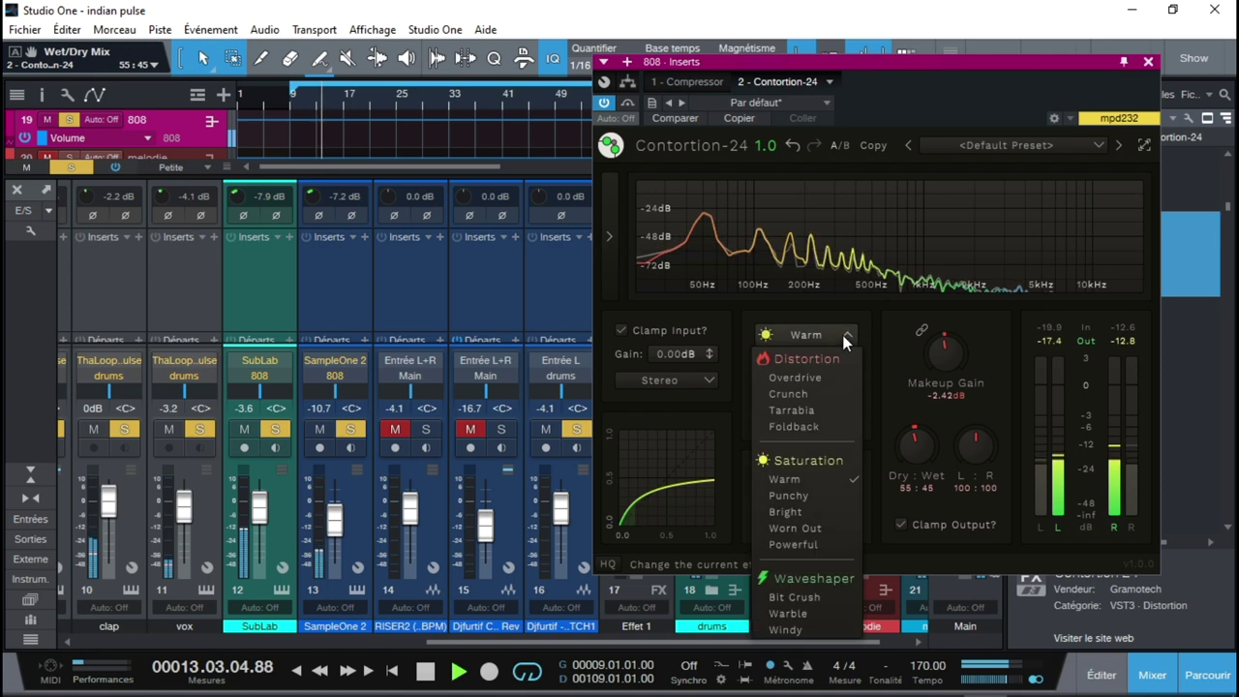
left_click(802, 497)
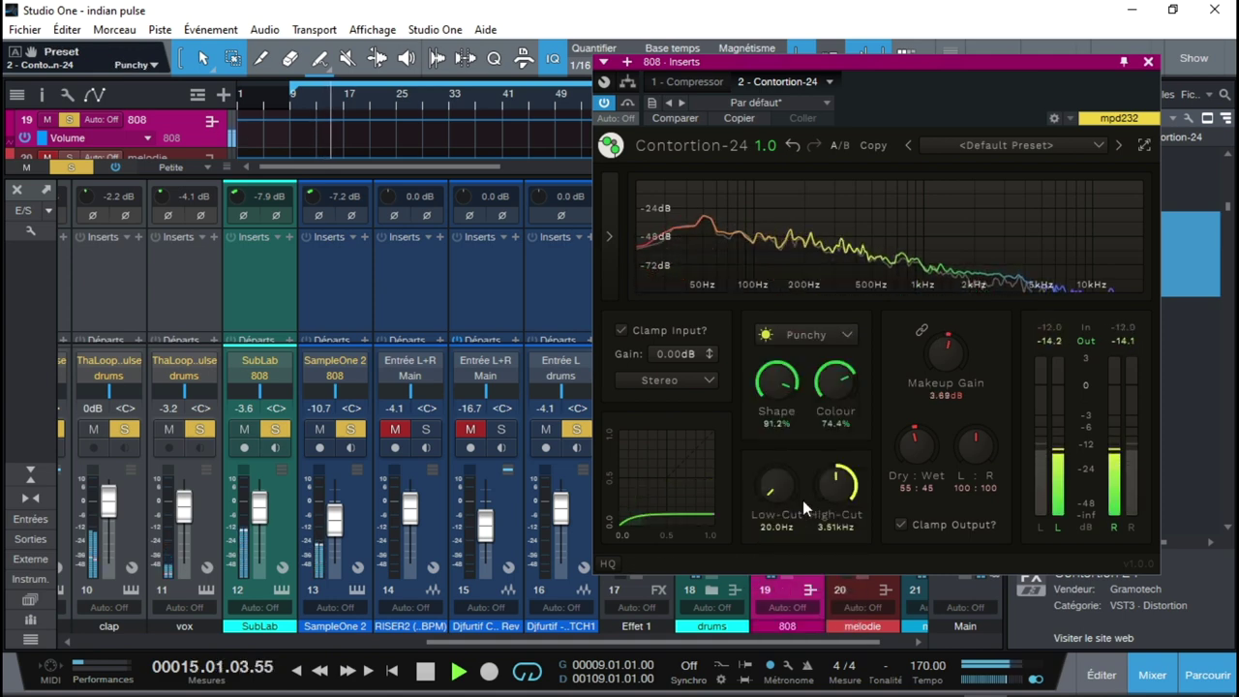
left_click_drag(779, 459, 780, 465)
left_click_drag(910, 451, 923, 297)
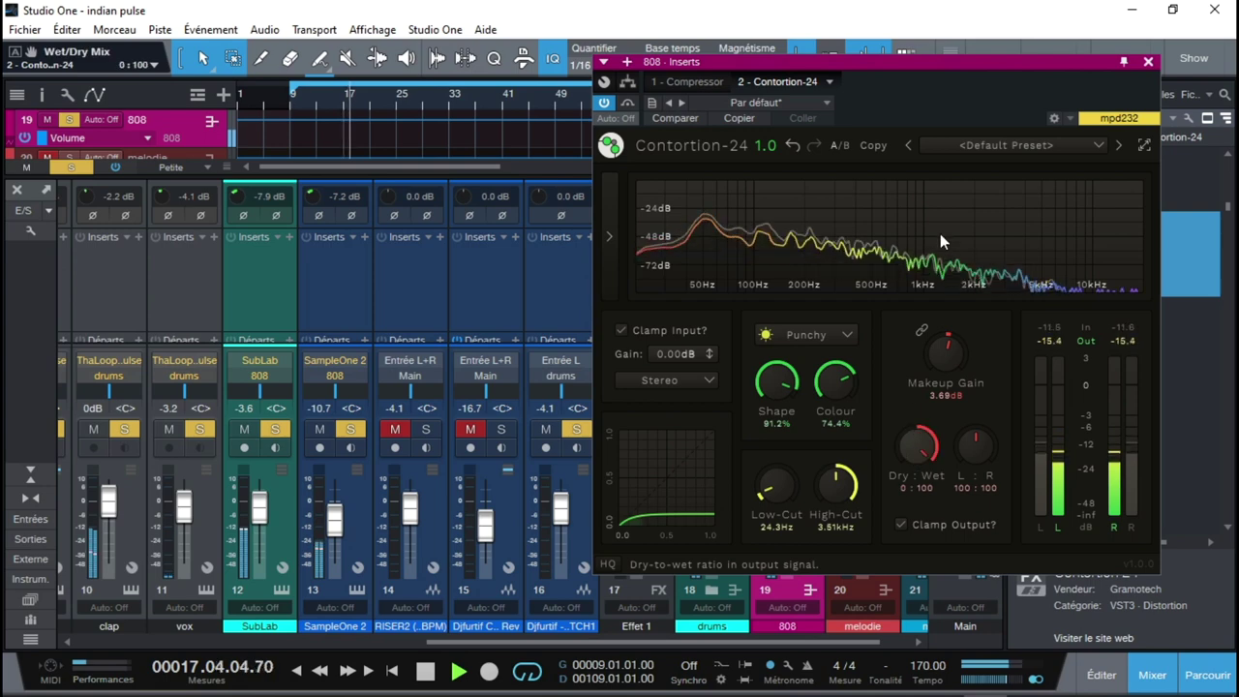
left_click_drag(918, 448, 918, 566)
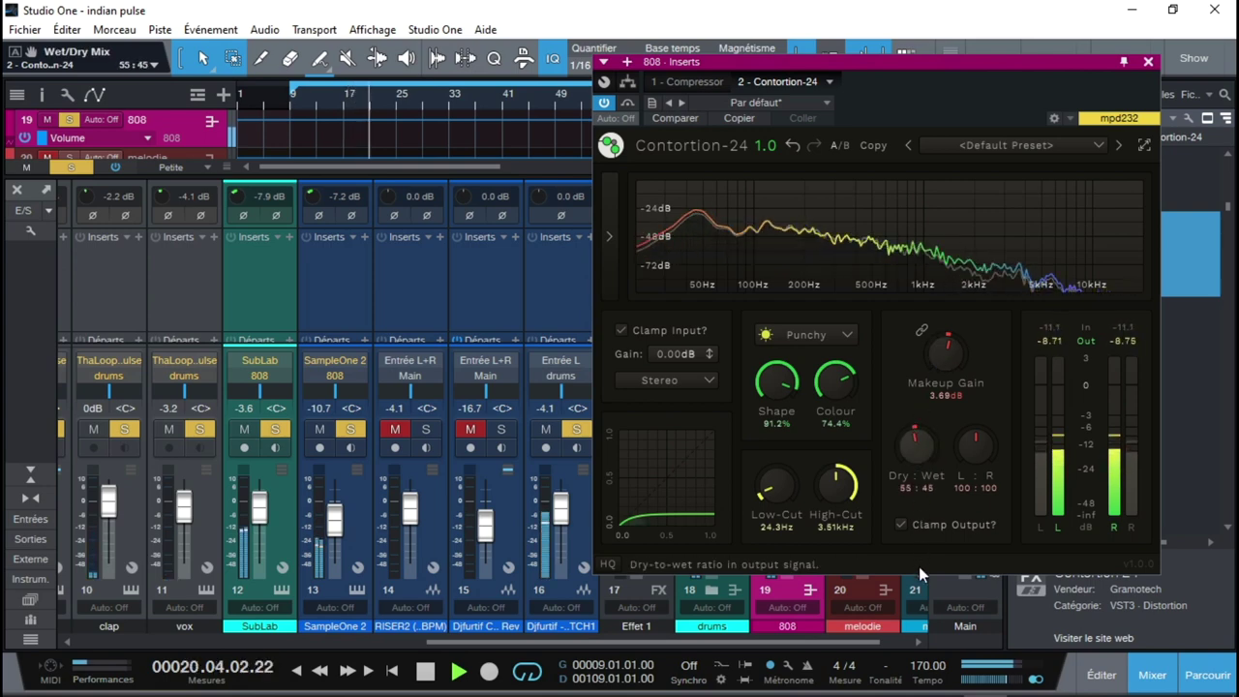
- Set Makeup Gain to 5.71 dB and L:R to 100:99, and switch the spectrum display to the input and output waveforms
left_click_drag(946, 354, 947, 334)
left_click_drag(974, 447, 955, 424)
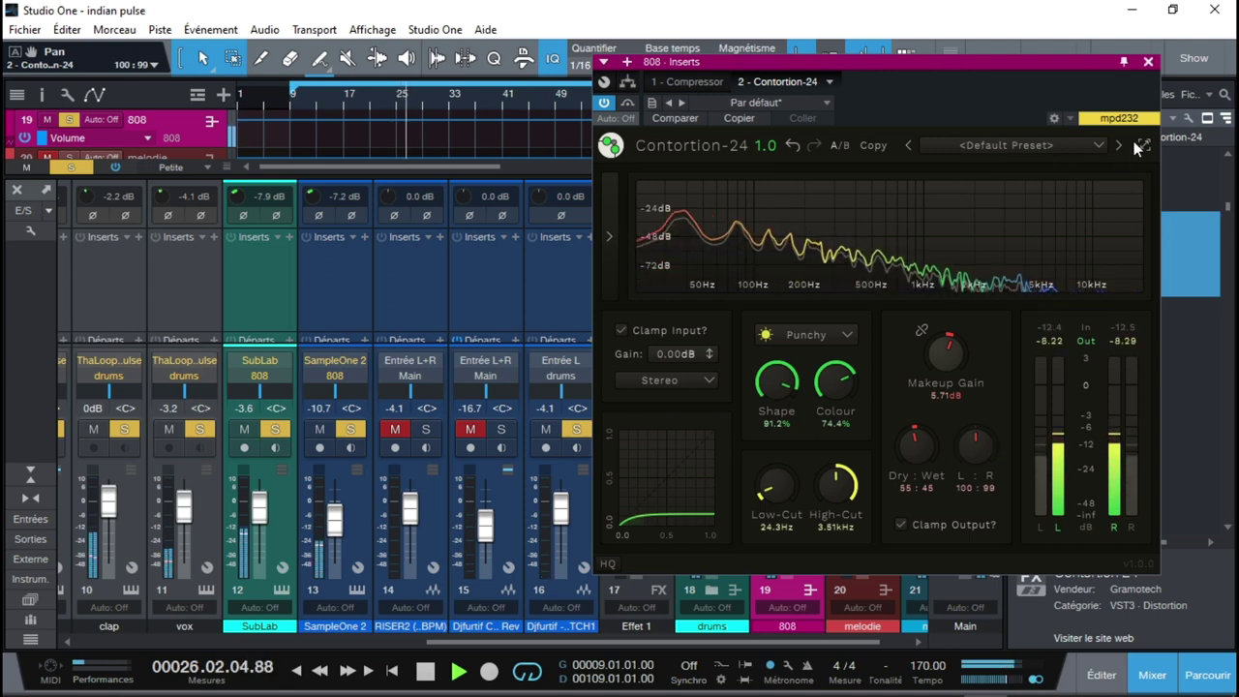
left_click(609, 232)
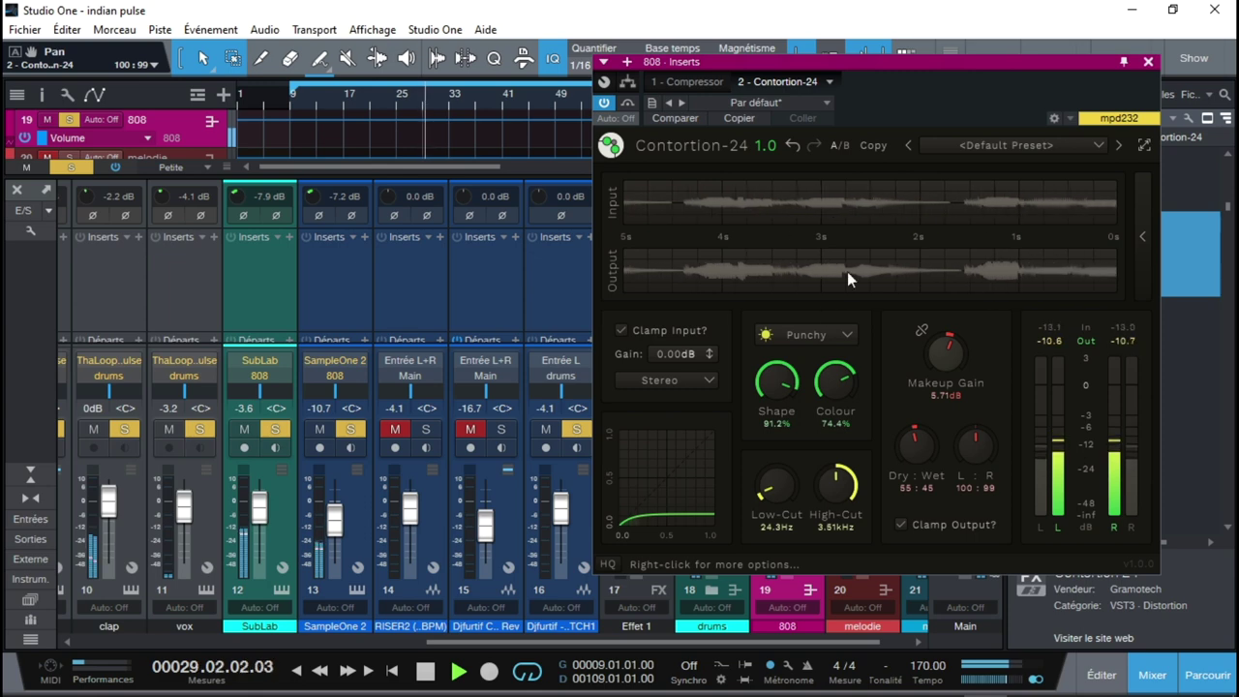
- Try the 808's Punchy style with Shape at 100%, and set Shape to 58.4% and Colour to 0.00%
left_click_drag(777, 382, 784, 339)
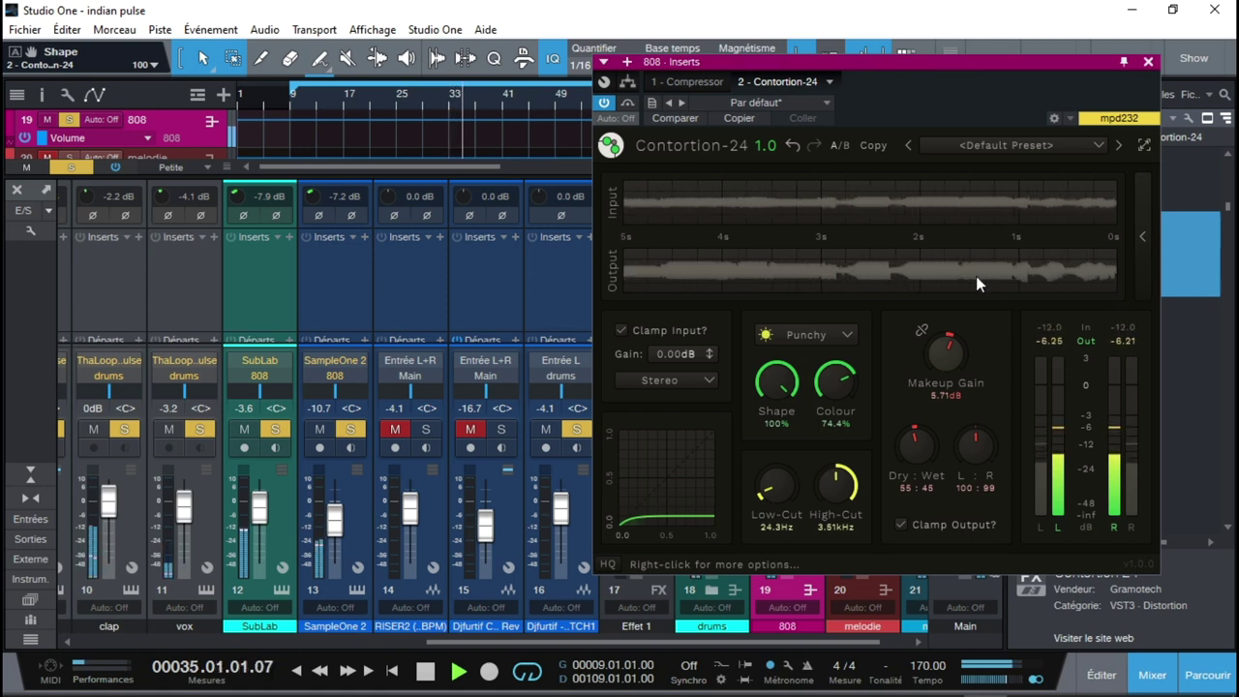
left_click_drag(849, 389, 850, 571)
left_click_drag(776, 384, 773, 591)
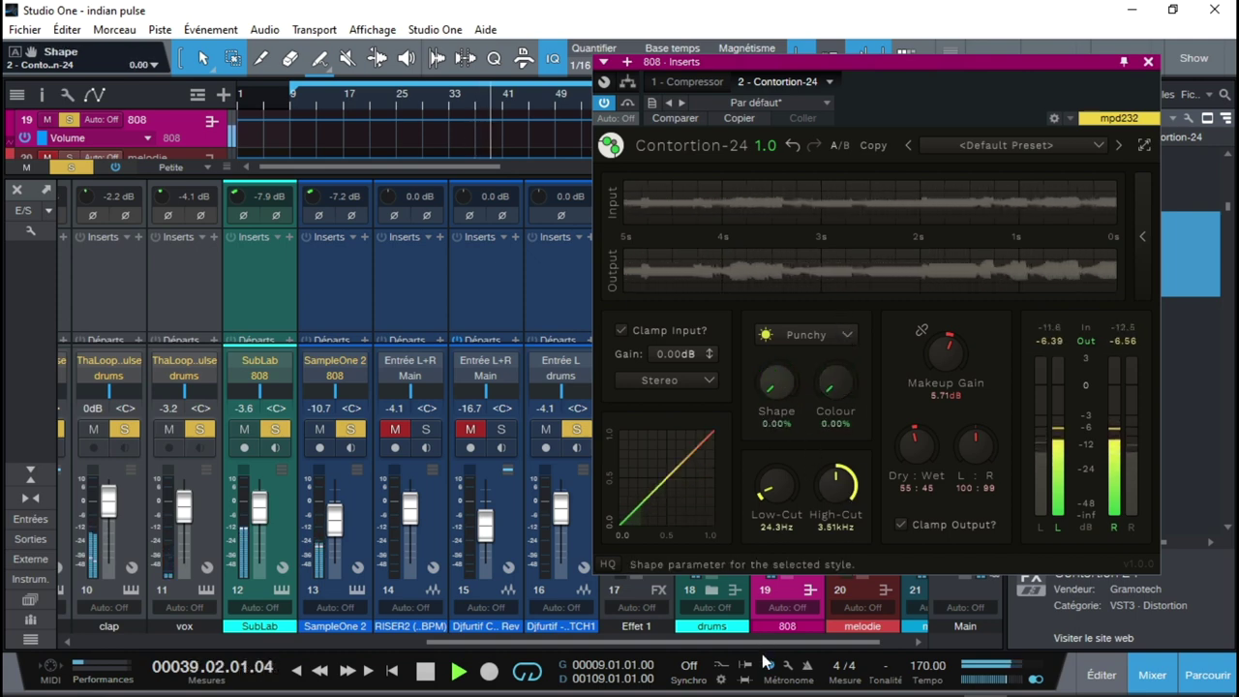
left_click_drag(765, 666, 774, 461)
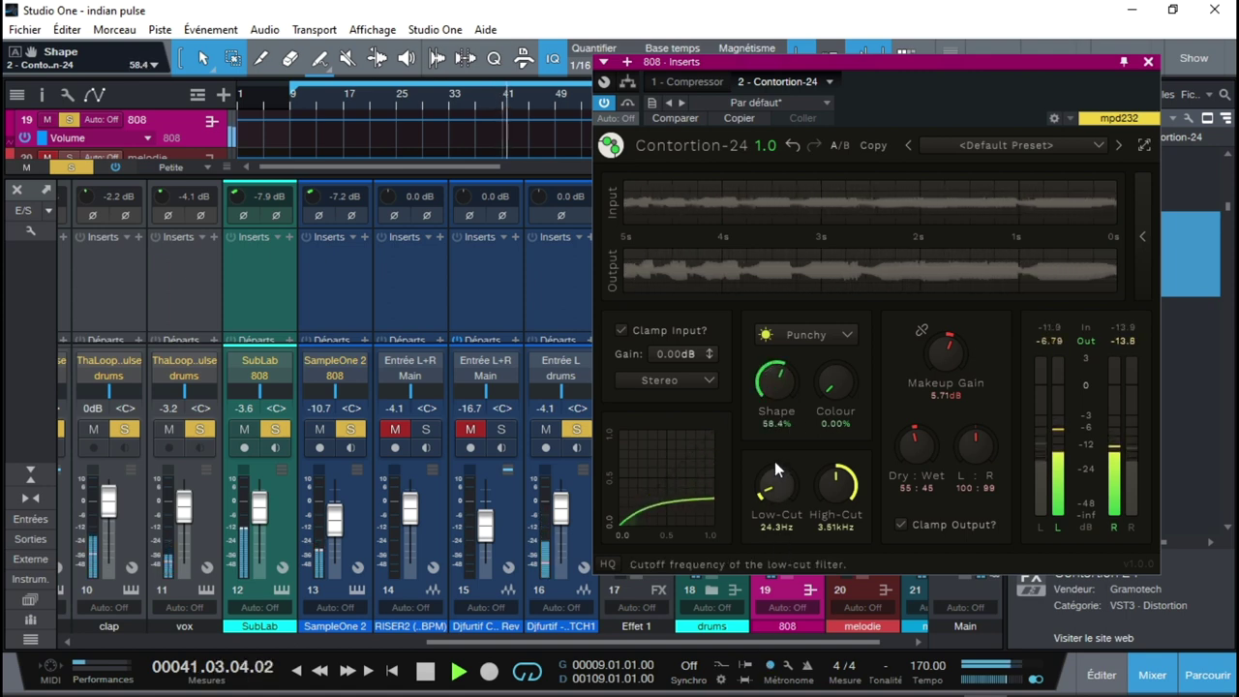
- Change the effect style to Worn Out, set Colour to 49.6%, and raise Shape to 90.0% and 100%
left_click(836, 337)
left_click(801, 529)
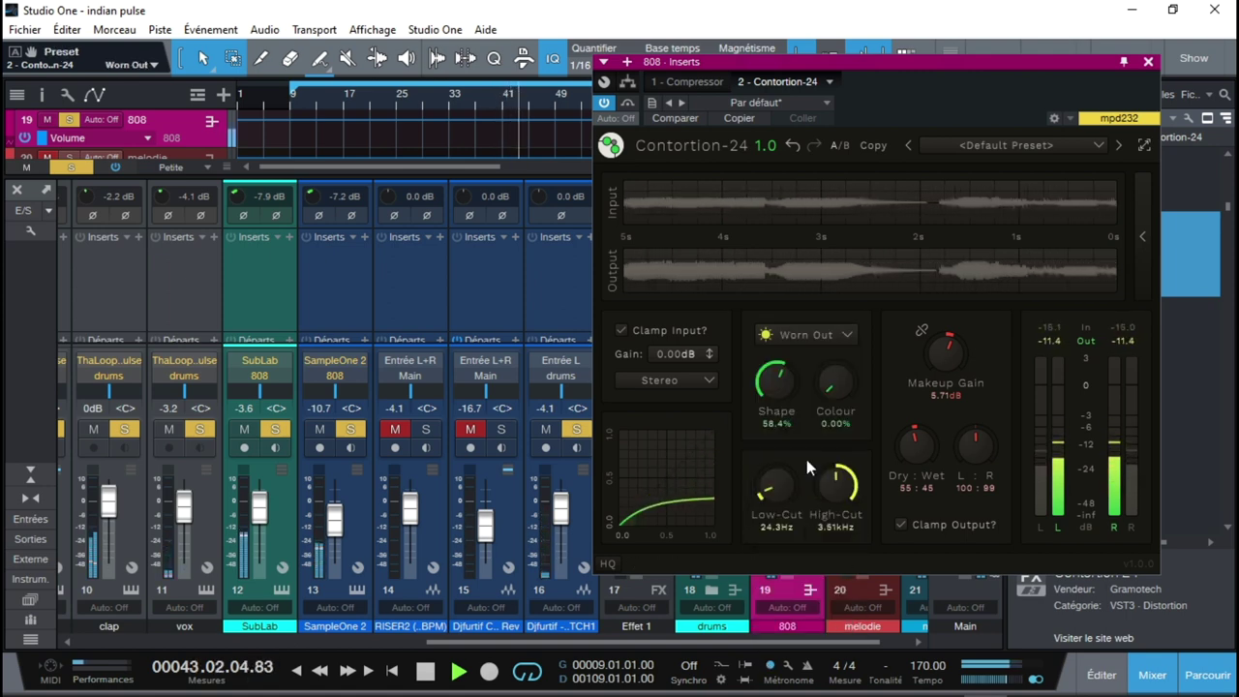
left_click_drag(777, 383, 777, 358)
left_click_drag(836, 386, 841, 277)
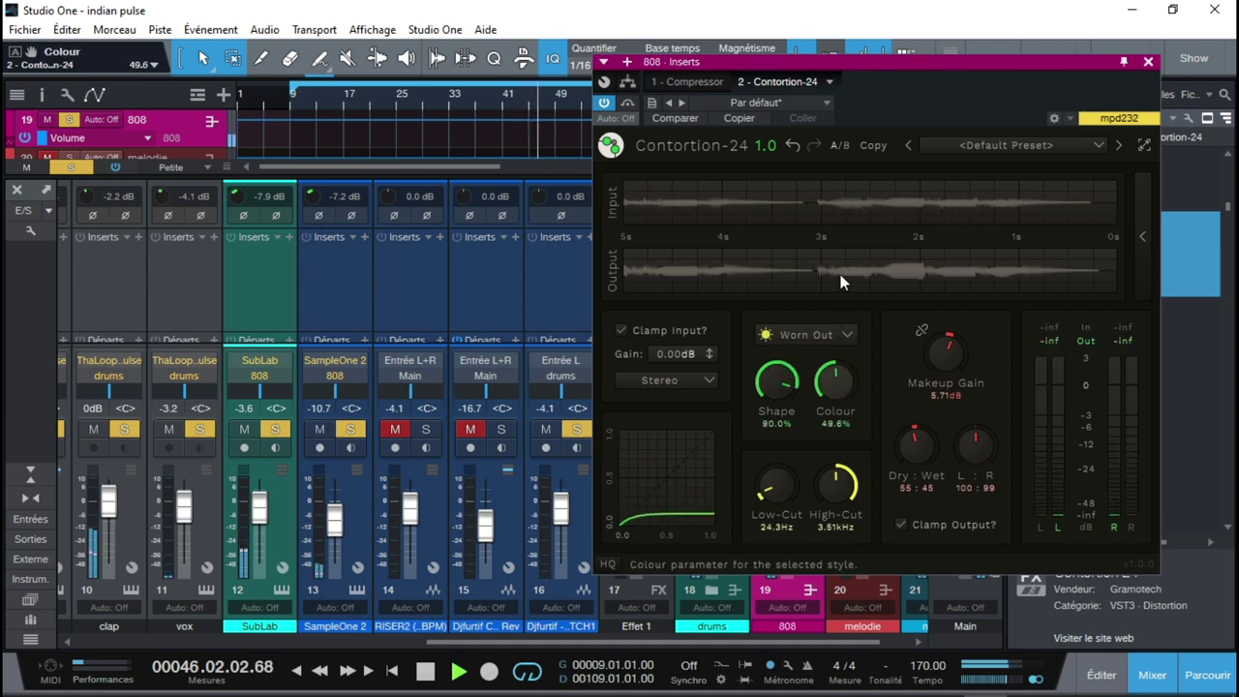
left_click_drag(776, 382, 777, 333)
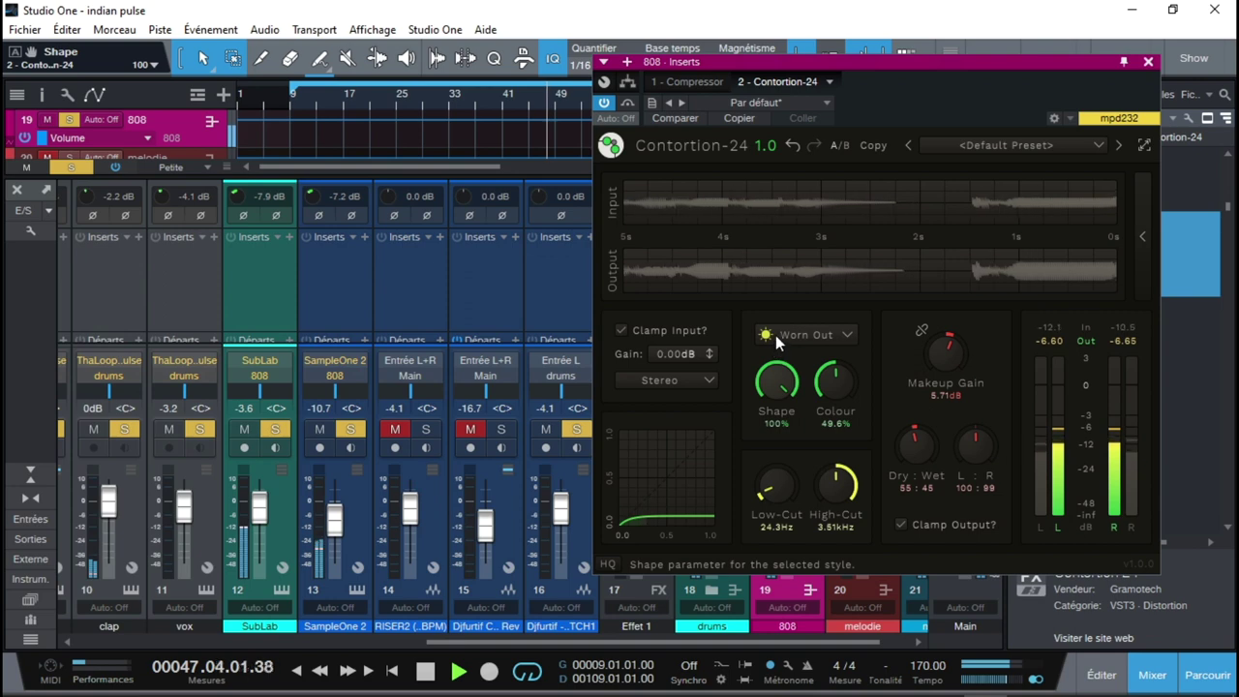
- Try the Foldback style with Shape 40.0%, Colour 23.6%, High-Cut 13.6 kHz and Dry:Wet 69:31, stop playback and close Contortion-24
left_click(808, 331)
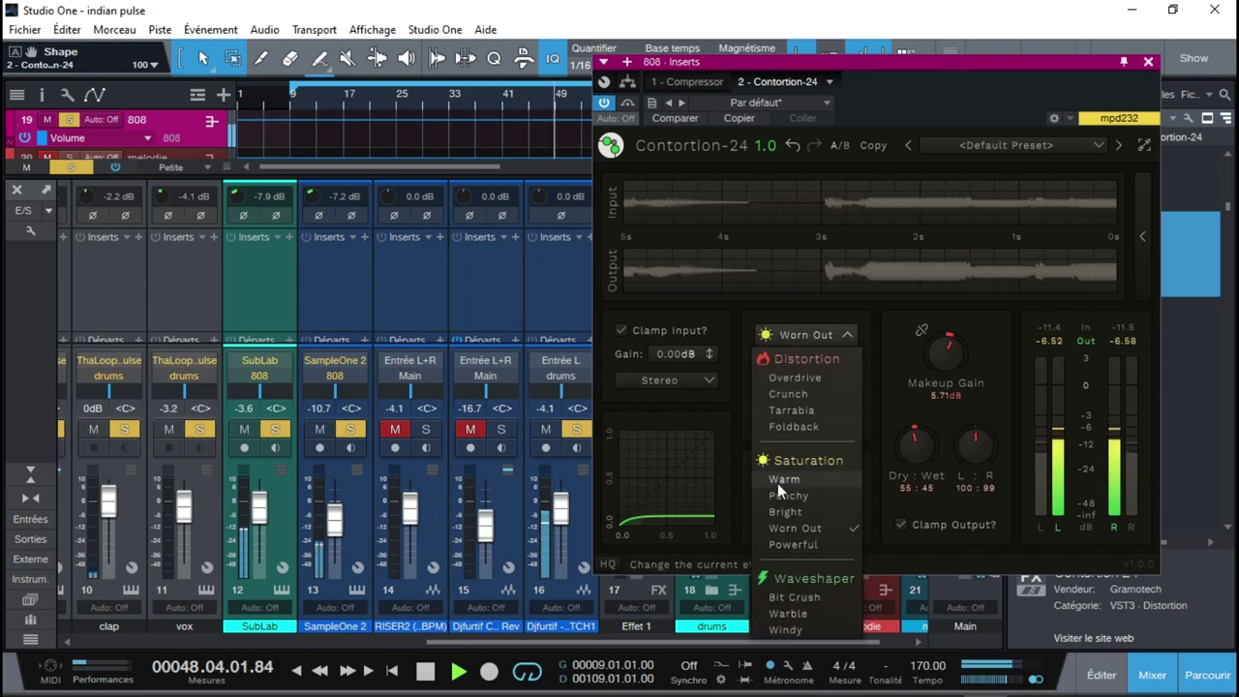
left_click(794, 427)
left_click_drag(783, 390, 775, 523)
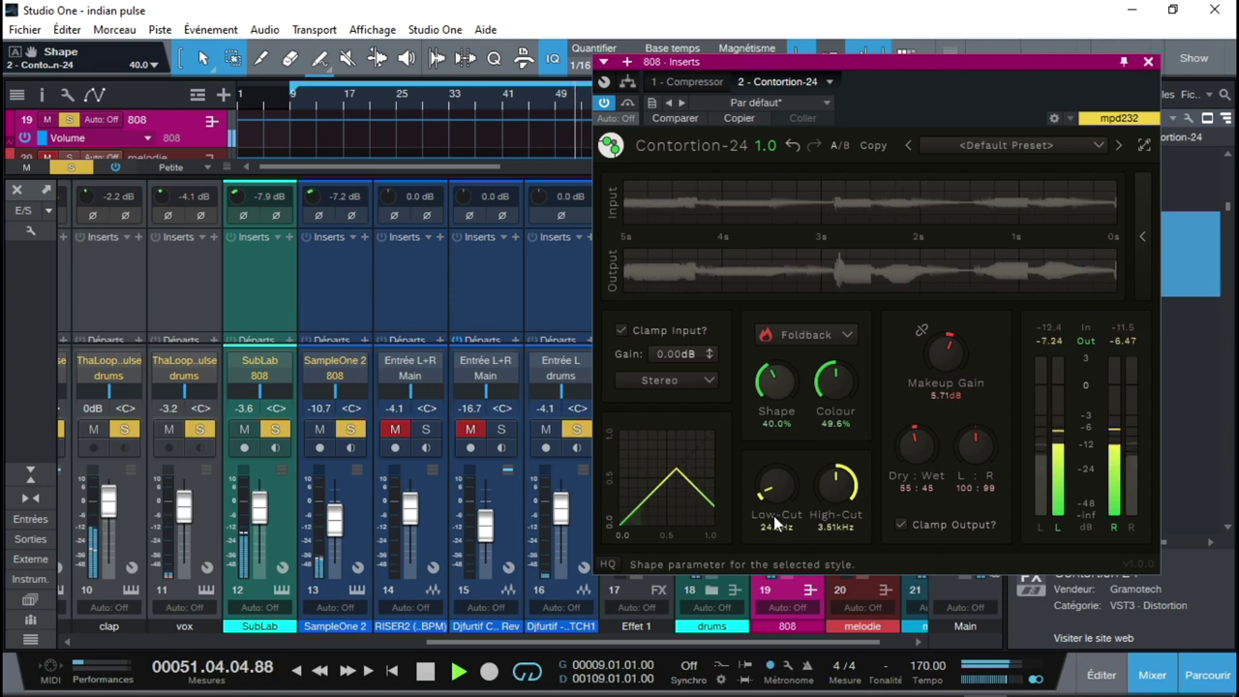
left_click_drag(837, 387, 829, 444)
left_click_drag(832, 501, 822, 411)
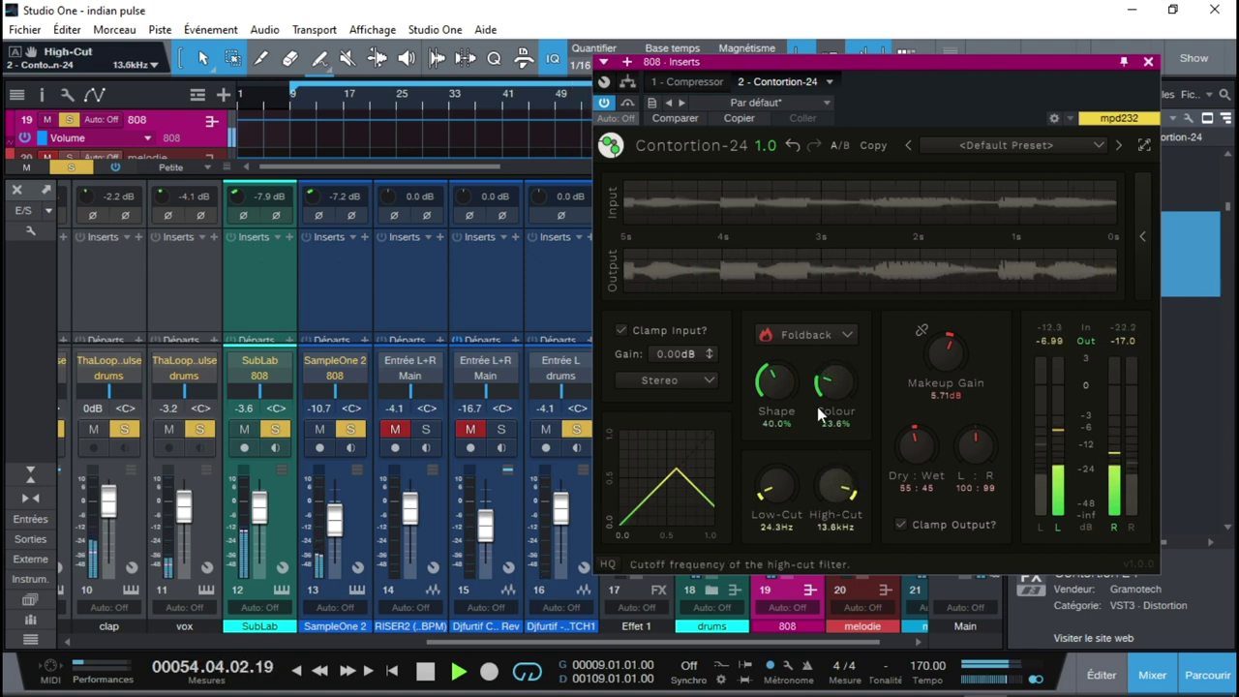
left_click_drag(907, 453, 917, 492)
key("space")
left_click(1148, 63)
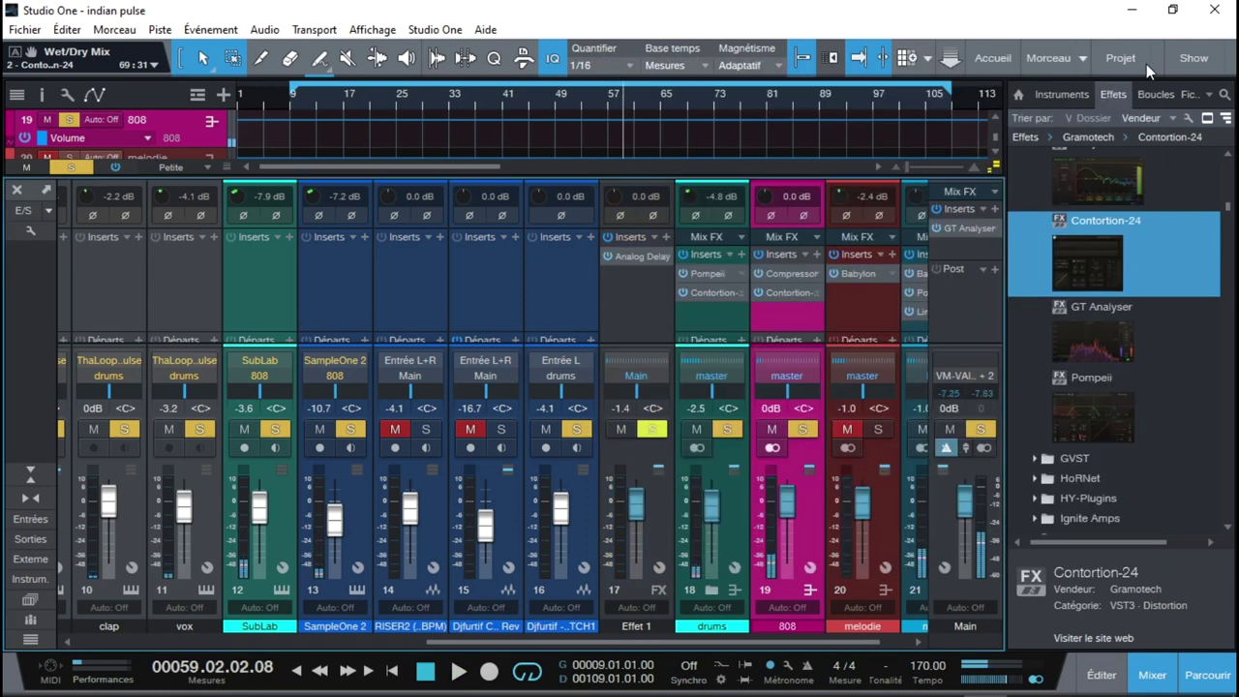
- Remove Babylon from the melodie bus and undo the removal
right_click(866, 272)
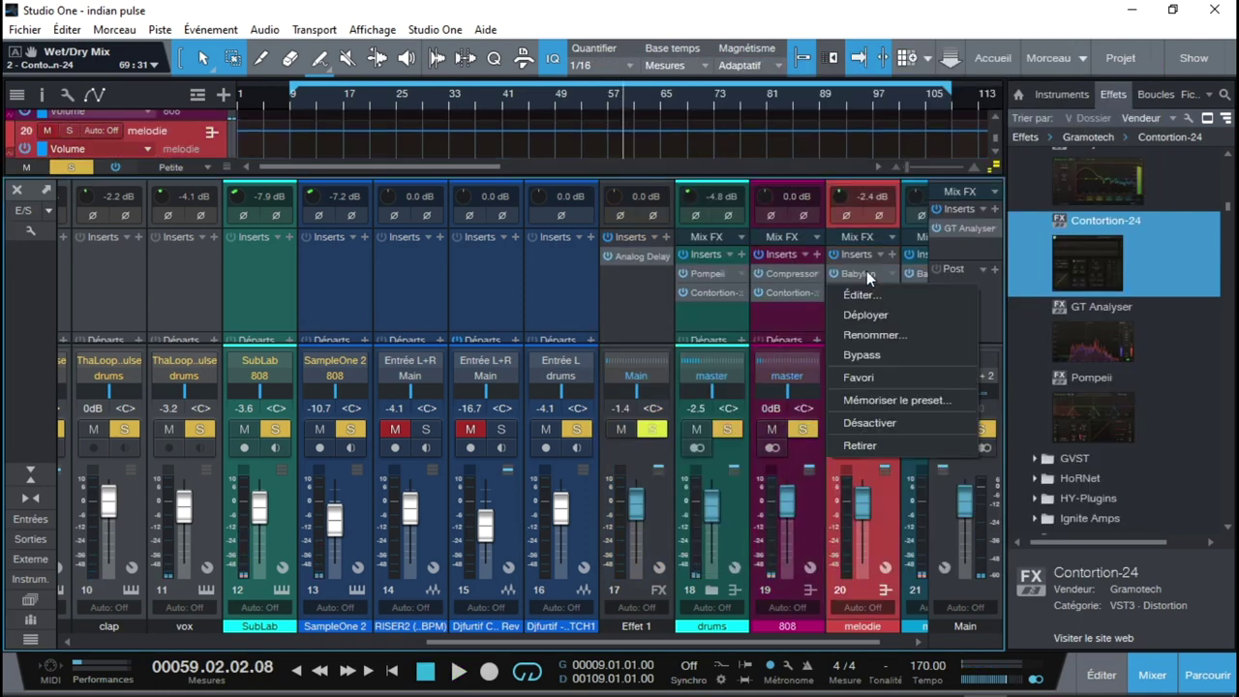
left_click(865, 444)
key("space")
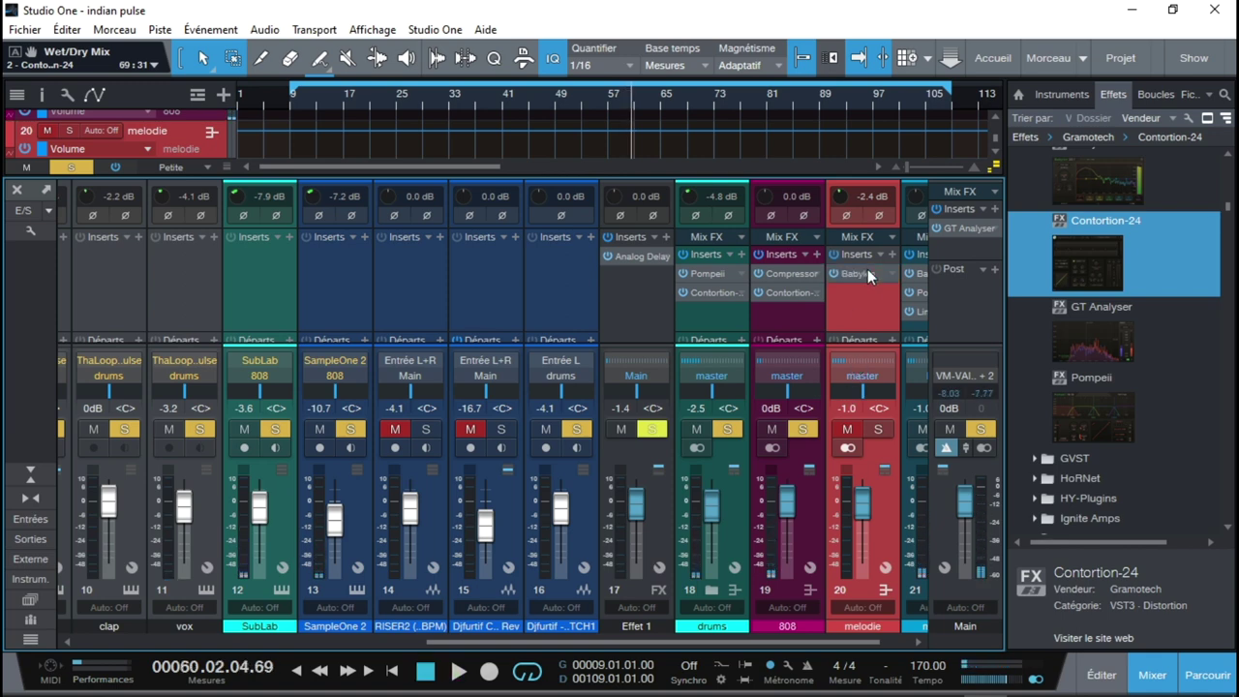
key("ctrl+z")
- Remove Contortion-24 from the 808 bus and start playback
right_click(809, 290)
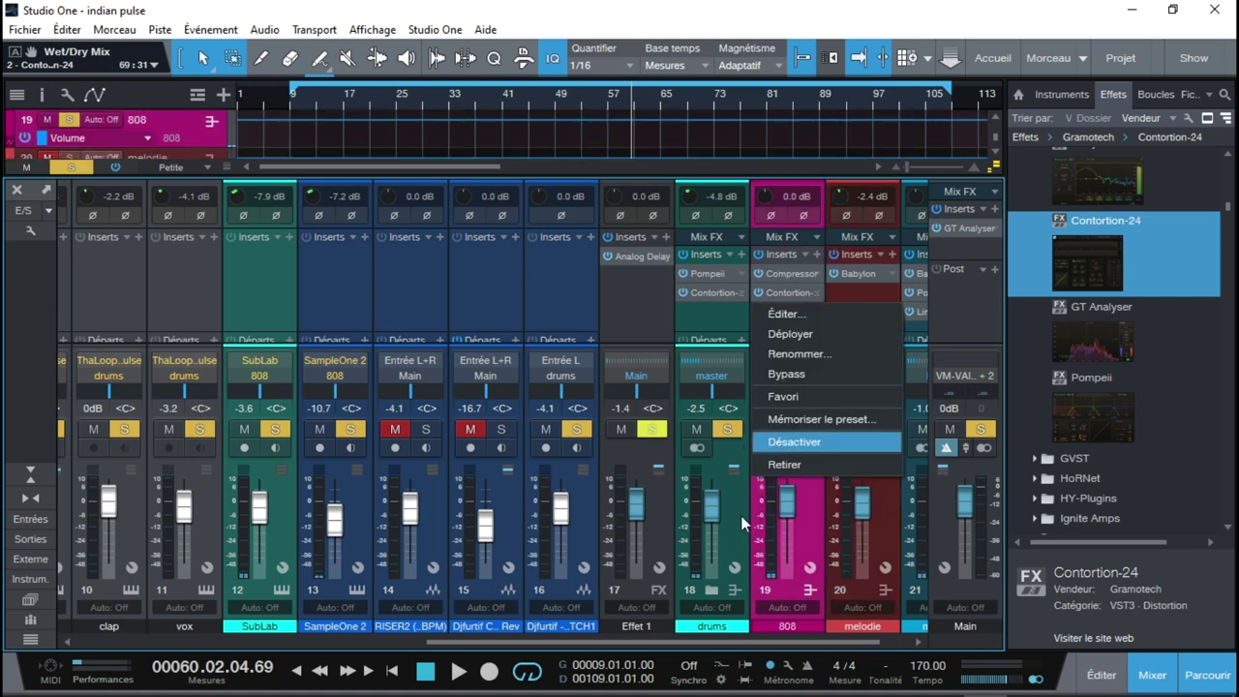
left_click(777, 465)
key("space")
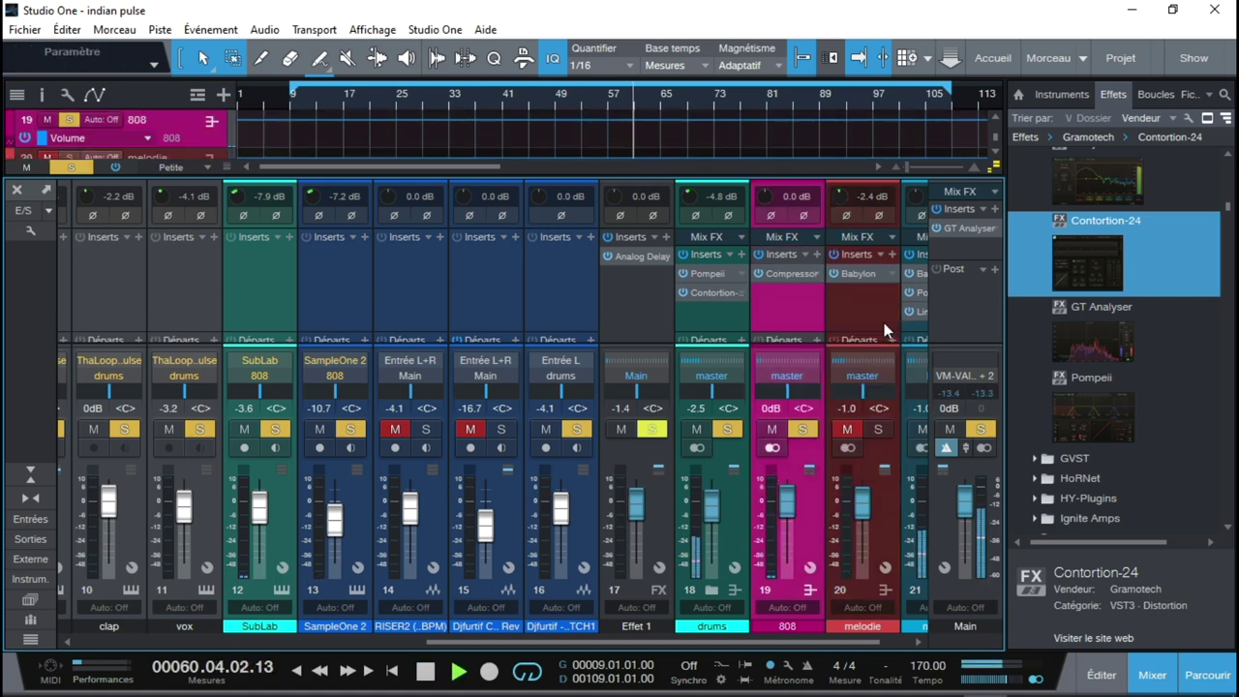
- Solo the melodie bus, listen to it with the other buses through the master, and stop playback
left_click(878, 429)
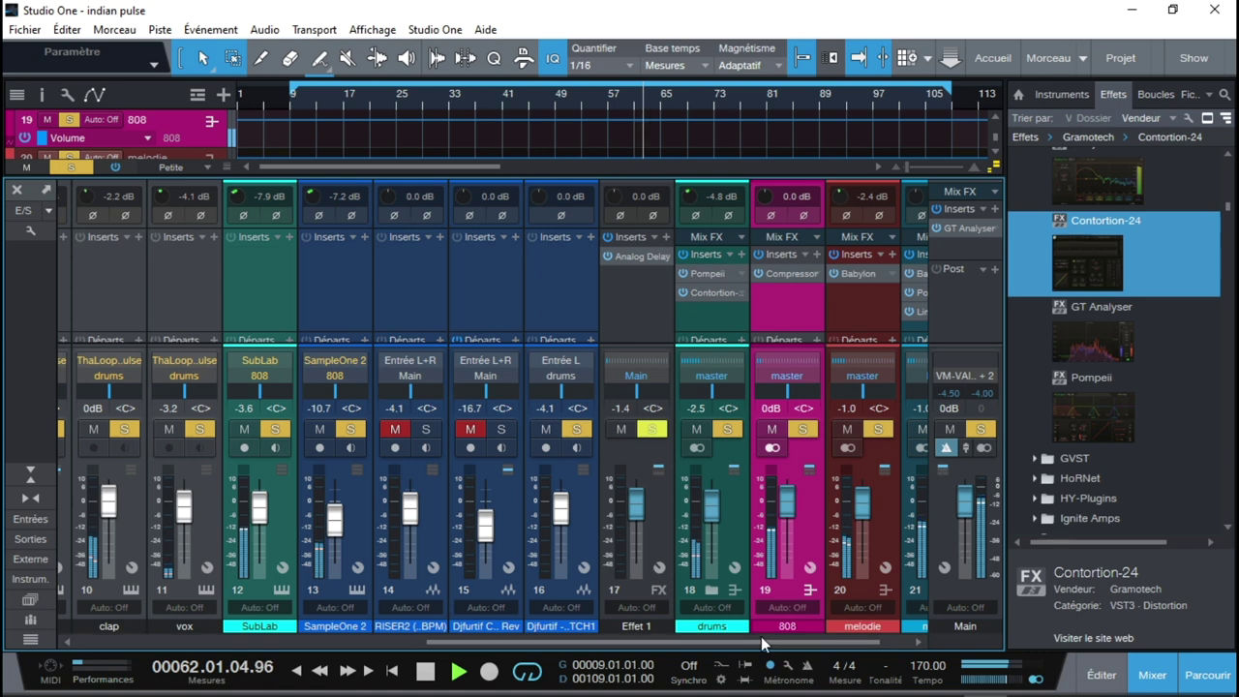
left_click_drag(747, 640, 823, 648)
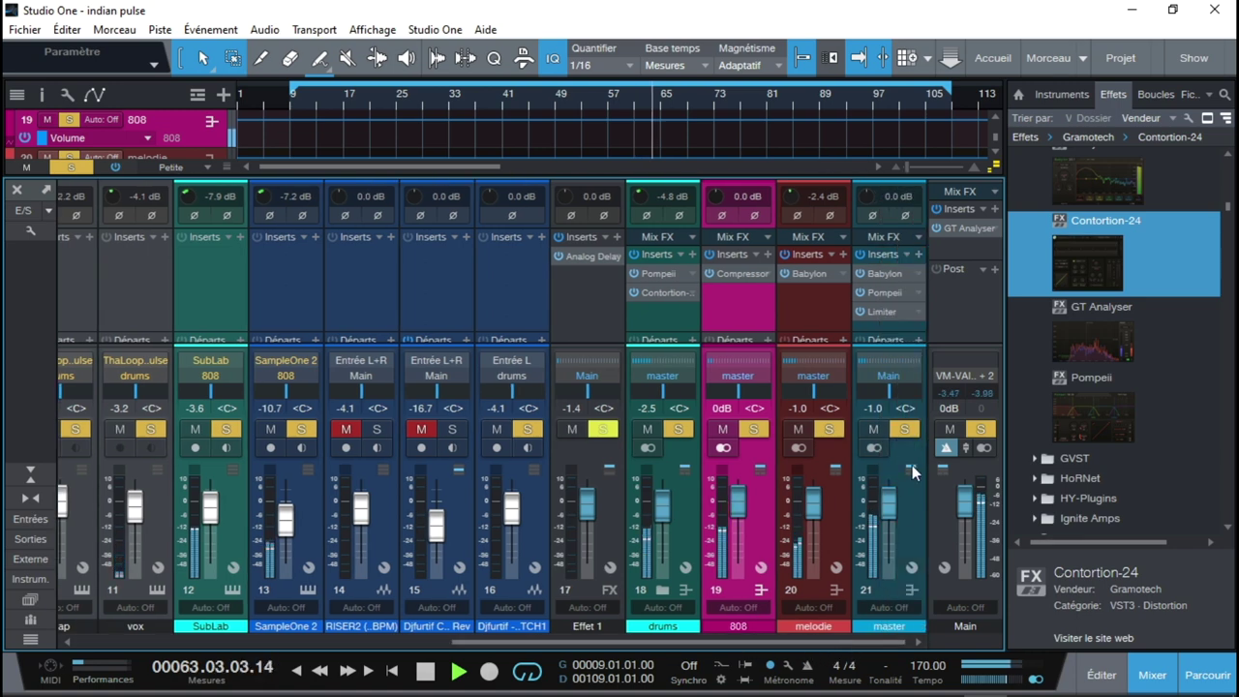
key("space")
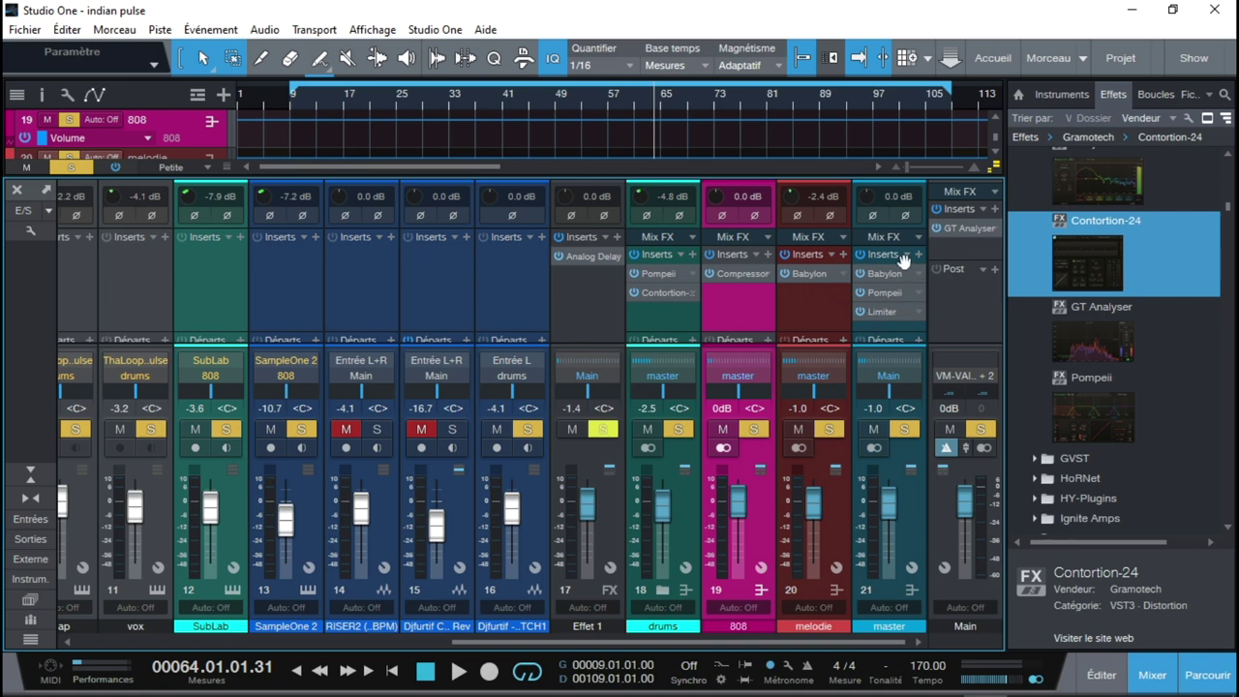
- Open the GT Analyser on the Main output and Babylon on the master bus, moving both windows clear of the master channel
left_click(961, 229)
left_click_drag(1040, 233, 521, 15)
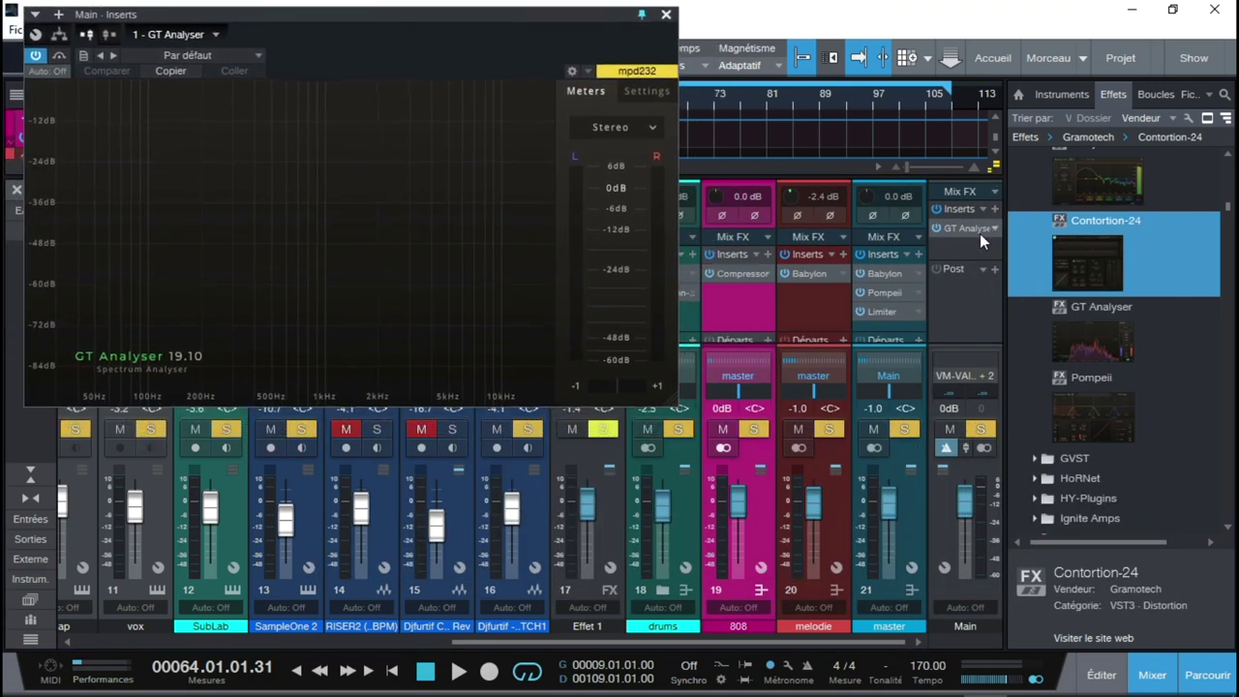
left_click(875, 273)
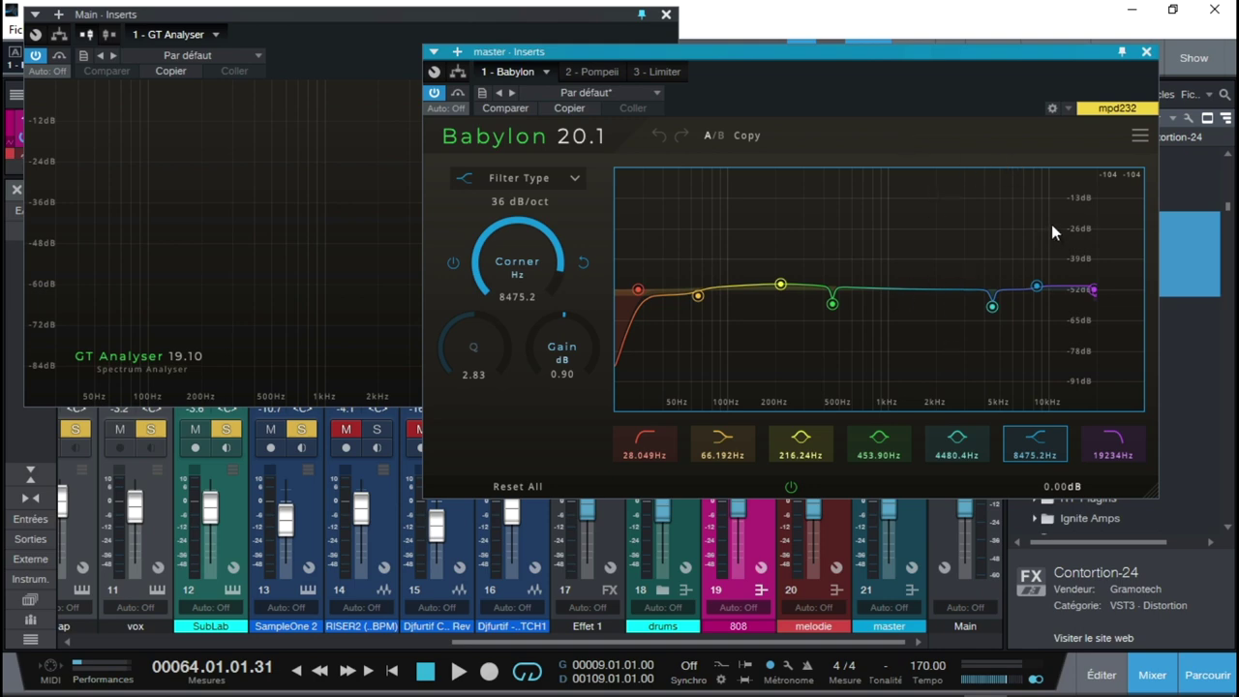
left_click_drag(1110, 43, 566, 77)
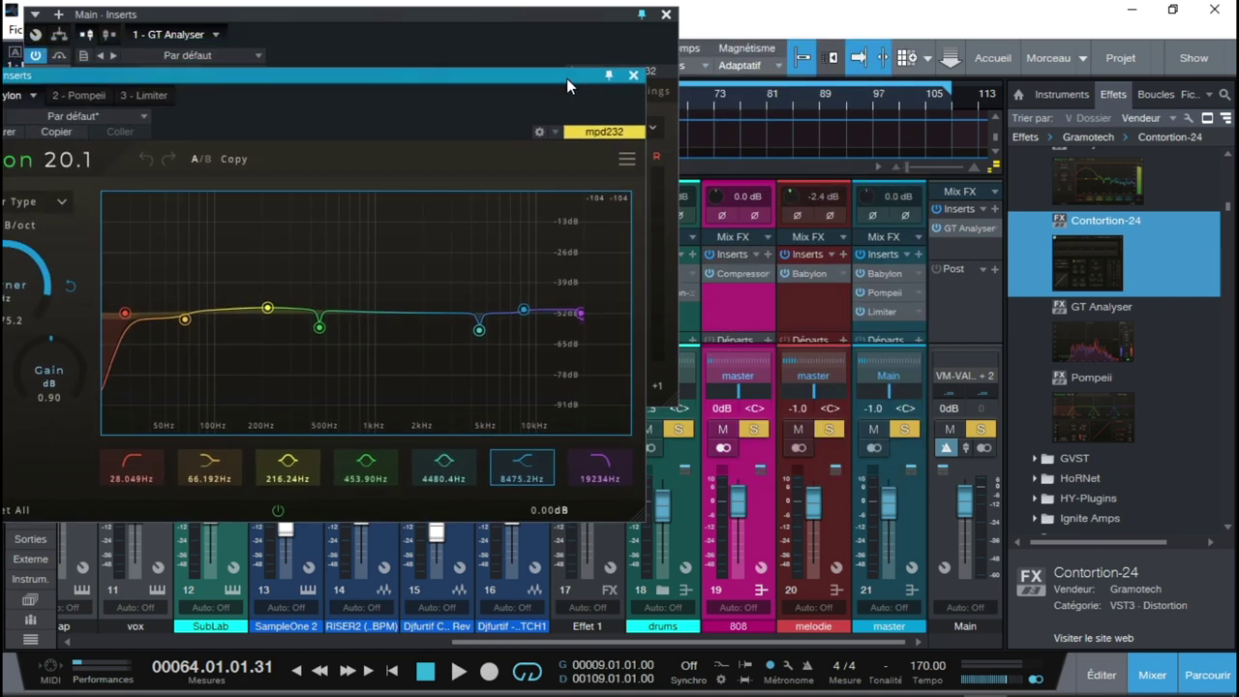
- Open Pompeii on the master bus, examine the settings of bands 1 to 3 and the Master Band, and close it
left_click(883, 292)
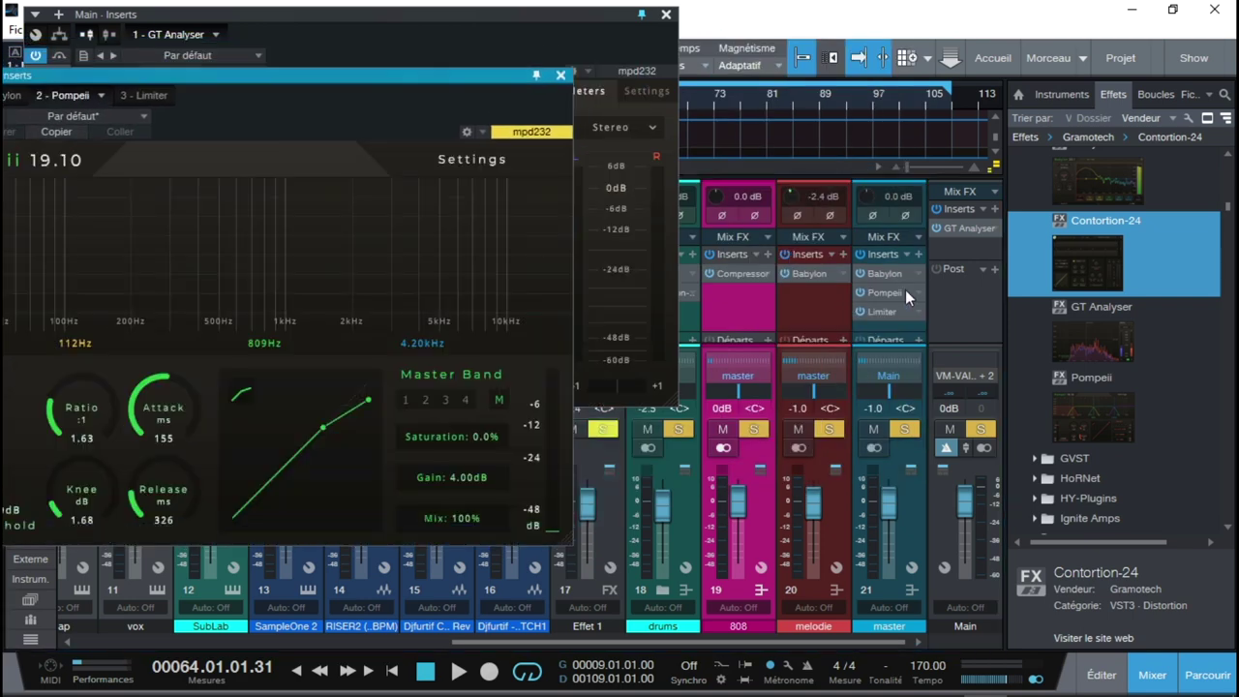
left_click_drag(506, 83, 721, 89)
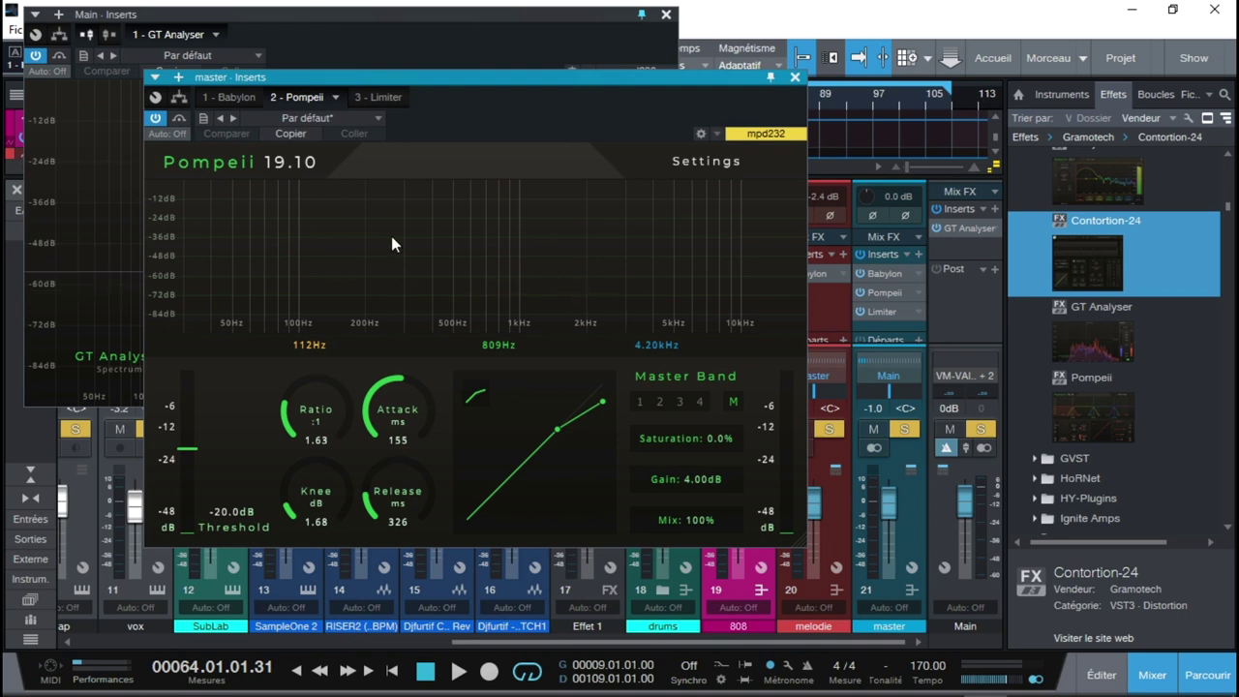
left_click(640, 401)
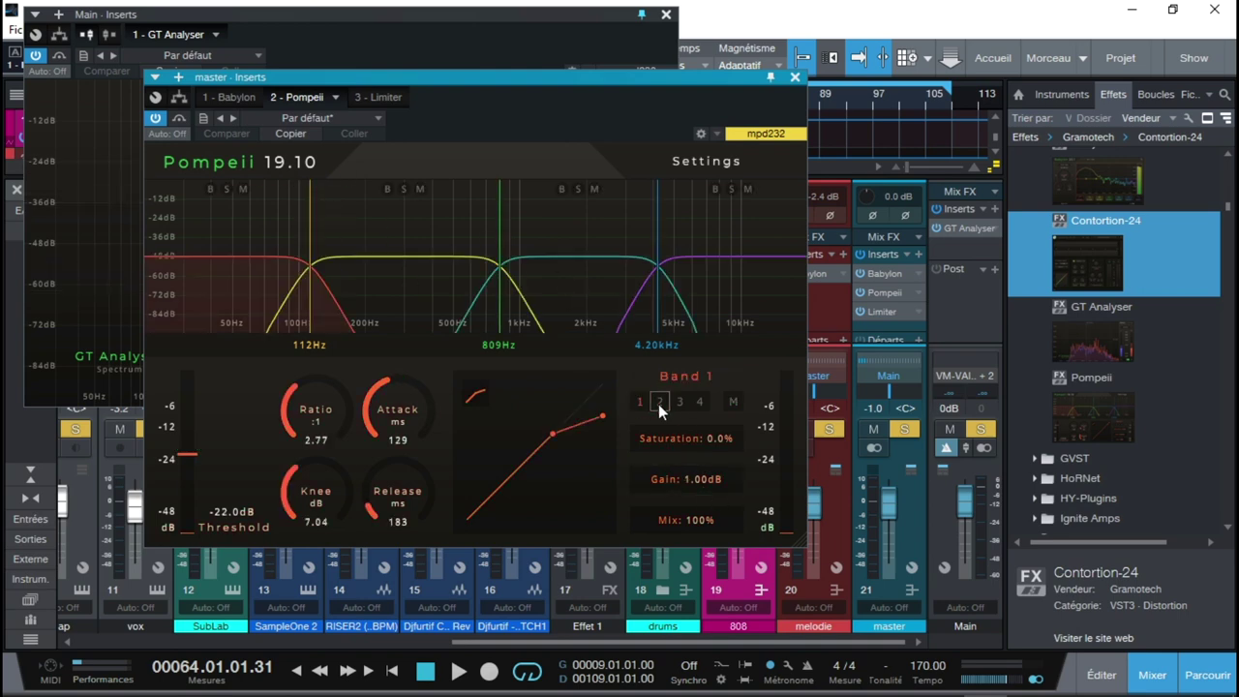
left_click(659, 403)
left_click(678, 402)
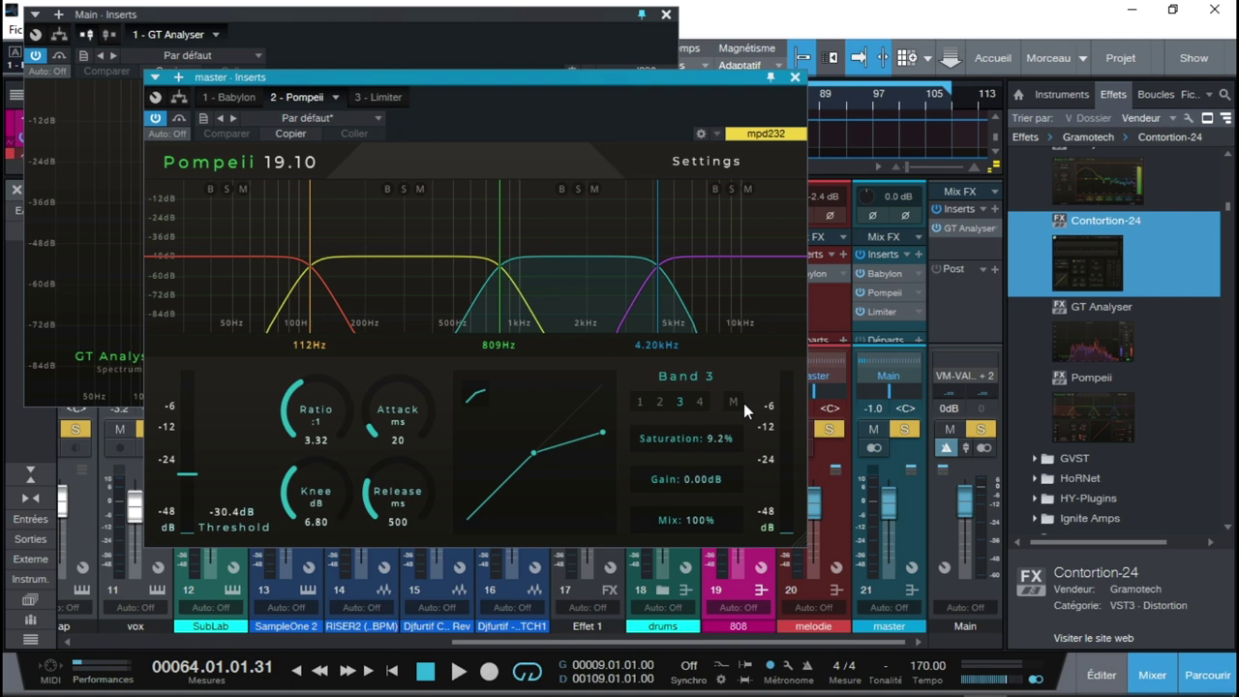
left_click(733, 402)
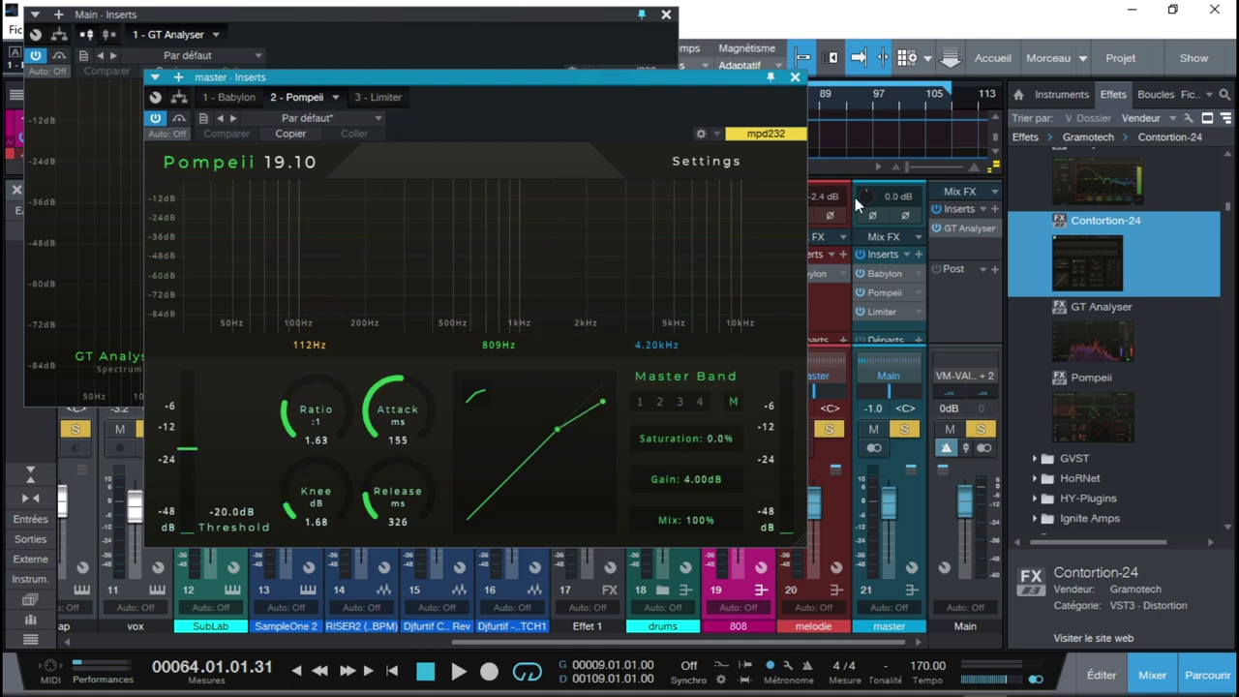
left_click(795, 77)
- Examine the Limiter settings on the master bus, close its window and start playback
left_click(883, 310)
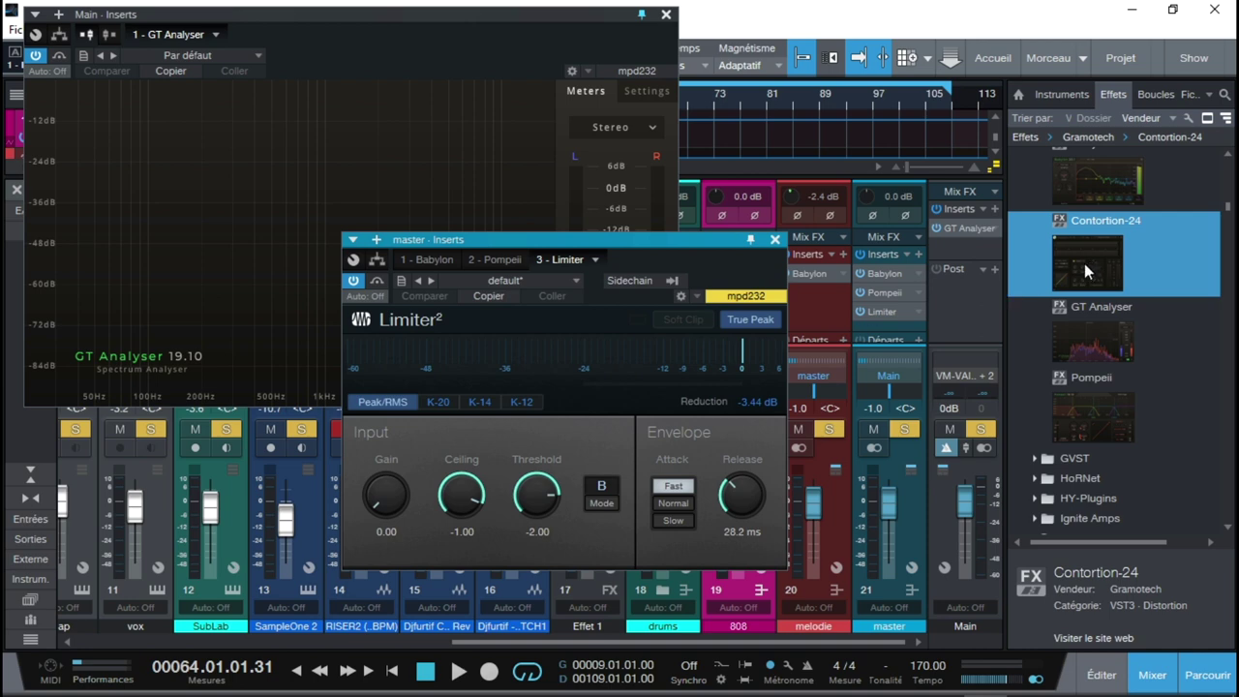
left_click(774, 240)
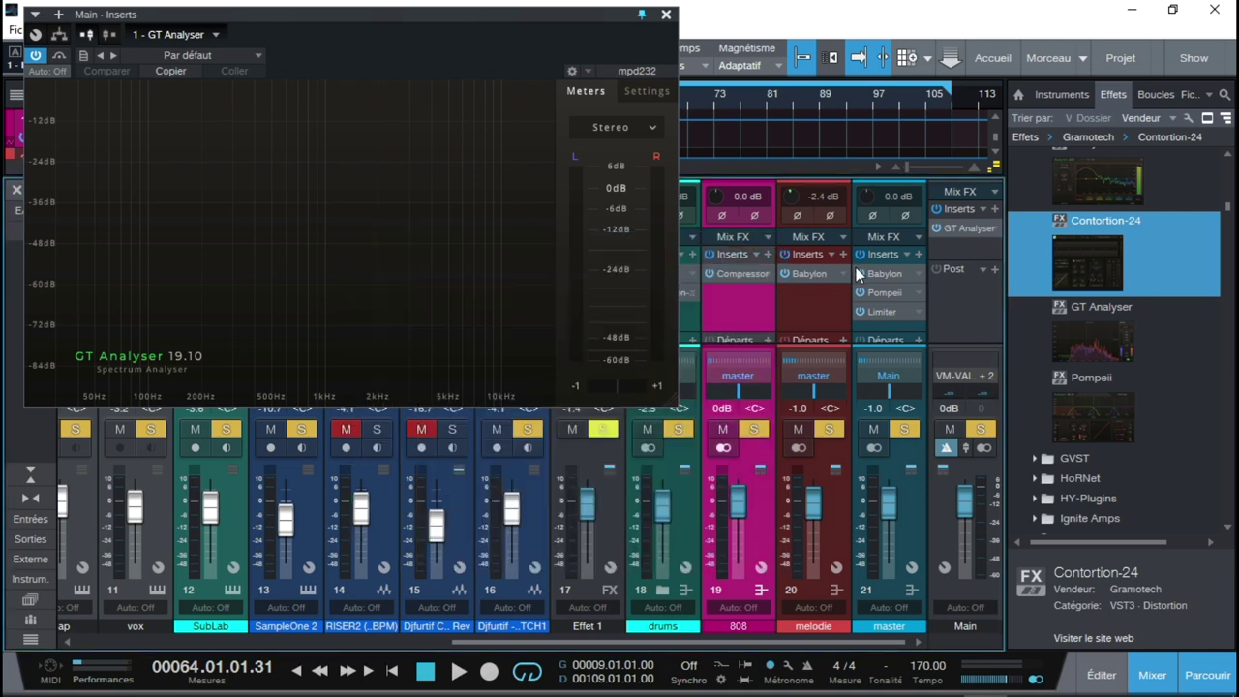
key("space")
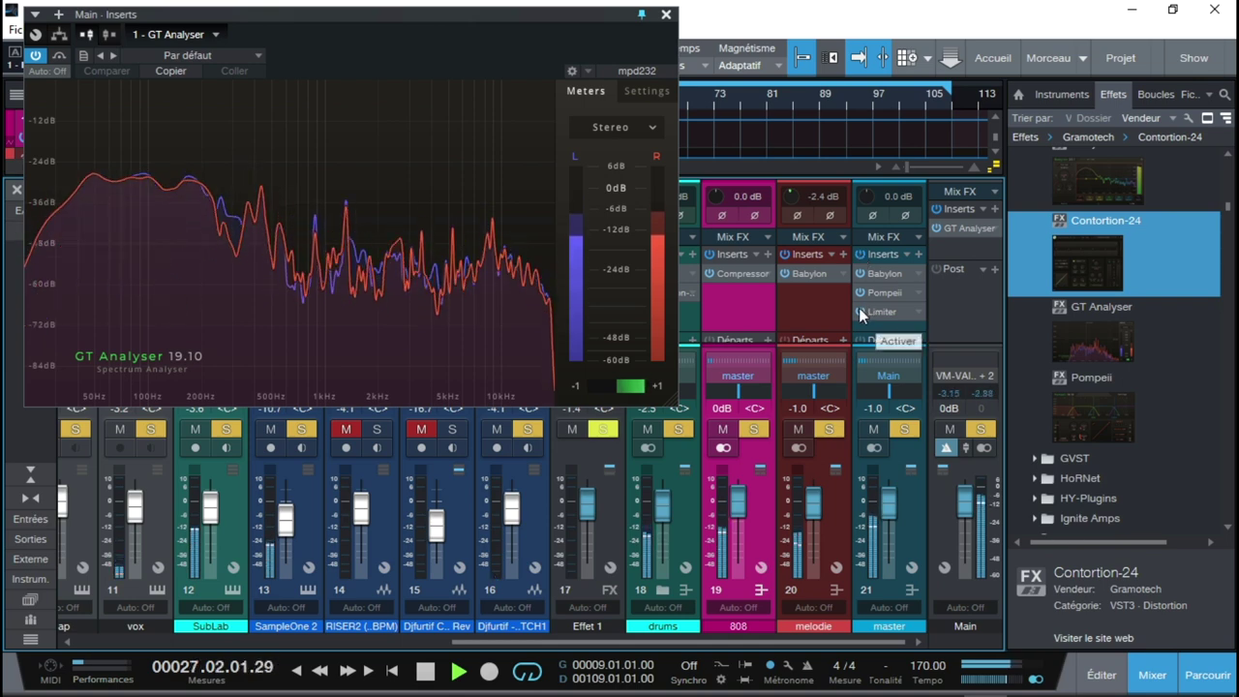
- Reopen Pompeii on the master bus during playback and place its window beside the GT Analyser
left_click(880, 288)
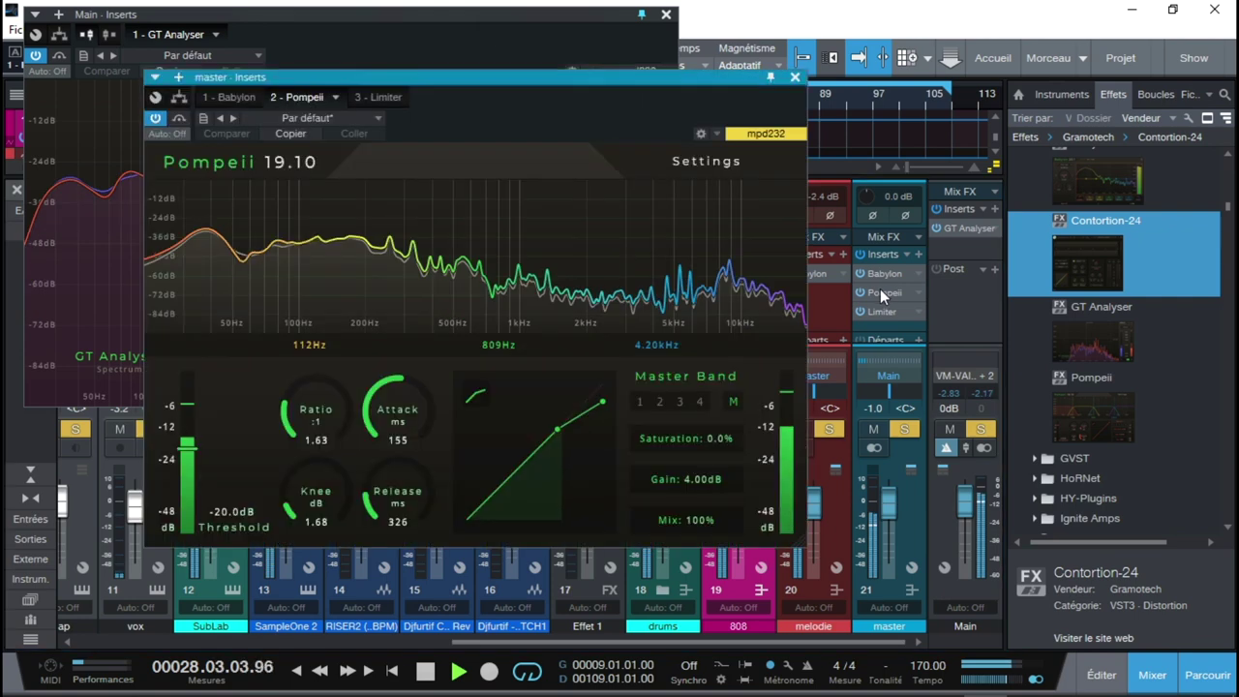
left_click_drag(595, 82, 1038, 87)
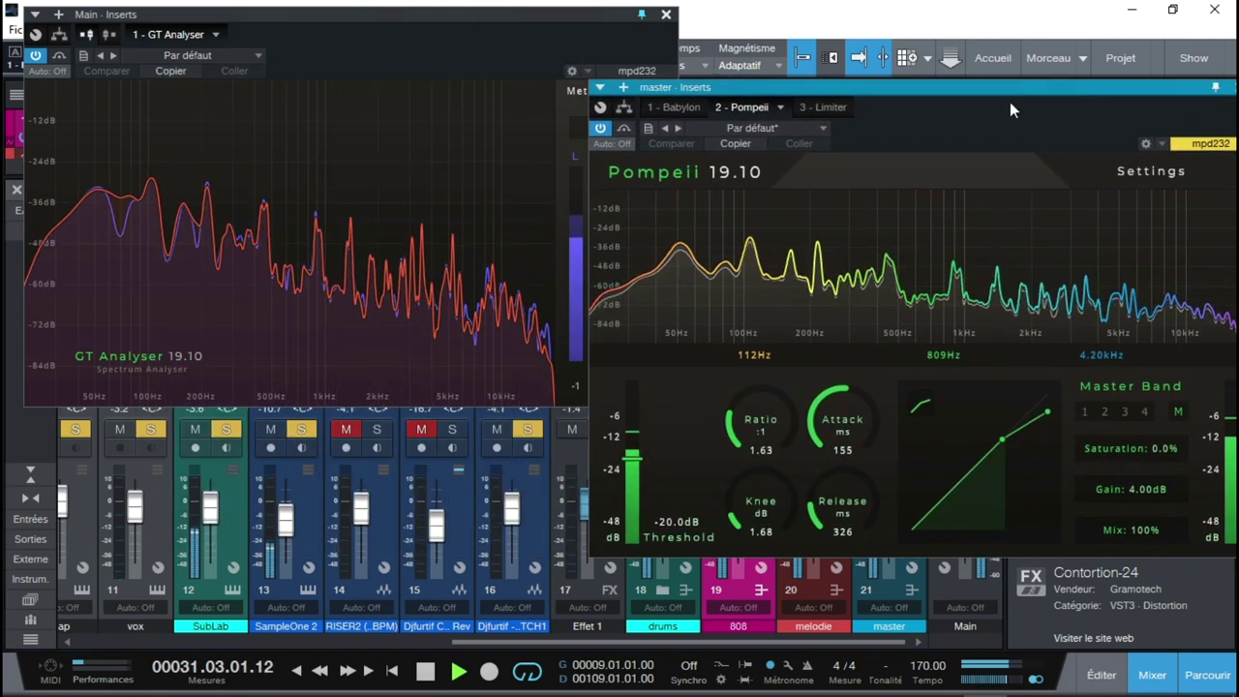
left_click_drag(1021, 85, 961, 84)
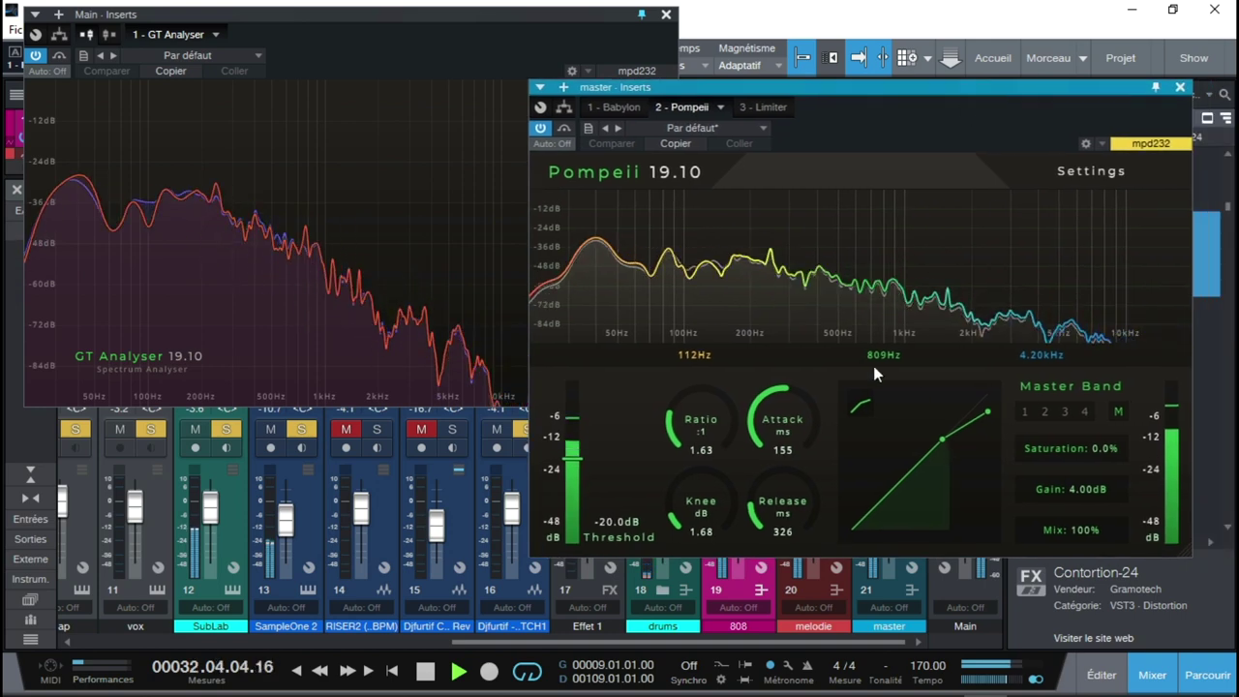
- Solo Band 1 in the master bus's Pompeii and rearrange its window alongside the GT Analyser
left_click(1024, 411)
left_click(611, 198)
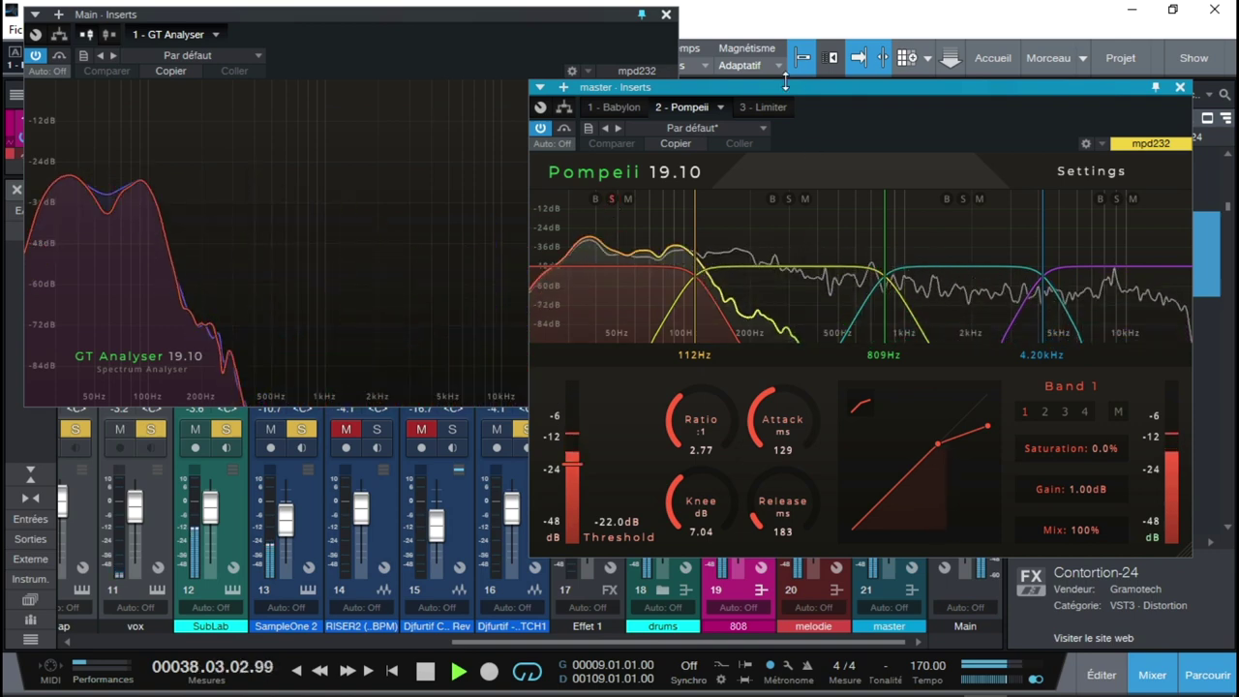
left_click_drag(787, 91, 841, 58)
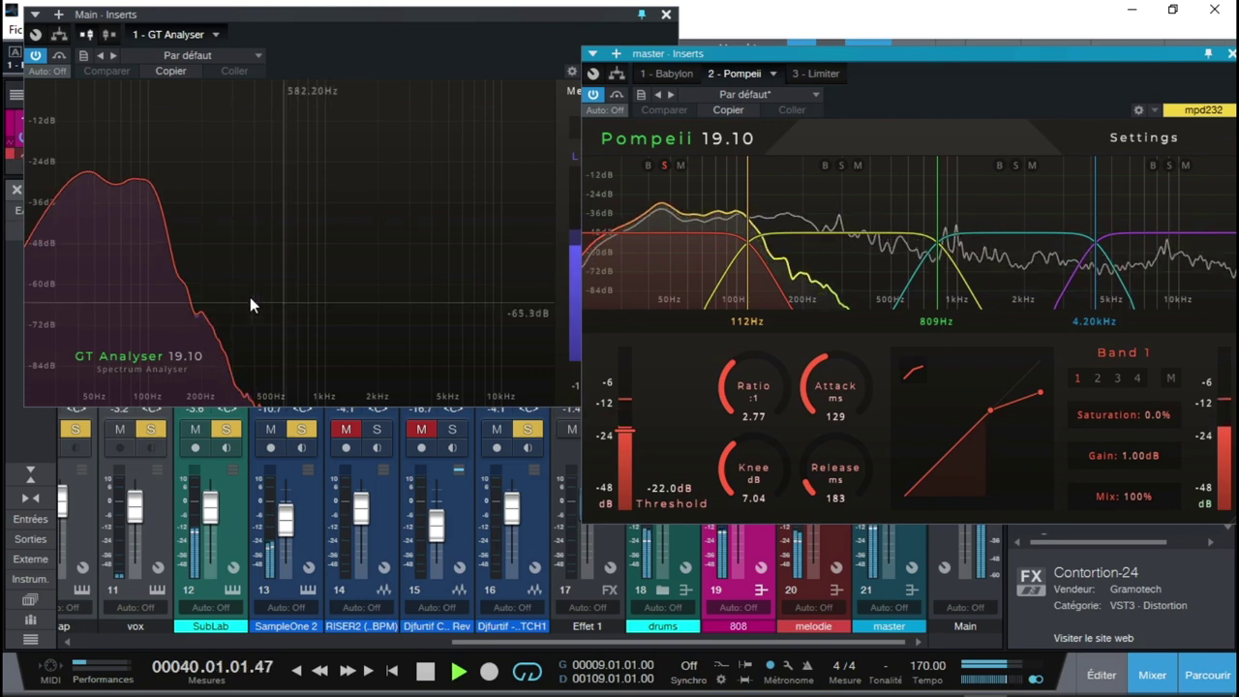
left_click_drag(397, 18, 408, 21)
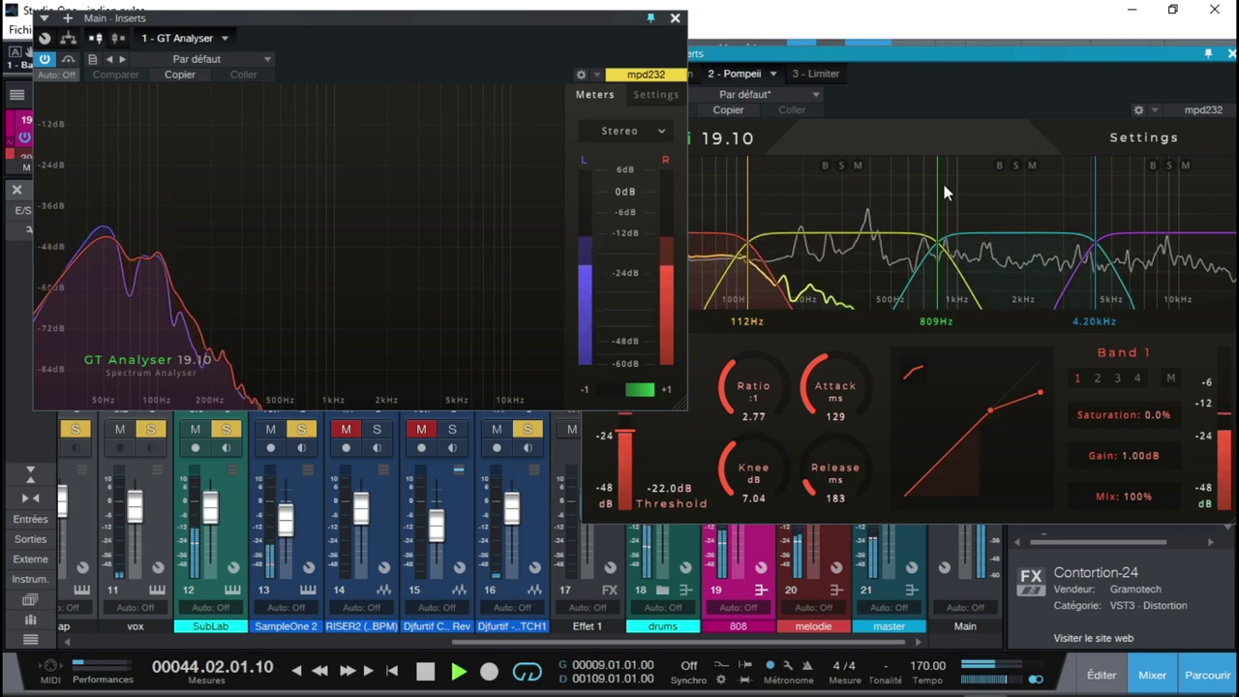
left_click_drag(973, 59, 935, 68)
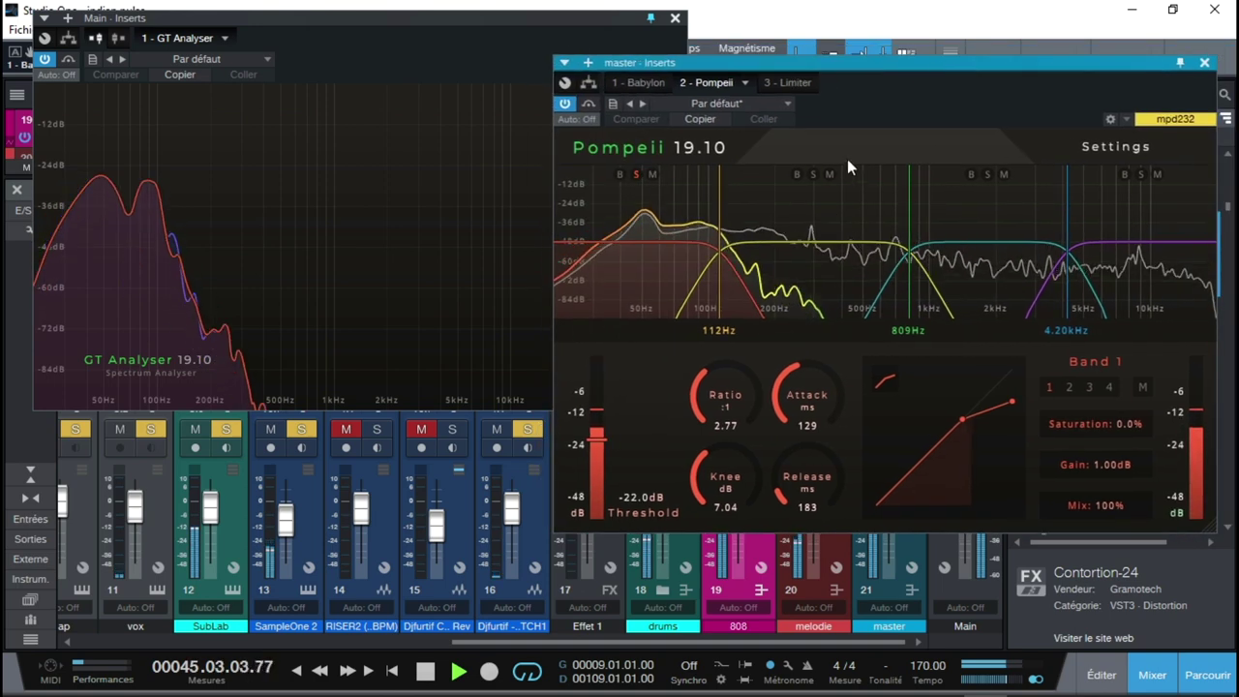
- Audition Pompeii's bands 2, 3 and 4 by soloing each in turn, and release the solo on band 4
left_click(813, 175)
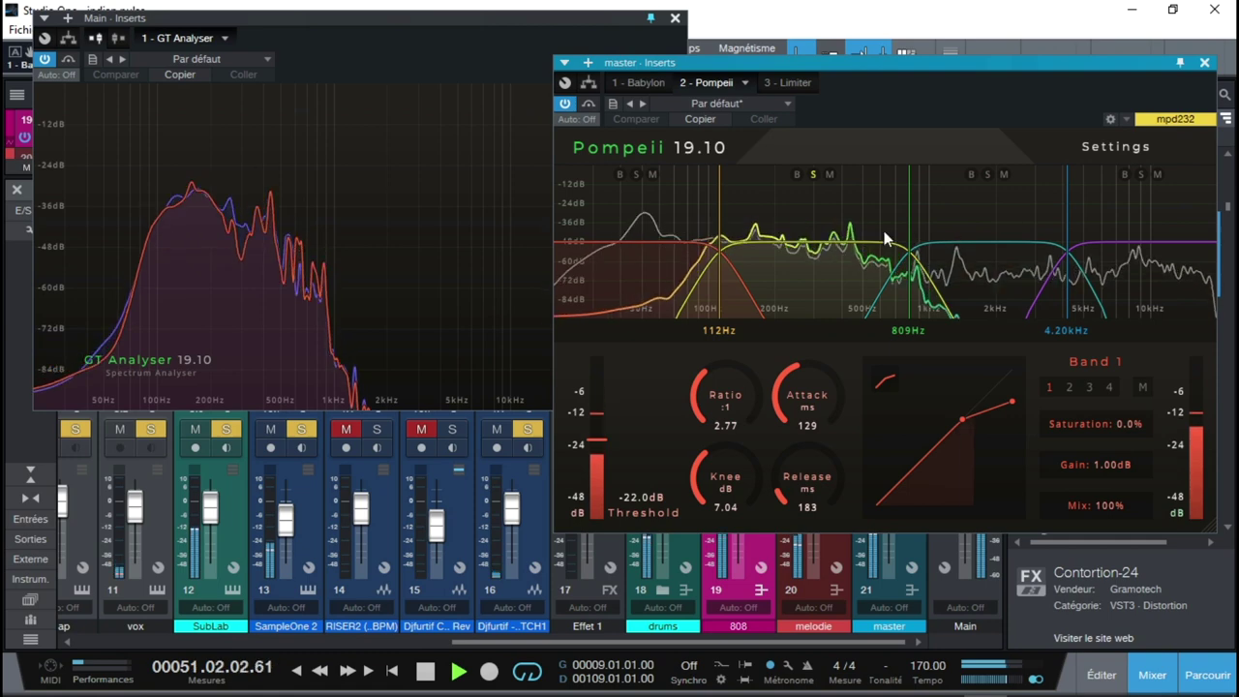
left_click(987, 175)
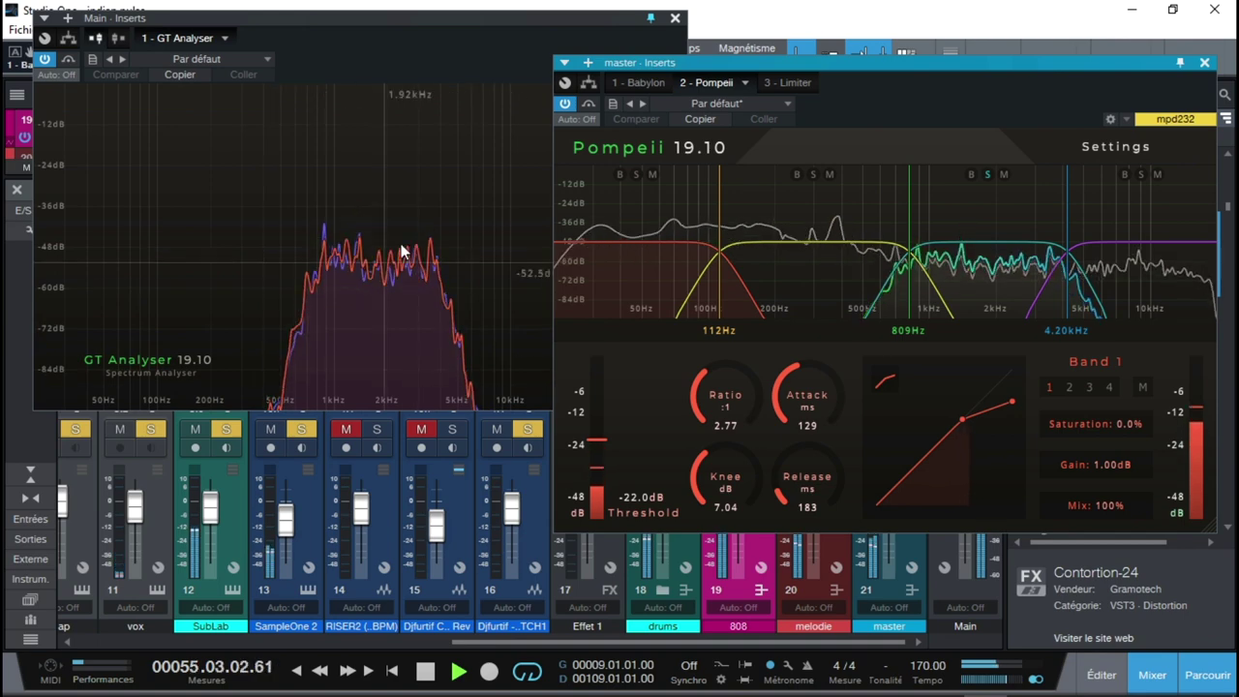
left_click(1139, 175)
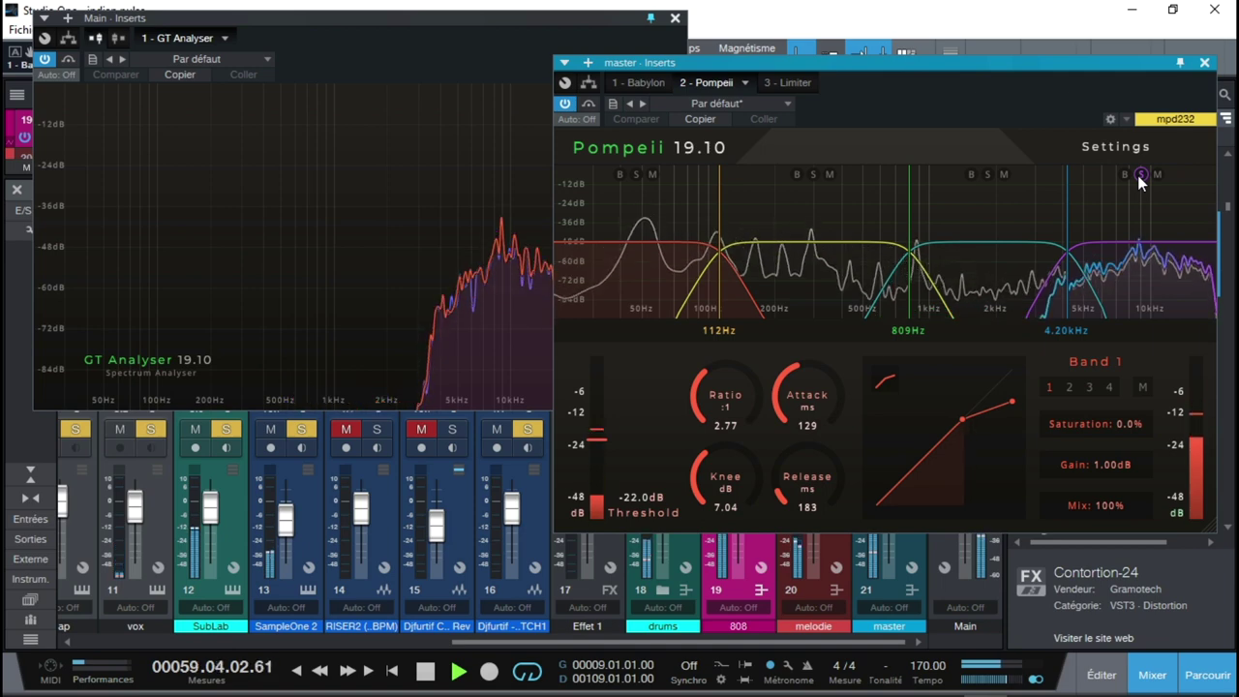
left_click(1138, 175)
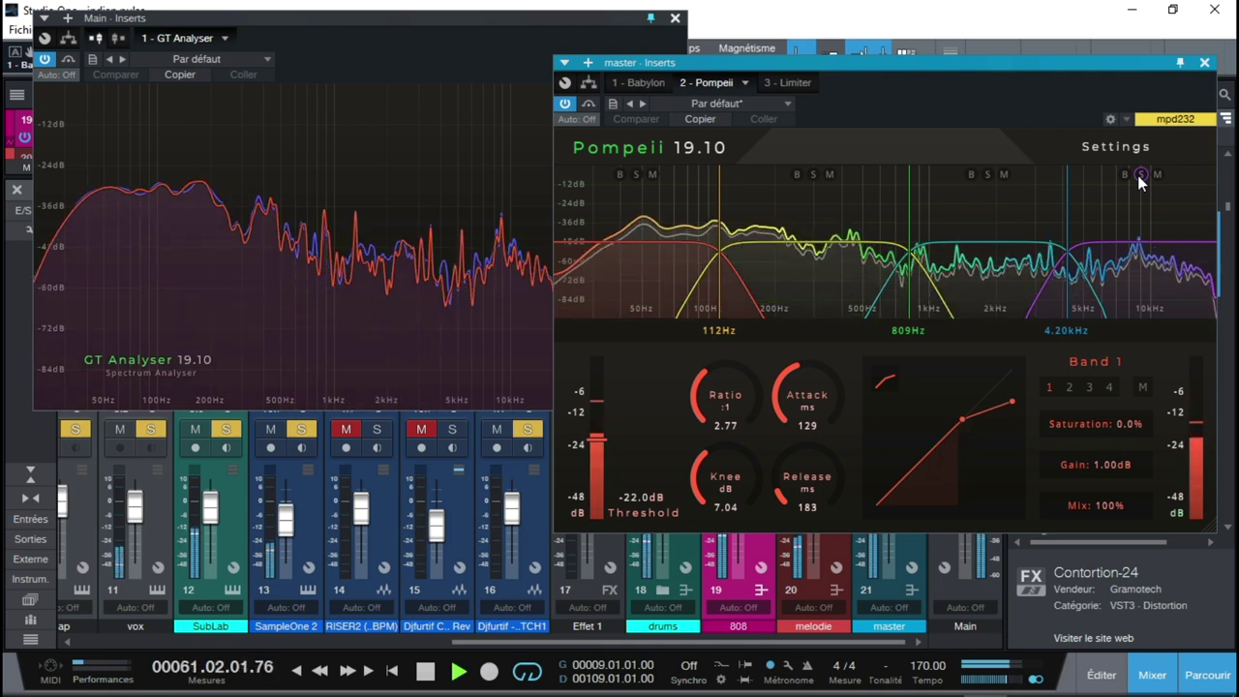
- Bring the GT Analyser to the front and compare its Mid and Side channel displays before returning it to Stereo
left_click_drag(1141, 65, 1142, 146)
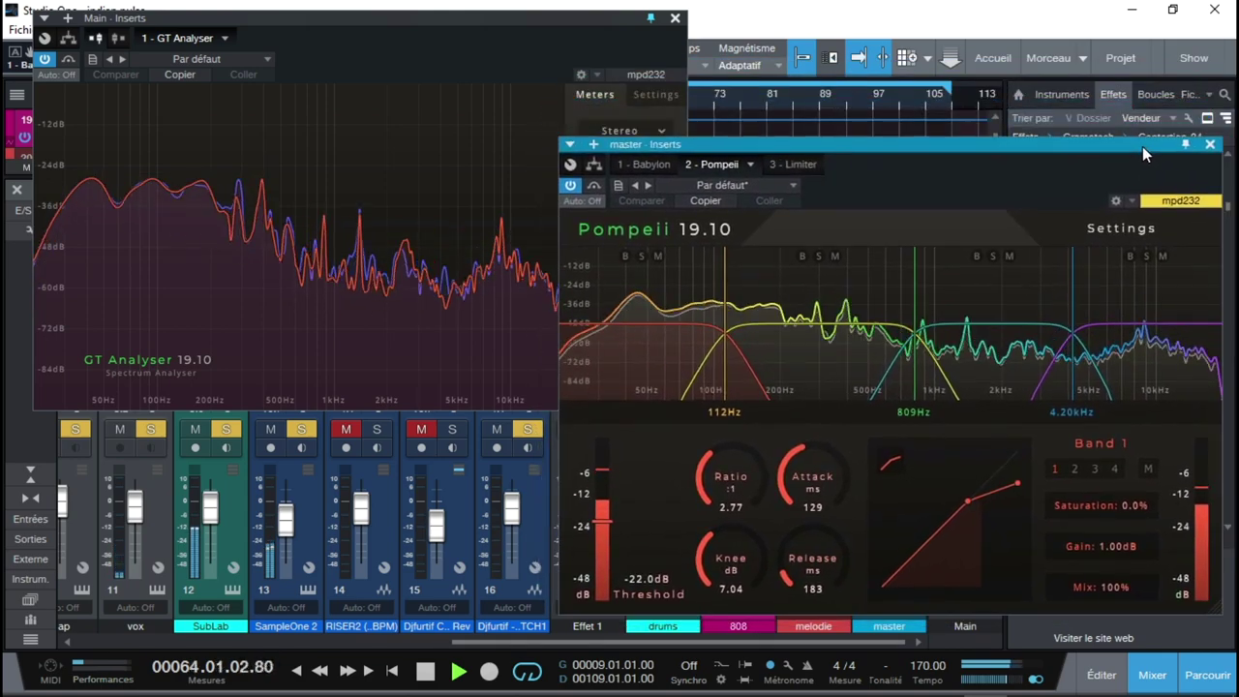
left_click(483, 12)
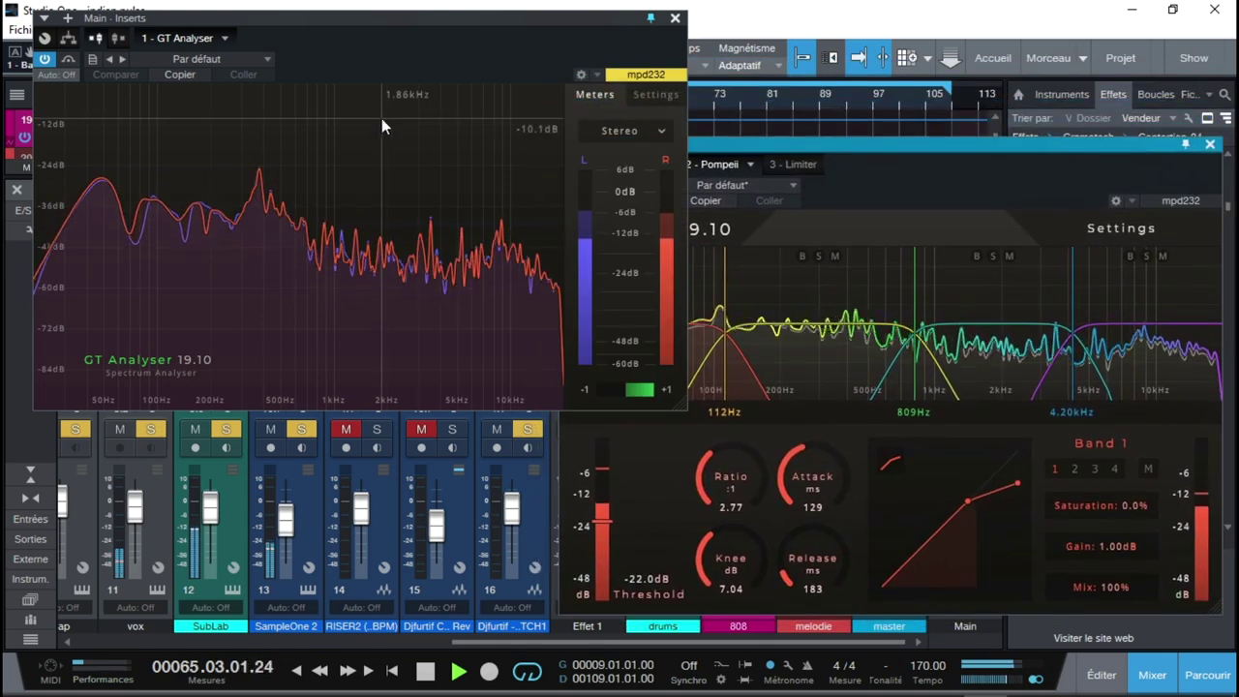
left_click(654, 132)
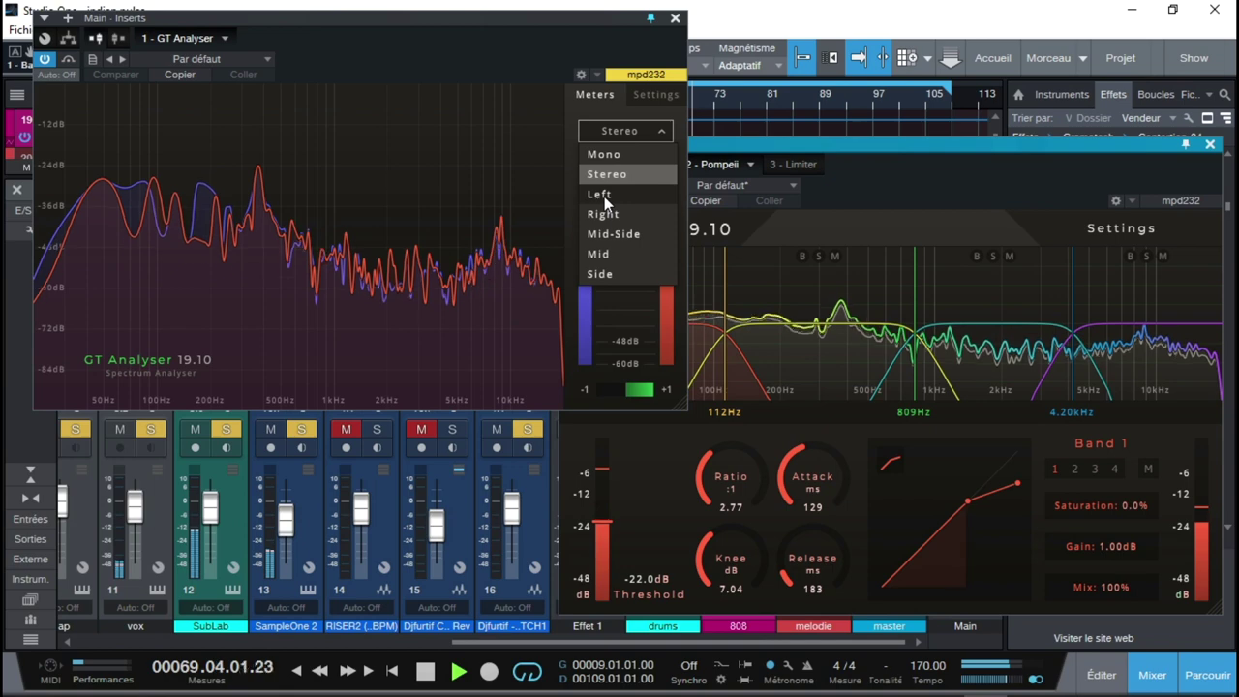
left_click(599, 253)
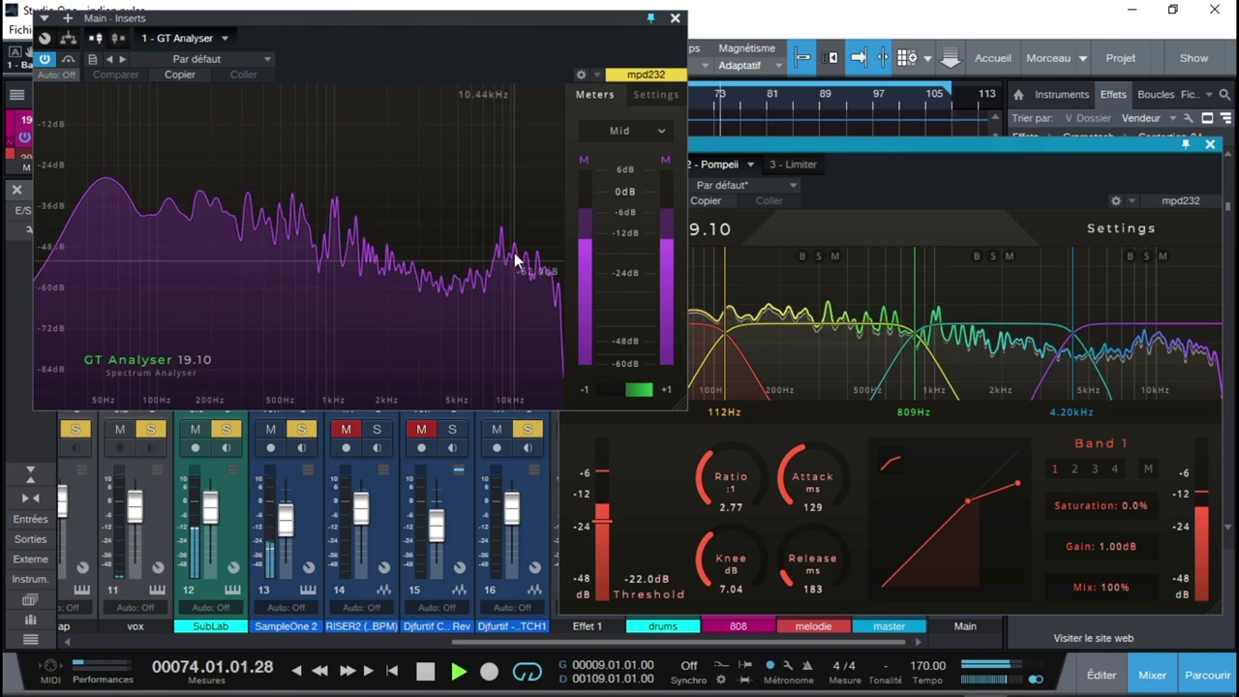
left_click(622, 131)
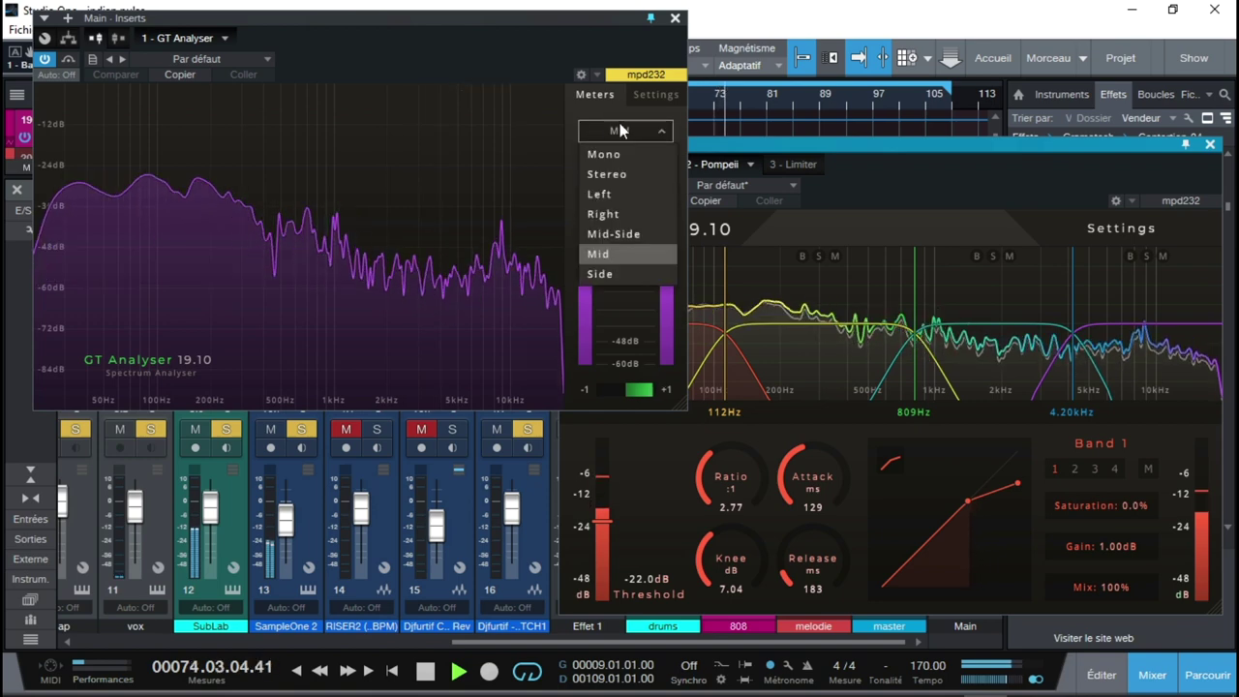
left_click(595, 274)
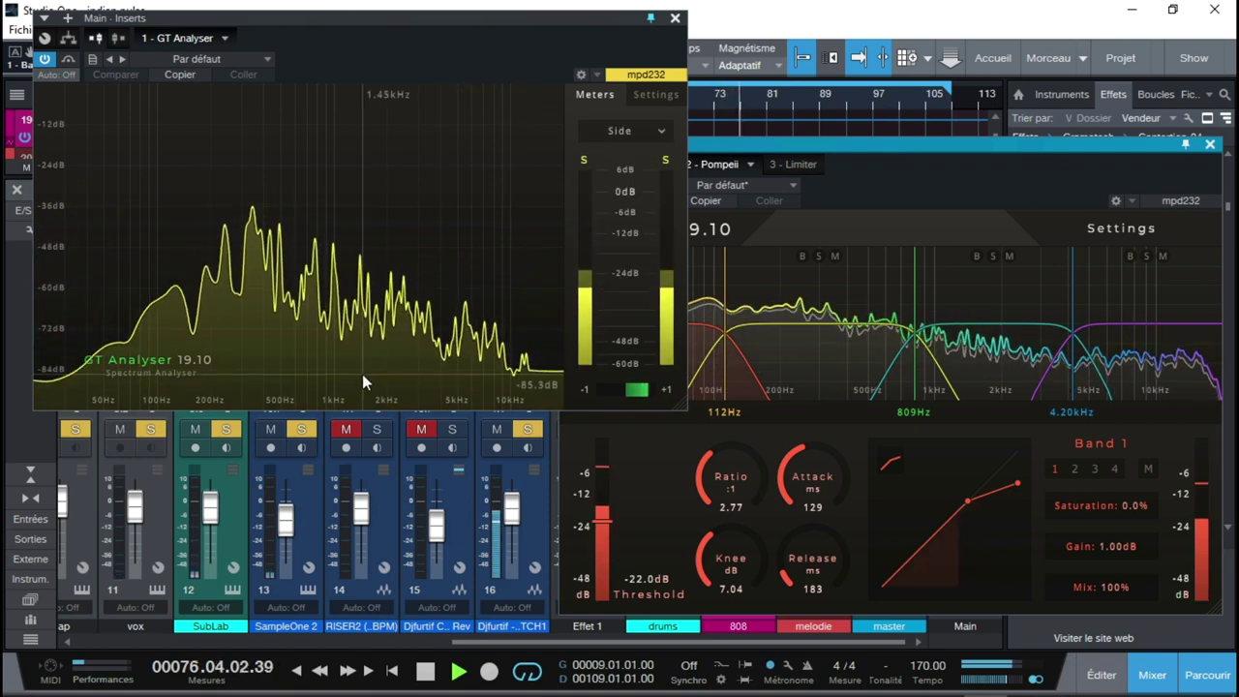
left_click(645, 132)
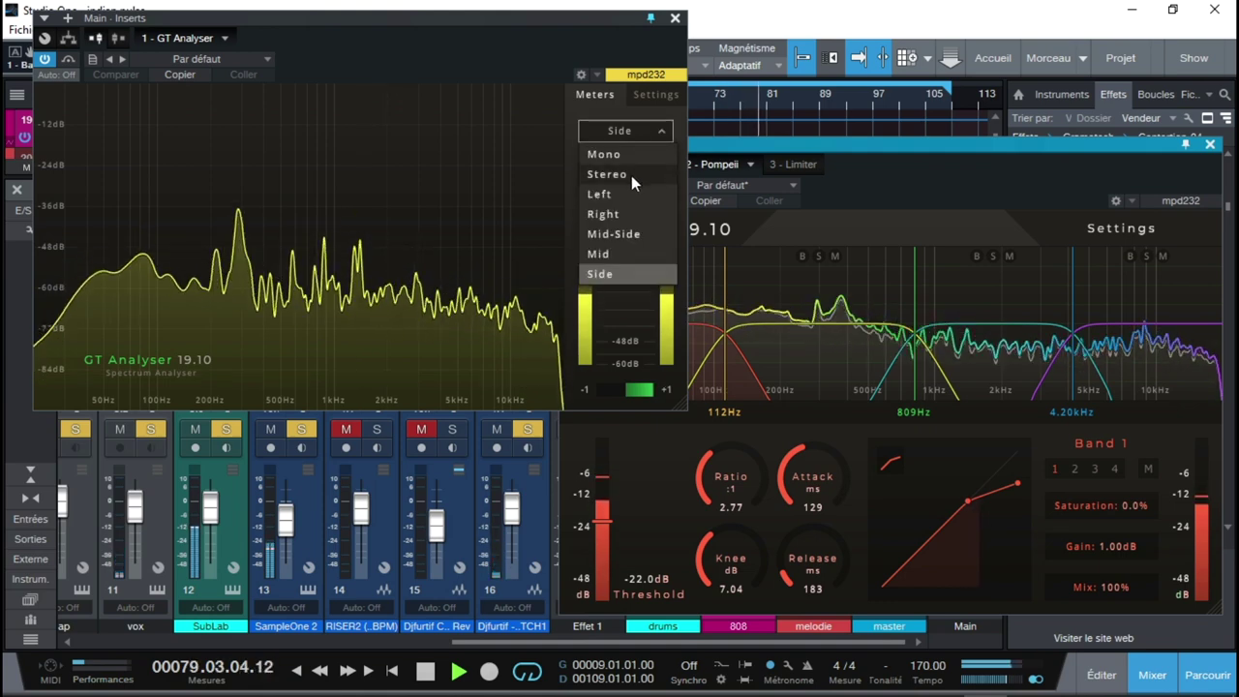
left_click(625, 174)
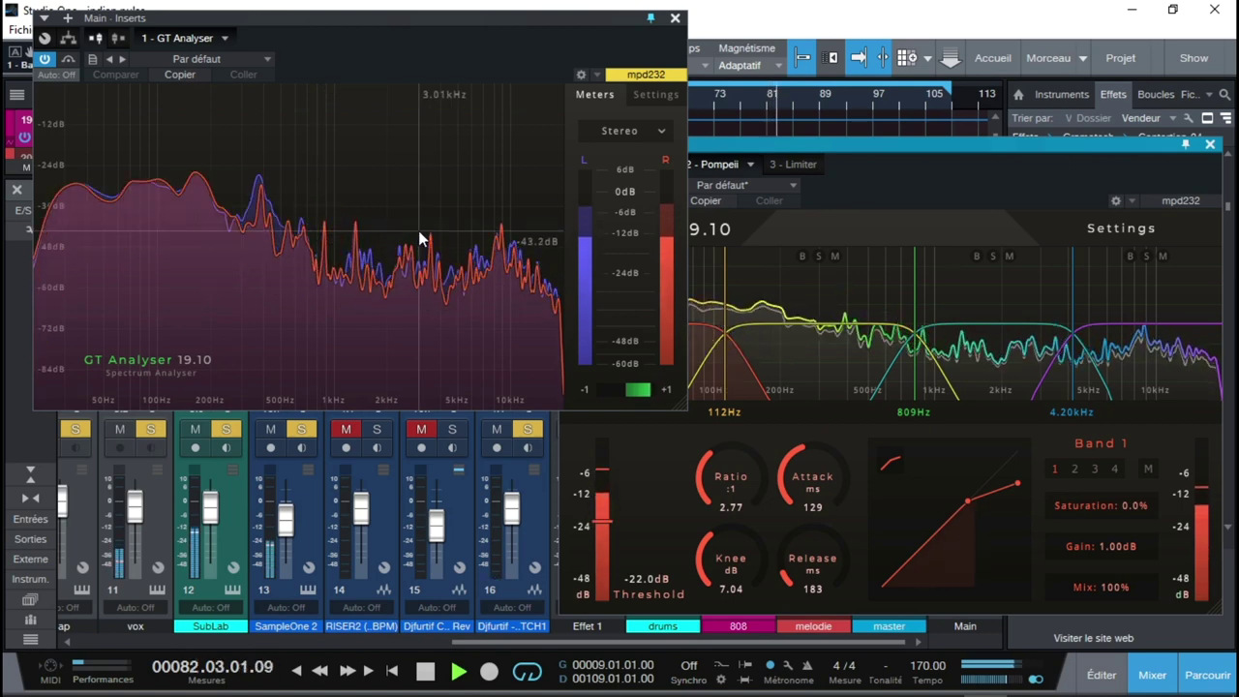
- Examine the GT Analyser's analyser and snapshot settings, return to its meters and close its window
left_click(658, 90)
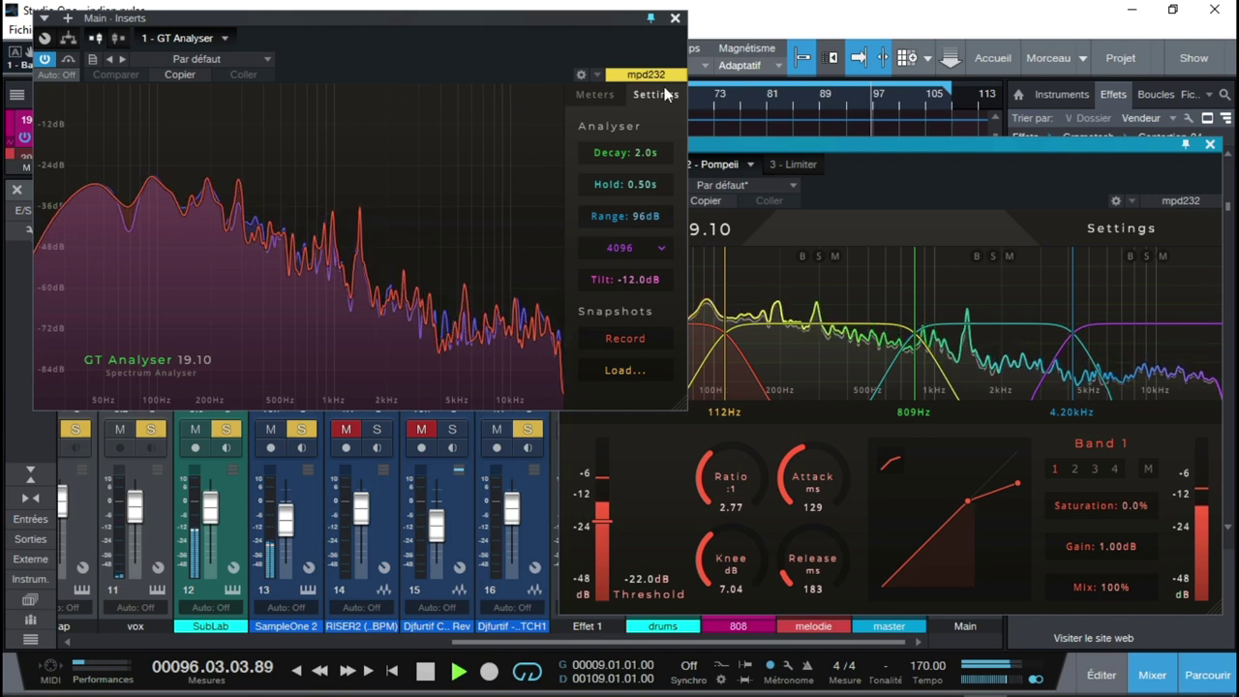
left_click(601, 94)
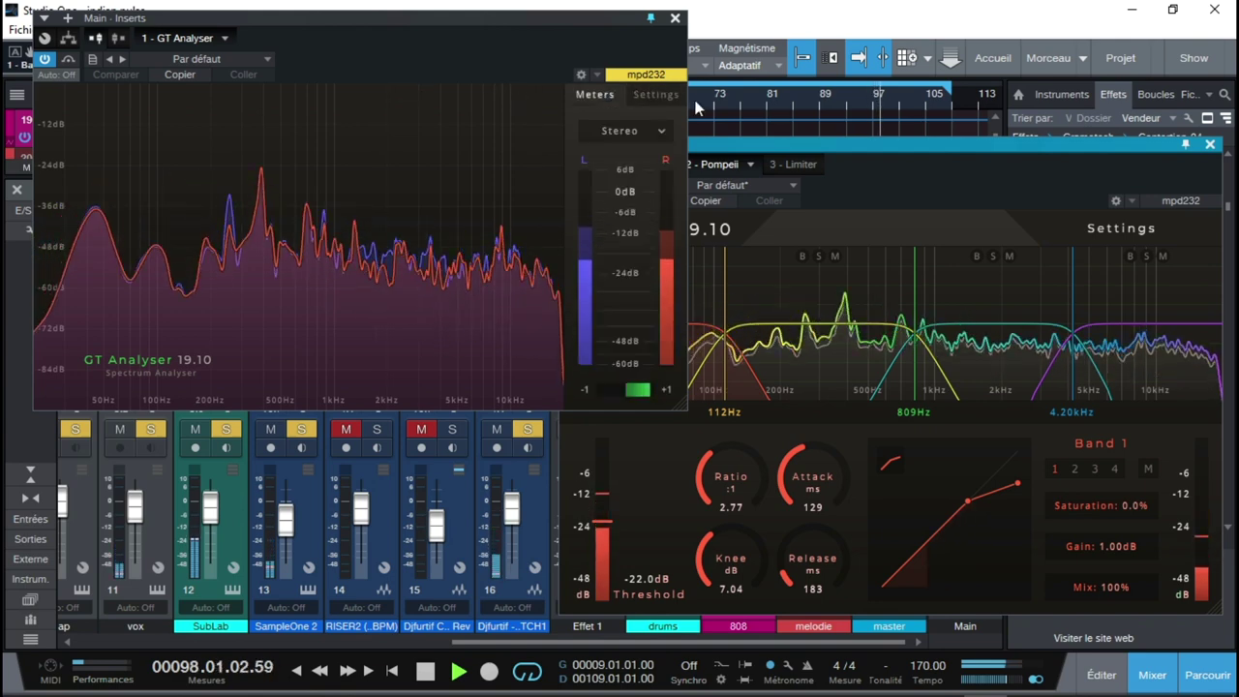
left_click(675, 17)
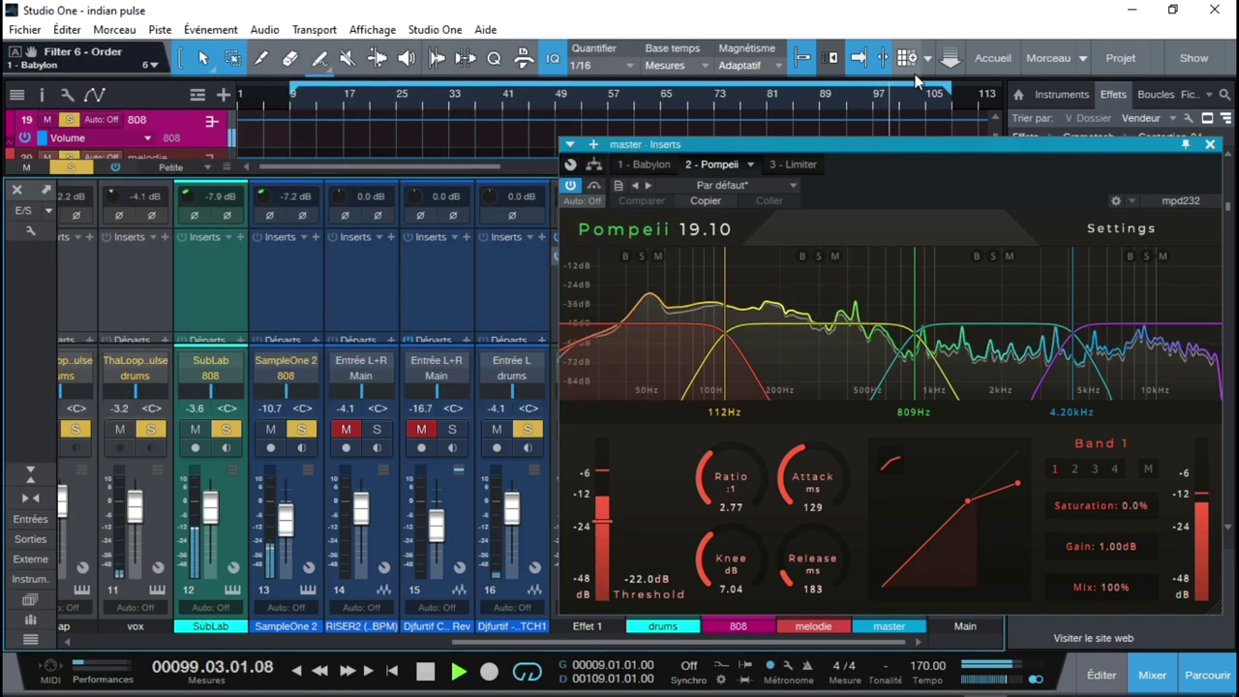
- Move Pompeii's window aside, open Babylon from the master bus inserts and activate it
left_click_drag(964, 145, 847, 137)
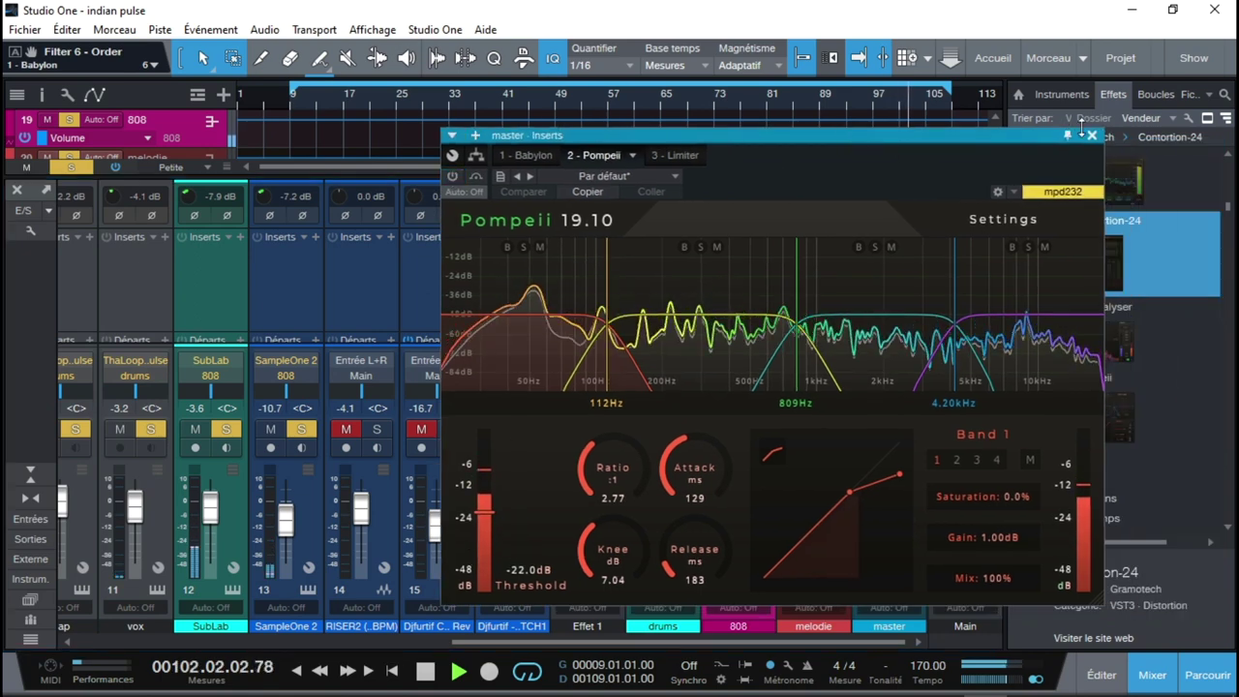
left_click_drag(1040, 143, 762, 95)
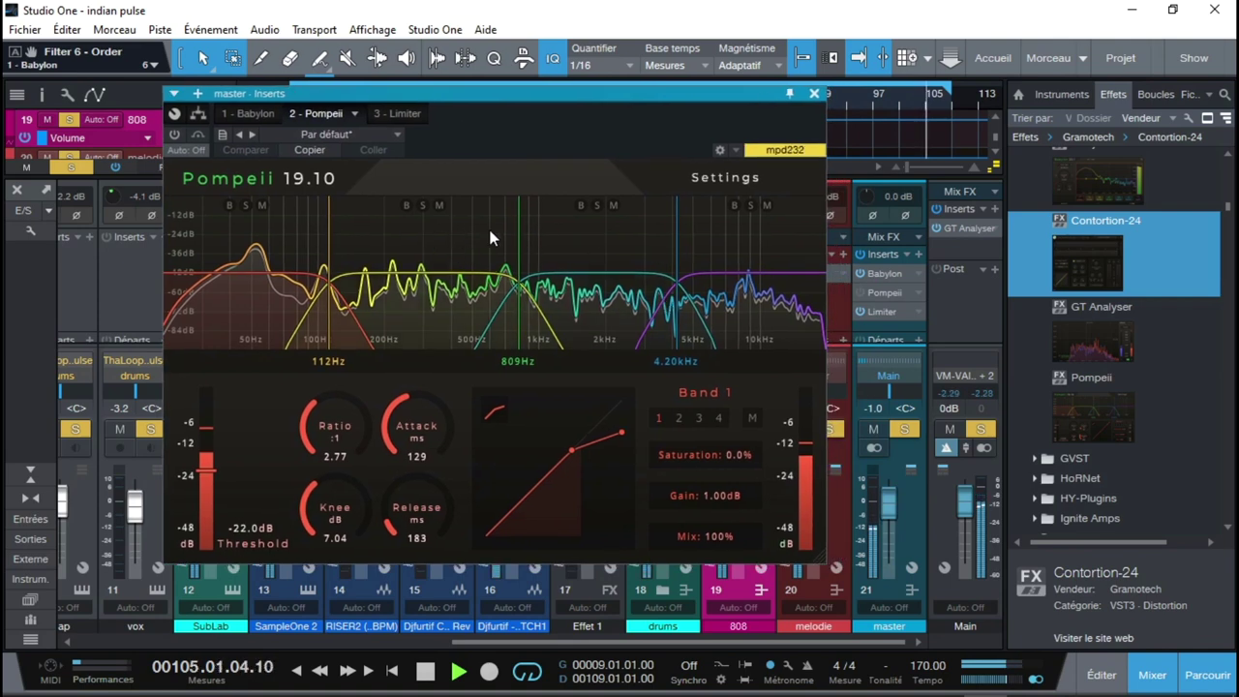
left_click(886, 274)
left_click_drag(794, 92, 685, 80)
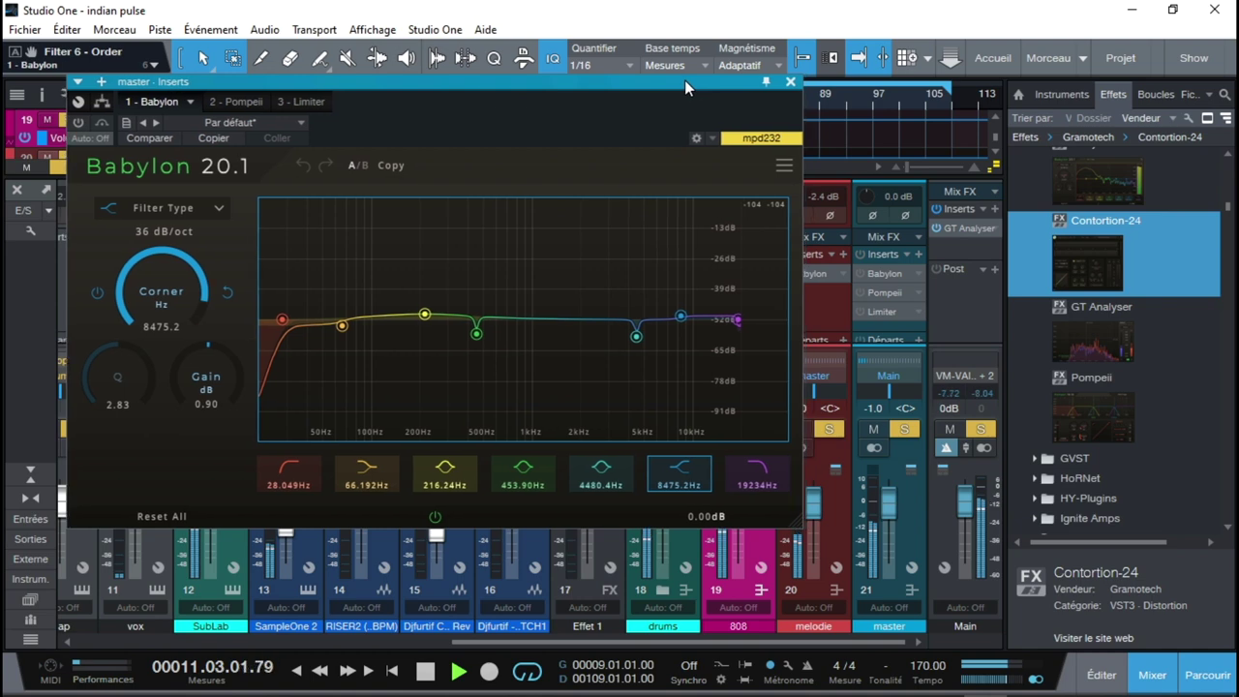
left_click(858, 274)
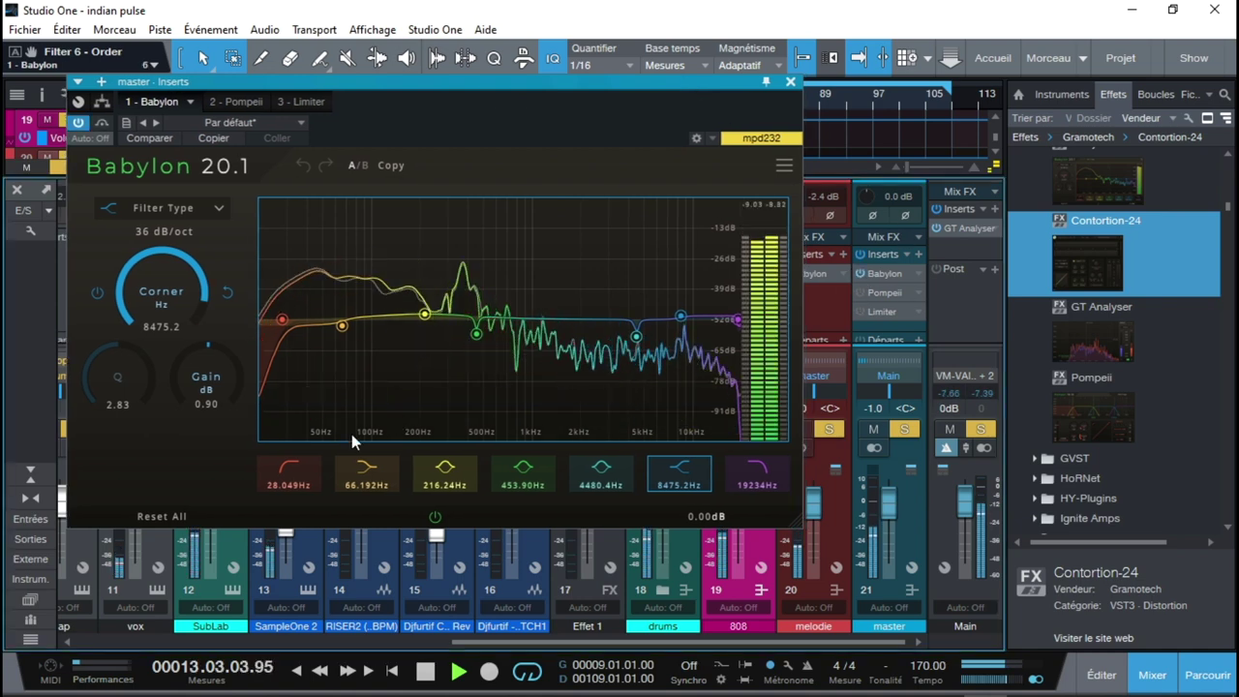
- Retune Babylon's seven filters to 39.338, 58.117, 383.28, 202.62, 4365.3, 1502.2 and 16242 Hz, with filter 4 at -5.37 dB
left_click_drag(281, 319, 399, 315)
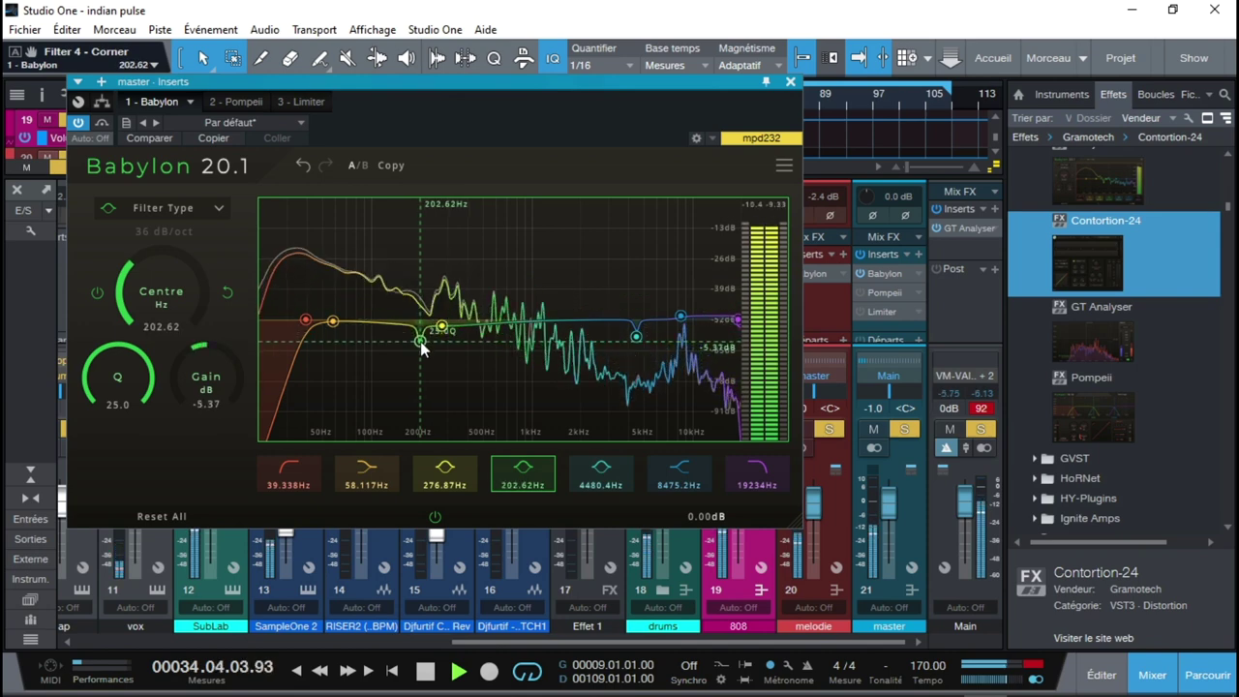
left_click_drag(443, 331, 448, 322)
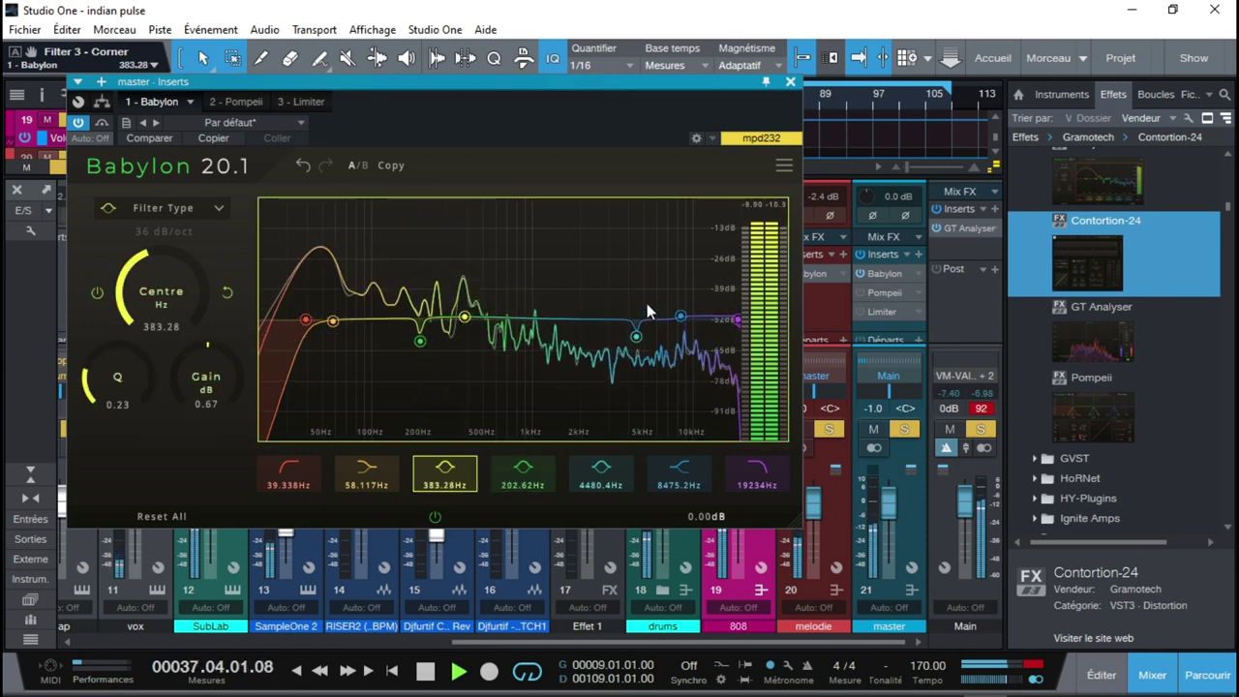
mouse_move(635, 336)
left_mouse_down()
mouse_move(578, 277)
mouse_move(631, 209)
mouse_move(653, 221)
mouse_move(637, 225)
mouse_move(635, 354)
left_mouse_up()
left_click_drag(680, 316, 561, 322)
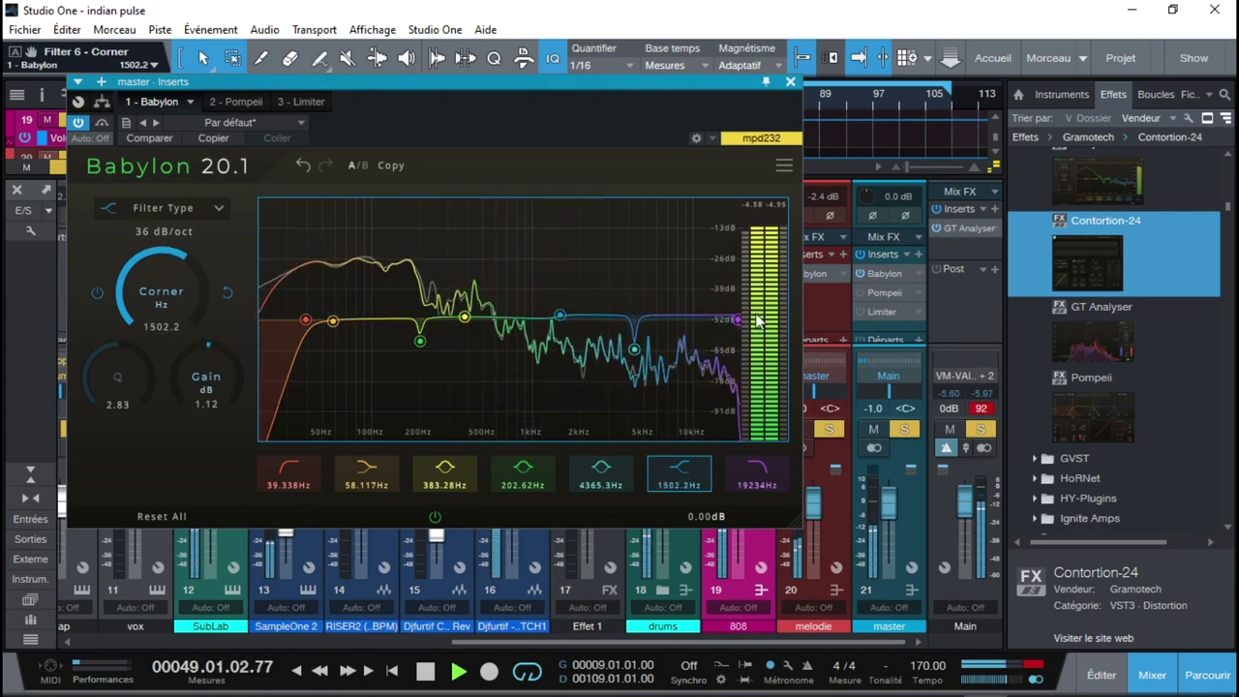
left_click_drag(739, 320, 726, 346)
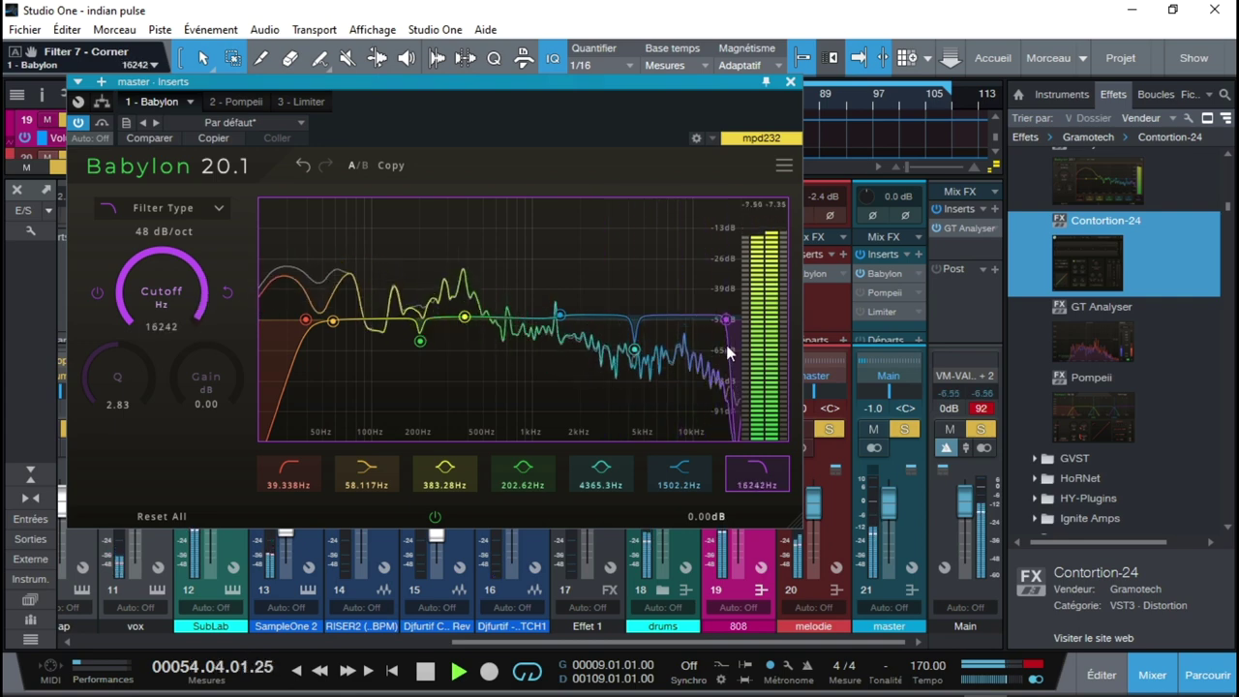
- Examine Babylon's grid and spectrum analyser settings, bypass its filters, and stop and restart playback
left_click(783, 165)
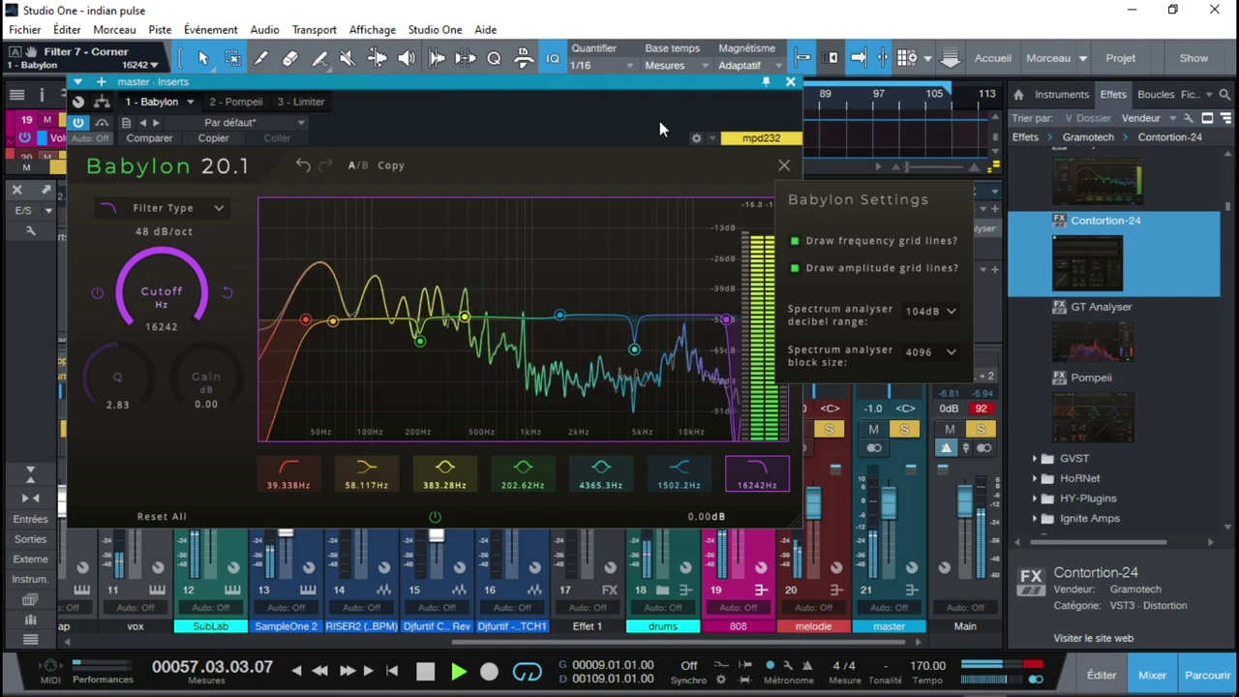
left_click(783, 166)
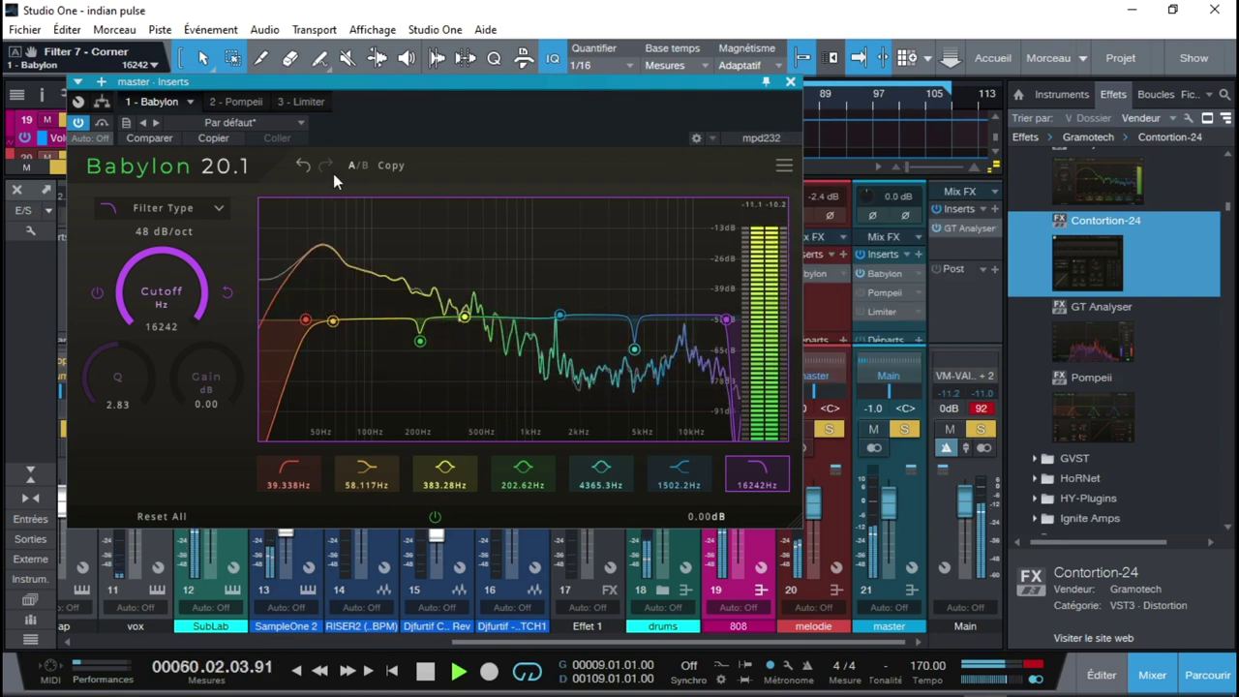
key("space")
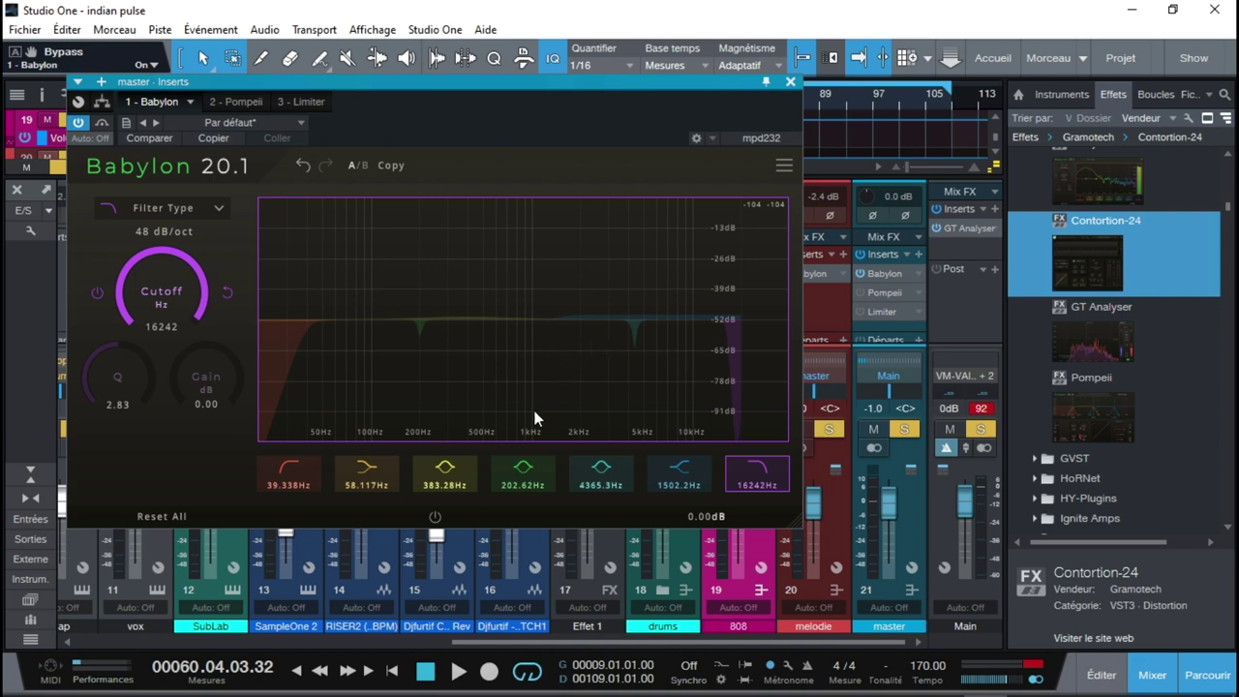
key("space")
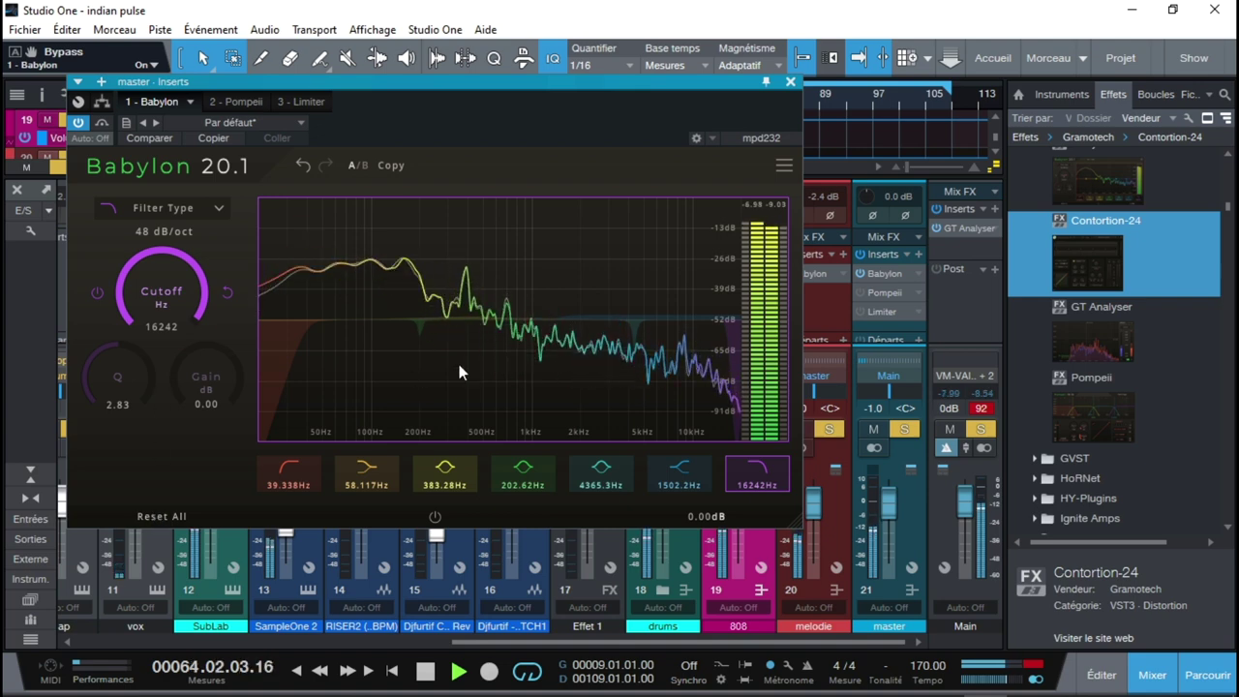
- Try out Babylon's output gain and reset it to 0 dB
mouse_move(704, 516)
left_mouse_down()
mouse_move(711, 469)
mouse_move(715, 528)
left_mouse_up()
double_click(715, 528)
type("0")
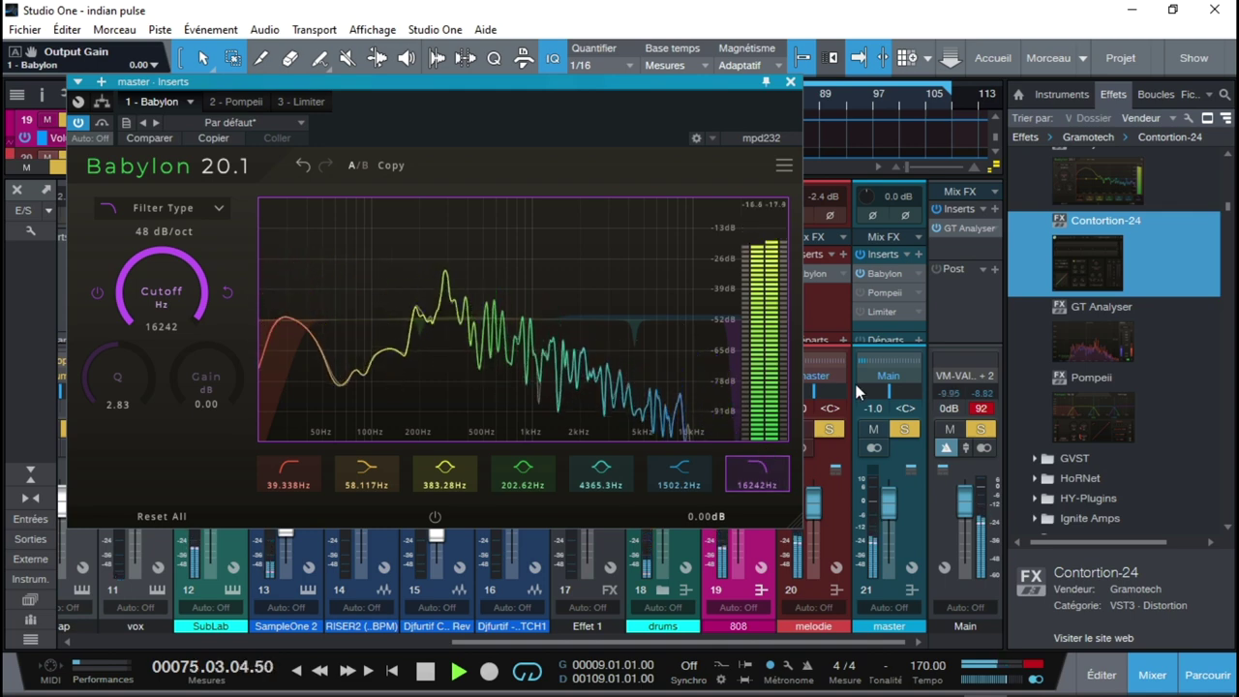
- Activate and open Pompeii on the master bus and place its window beside the reopened GT Analyser
left_click(885, 292)
left_click_drag(594, 88, 777, 110)
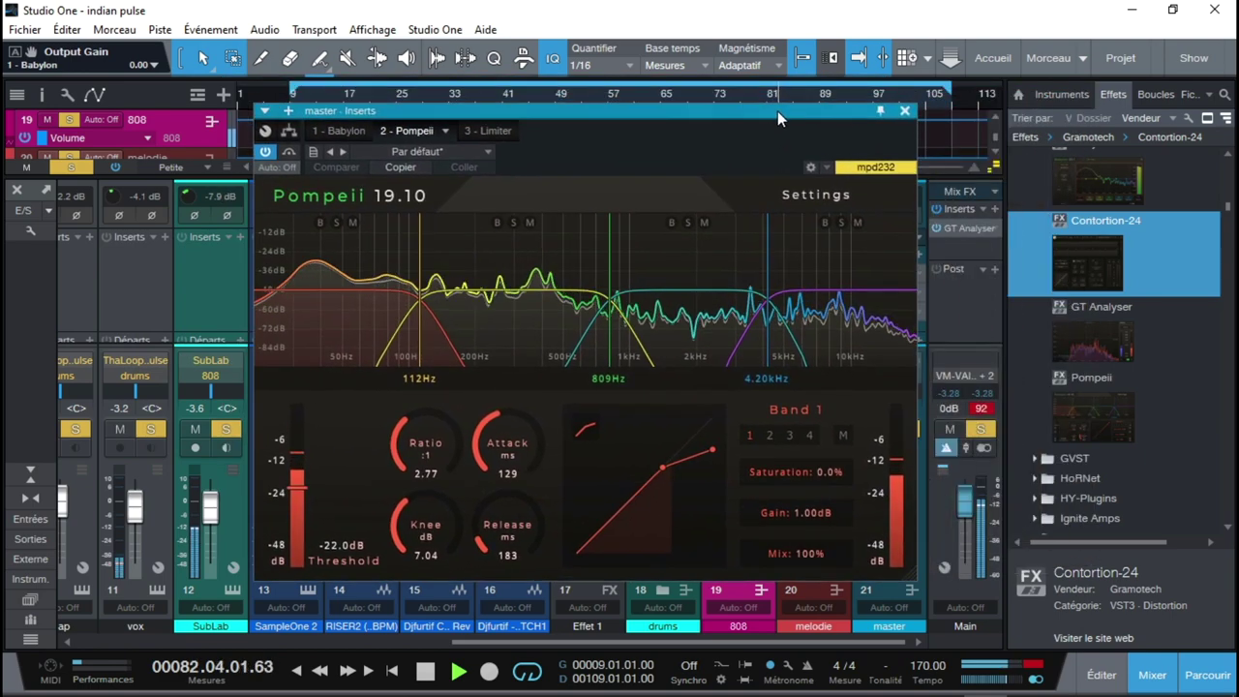
left_click(962, 227)
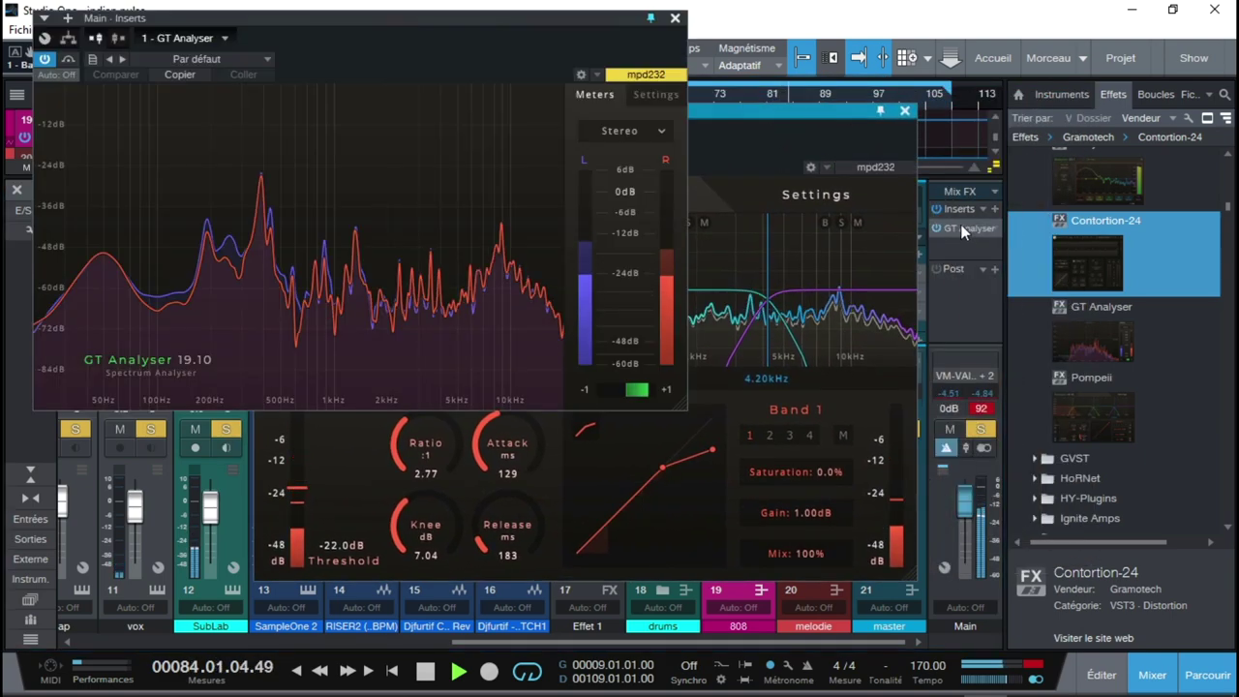
left_click_drag(740, 105, 1050, 93)
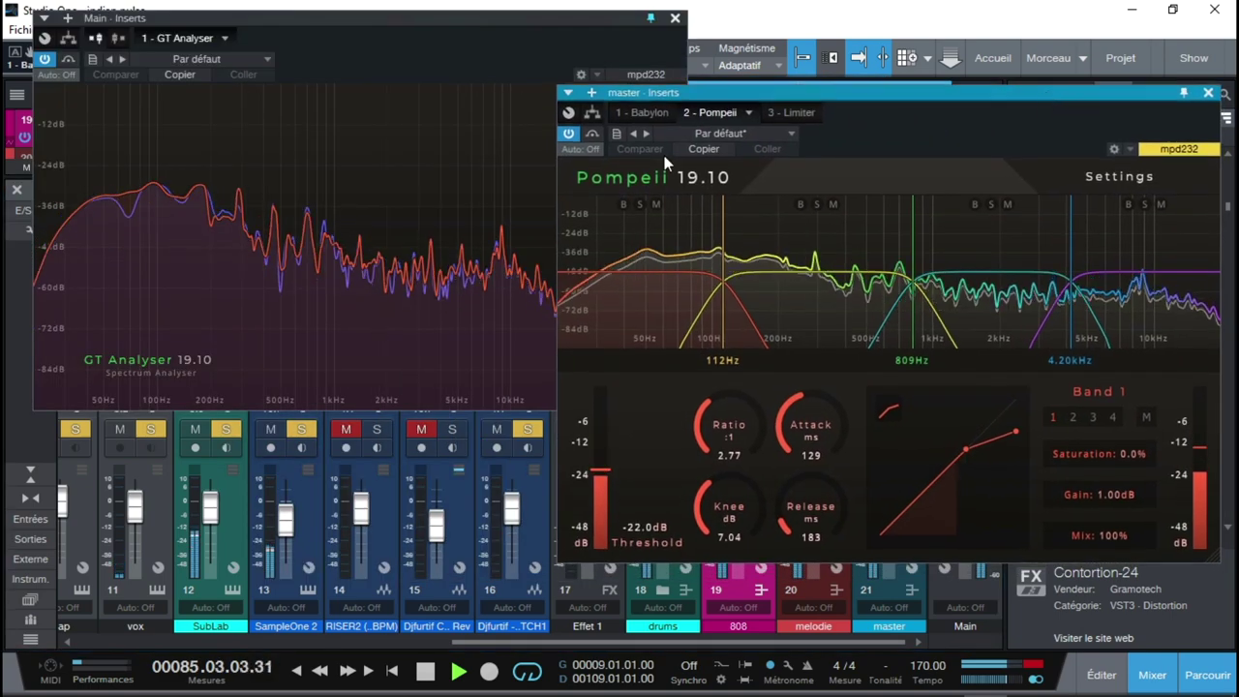
- Audition Pompeii's bands 1 and 2 in solo against the GT Analyser, and release the solo
left_click(639, 205)
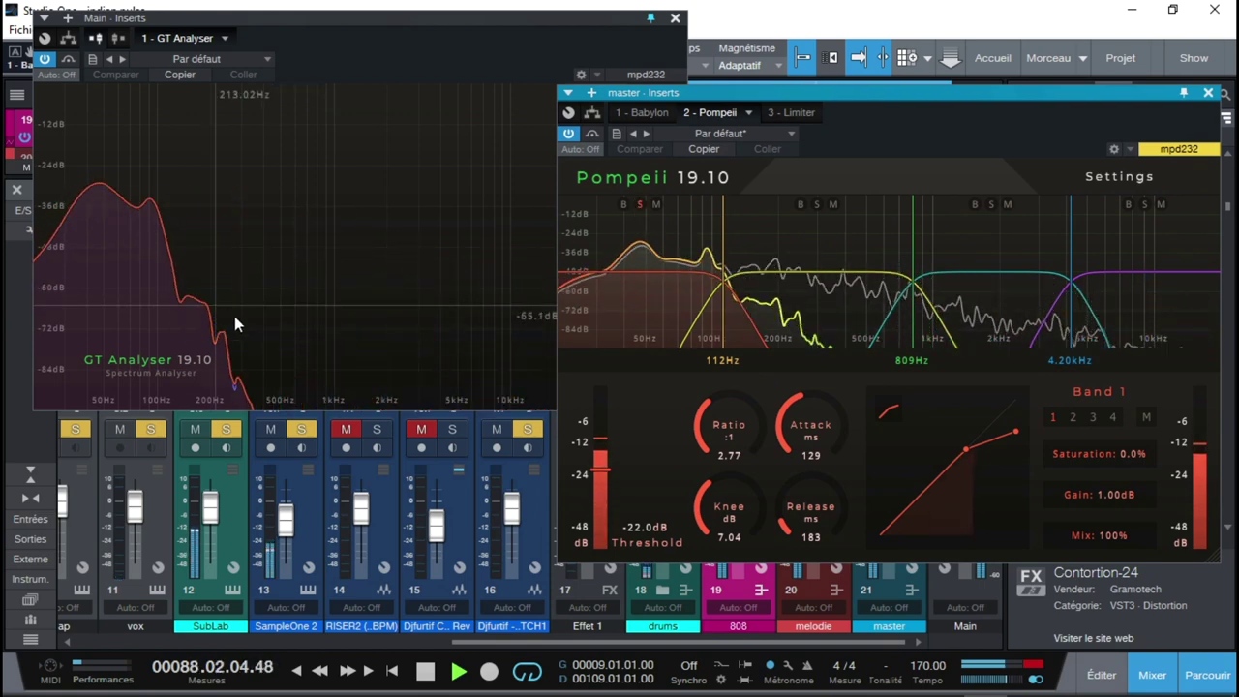
left_click(818, 204)
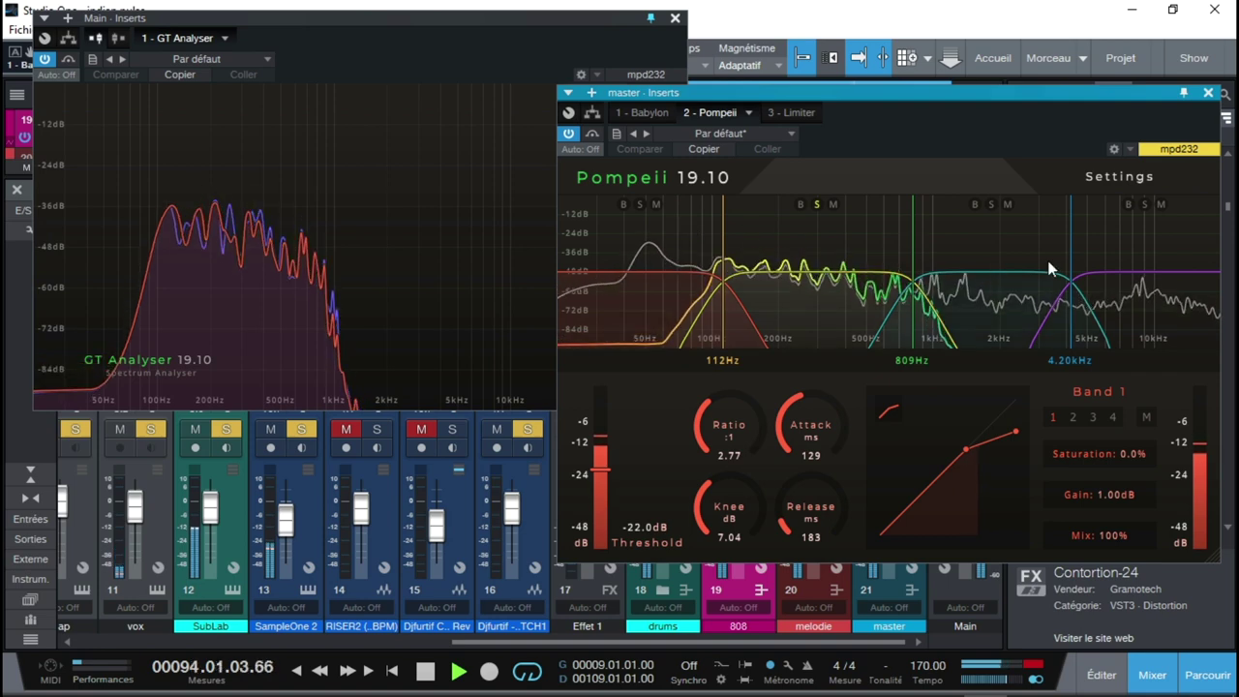
left_click(817, 204)
- Mute bands 4 and 3 in the master bus's Pompeii
left_click(1160, 205)
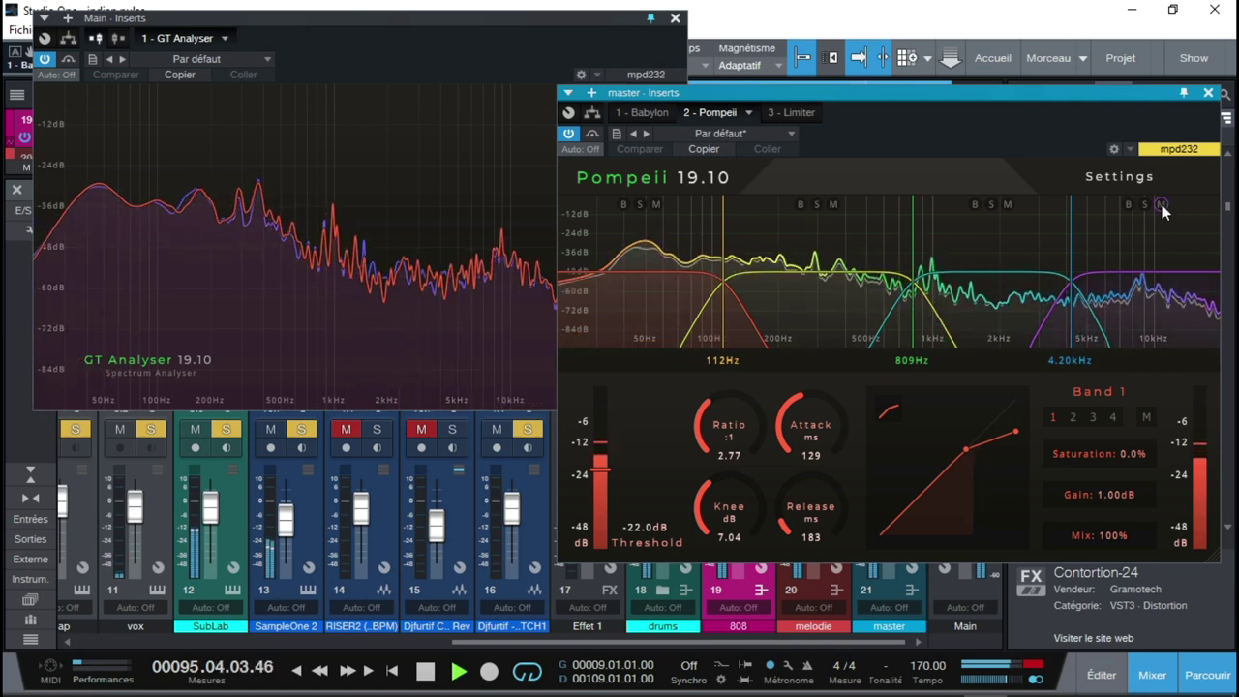
left_click(1008, 204)
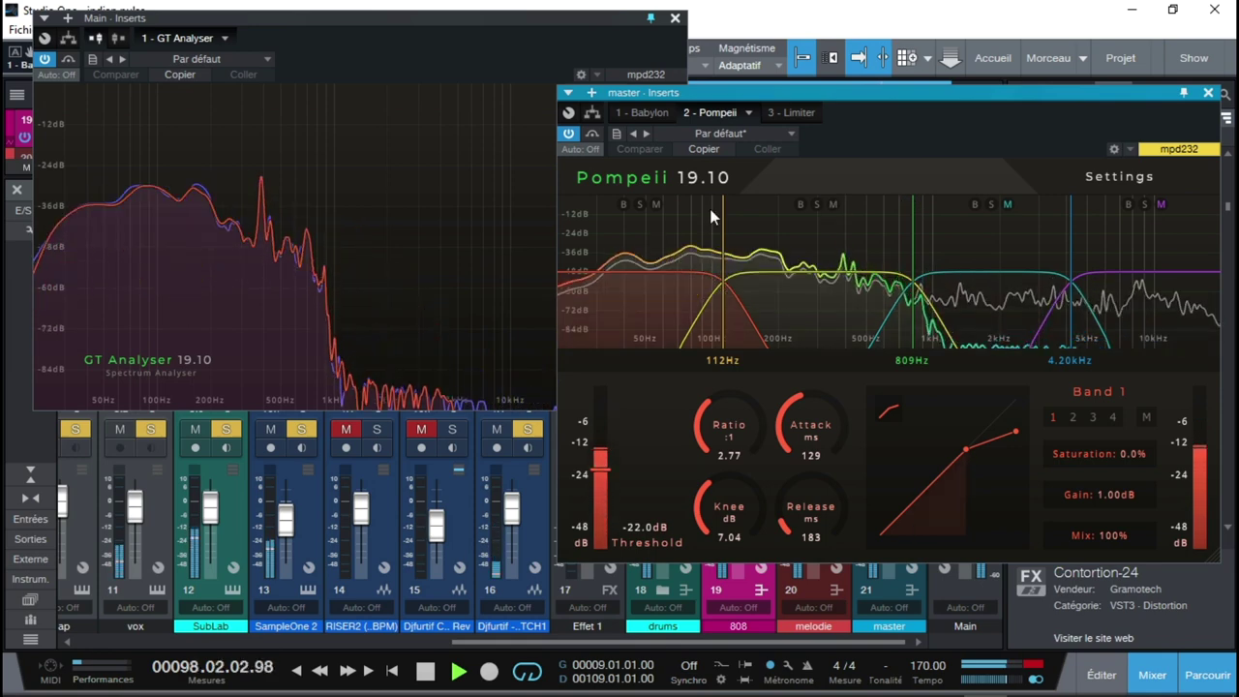
- Mute Pompeii's band 2 to compare the spectrum, and unmute bands 2 and 3
left_click(833, 204)
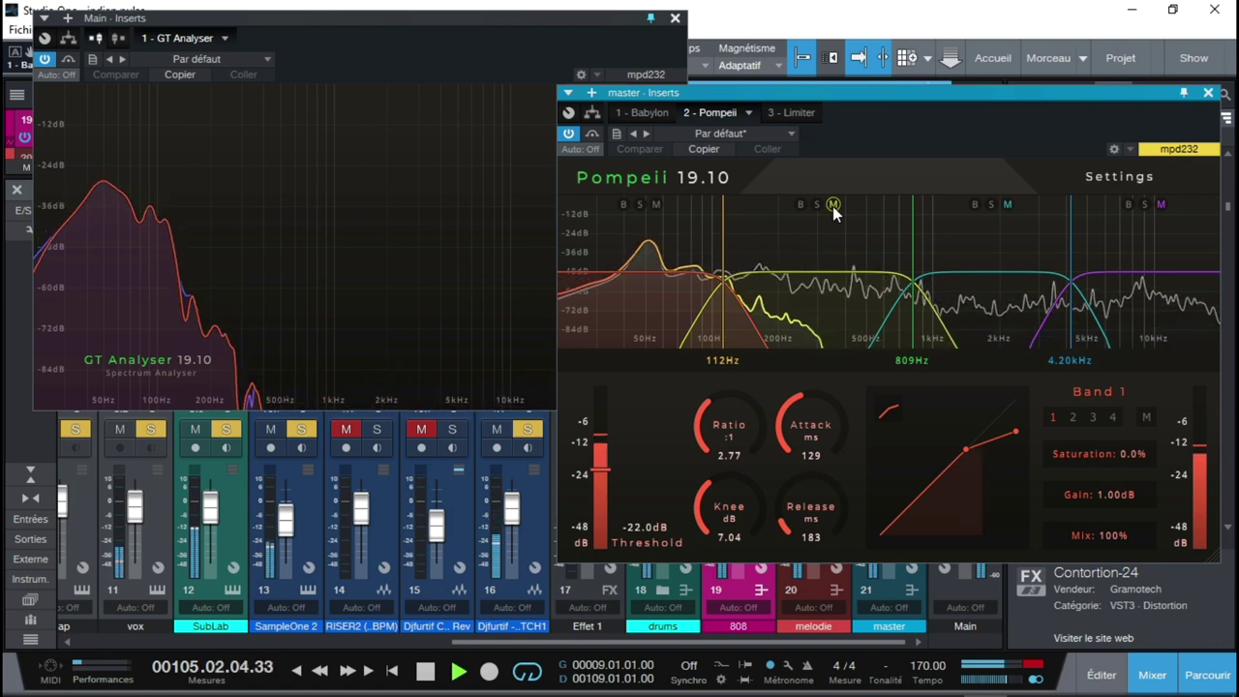
left_click(832, 204)
left_click(1006, 205)
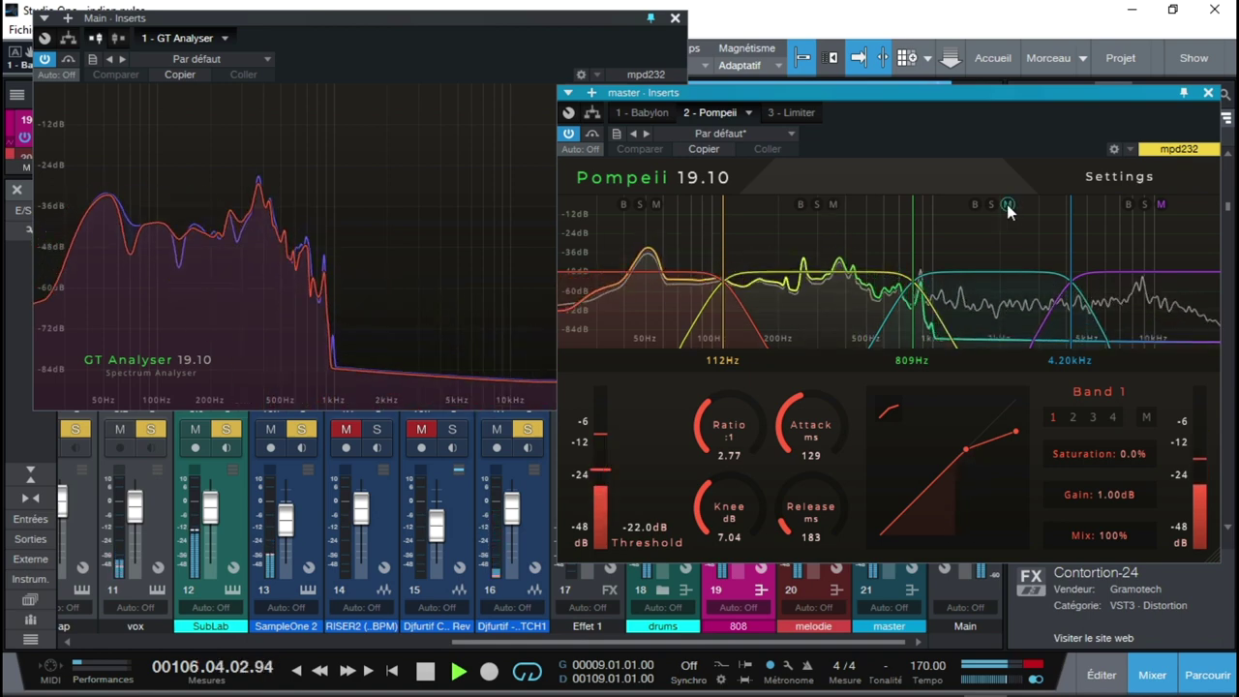
left_click(1007, 204)
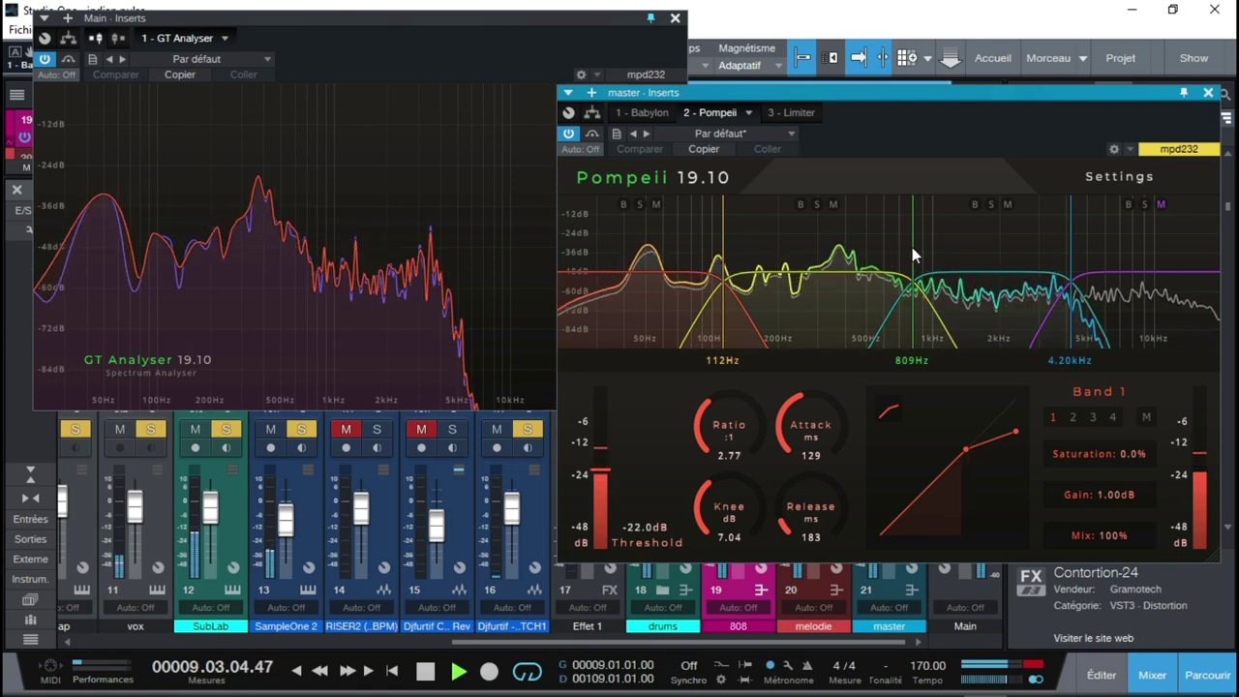
- Set Pompeii's upper two crossovers to 715 Hz and 4.75 kHz while auditioning bands 3 and 4 in solo, and release the solo
mouse_move(912, 248)
left_mouse_down()
mouse_move(830, 263)
mouse_move(971, 269)
mouse_move(905, 263)
left_mouse_up()
mouse_move(1072, 263)
left_mouse_down()
mouse_move(1136, 277)
mouse_move(1092, 274)
left_mouse_up()
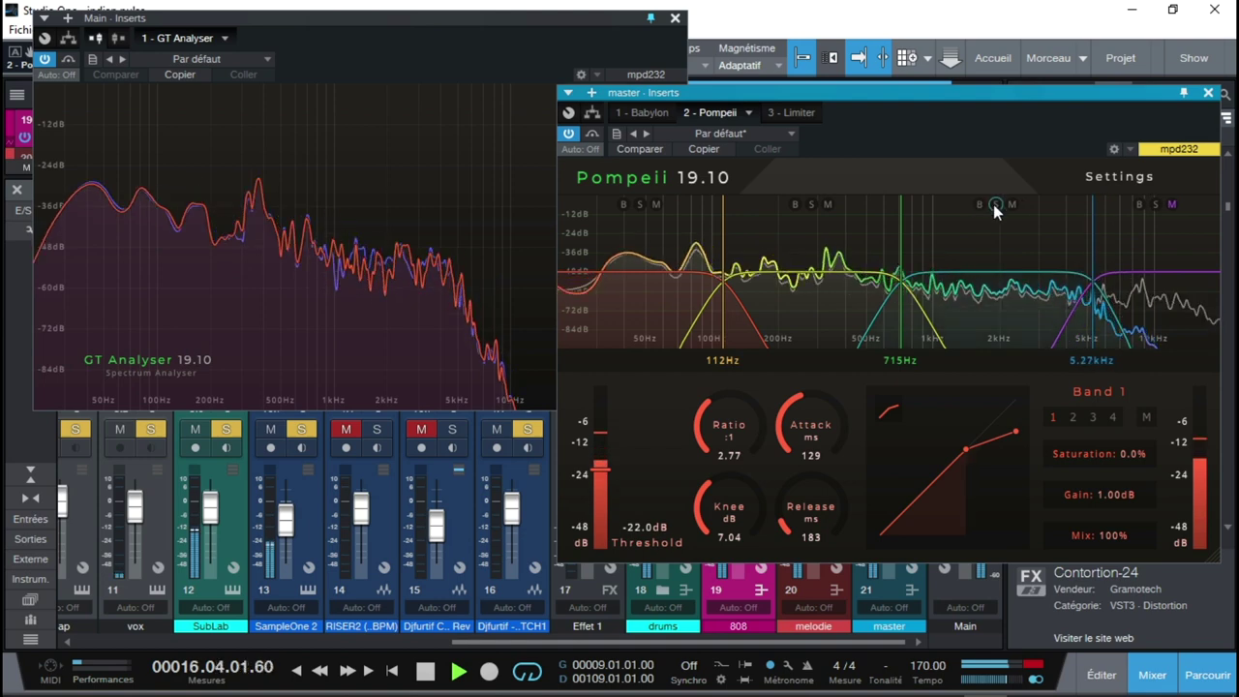
left_click(995, 204)
left_click_drag(1091, 242, 1071, 263)
left_click(1142, 204)
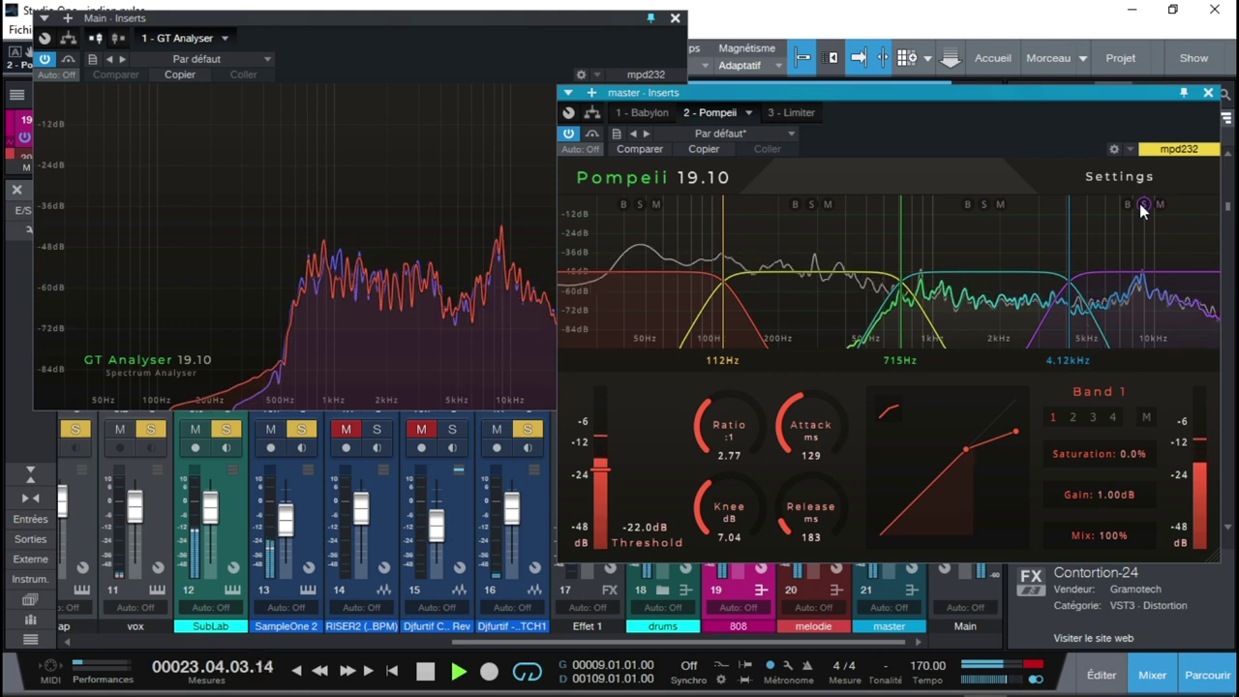
mouse_move(1070, 226)
left_mouse_down()
mouse_move(933, 234)
mouse_move(1082, 234)
left_mouse_up()
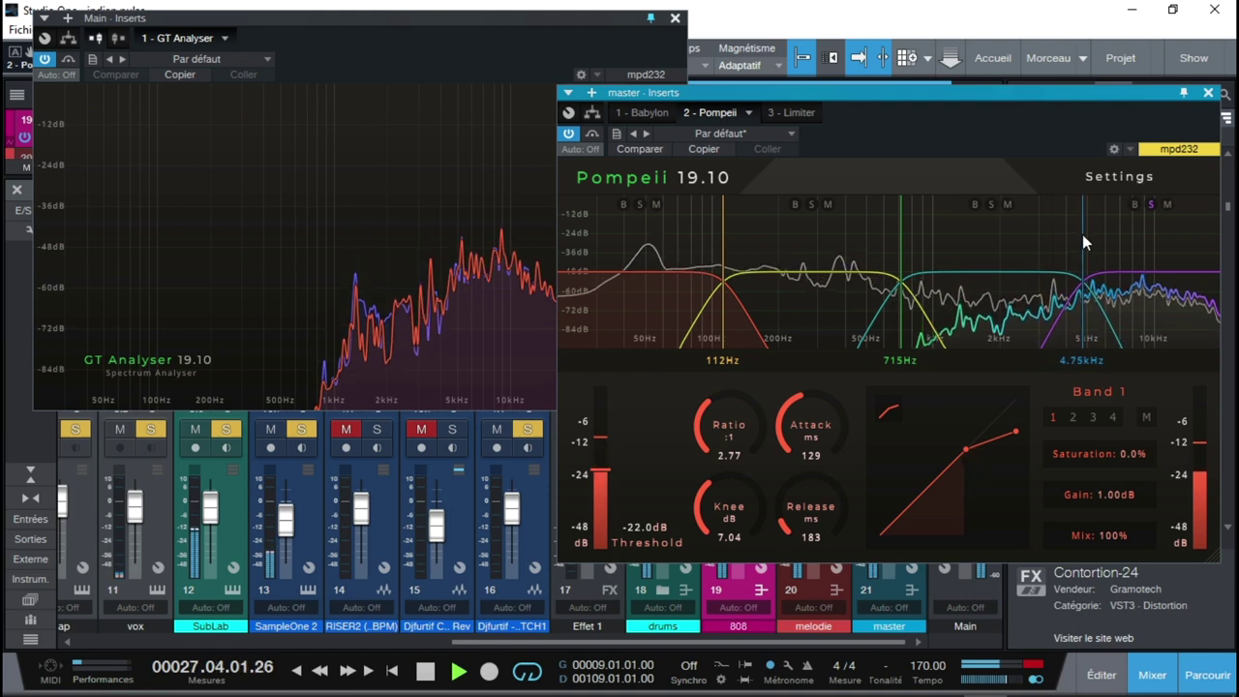
left_click(1150, 203)
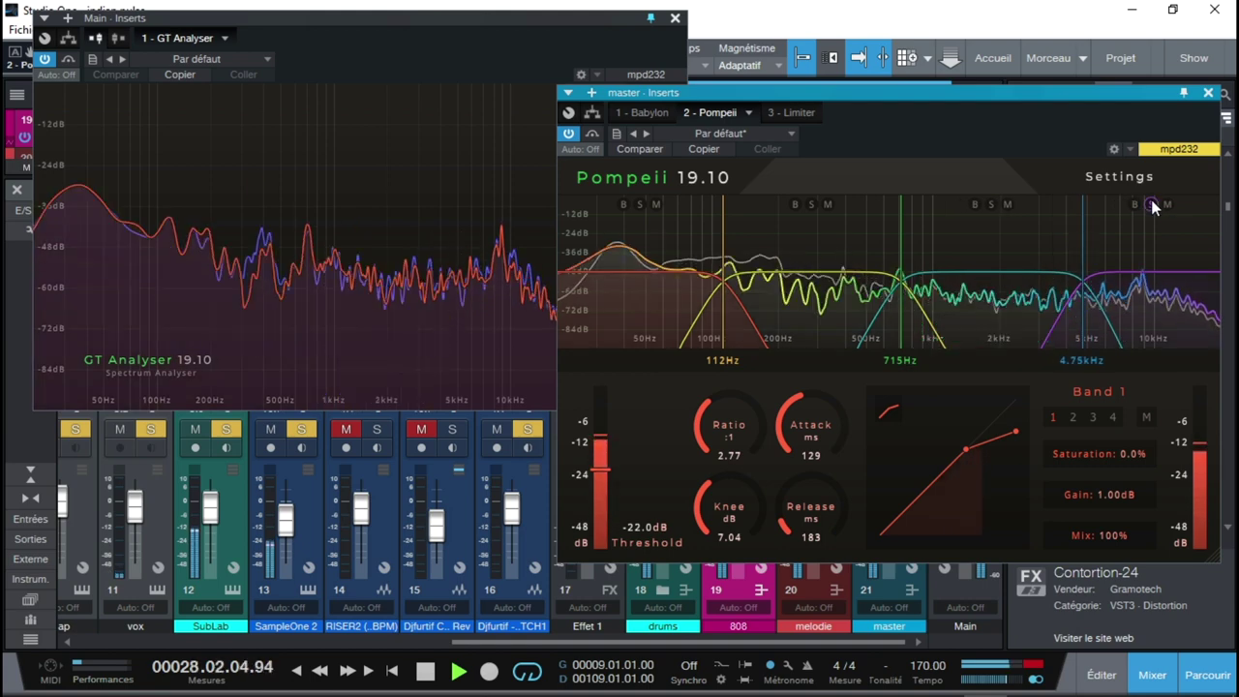
- Set the threshold of Pompeii's Master Band to -18.9 dB and close the plug-in window
left_click(1146, 417)
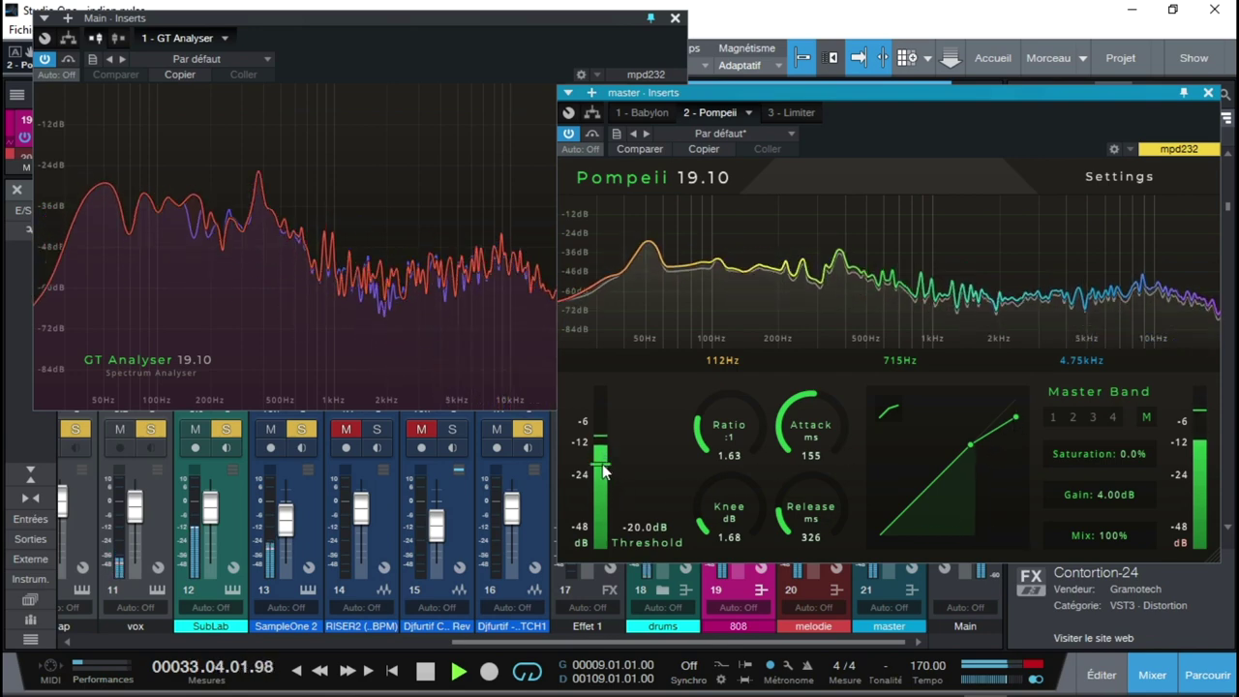
left_click_drag(602, 495, 606, 469)
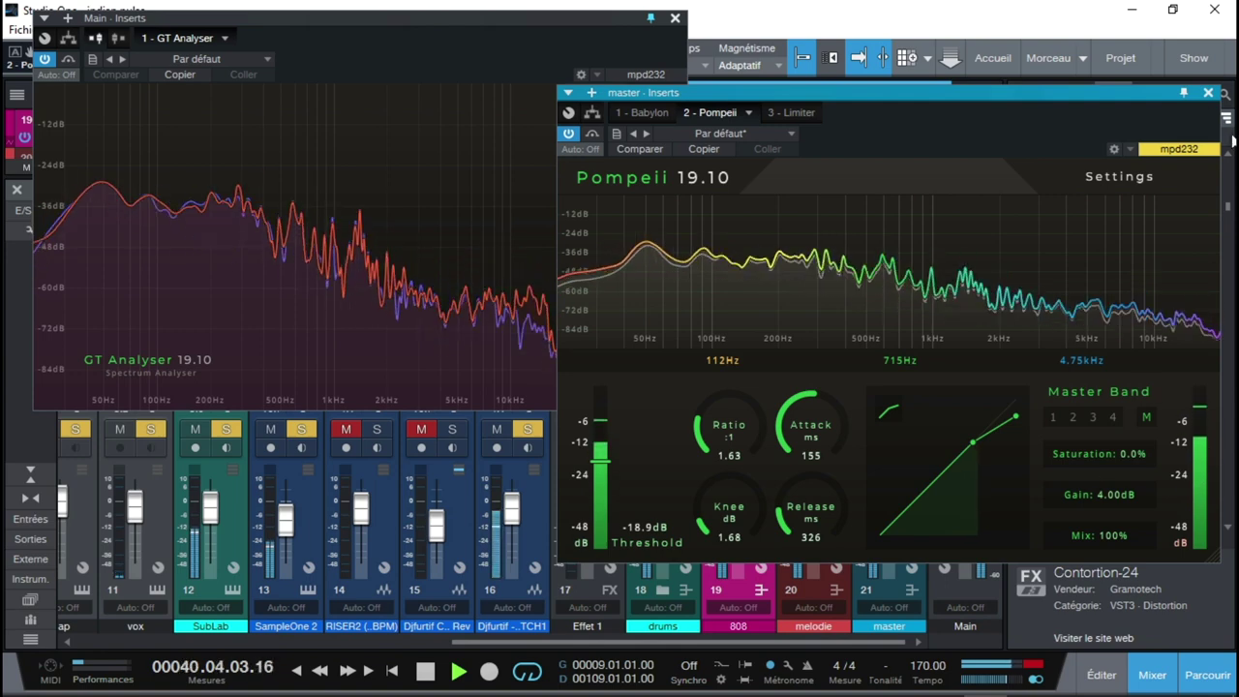
left_click(1208, 92)
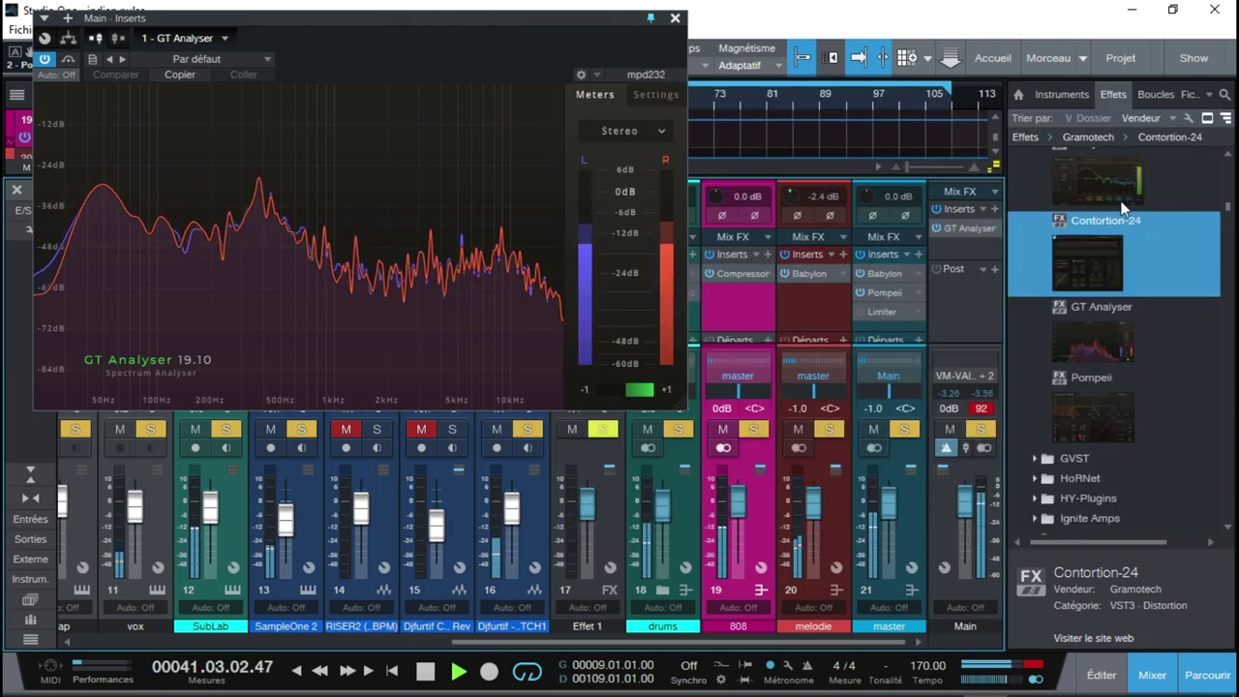
- Clear the Main channel's clip indicator and show the Gramotech plug-ins in the effects browser
left_click(983, 407)
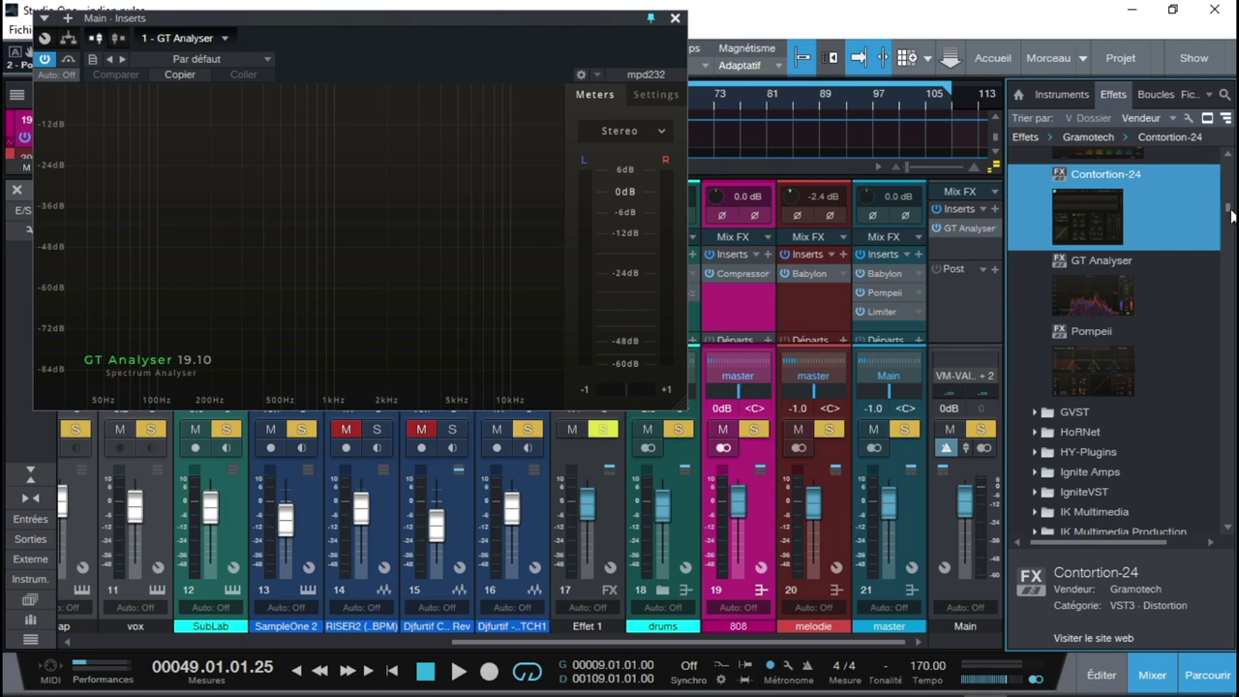
scroll(1229, 211, "up", 1)
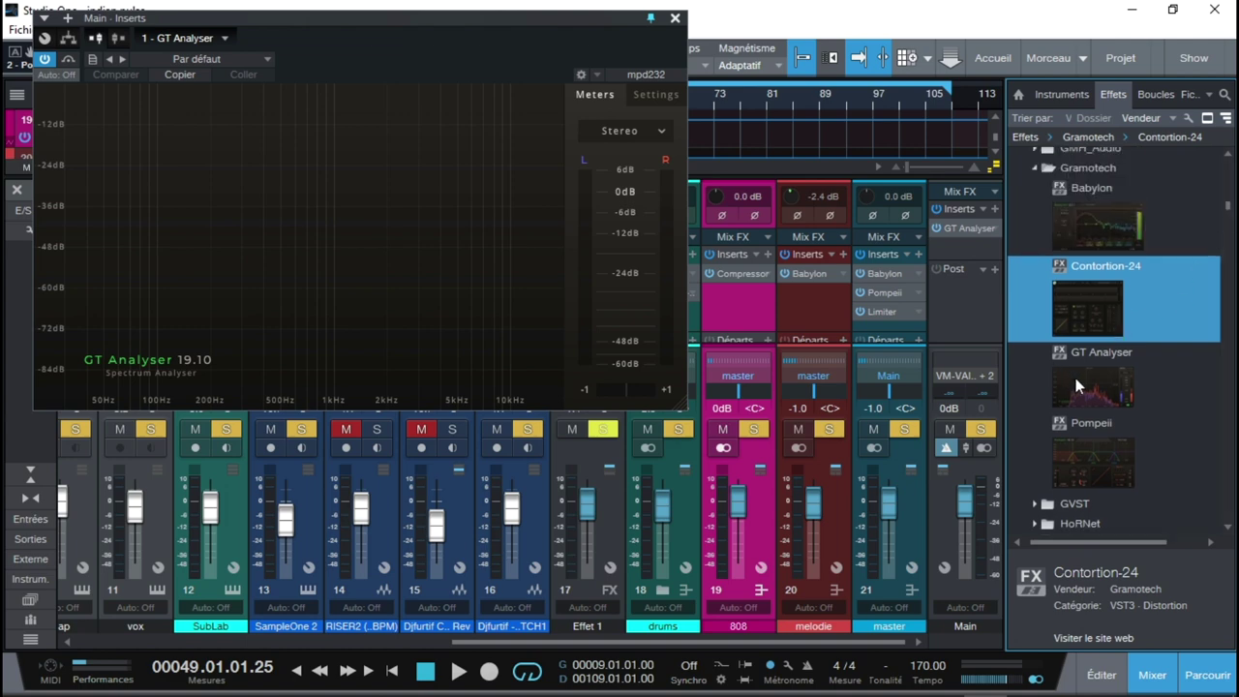